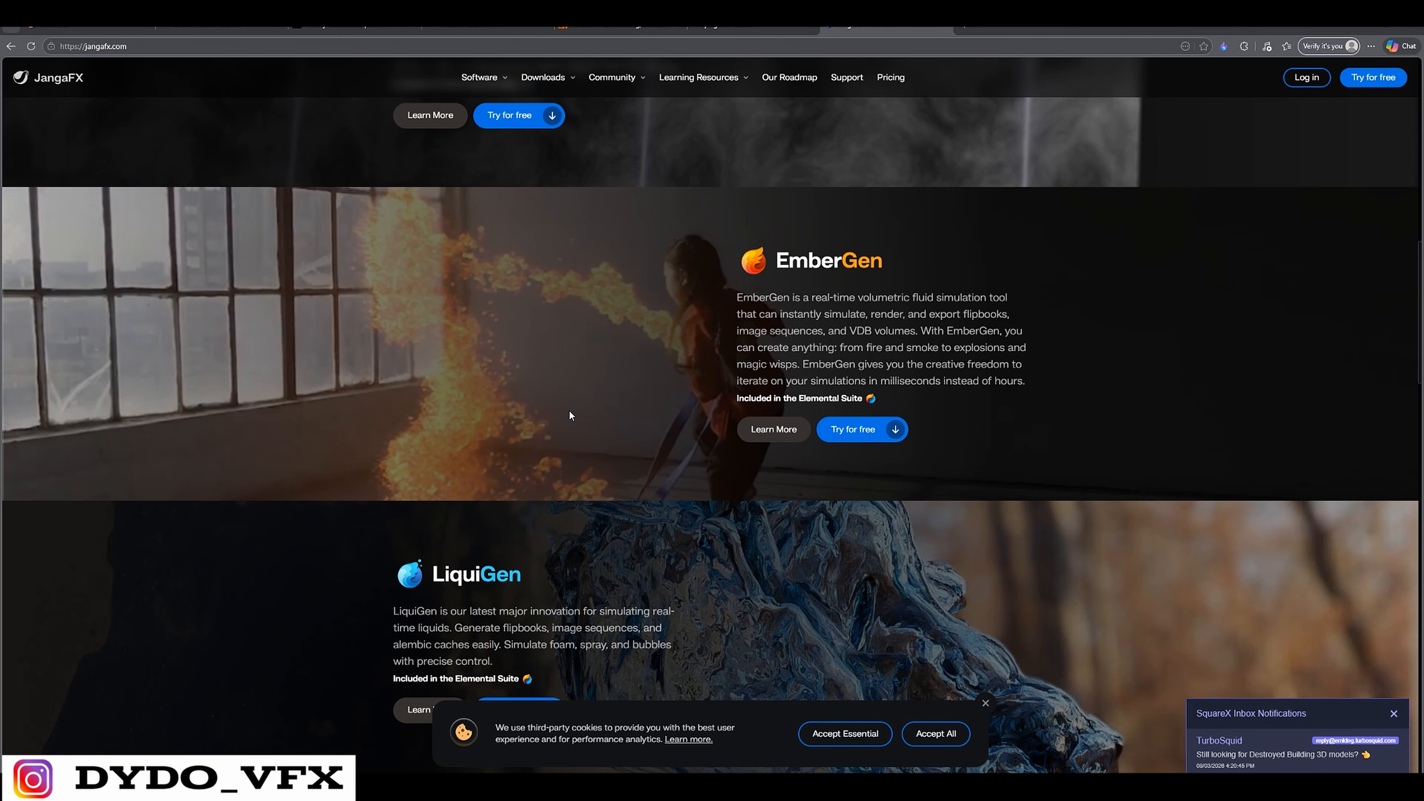
Open the EmberGen free trial page on the JangaFX website and review the 14-day trial offer
click(846, 438)
scroll(701, 521, down, 1)
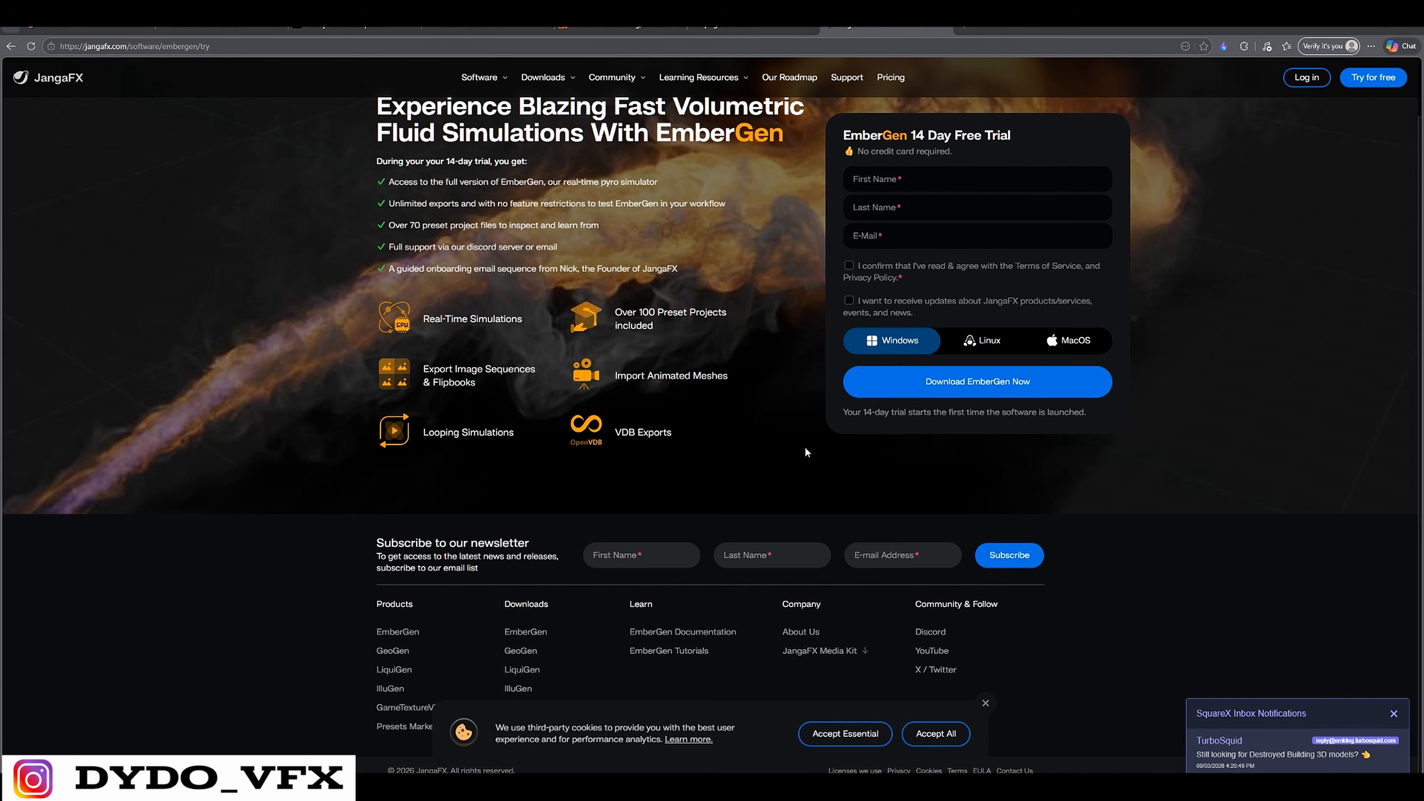
scroll(487, 414, up, 1)
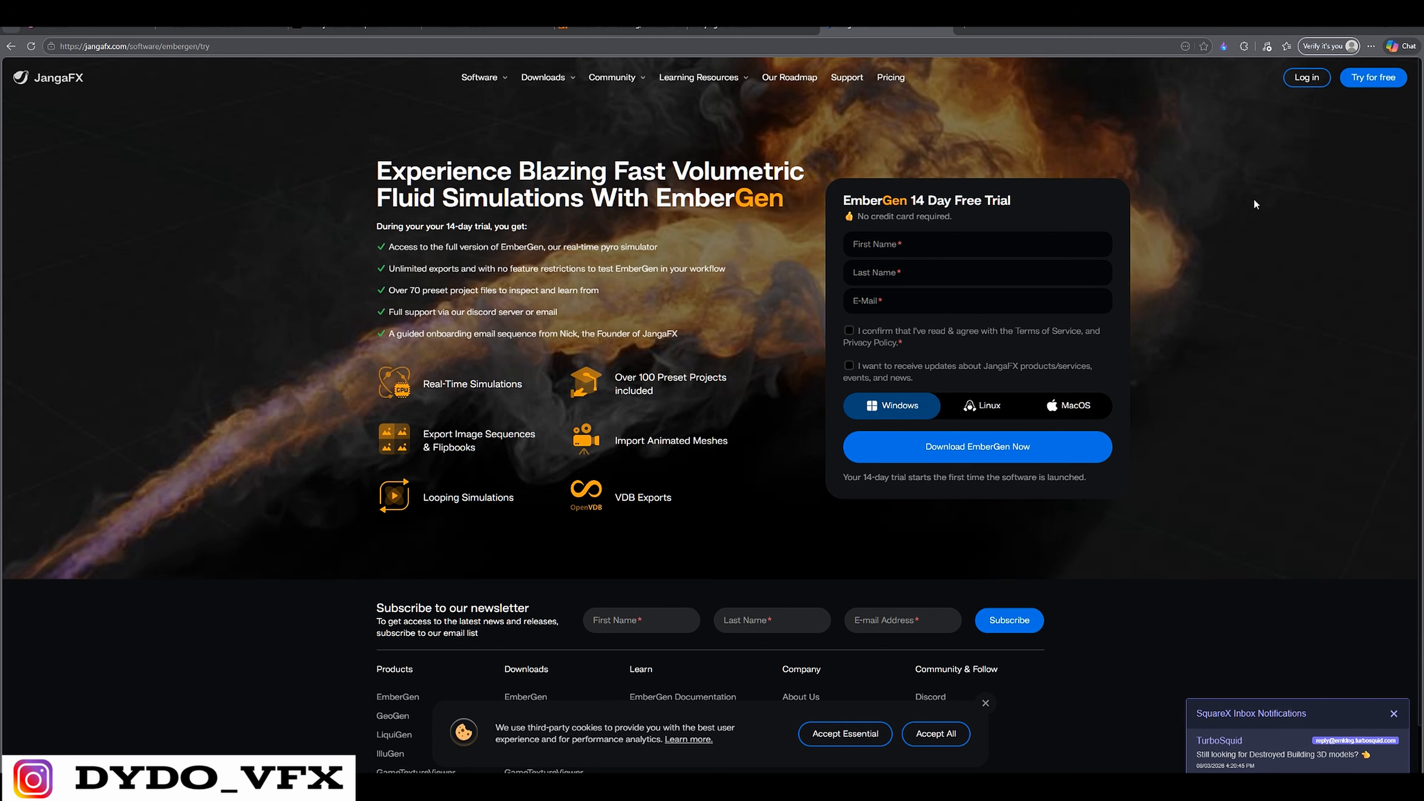
Switch to the SideFX website, open its Houdini download page and look over the login and registration forms
click(616, 31)
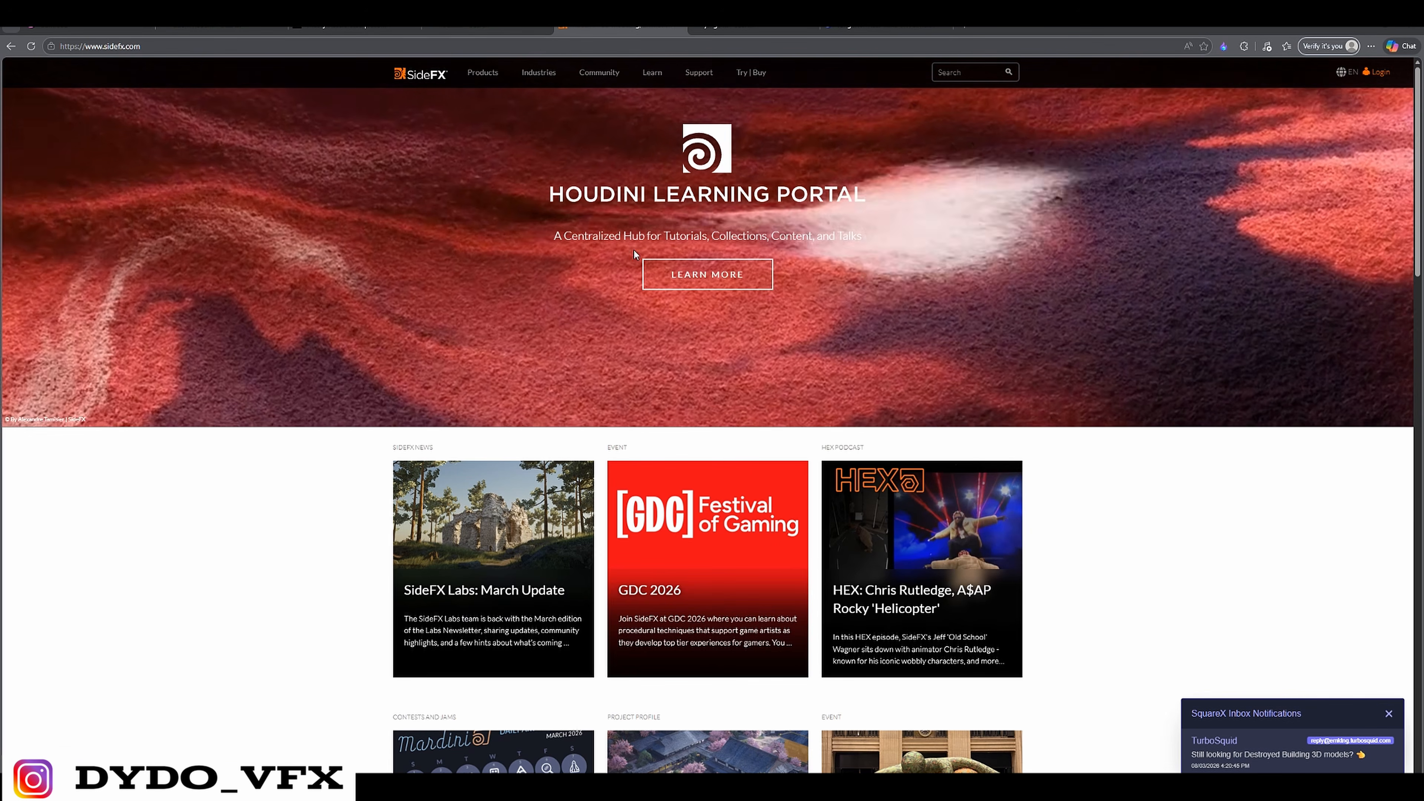
scroll(925, 614, down, 8)
scroll(926, 614, up, 8)
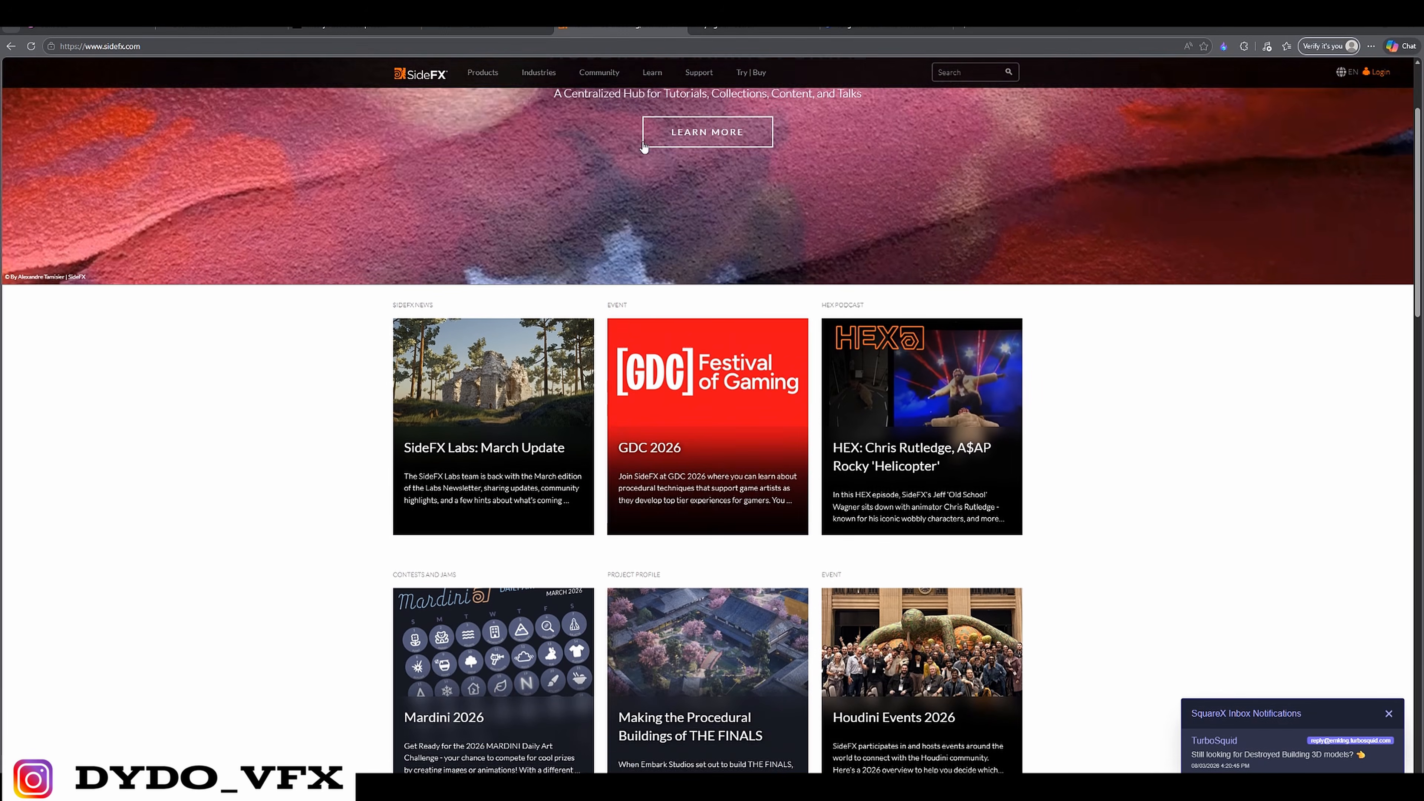
mouse_move(507, 77)
mouse_move(751, 73)
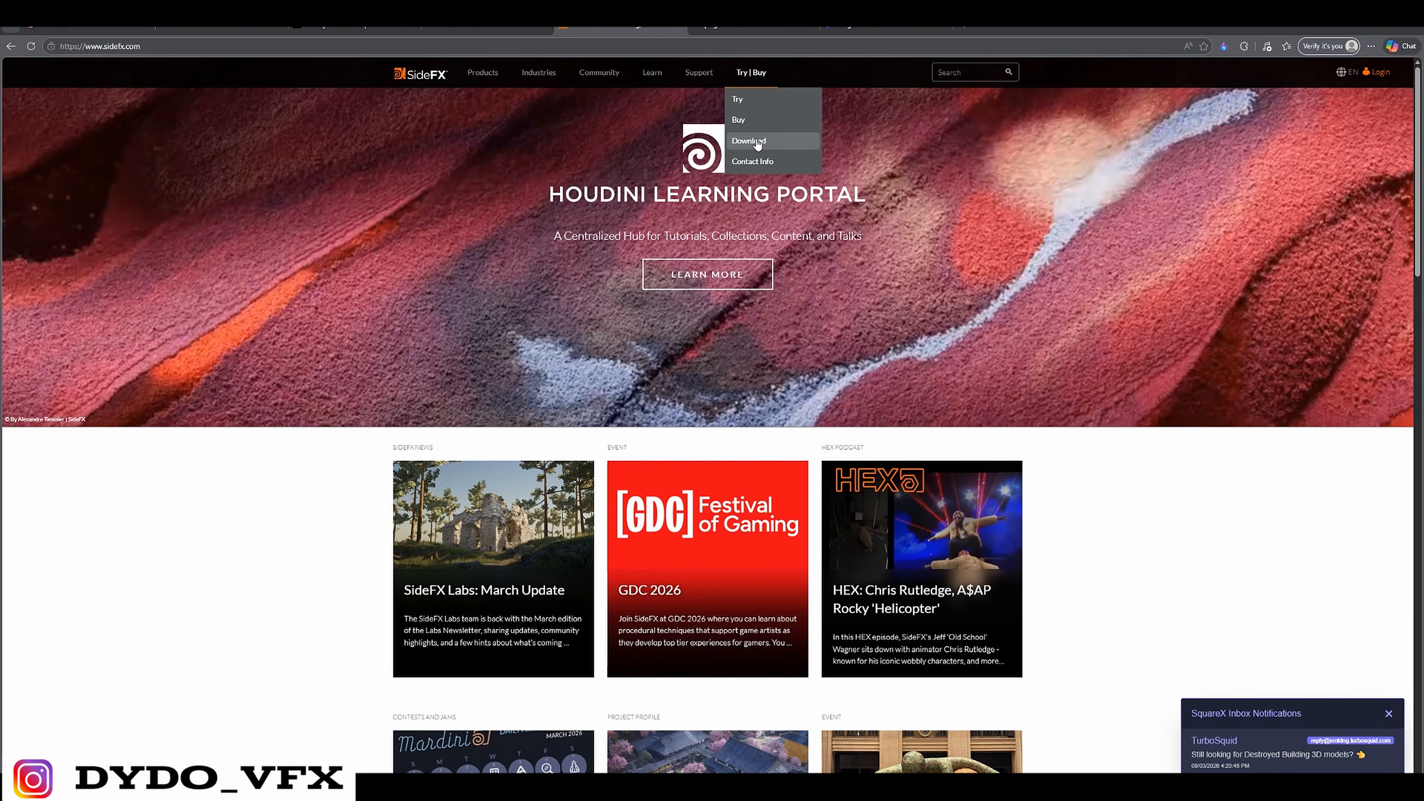
click(749, 141)
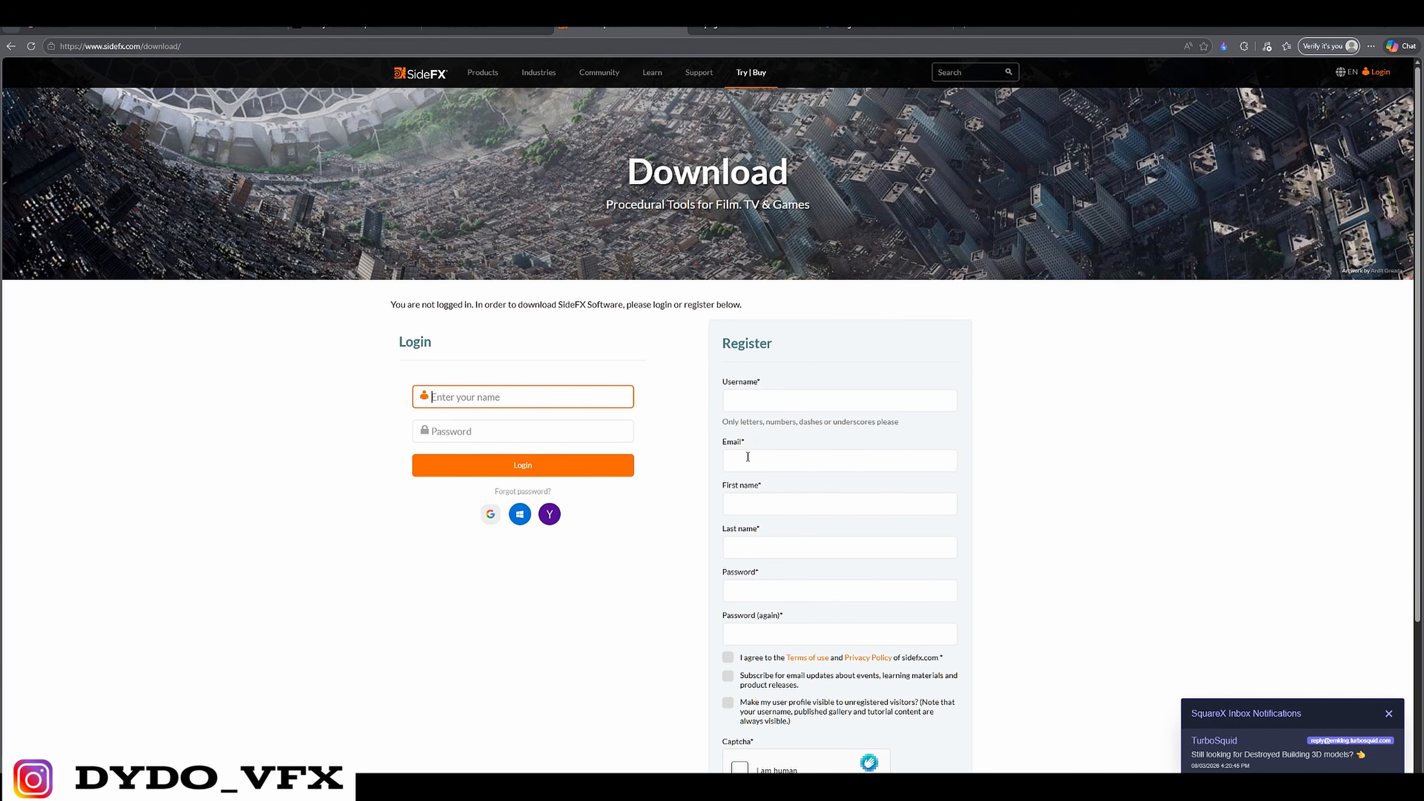
scroll(792, 248, down, 2)
scroll(1095, 312, up, 2)
drag(359, 293, 965, 493)
click(343, 210)
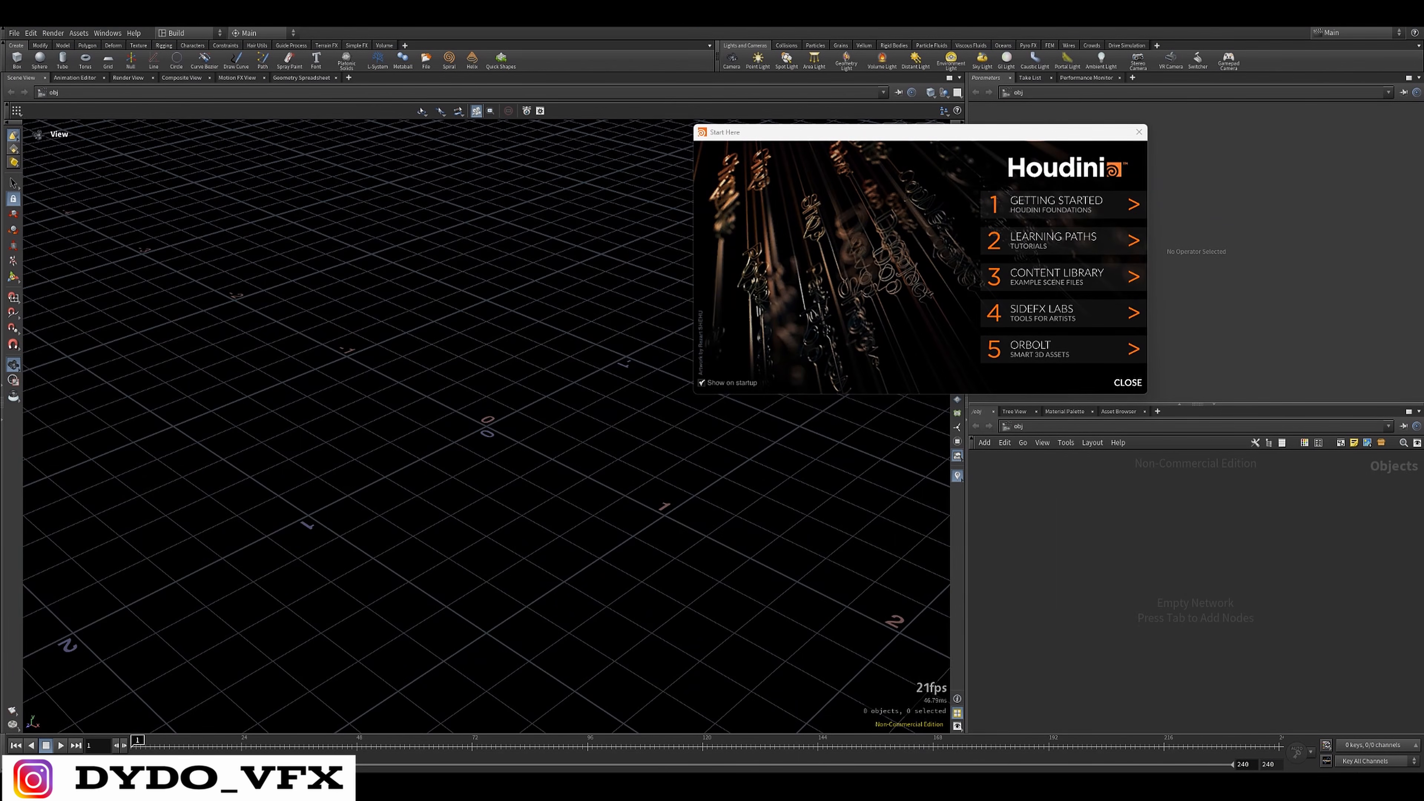
Switch to Houdini and widen the parameter and network panes to slightly more than half the window
click(1138, 131)
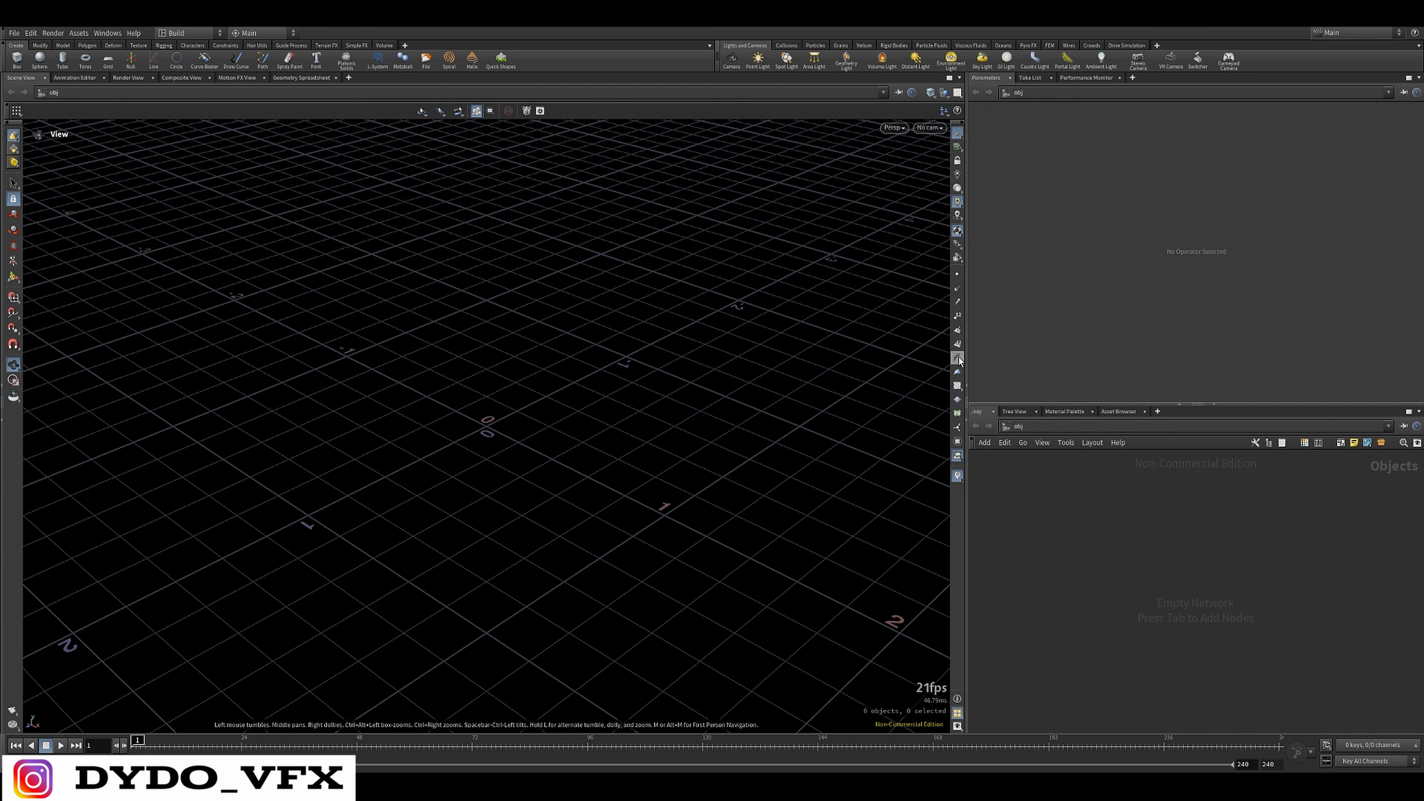
drag(967, 413, 605, 412)
mouse_move(937, 458)
mouse_down()
mouse_move(1088, 475)
mouse_move(960, 473)
mouse_move(947, 461)
mouse_up()
drag(1095, 486, 1092, 484)
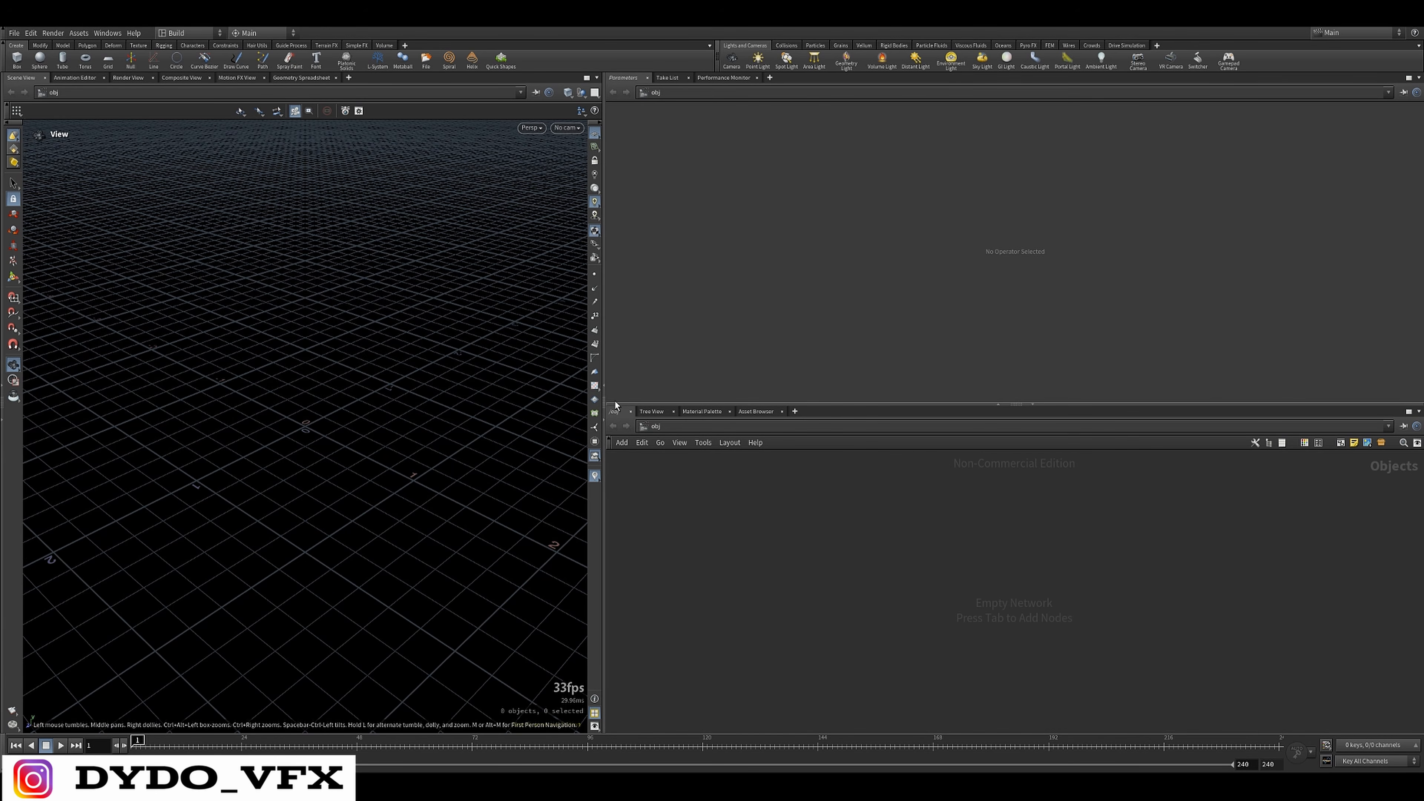
drag(604, 400, 707, 402)
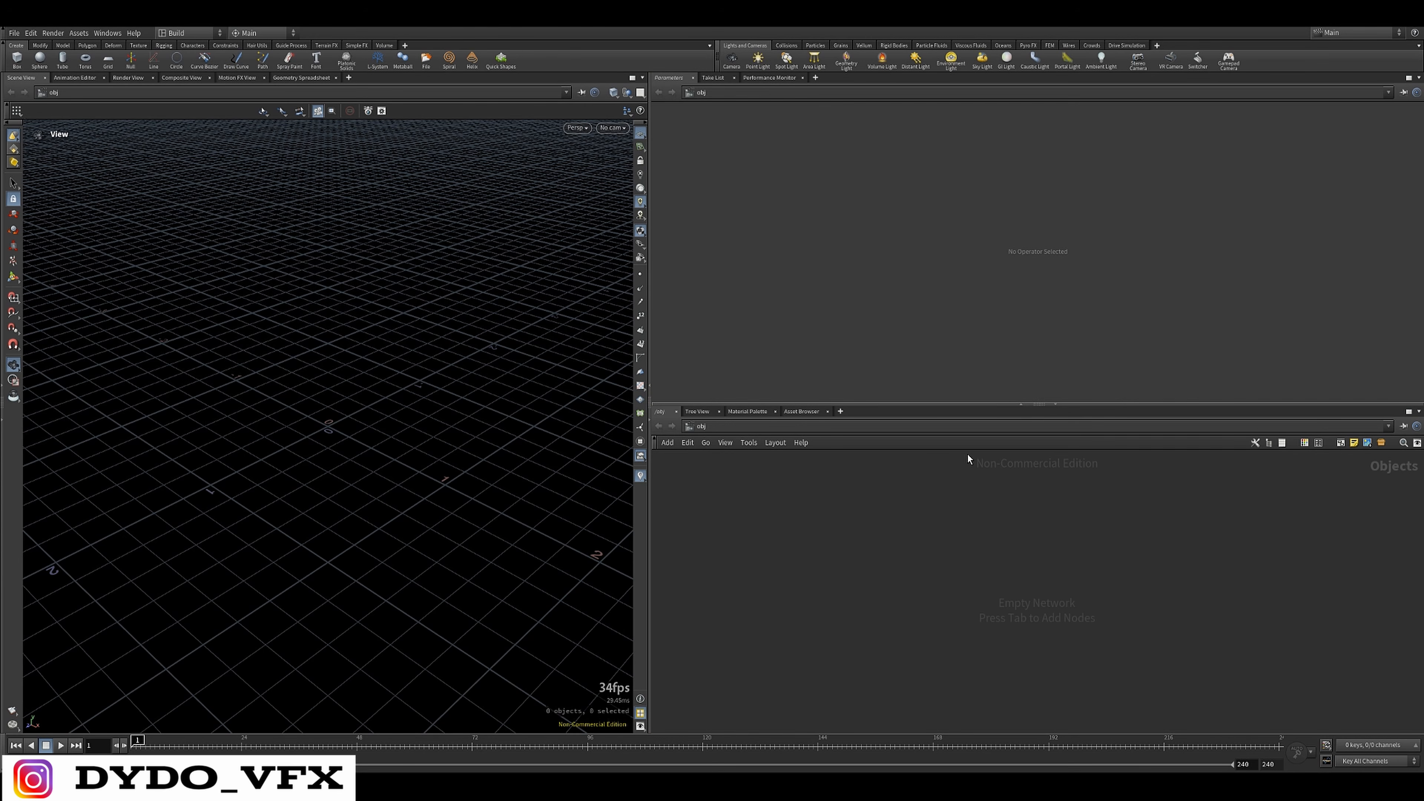
mouse_move(967, 454)
mouse_down()
mouse_move(1107, 477)
mouse_move(965, 483)
mouse_up()
drag(1112, 454, 939, 494)
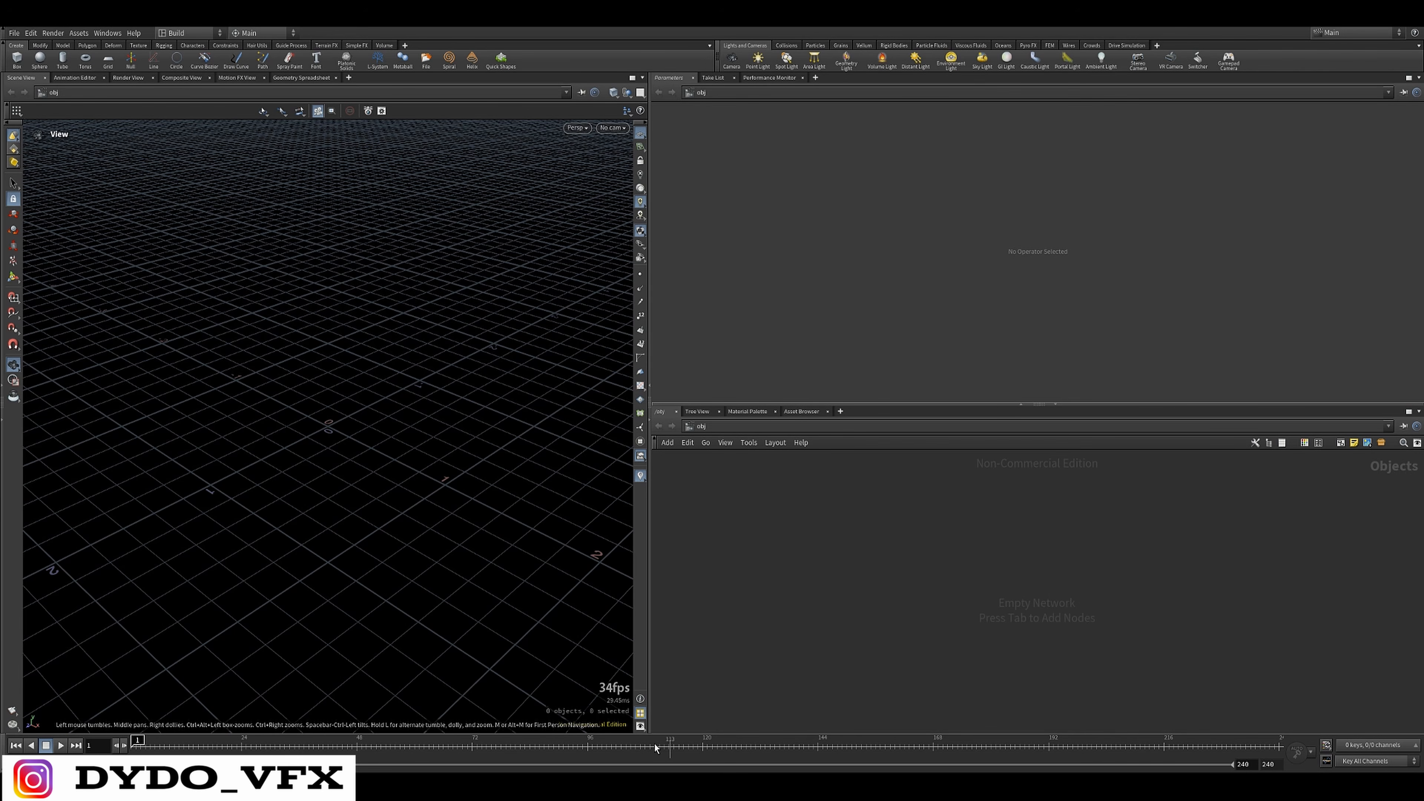
Switch to the browser and examine the Axiom product page on the Theory Accelerated website, including its game, fire and smoke examples
mouse_move(555, 787)
click(638, 743)
click(335, 31)
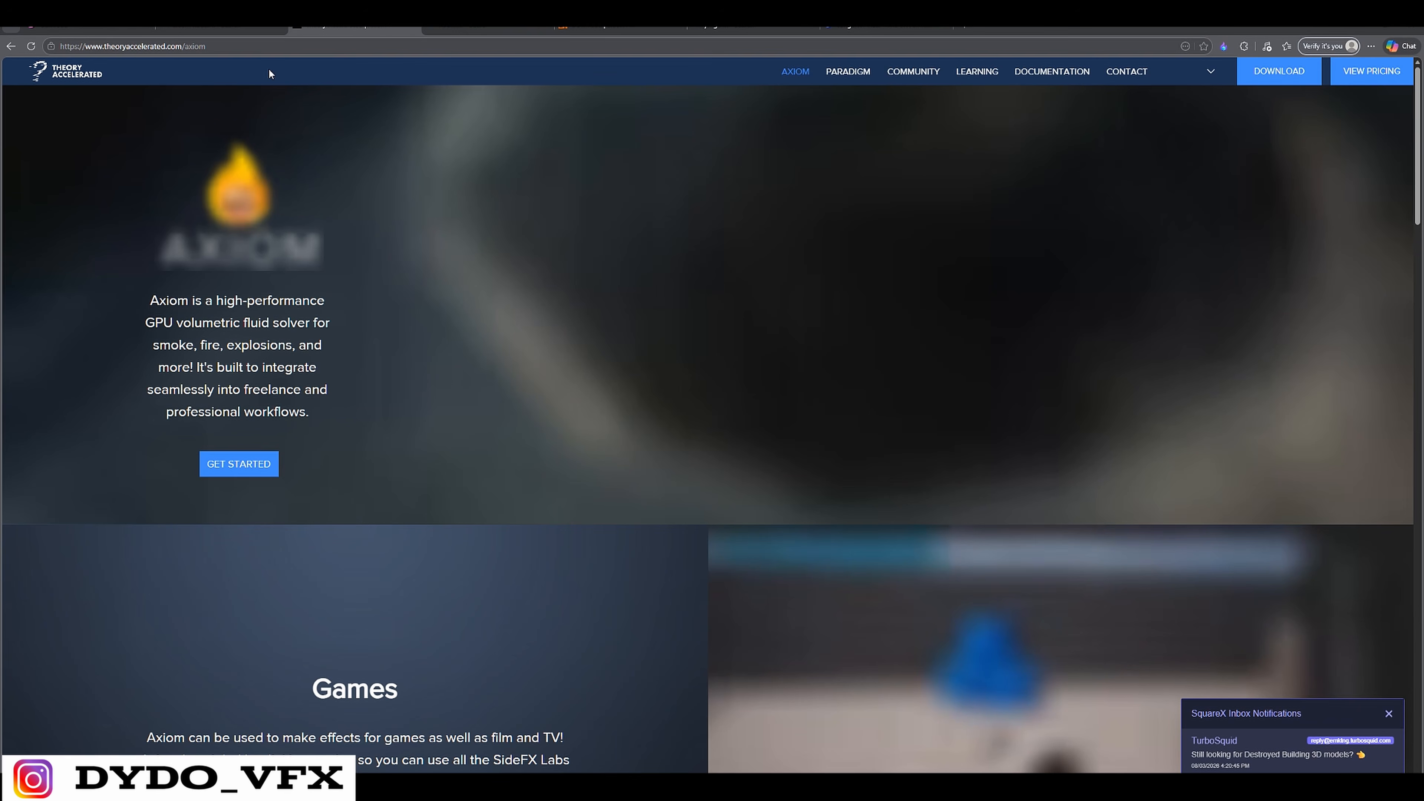
scroll(943, 482, down, 5)
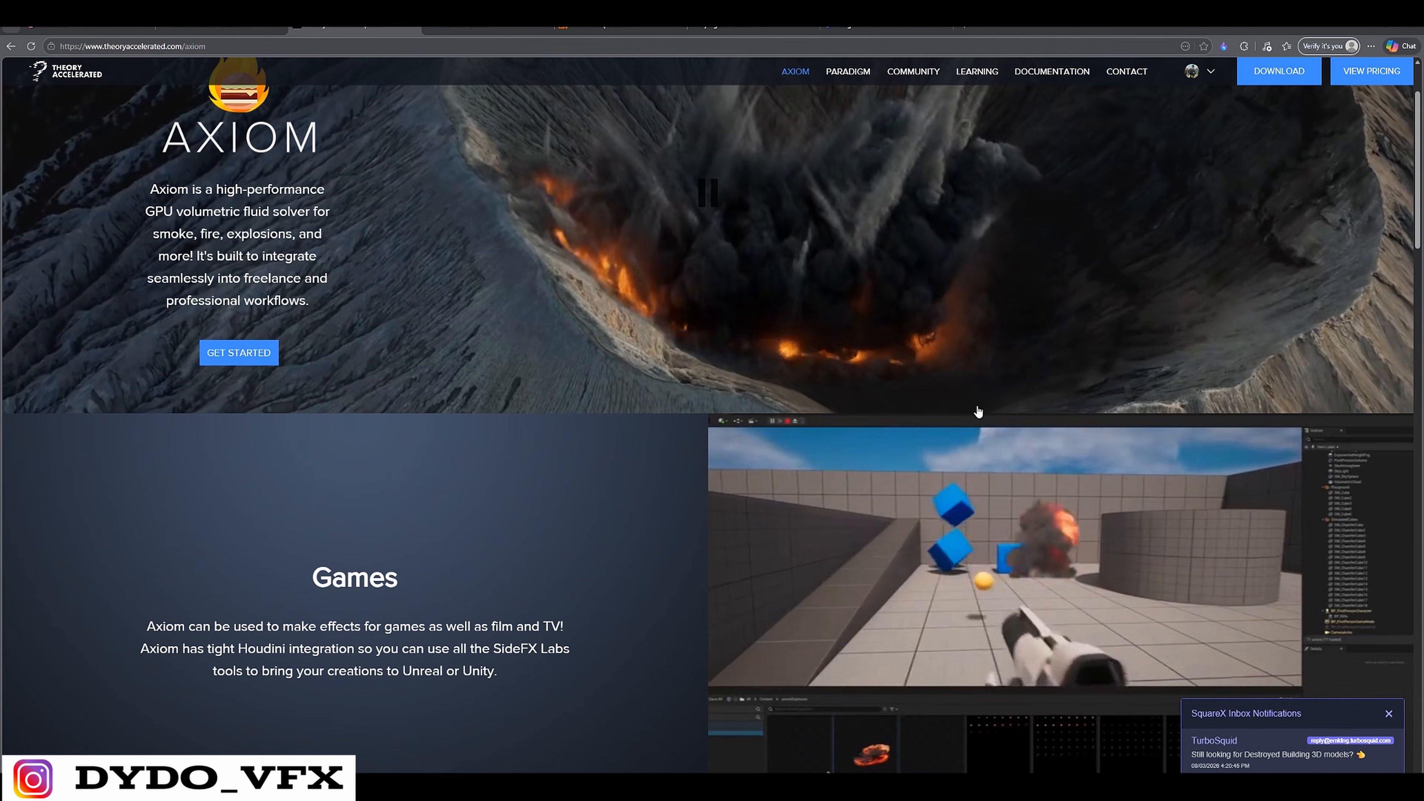
scroll(944, 482, up, 4)
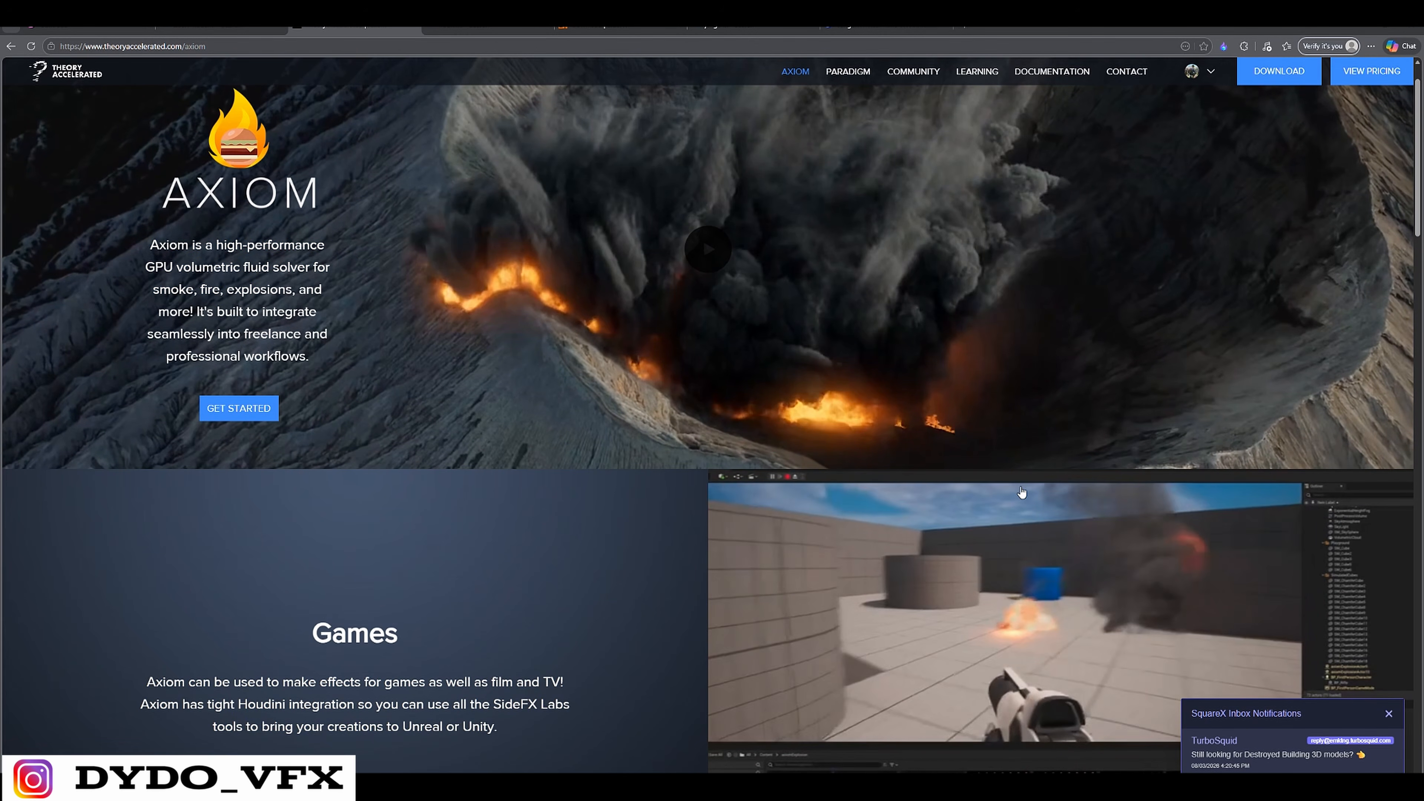
scroll(827, 539, down, 3)
scroll(827, 538, down, 7)
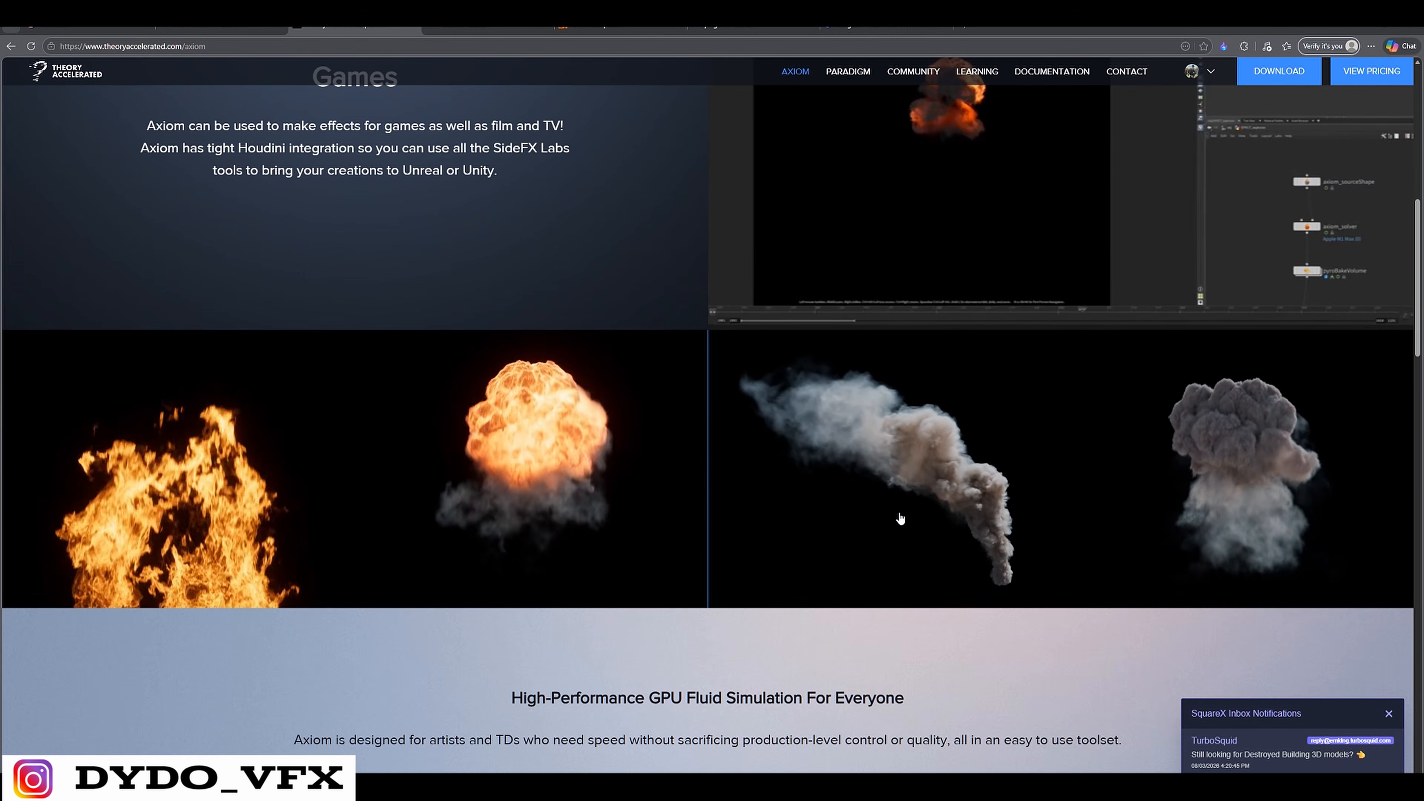
scroll(899, 515, down, 5)
drag(511, 421, 903, 424)
scroll(1065, 470, down, 5)
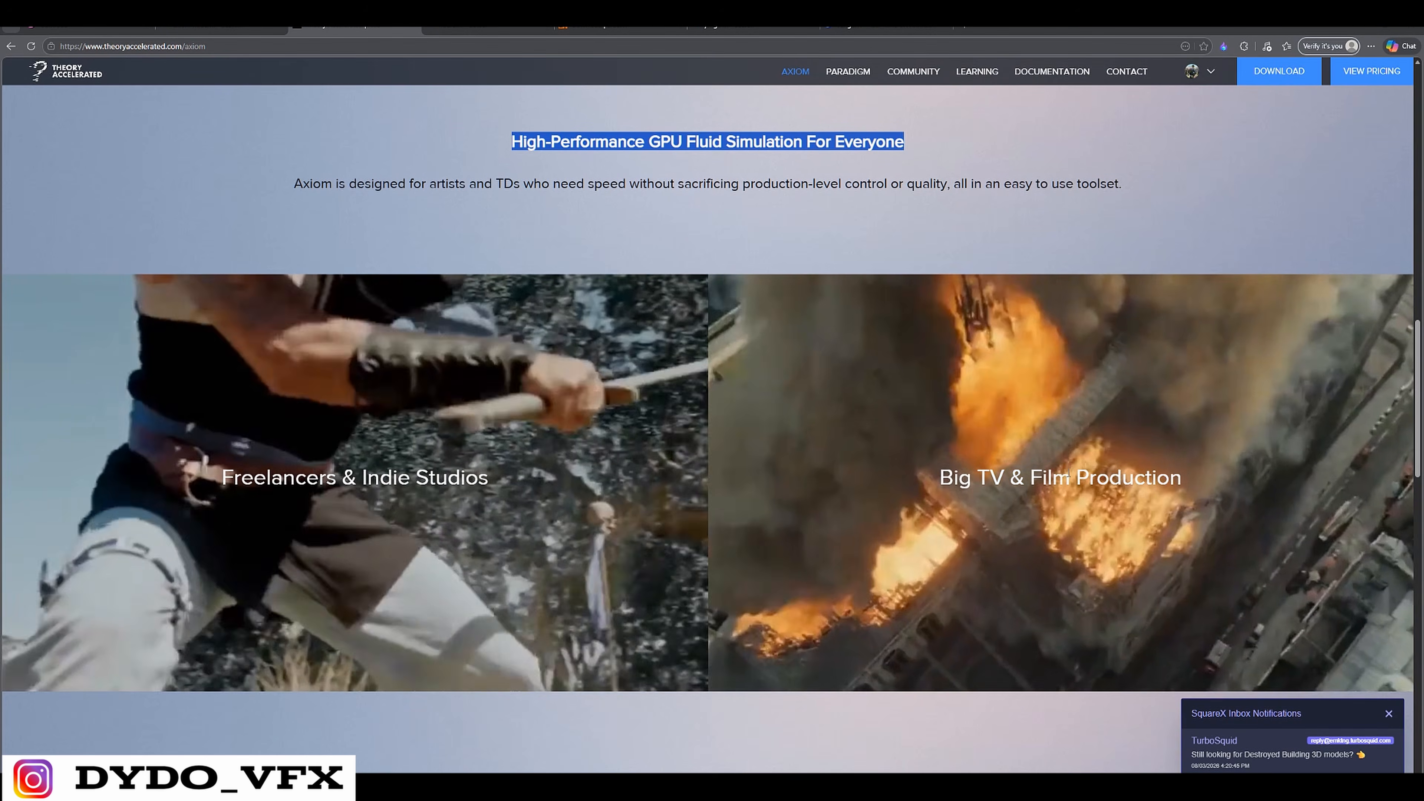
scroll(1065, 470, down, 5)
scroll(923, 482, up, 4)
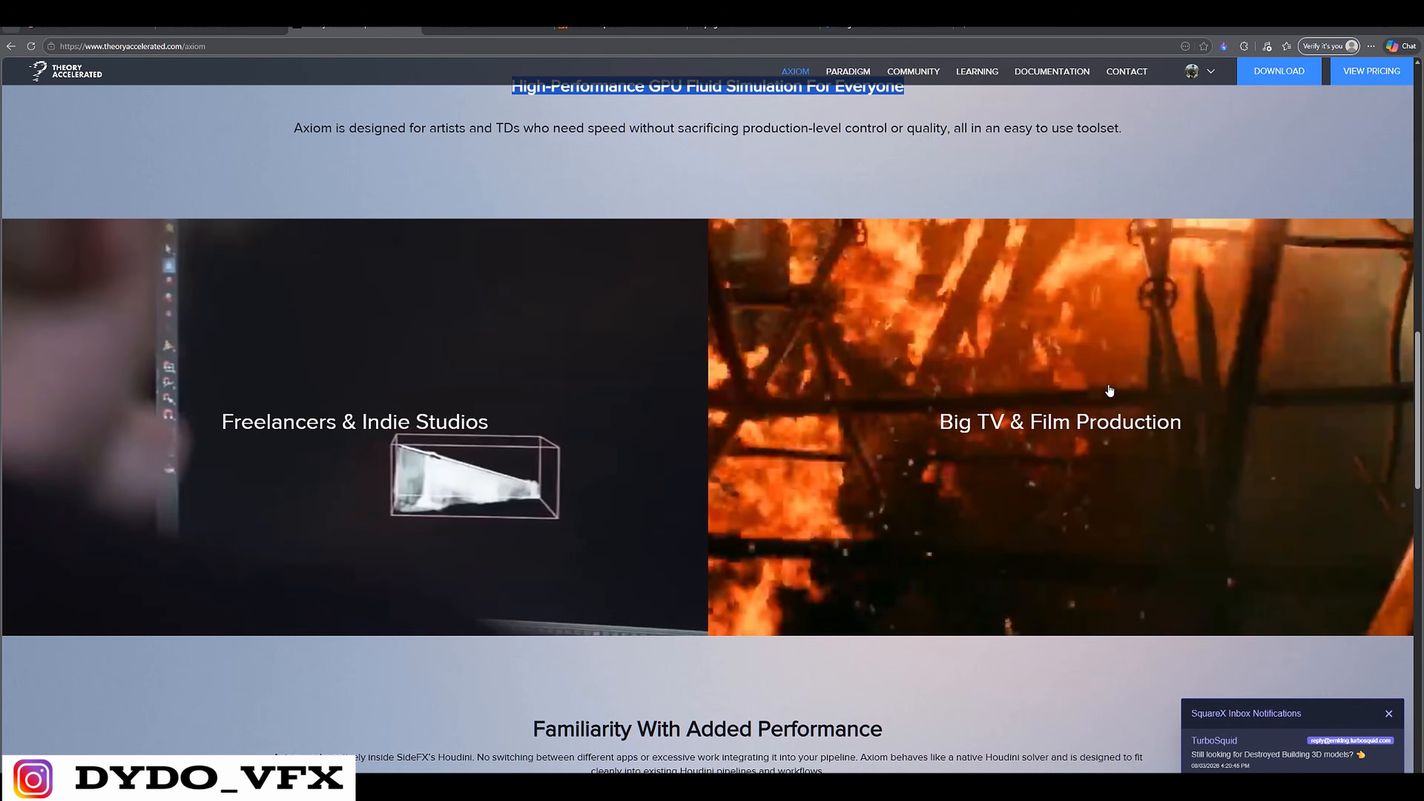
drag(1284, 362, 929, 420)
scroll(761, 374, up, 10)
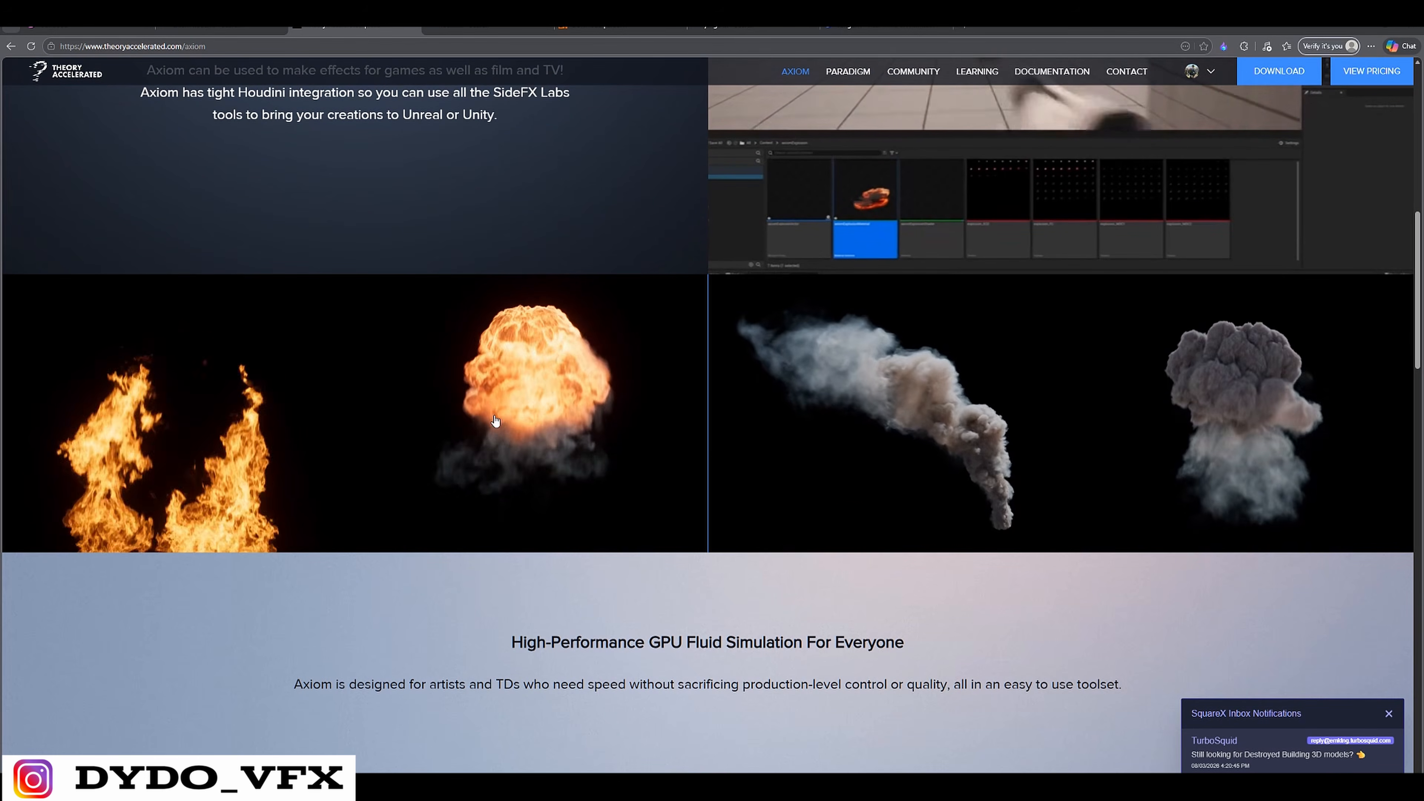
scroll(949, 388, up, 11)
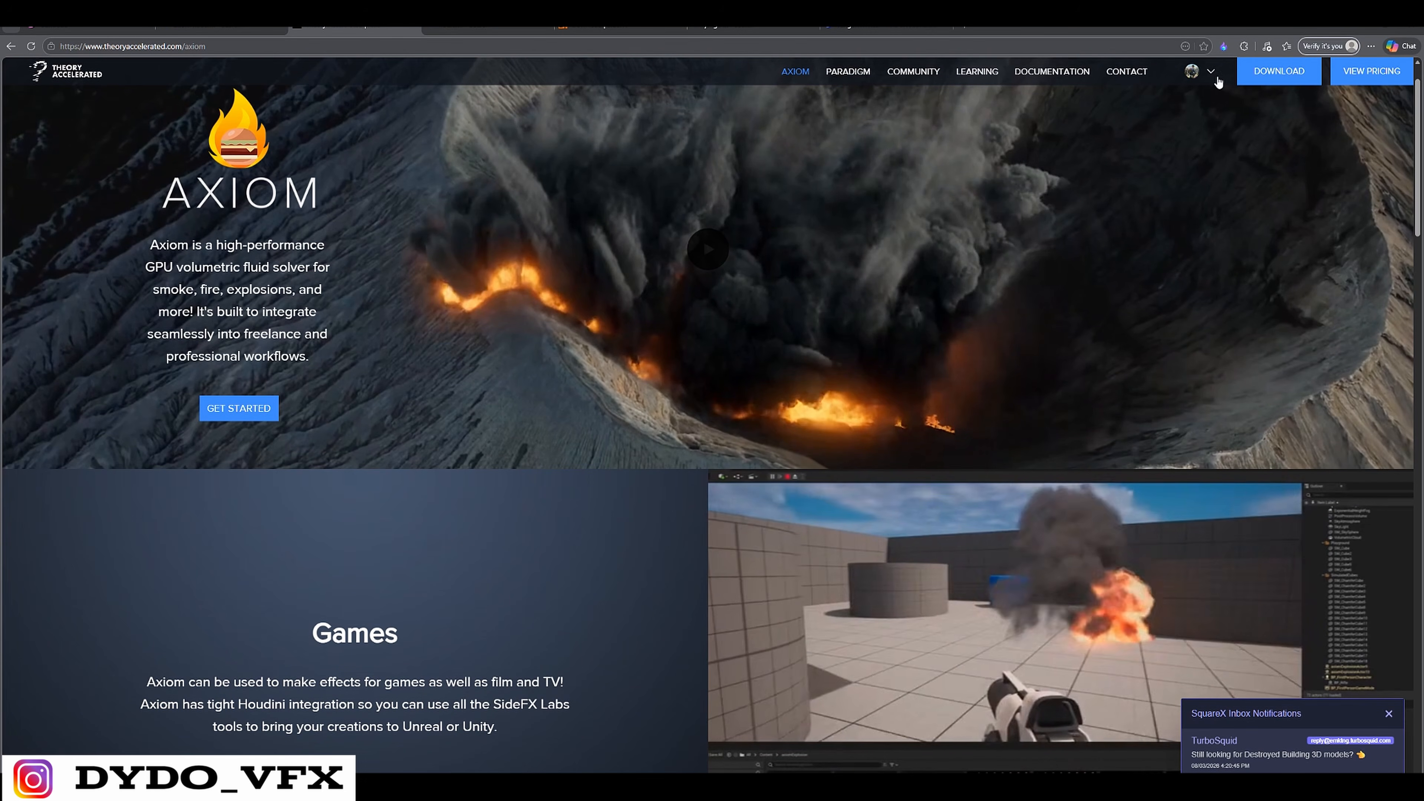
Open the Theory Accelerated download page and review the available Axiom and Paradigm builds
click(1267, 80)
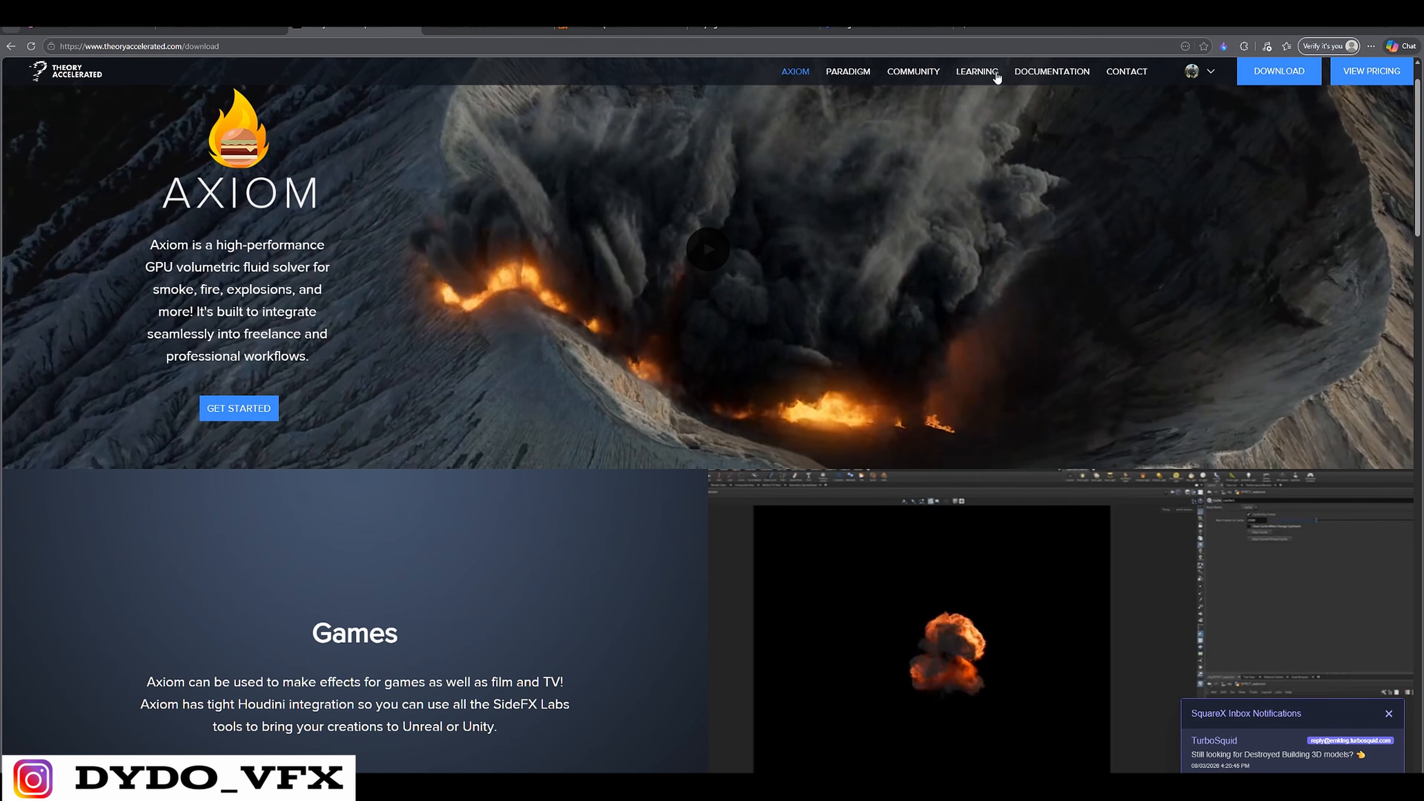
scroll(976, 373, down, 2)
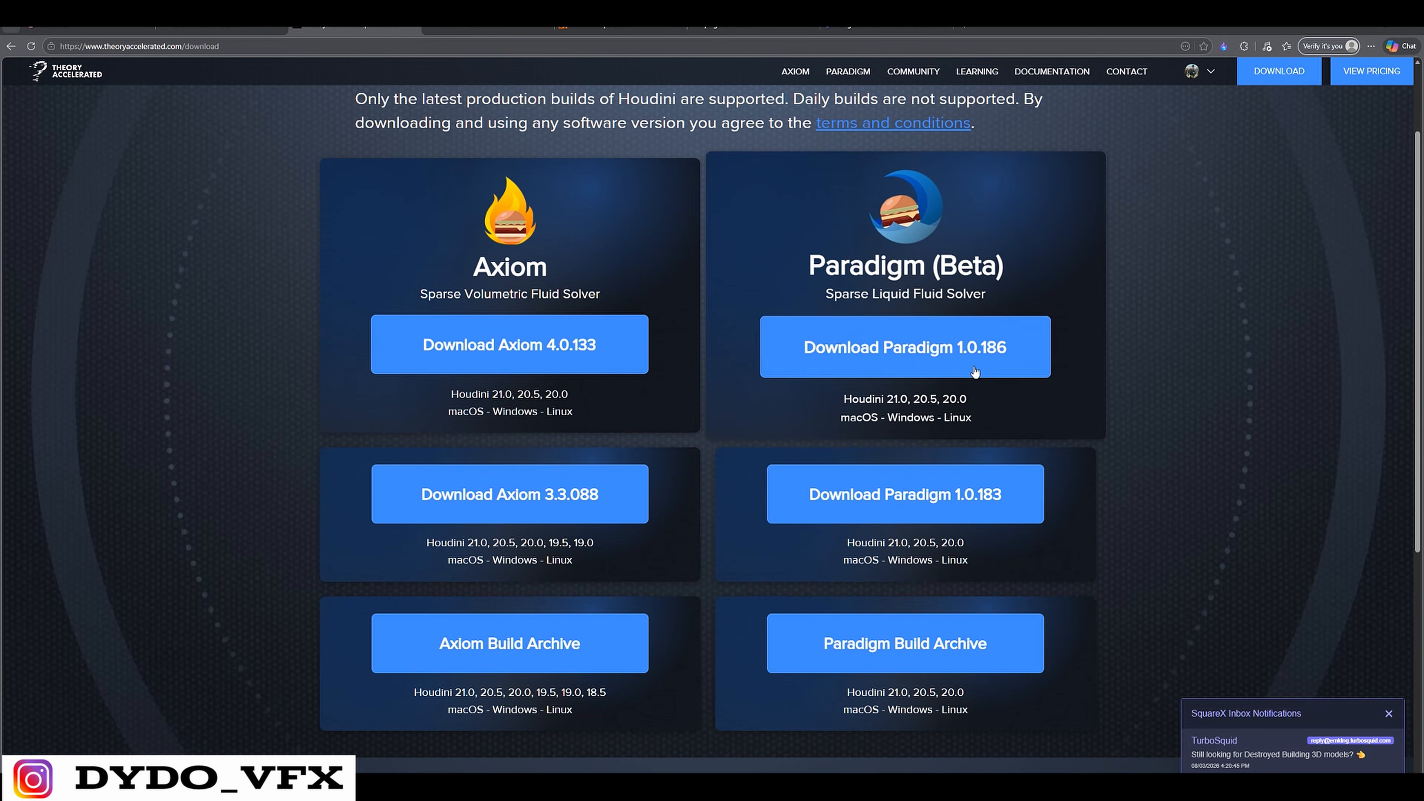
drag(527, 270, 427, 269)
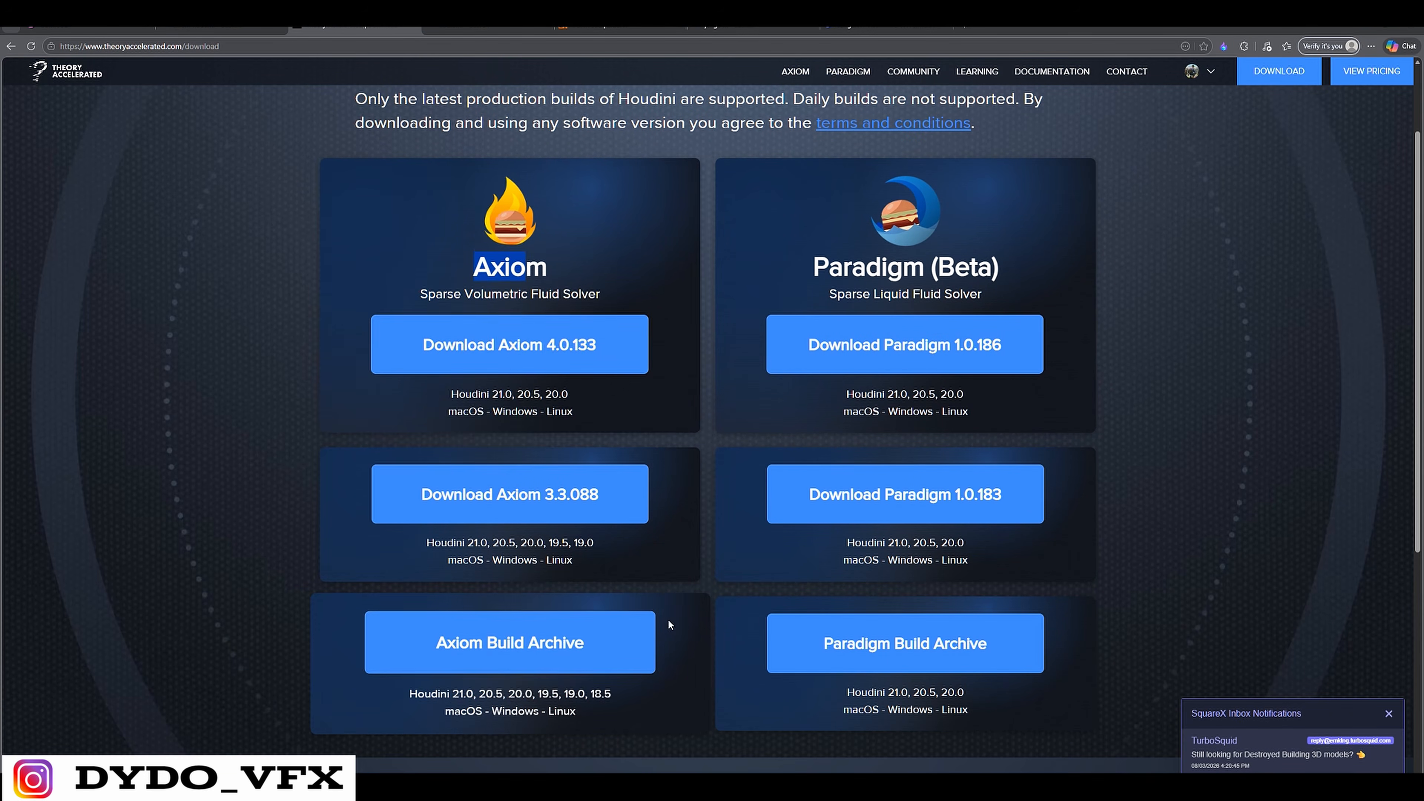
scroll(669, 617, down, 4)
scroll(664, 393, up, 4)
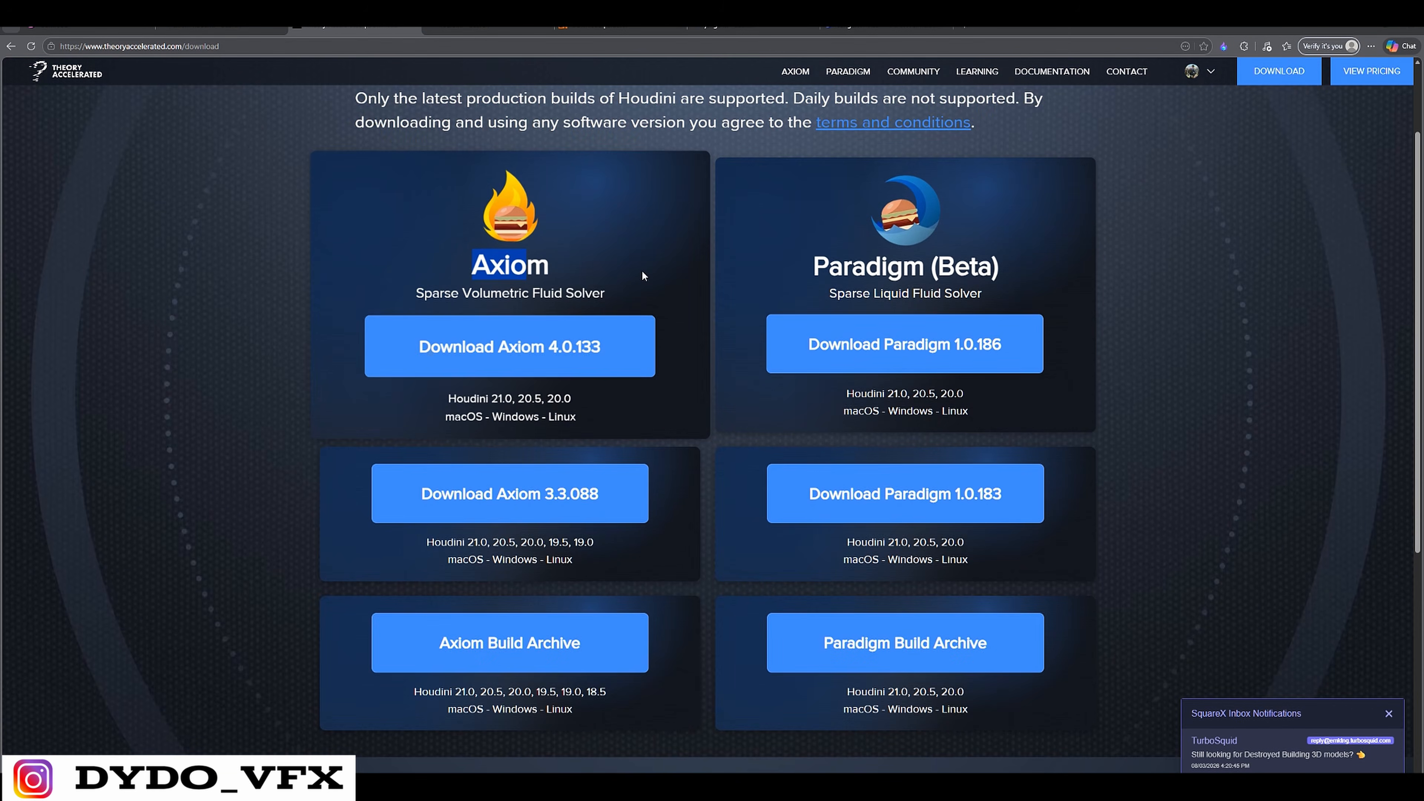
click(664, 229)
click(623, 26)
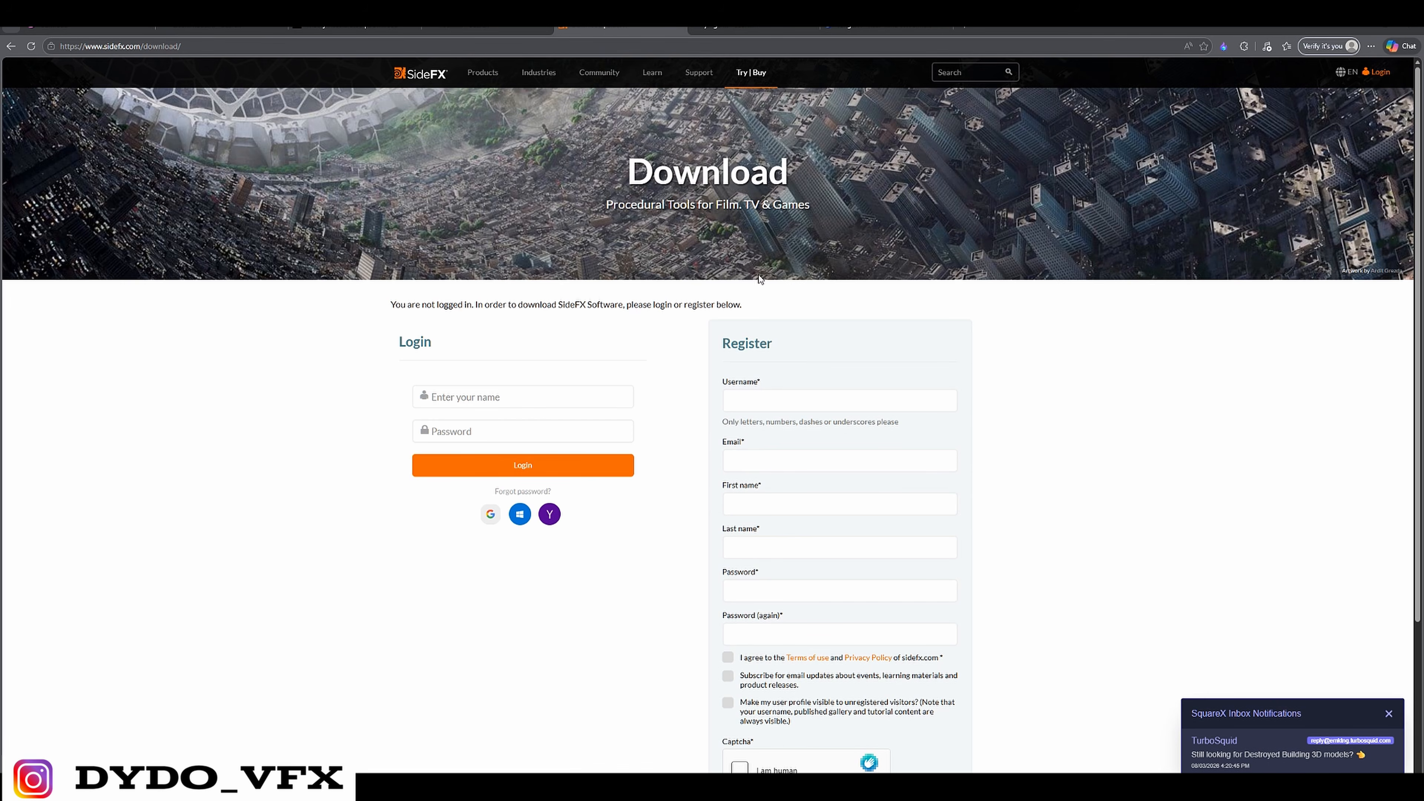
click(885, 26)
click(753, 26)
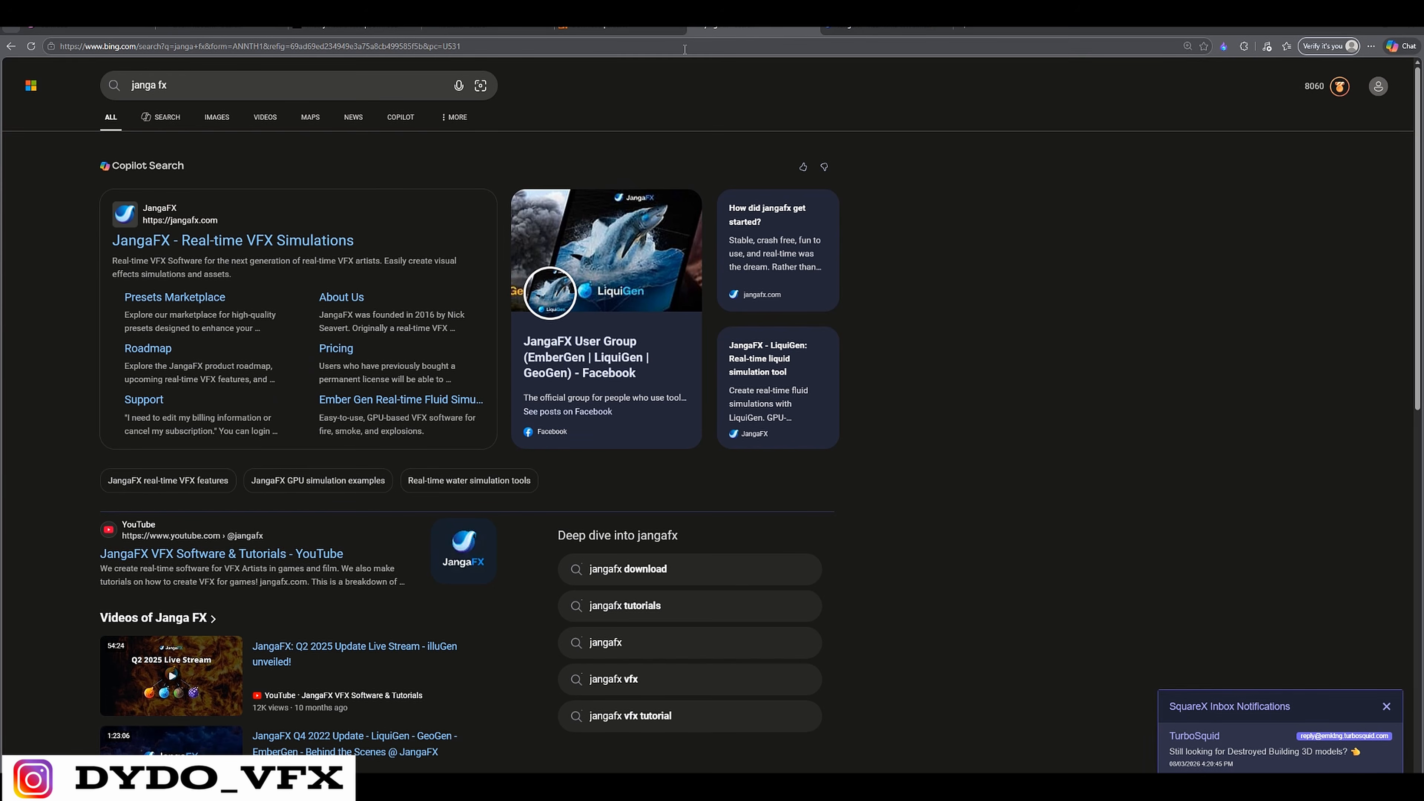
Return to the Theory Accelerated download page, start downloading Axiom 4.0.133 and cancel the transfer
click(355, 26)
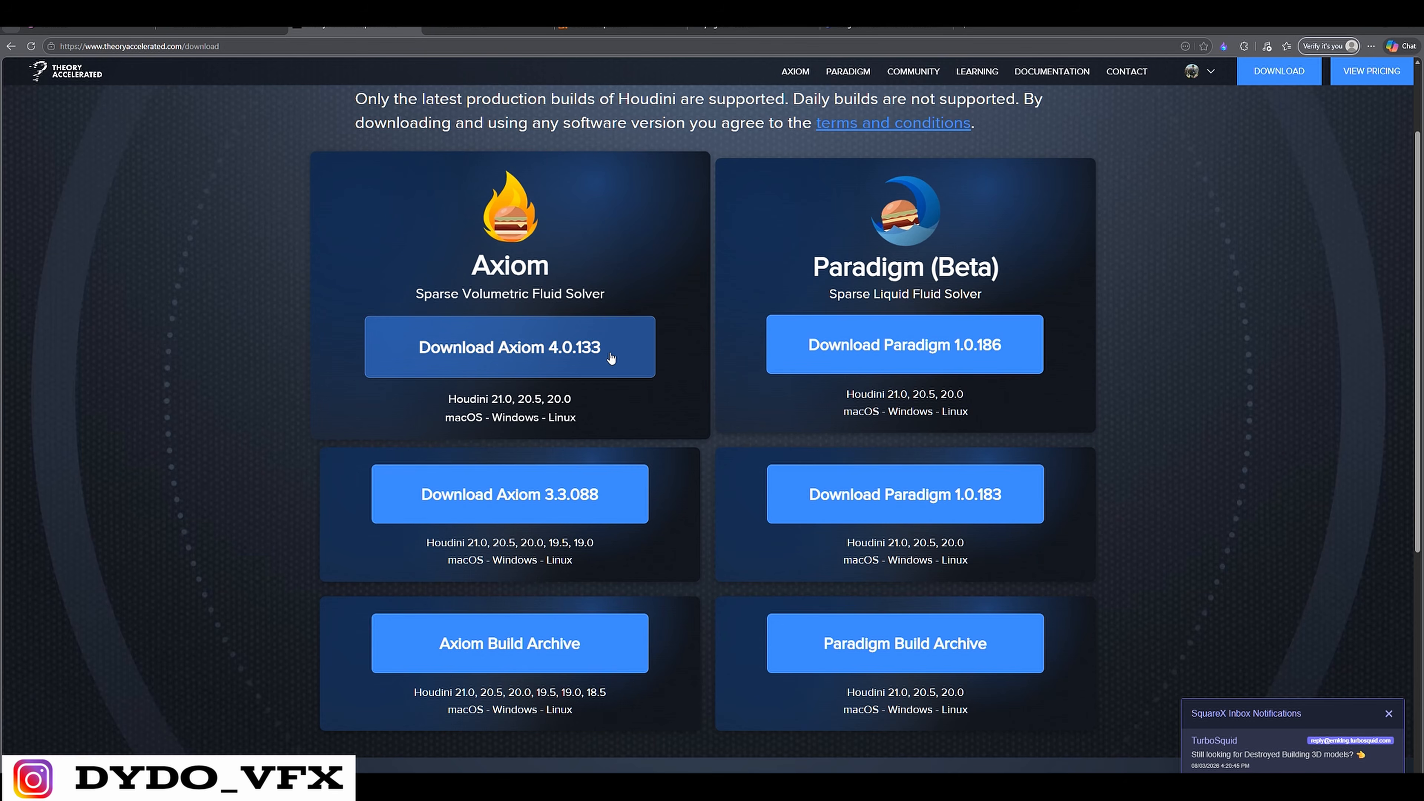
click(573, 364)
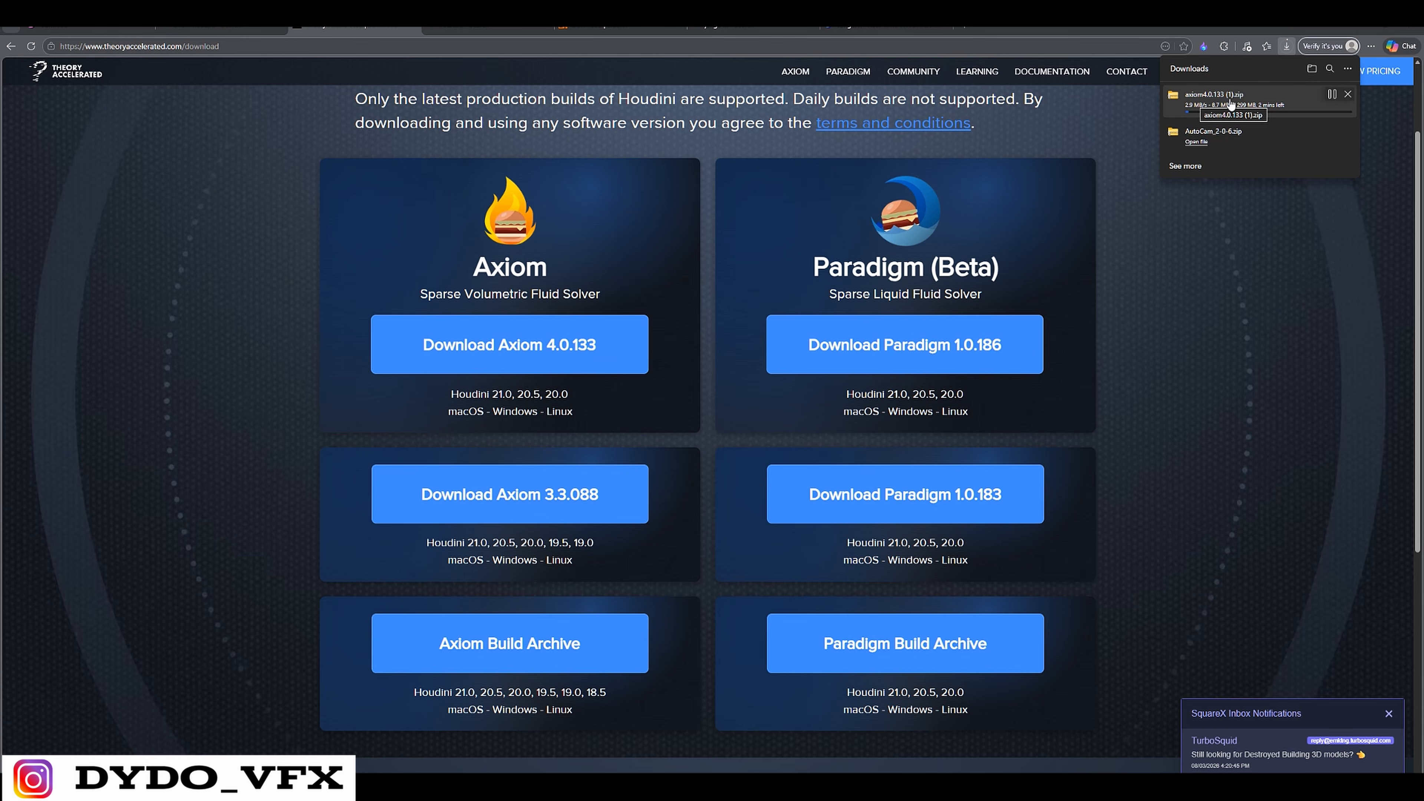
click(1331, 94)
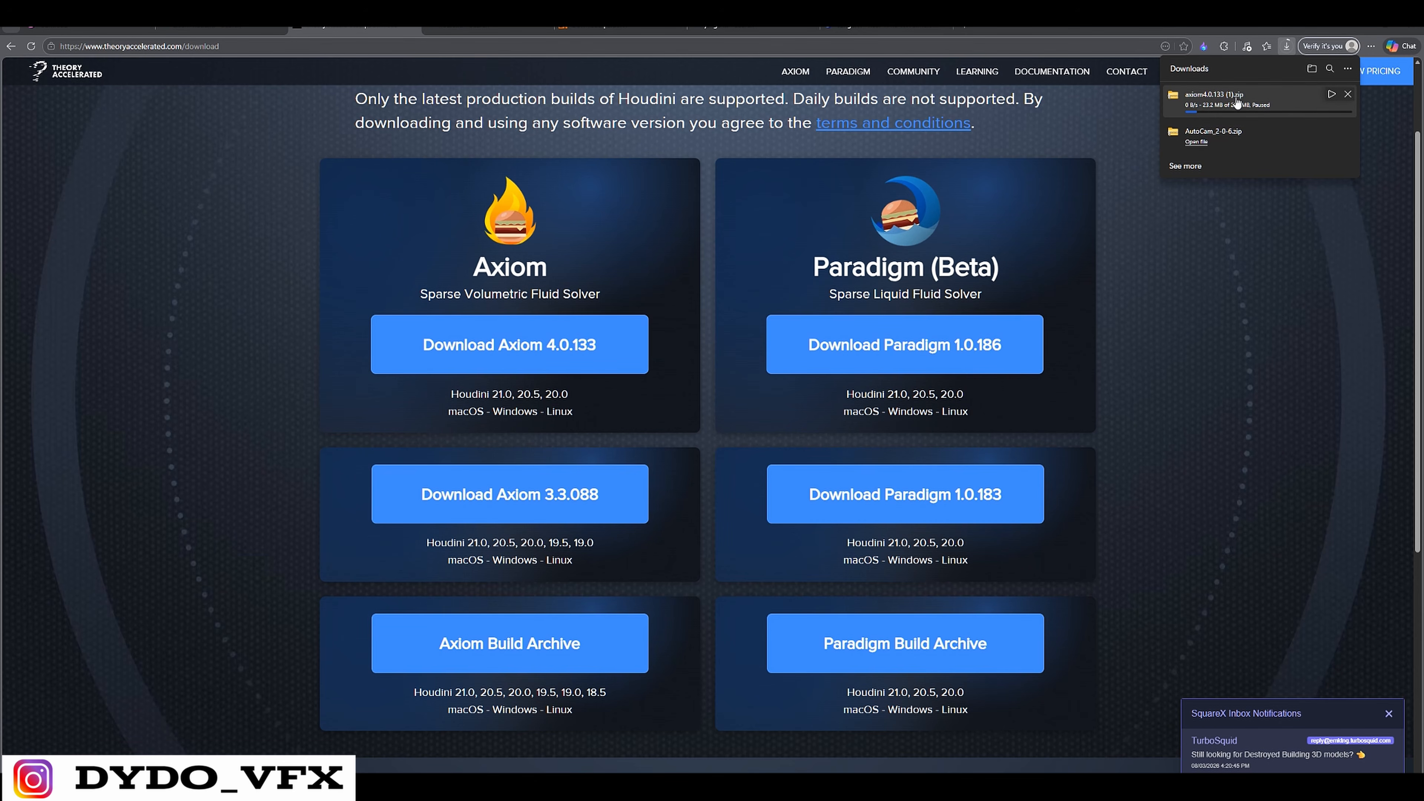
click(1347, 94)
Switch to File Explorer, open Documents > houdini20.5 > packages and select the axiom4.0.133 folder and the axiom4.0 JSON file
click(1361, 28)
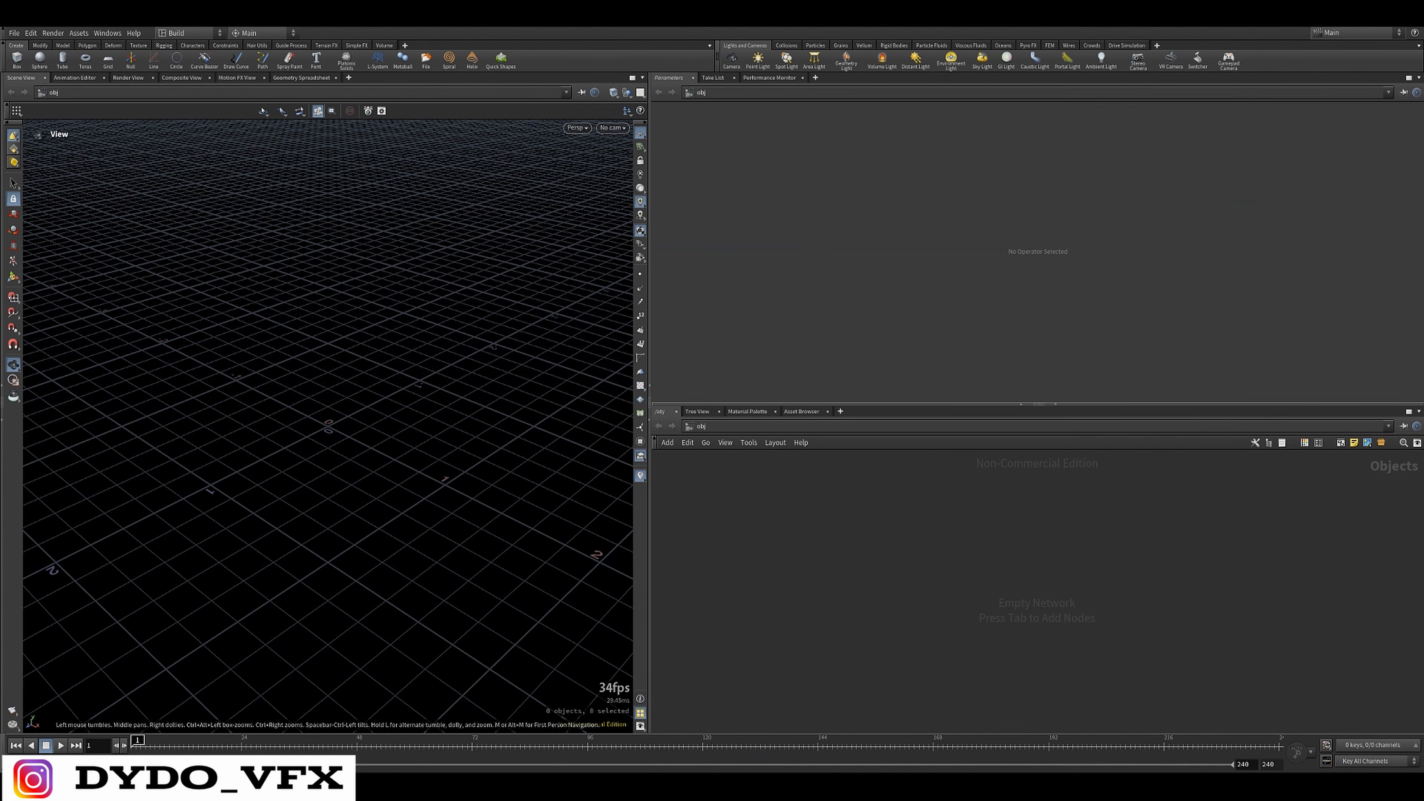
drag(1, 182, 119, 213)
double_click(119, 214)
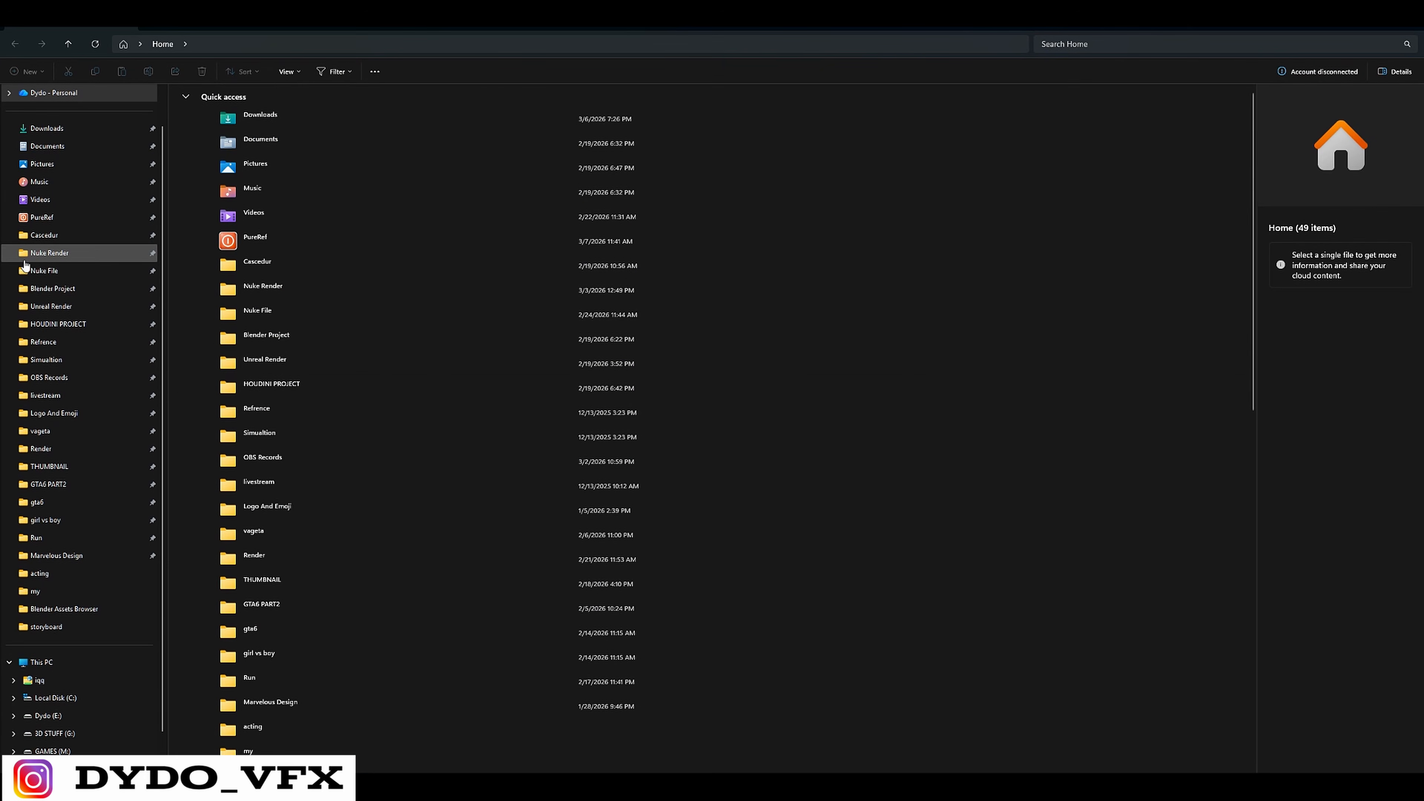
click(47, 145)
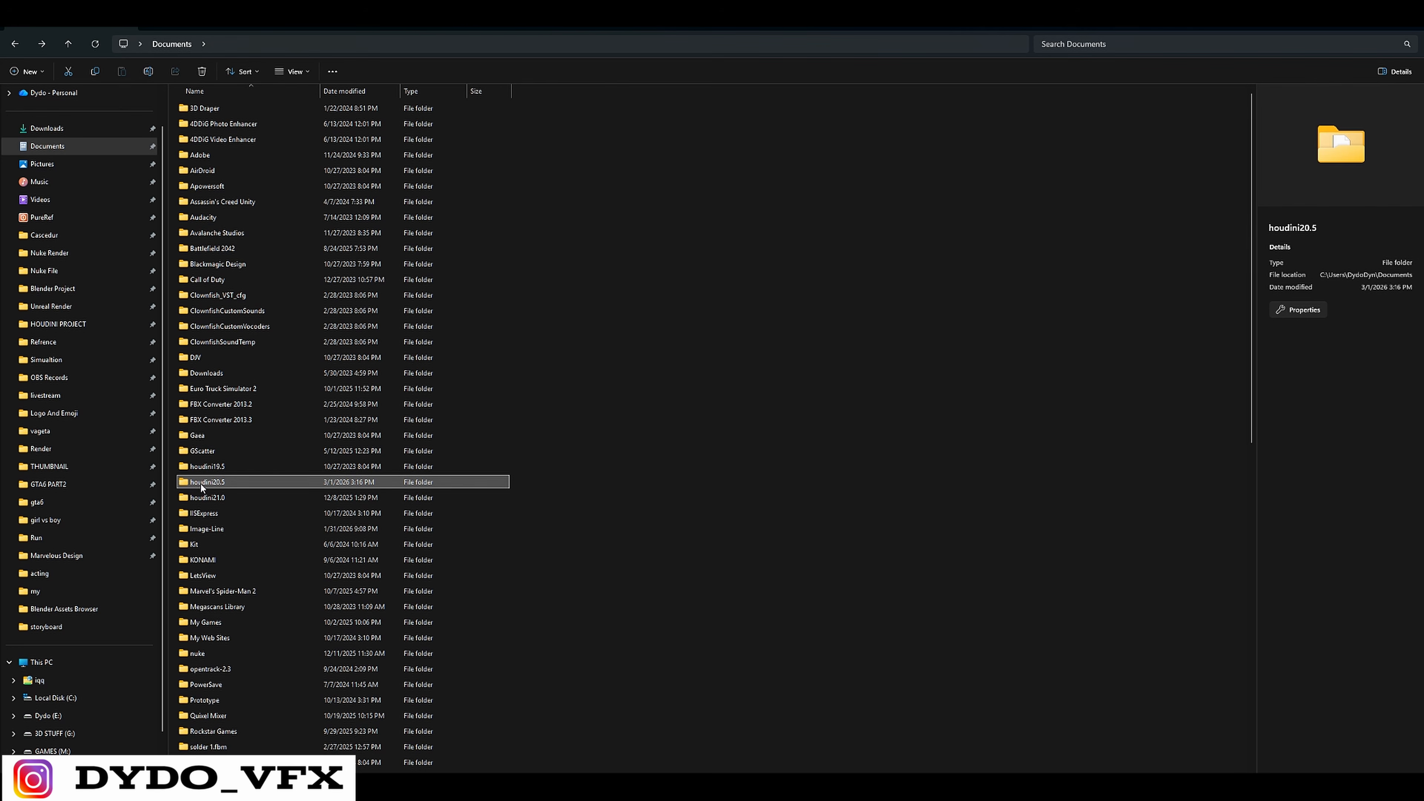
mouse_move(216, 487)
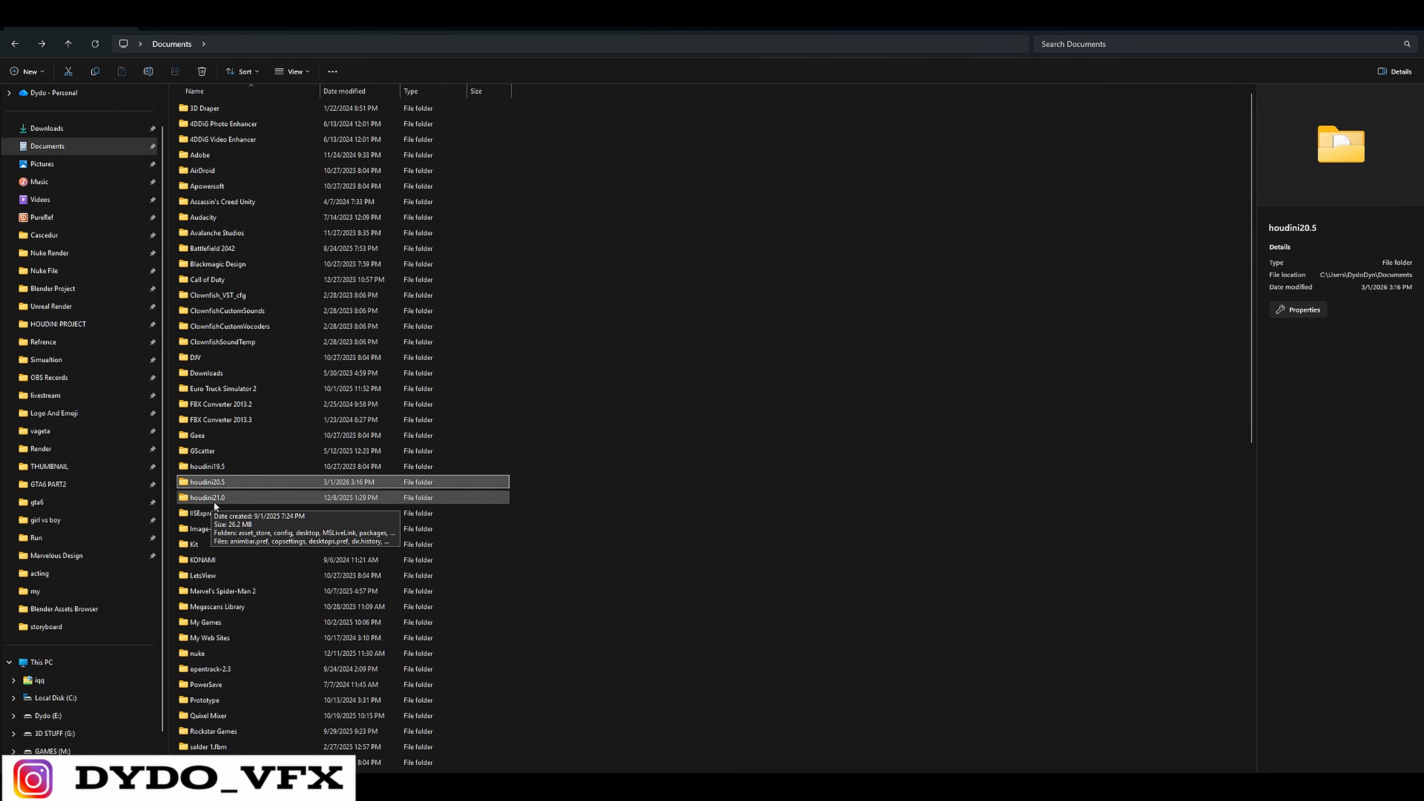
double_click(232, 483)
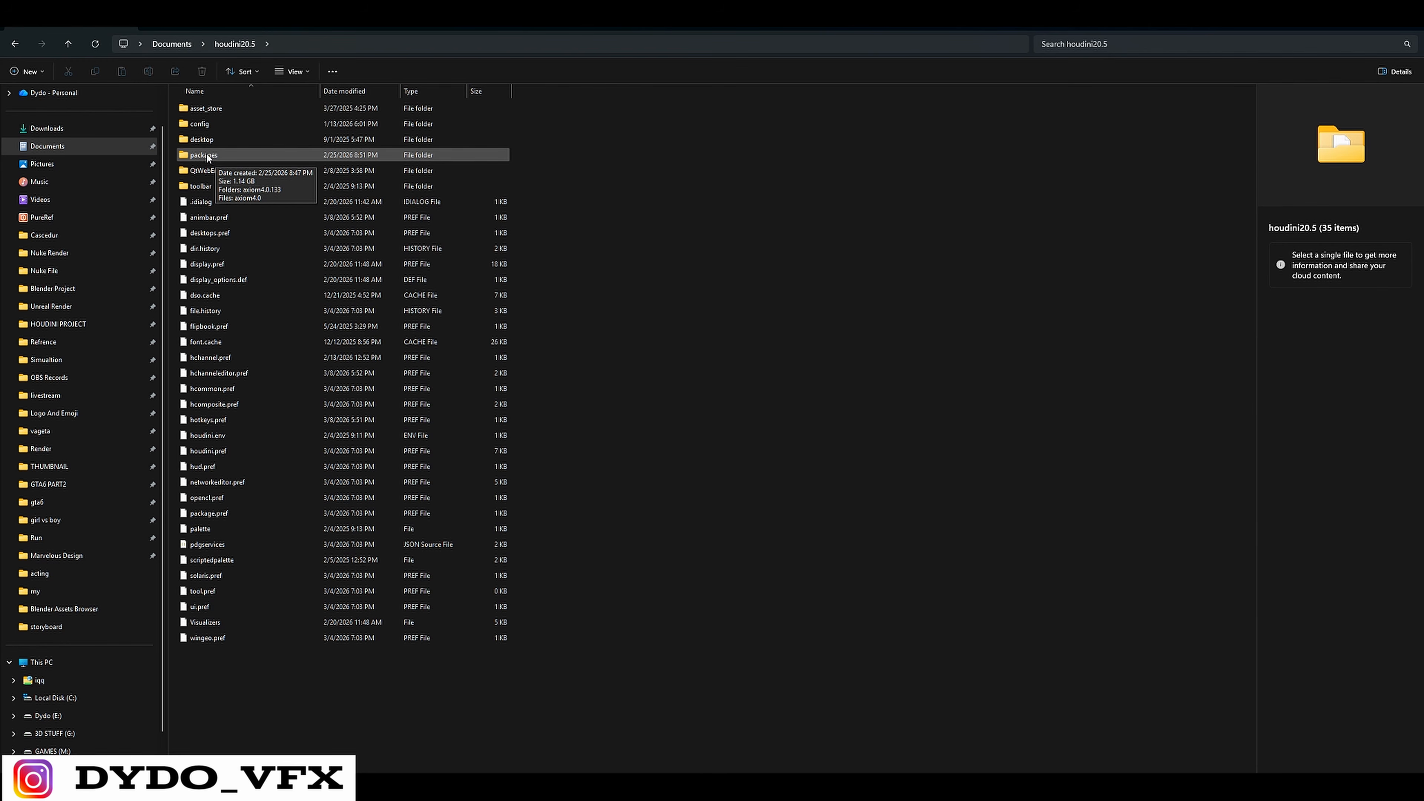
double_click(197, 158)
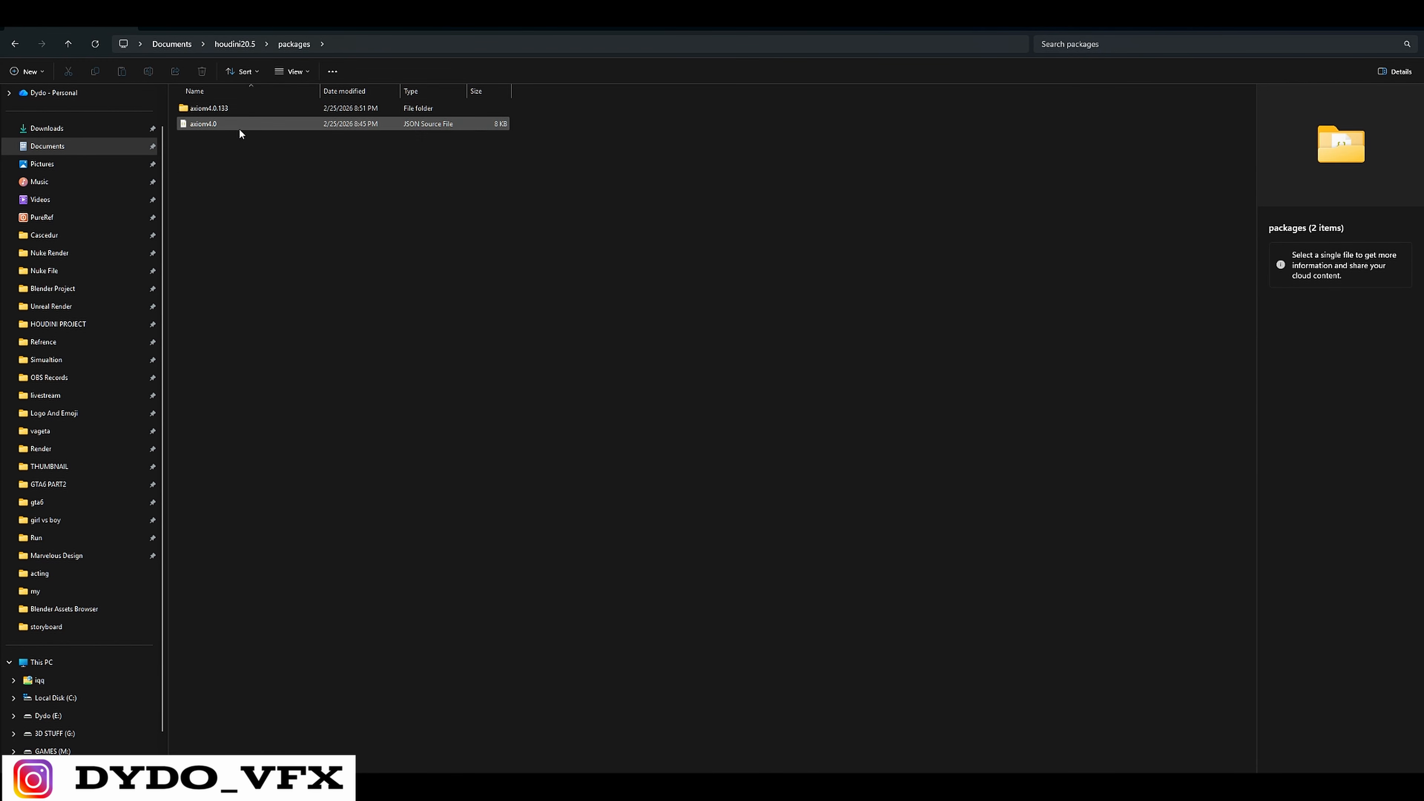
drag(212, 162, 508, 101)
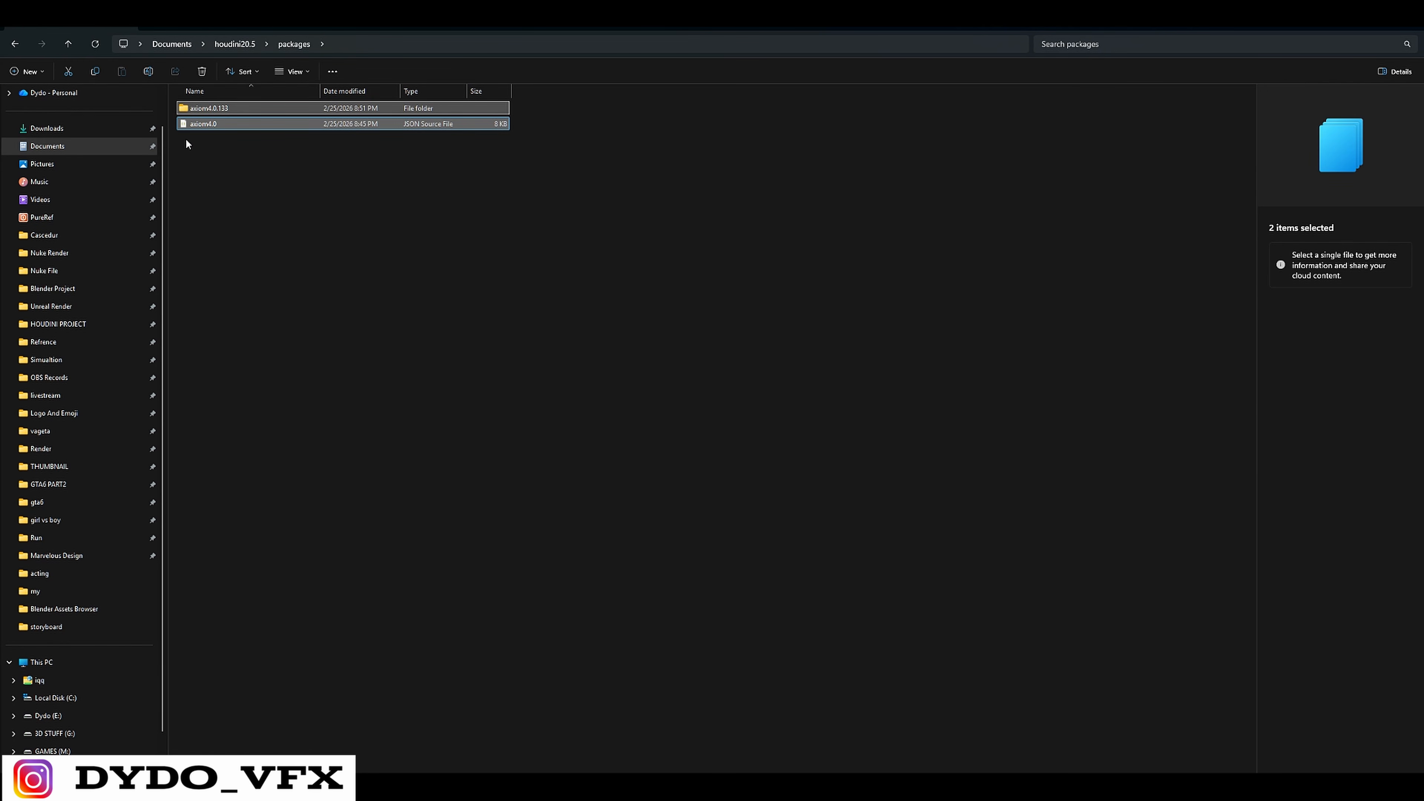
drag(226, 176, 513, 126)
drag(346, 172, 538, 108)
drag(200, 176, 545, 106)
Switch to Houdini and search the object network's available nodes for "ax" to check the Axiom installation
click(1043, 786)
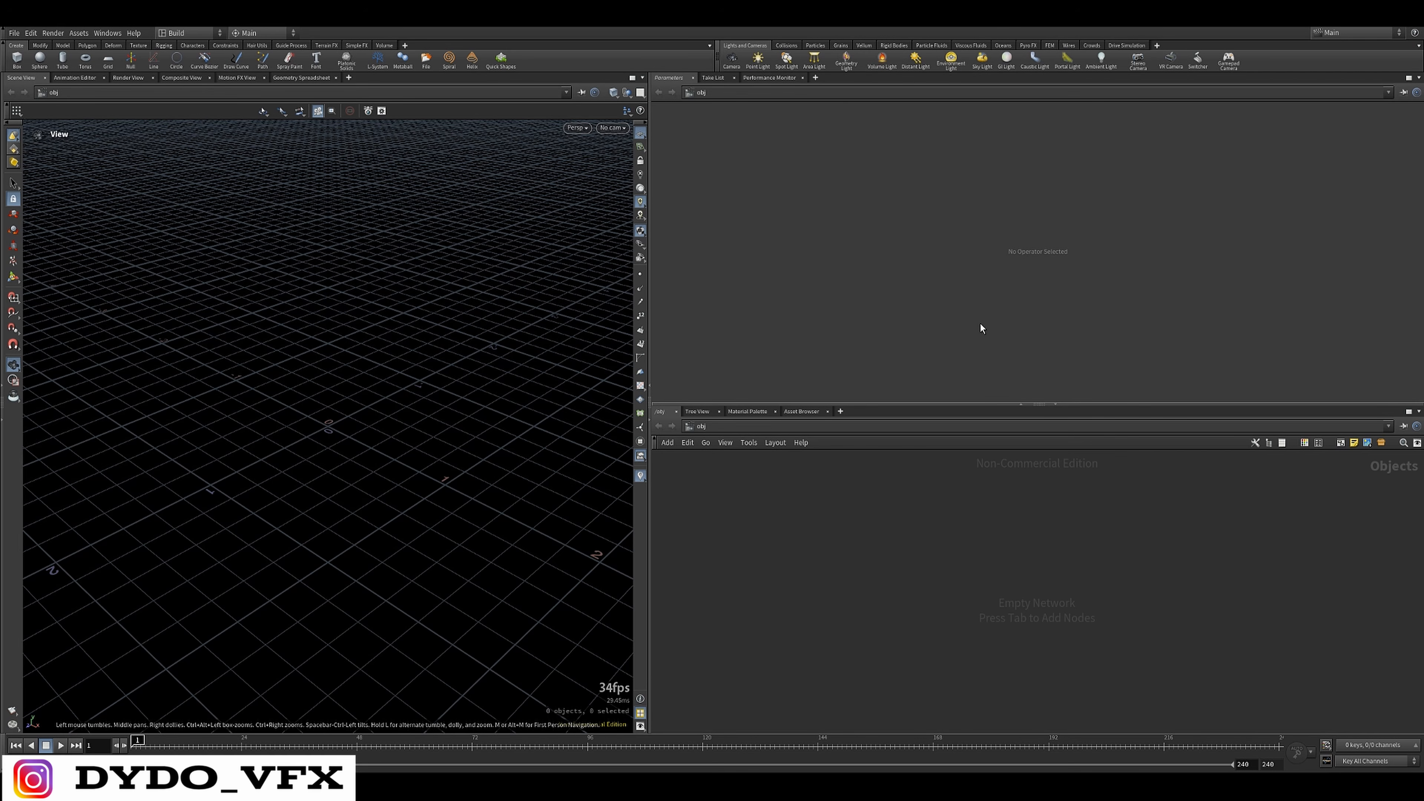
key(Tab)
text(ax)
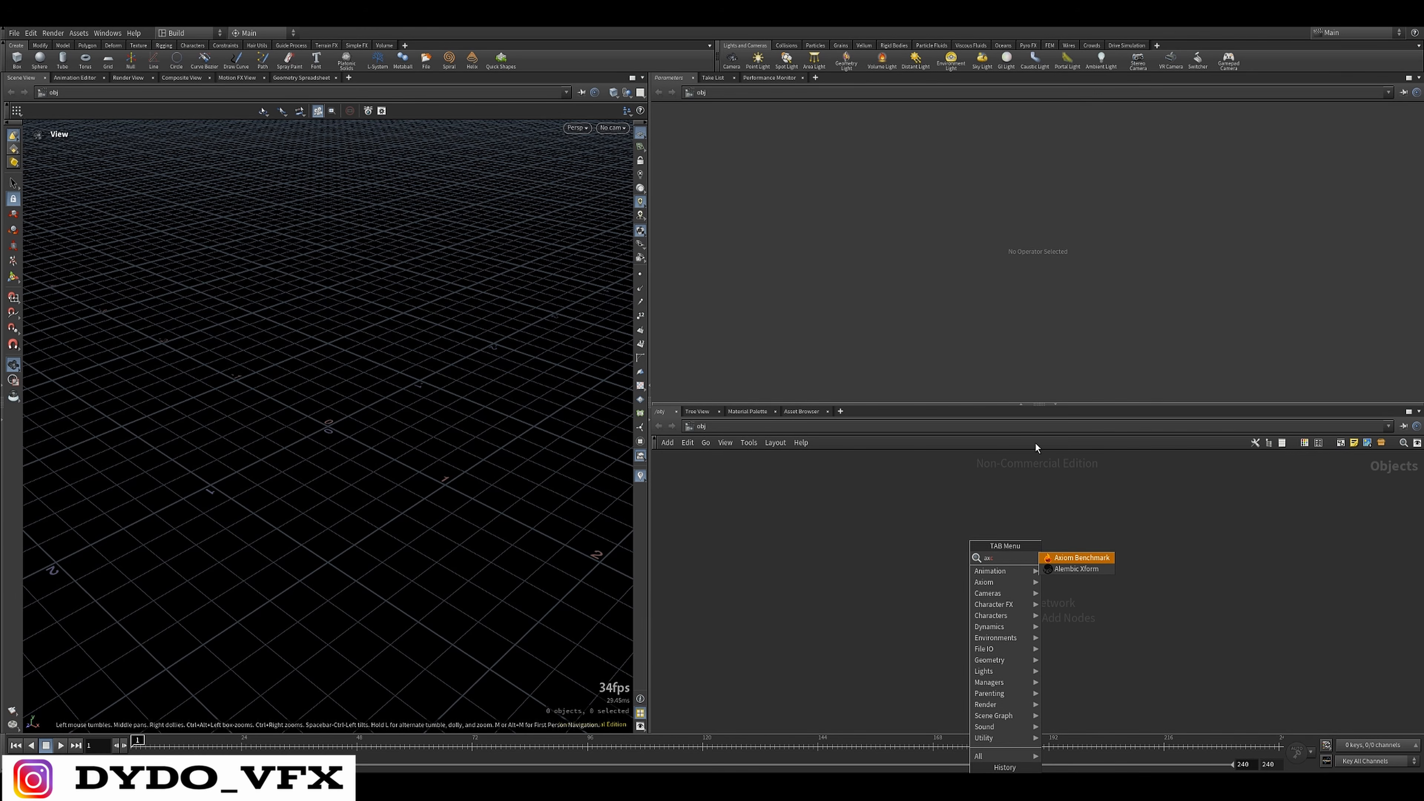
key(Escape)
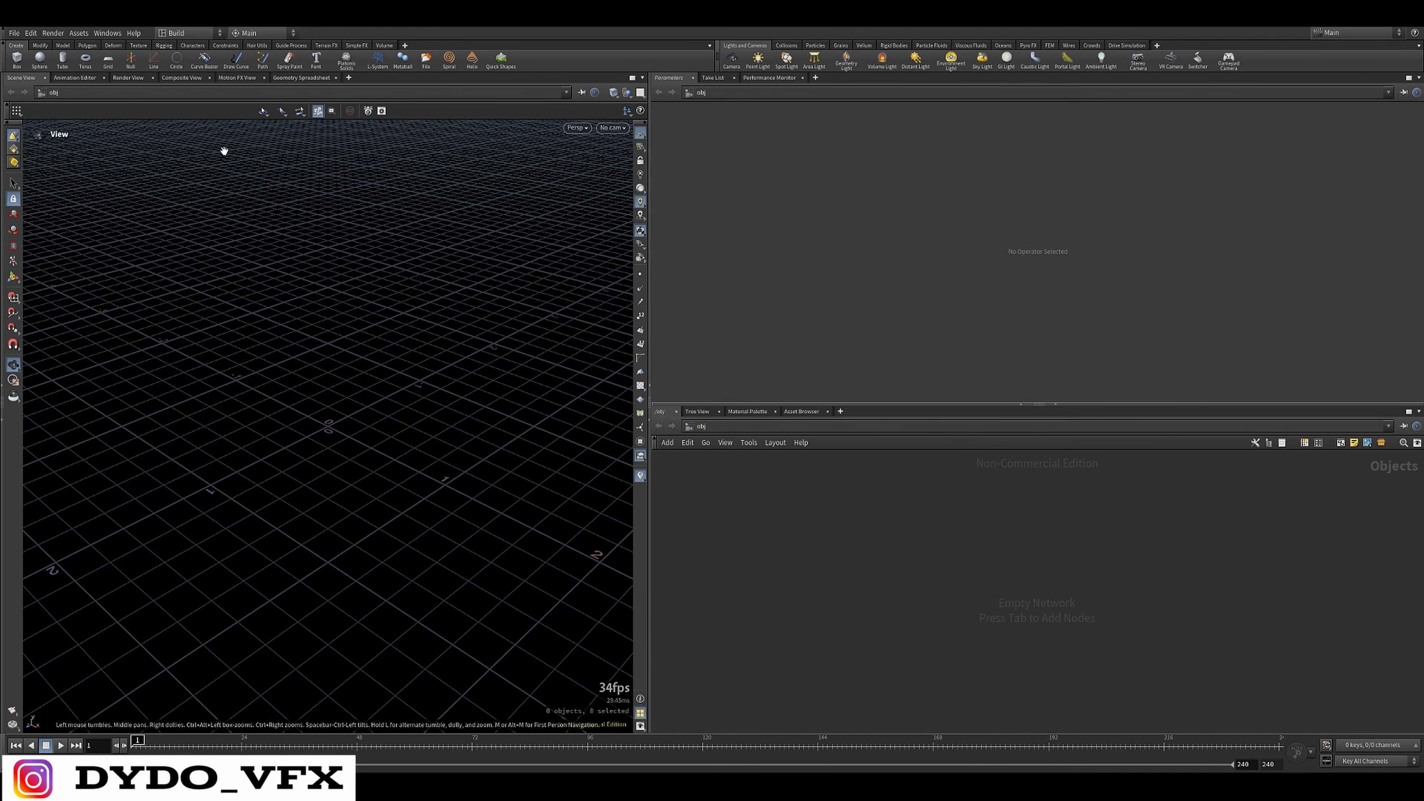
click(13, 33)
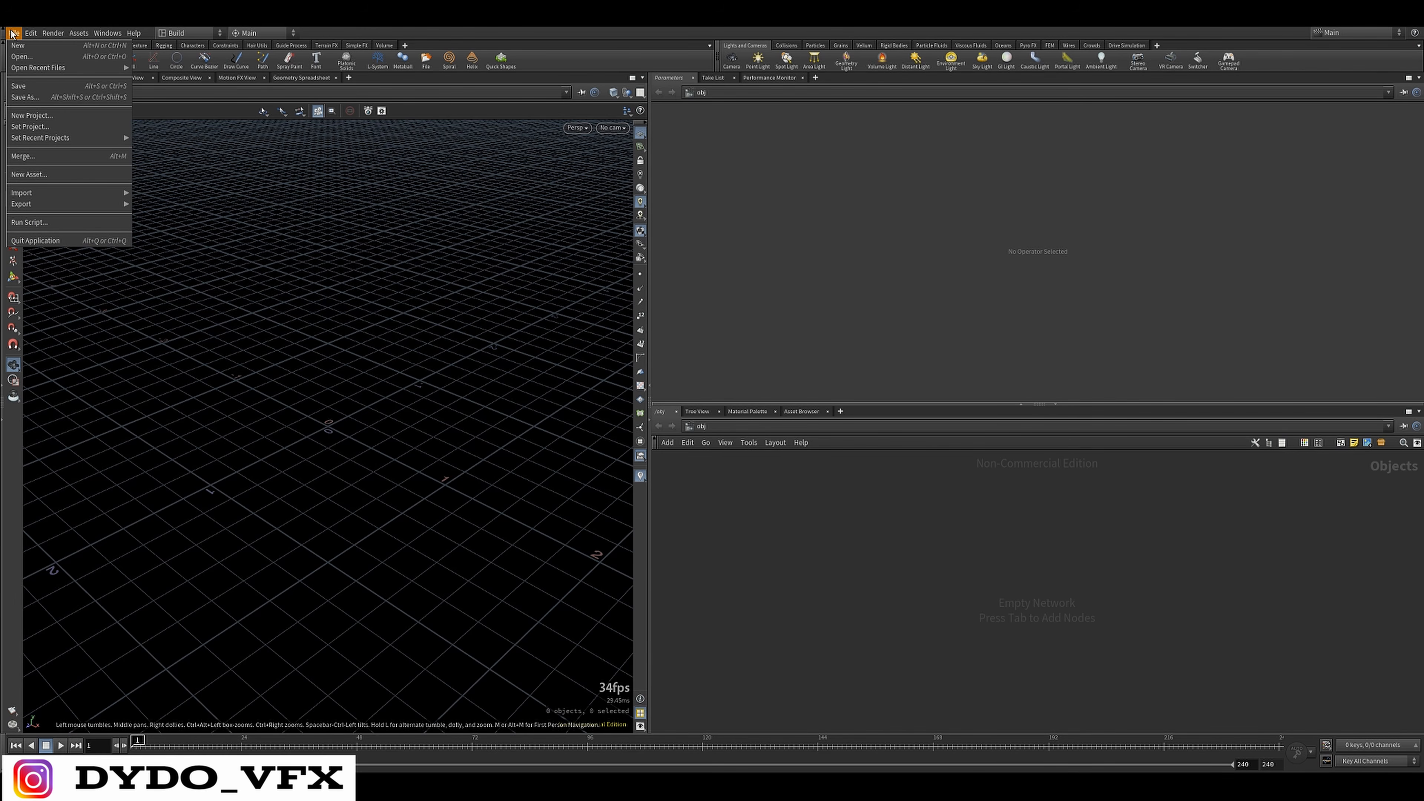
mouse_move(57, 68)
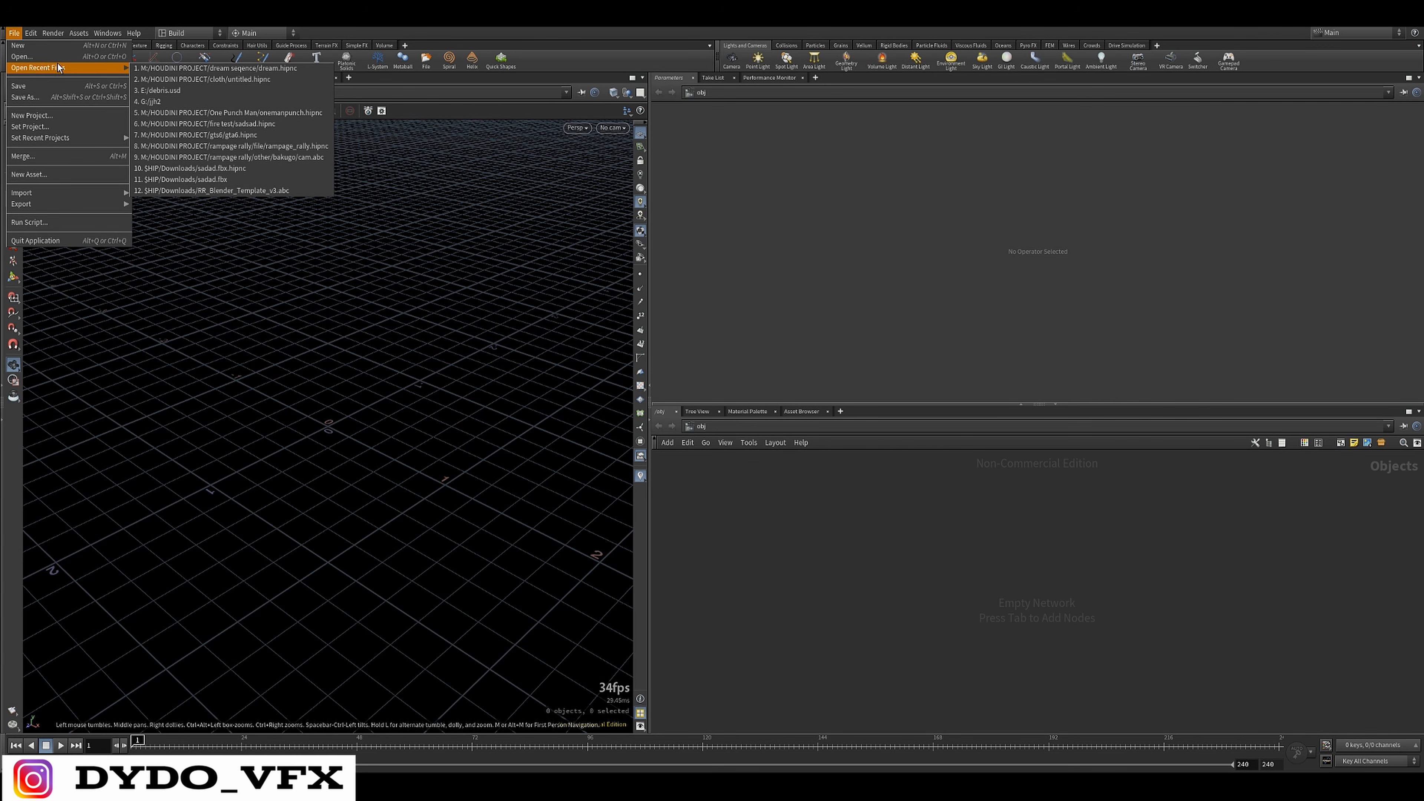
click(487, 331)
scroll(488, 331, up, 3)
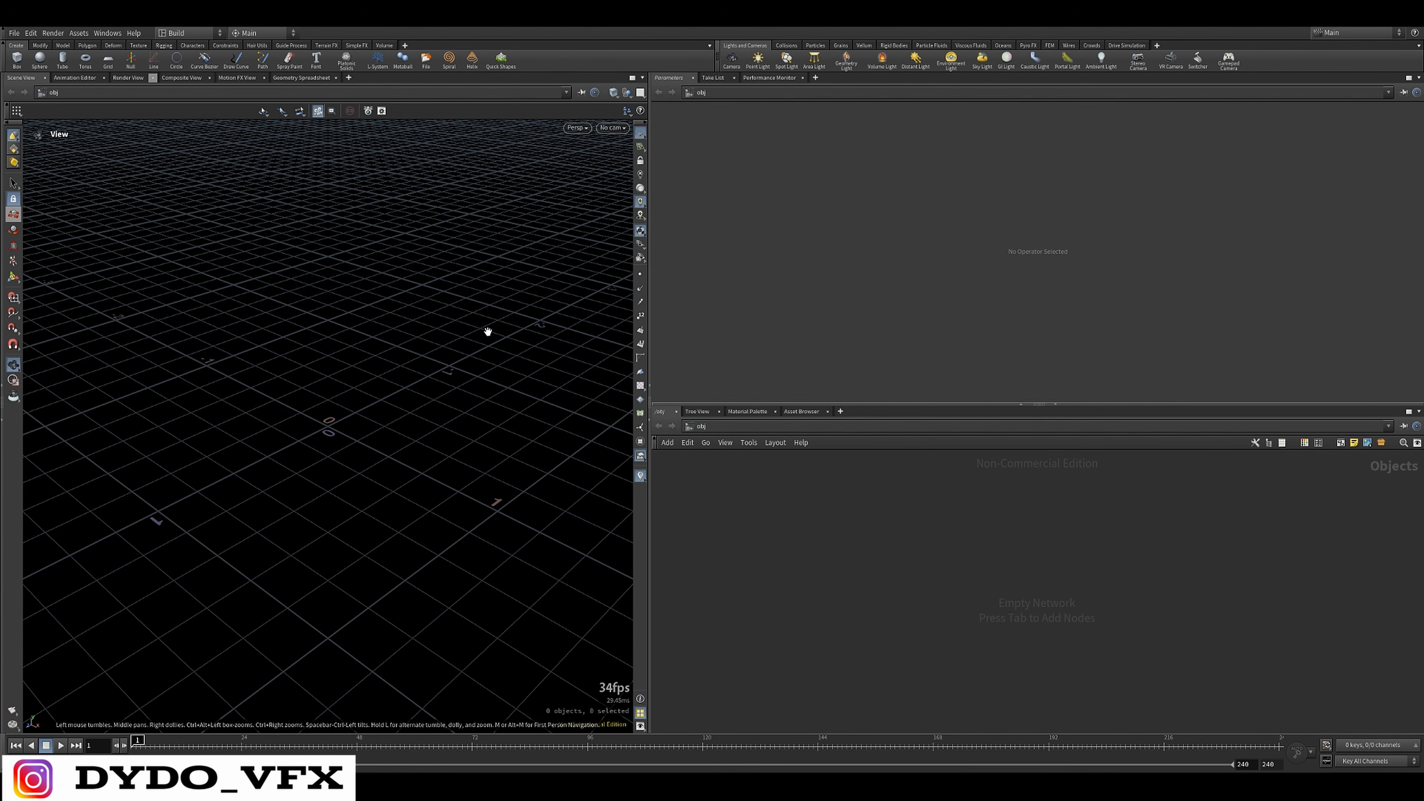
Switch the workspace to the saved desktop layout "my"
click(292, 32)
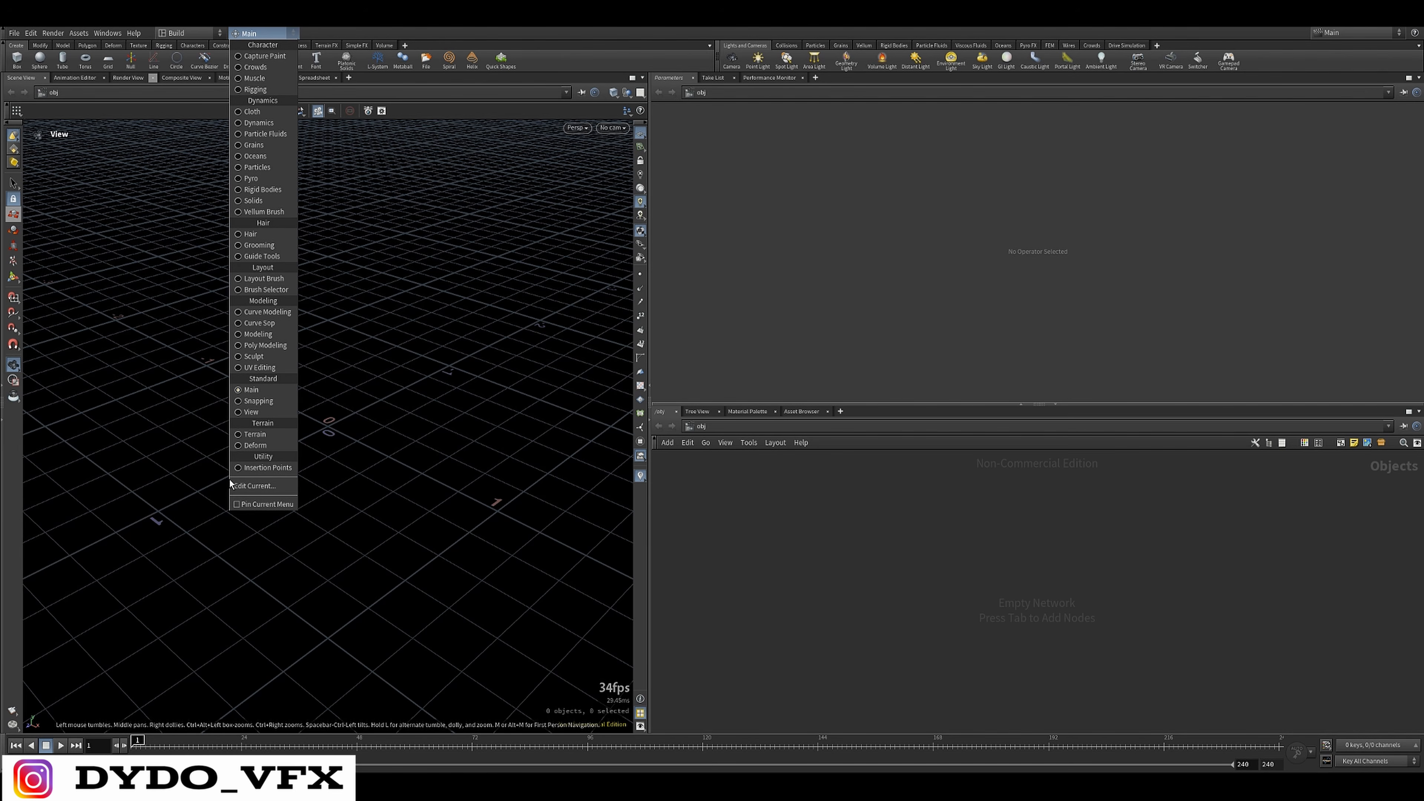
click(191, 31)
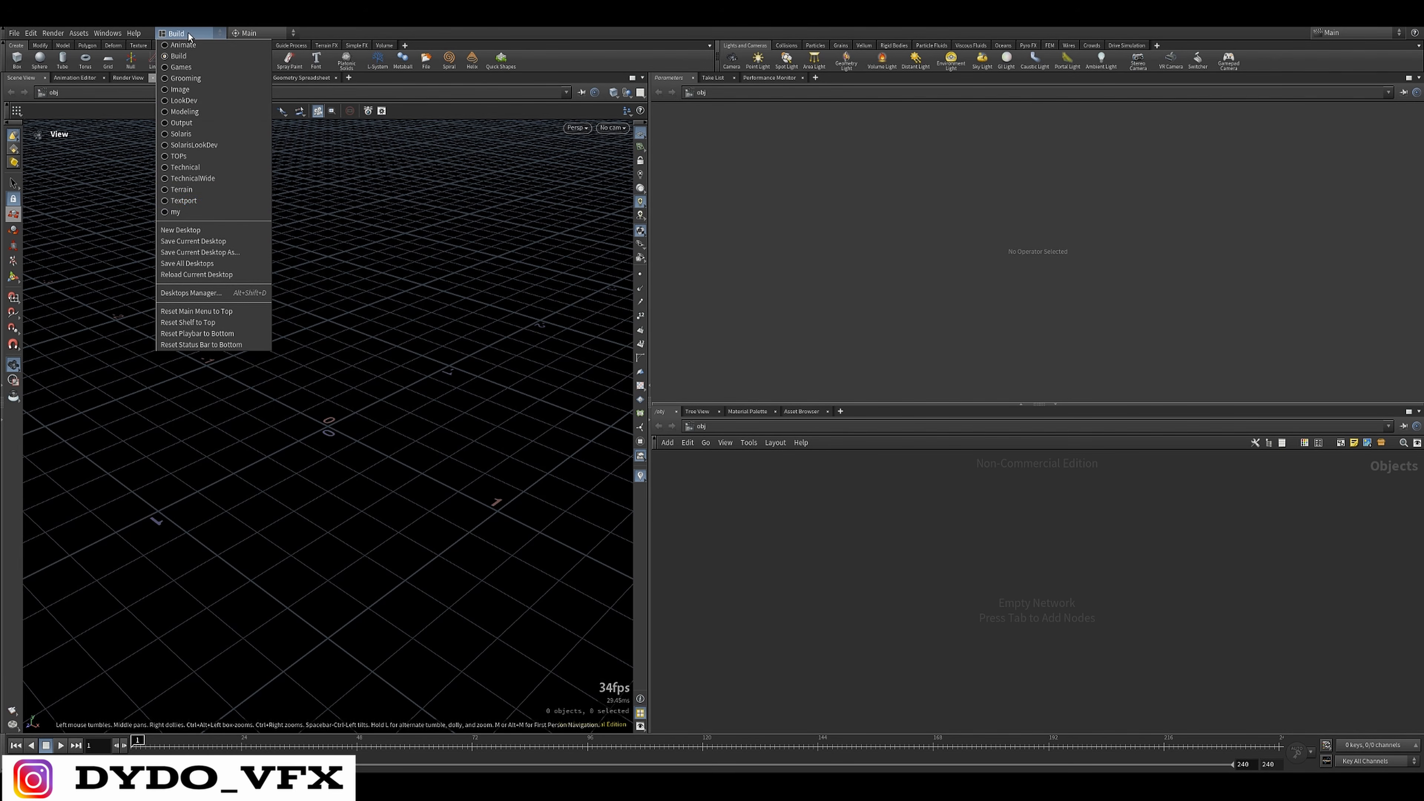
click(199, 211)
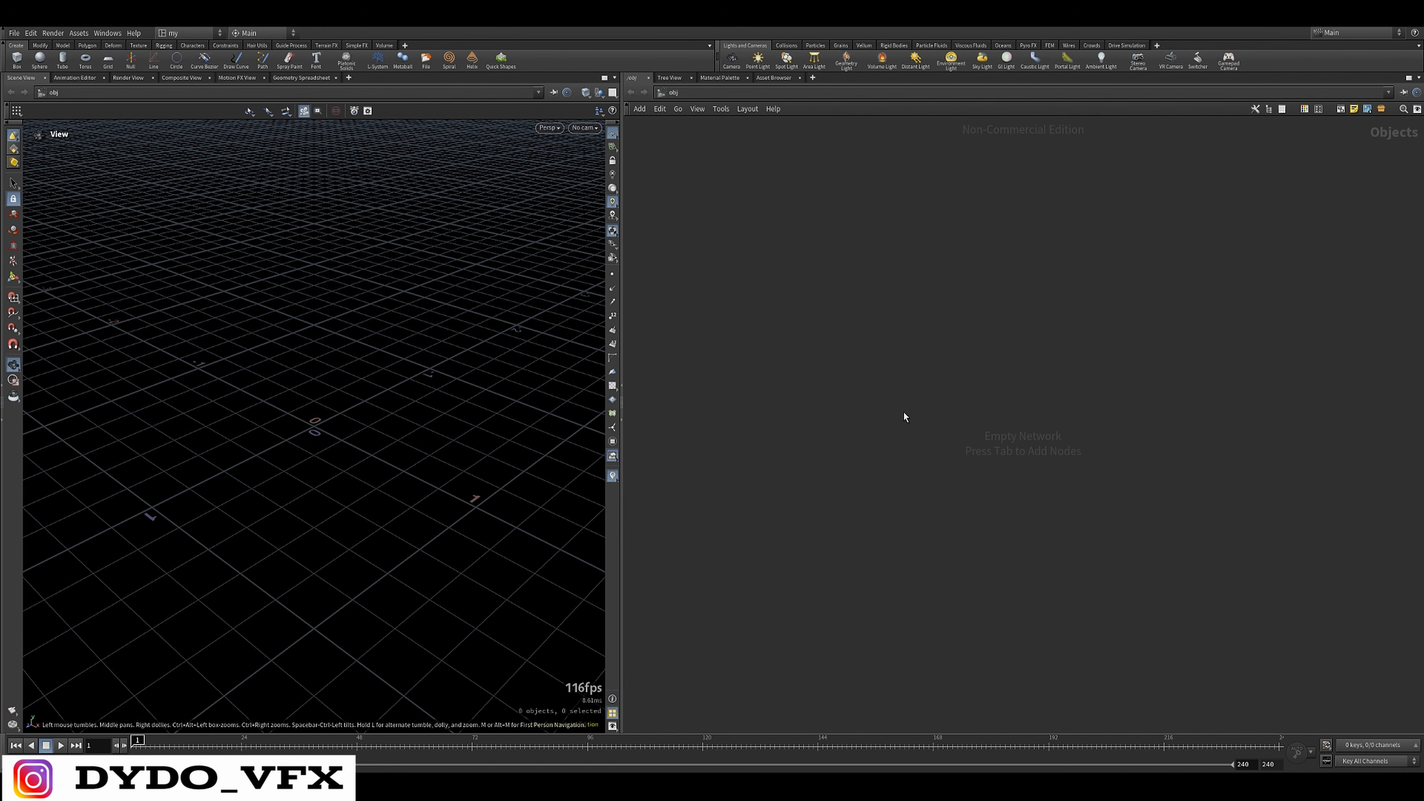
Add a Sphere (Polygons) geometry object to the empty object network
right_click(903, 415)
key(Tab)
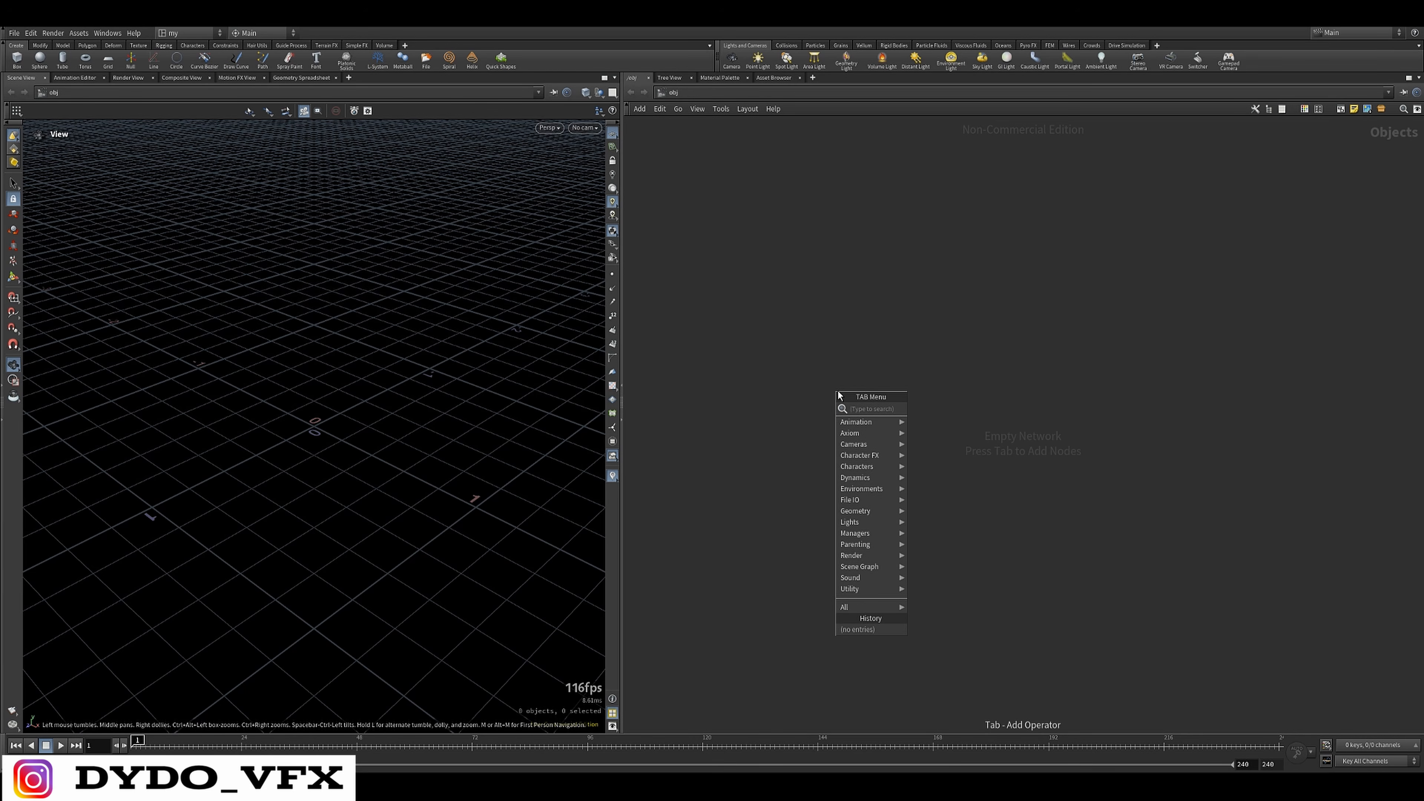
text(sphre)
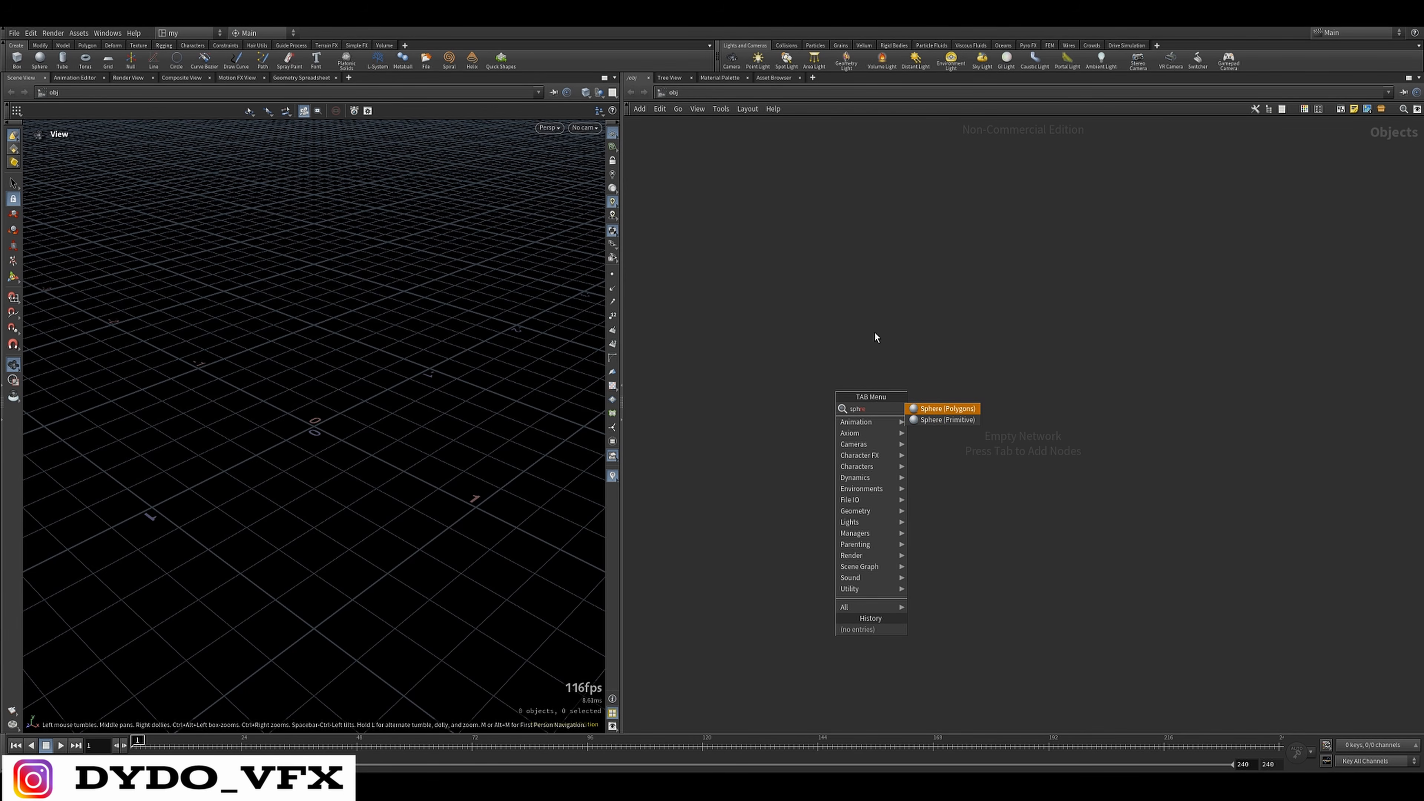
key(Return)
click(863, 345)
middle_drag(918, 416, 950, 454)
click(919, 480)
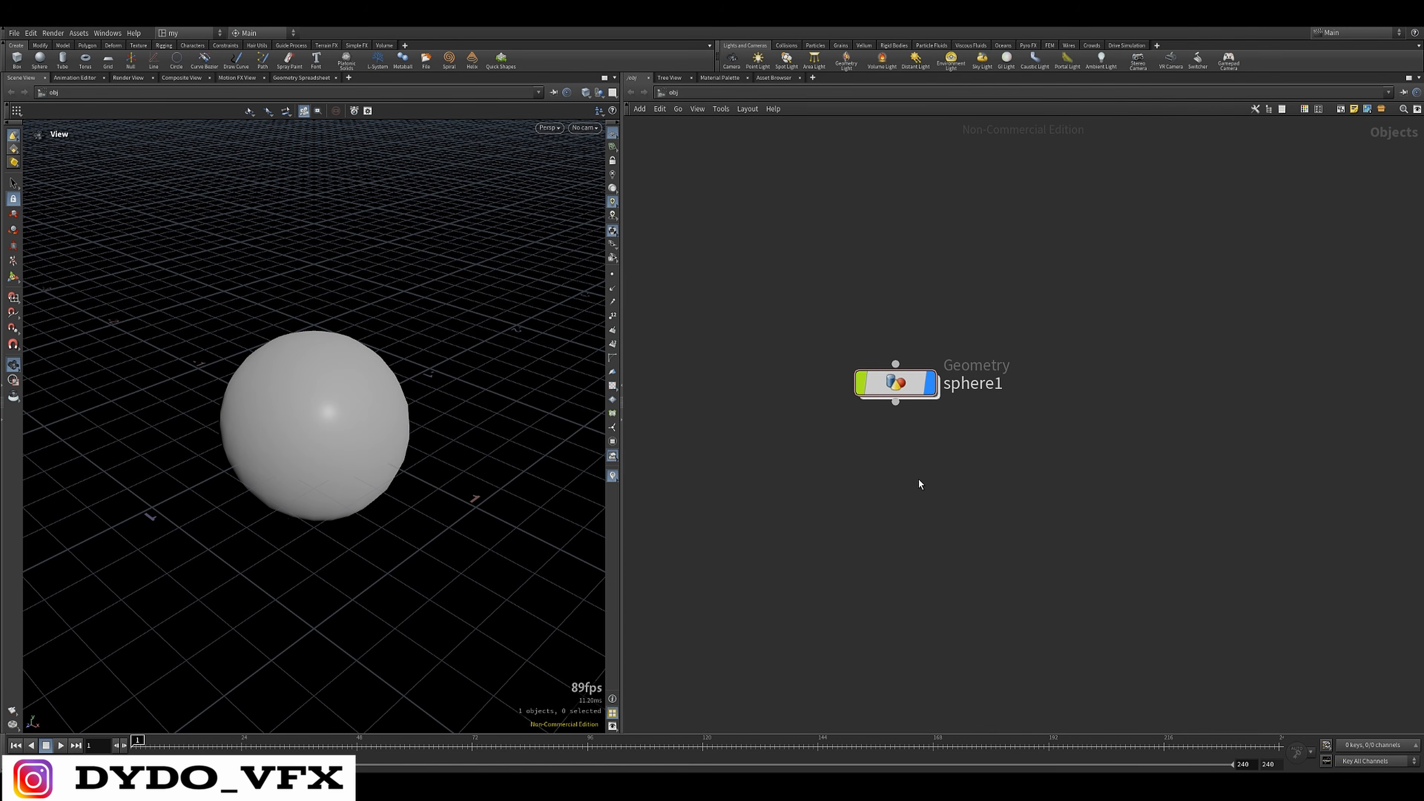
key(Tab)
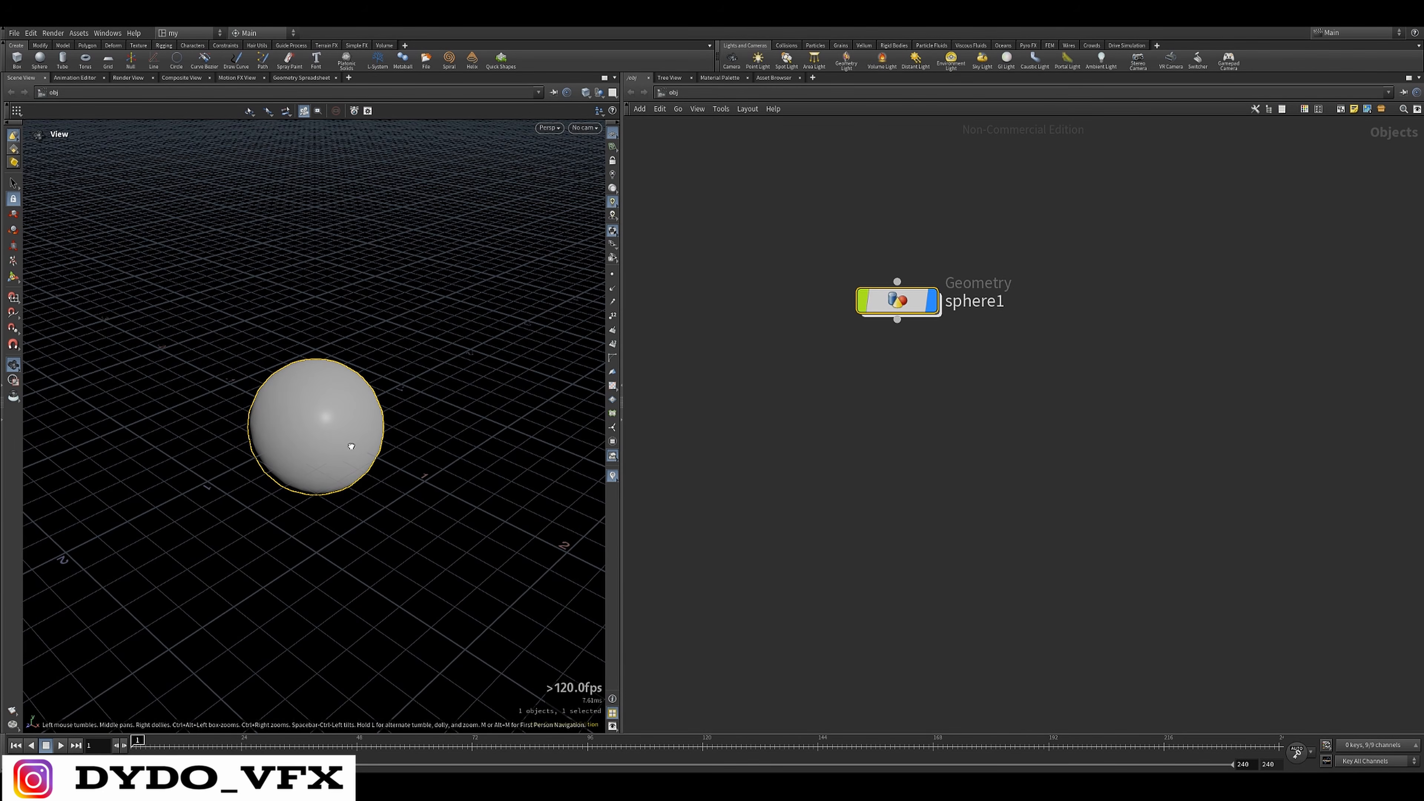
drag(349, 447, 486, 395)
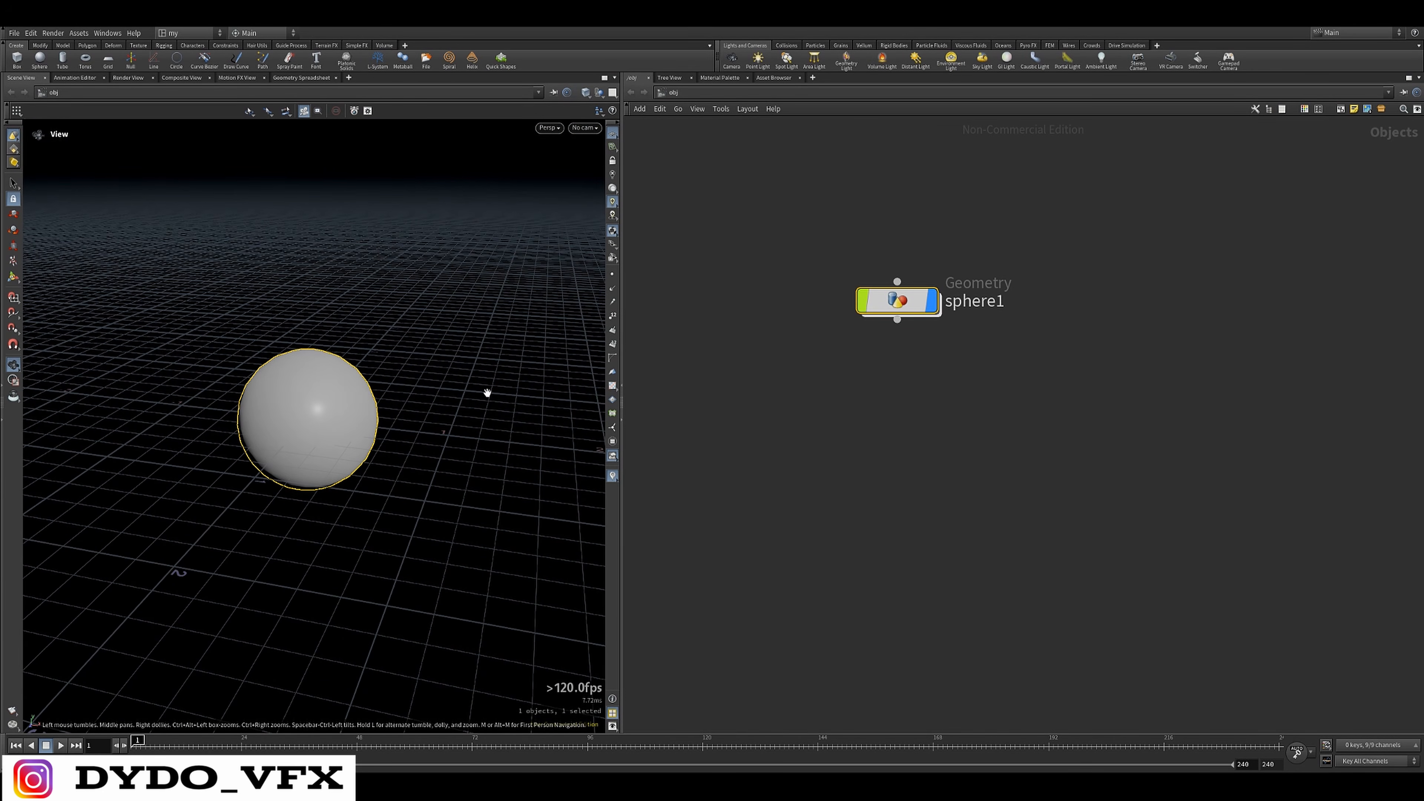
key(Tab)
text(scat)
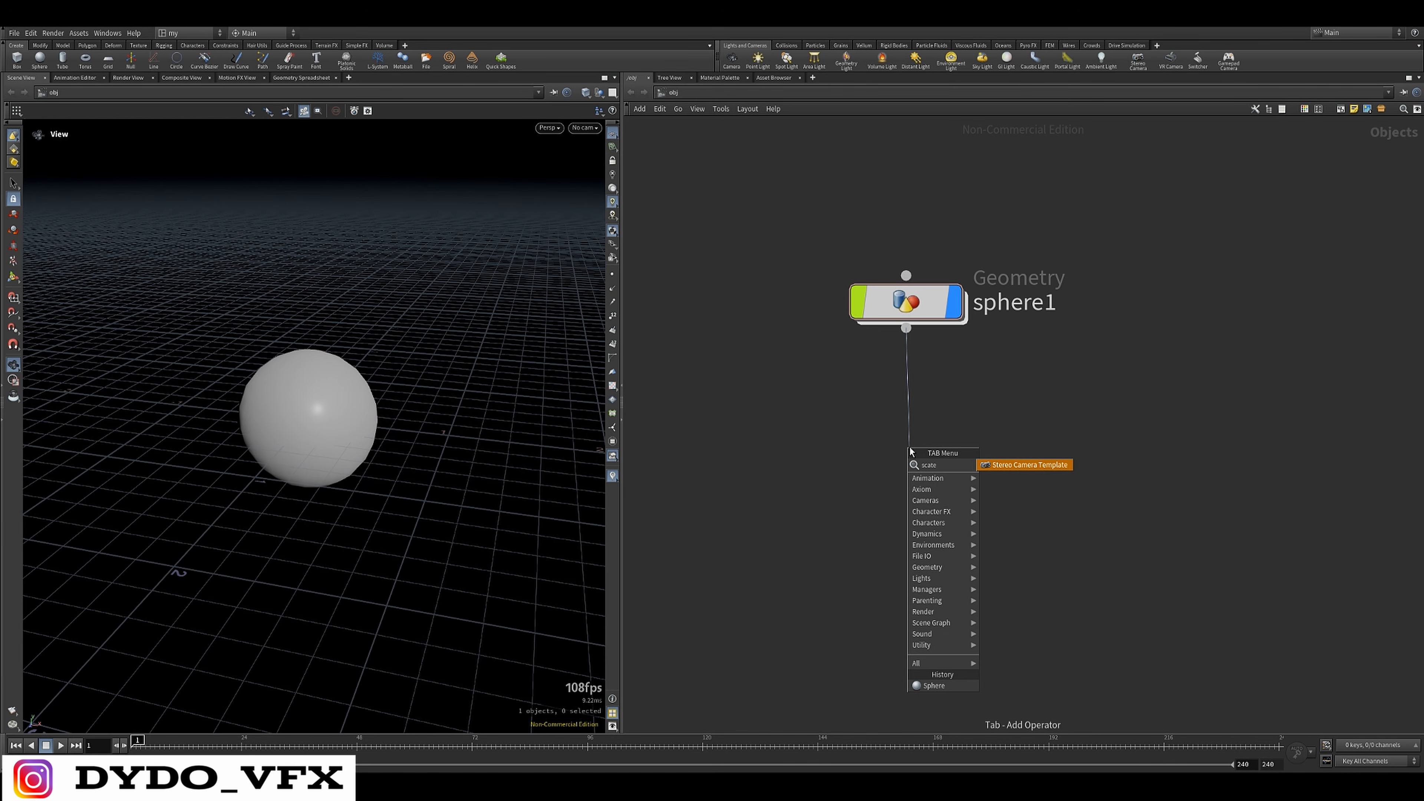
key(Escape)
key(Tab)
text(mou)
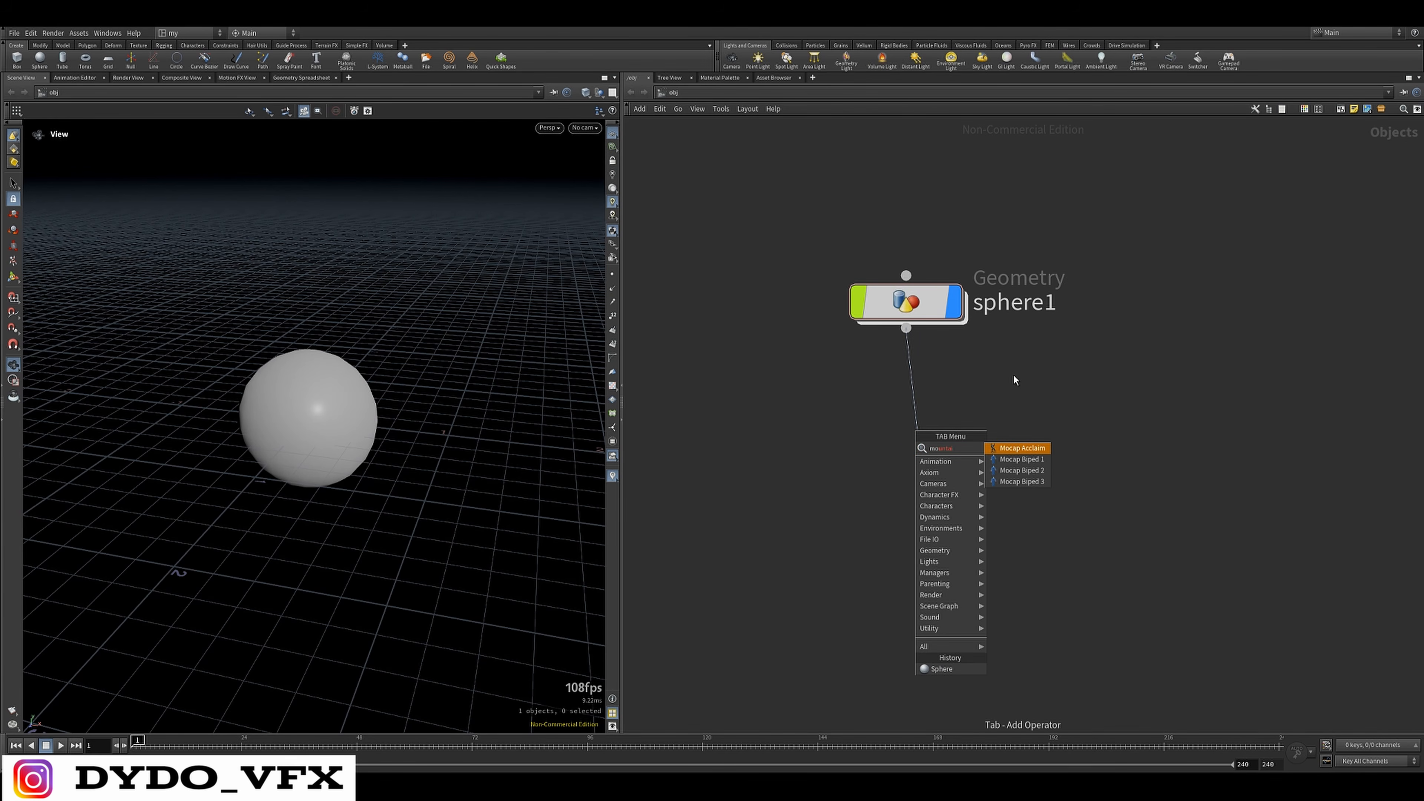
key(Escape)
key(Tab)
text(mountai)
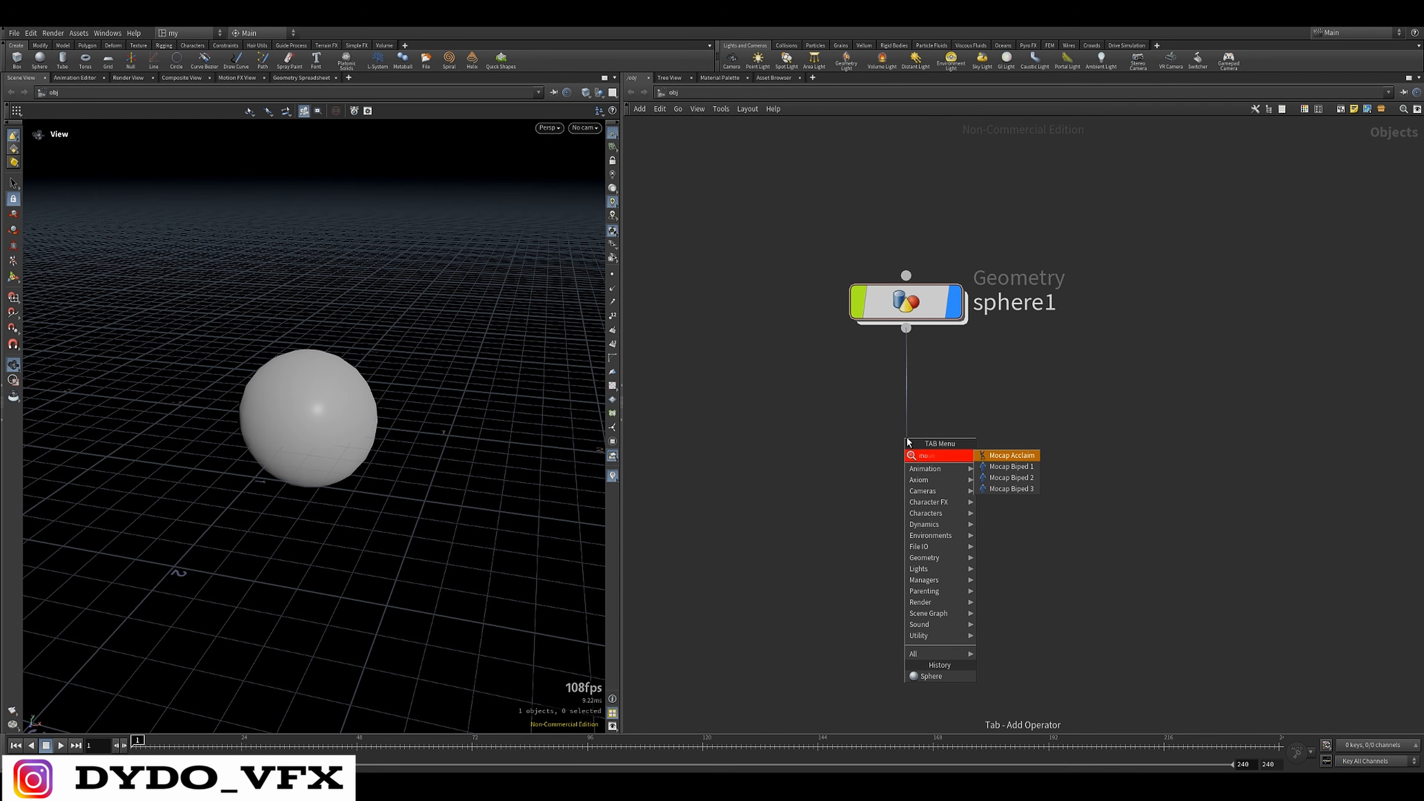
key(Escape)
key(Escape)
Enter the geometry network inside the sphere object
double_click(919, 307)
middle_drag(1010, 463, 885, 414)
click(631, 93)
scroll(1040, 304, down, 5)
middle_drag(1073, 313, 887, 363)
scroll(887, 363, up, 4)
double_click(876, 329)
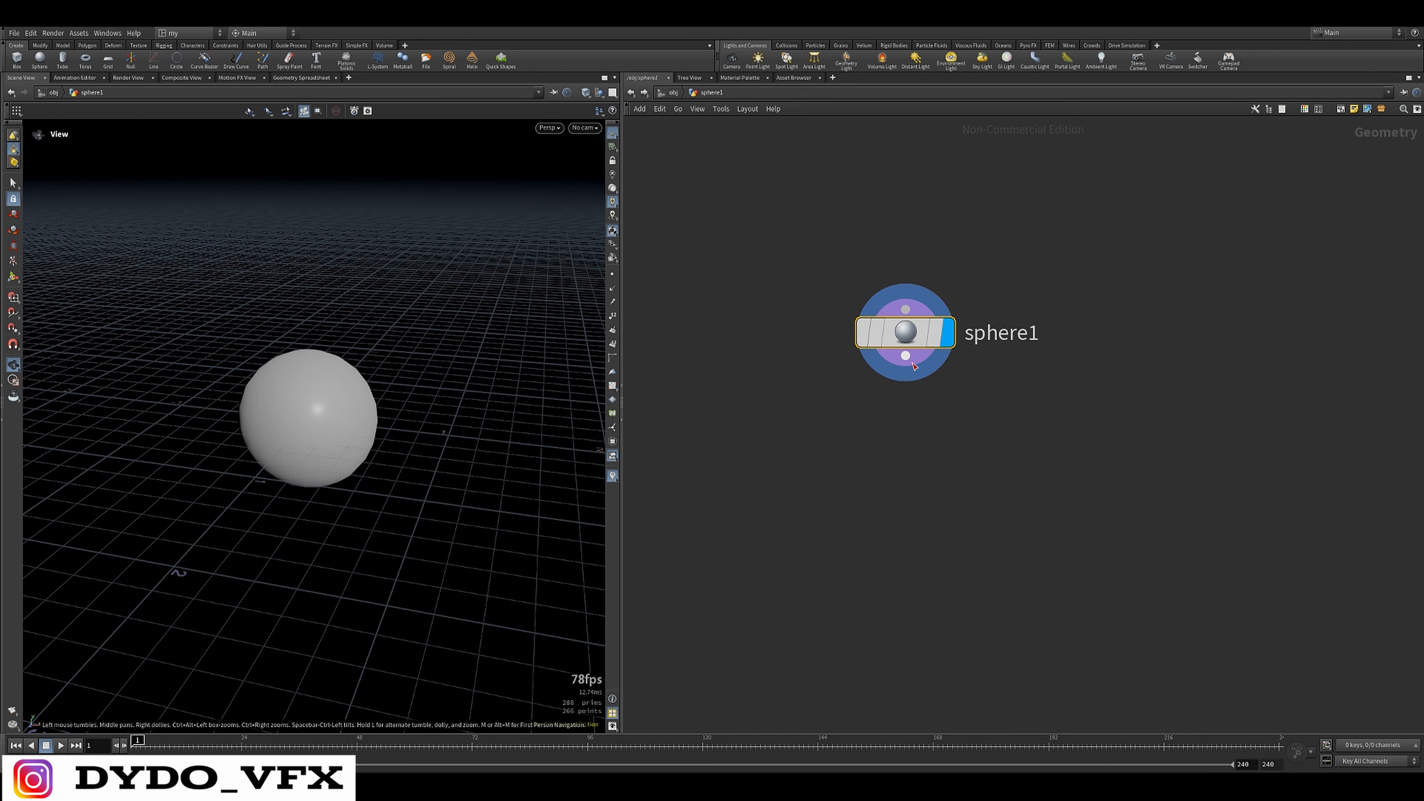
Add a Mountain node wired to the sphere's output and display its deformed result in the viewport
click(905, 355)
click(929, 513)
text(mountai)
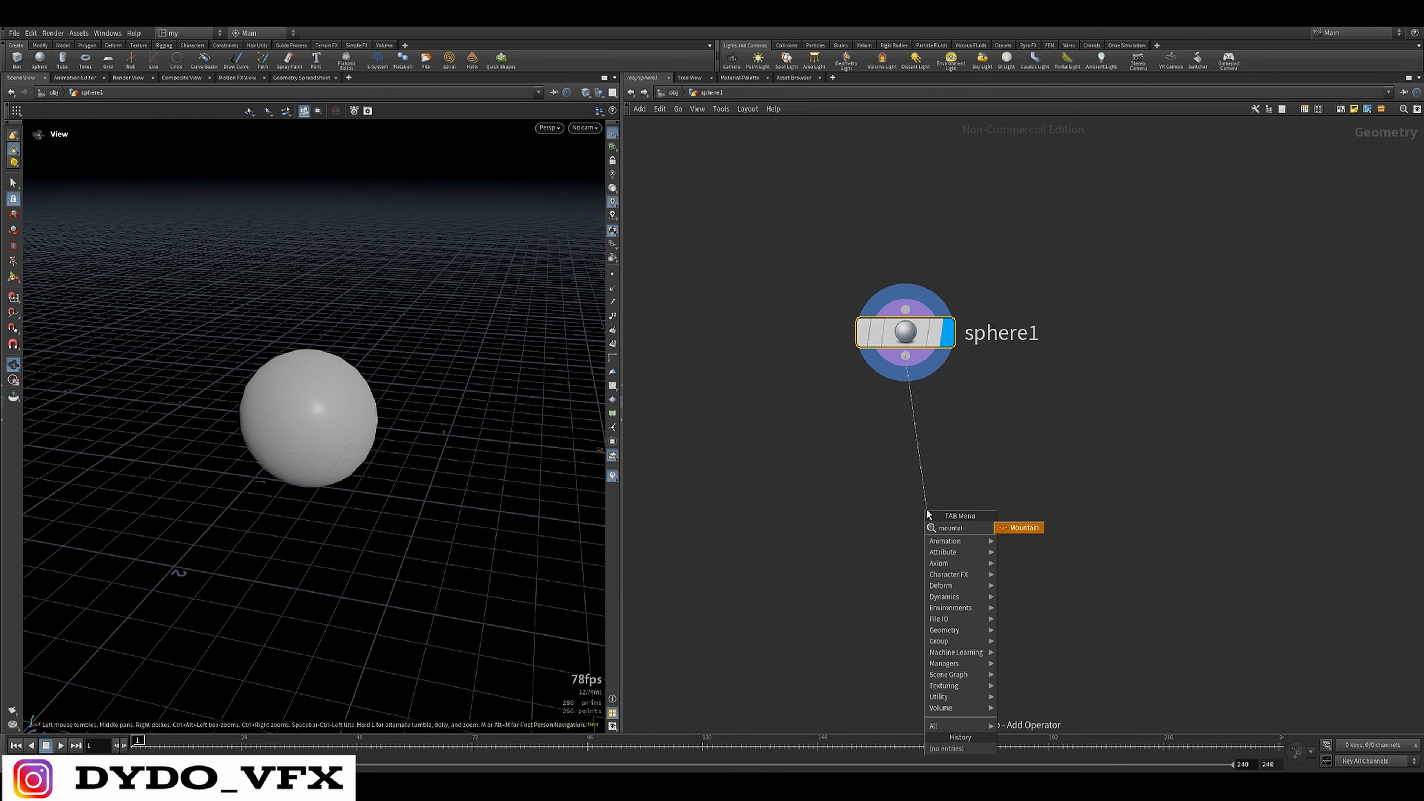
click(1029, 525)
click(906, 355)
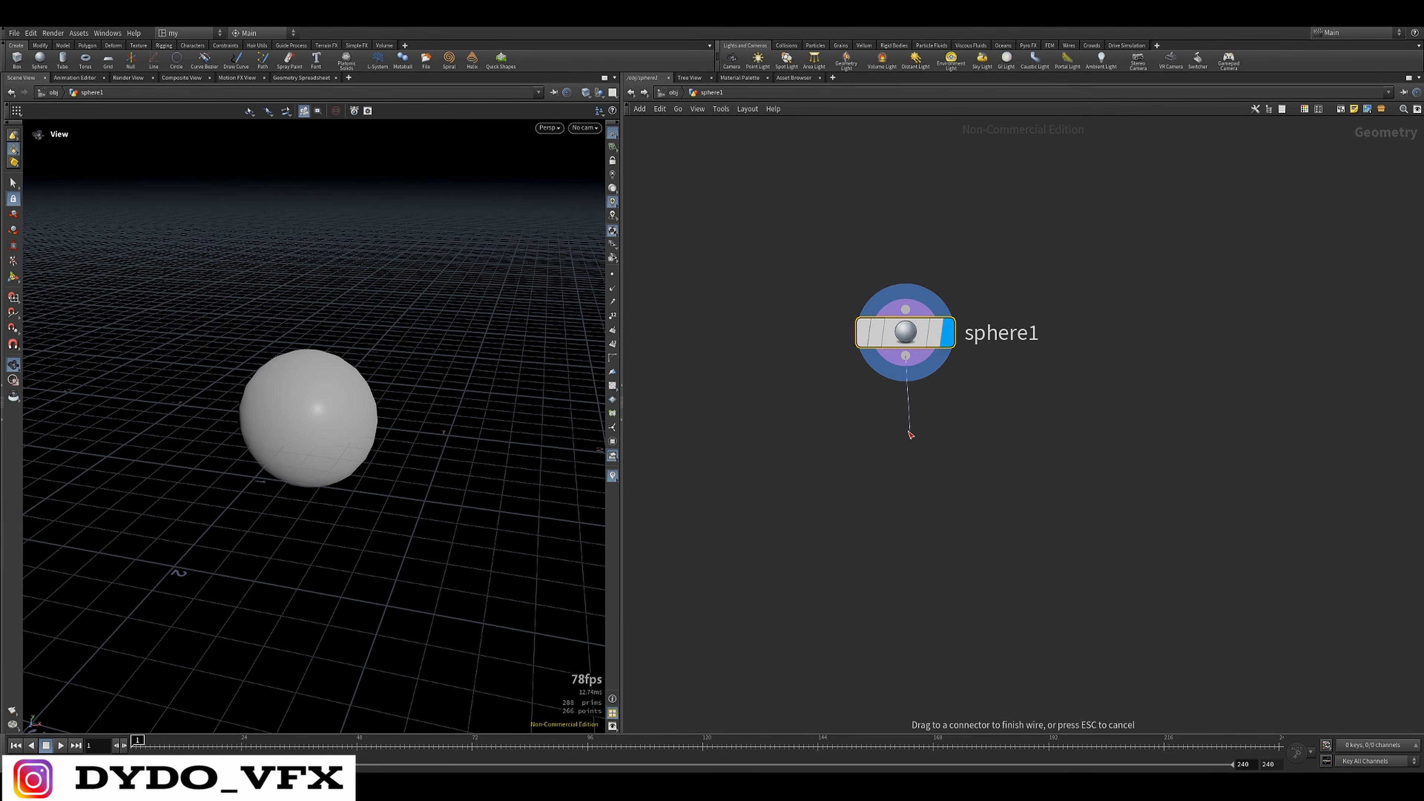
key(Tab)
text(mountai)
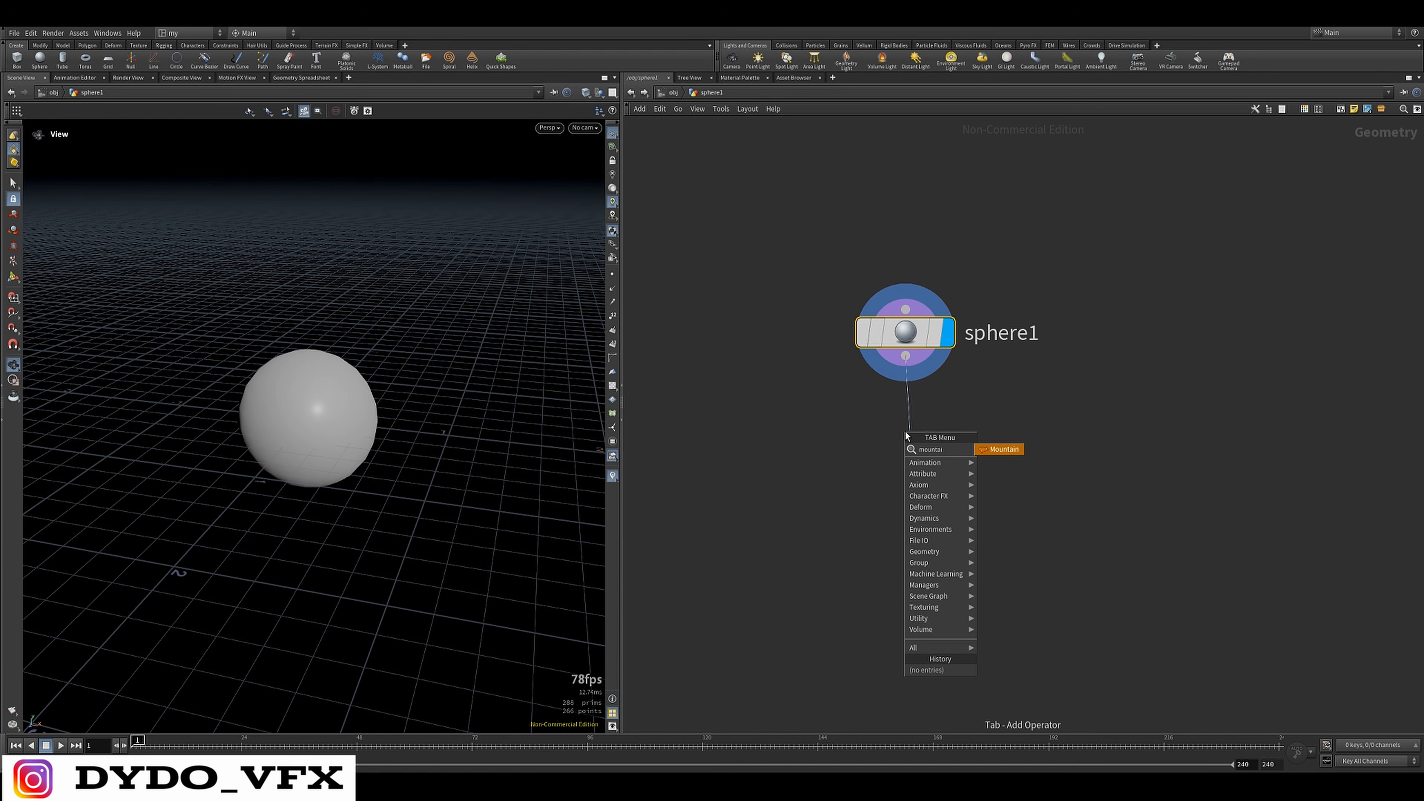
click(1009, 449)
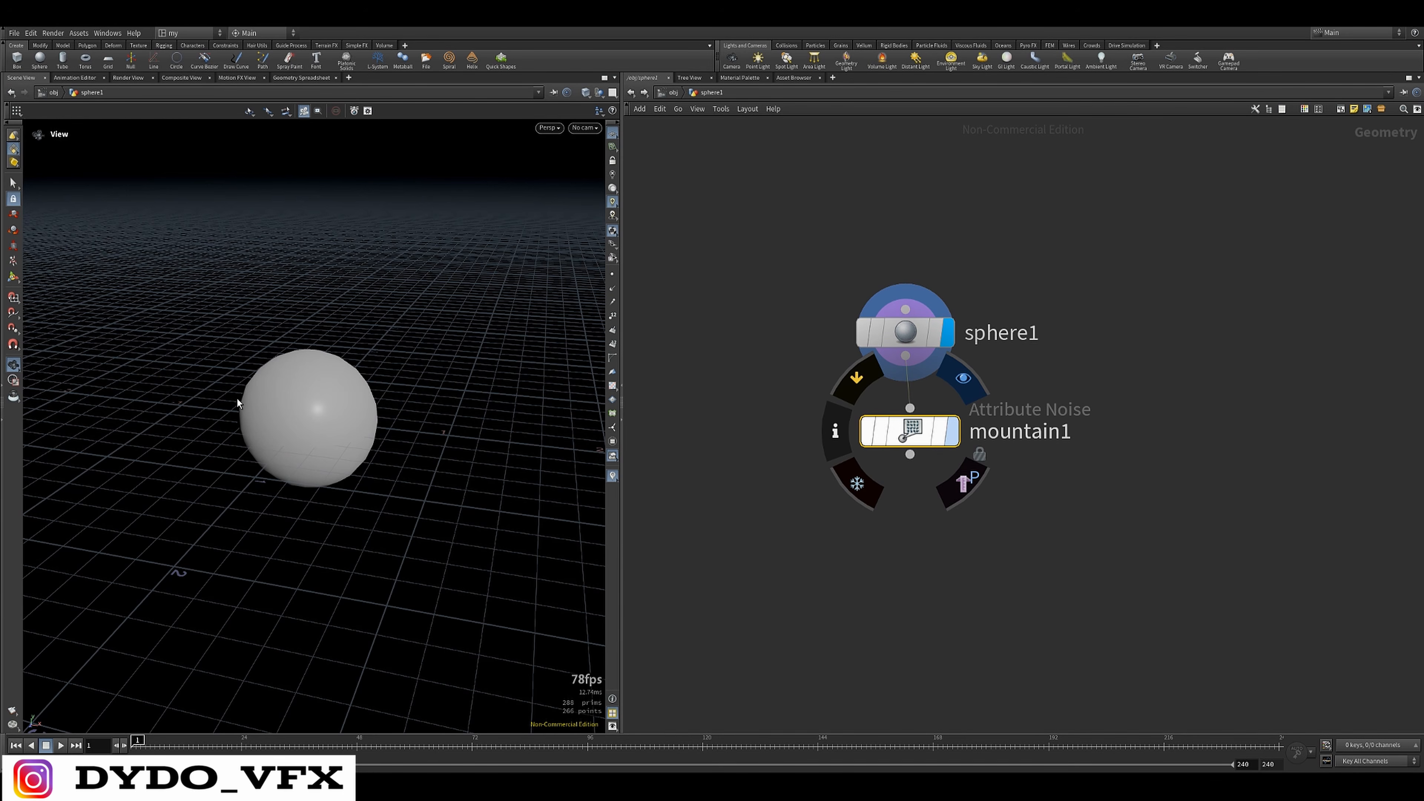
drag(372, 417, 493, 432)
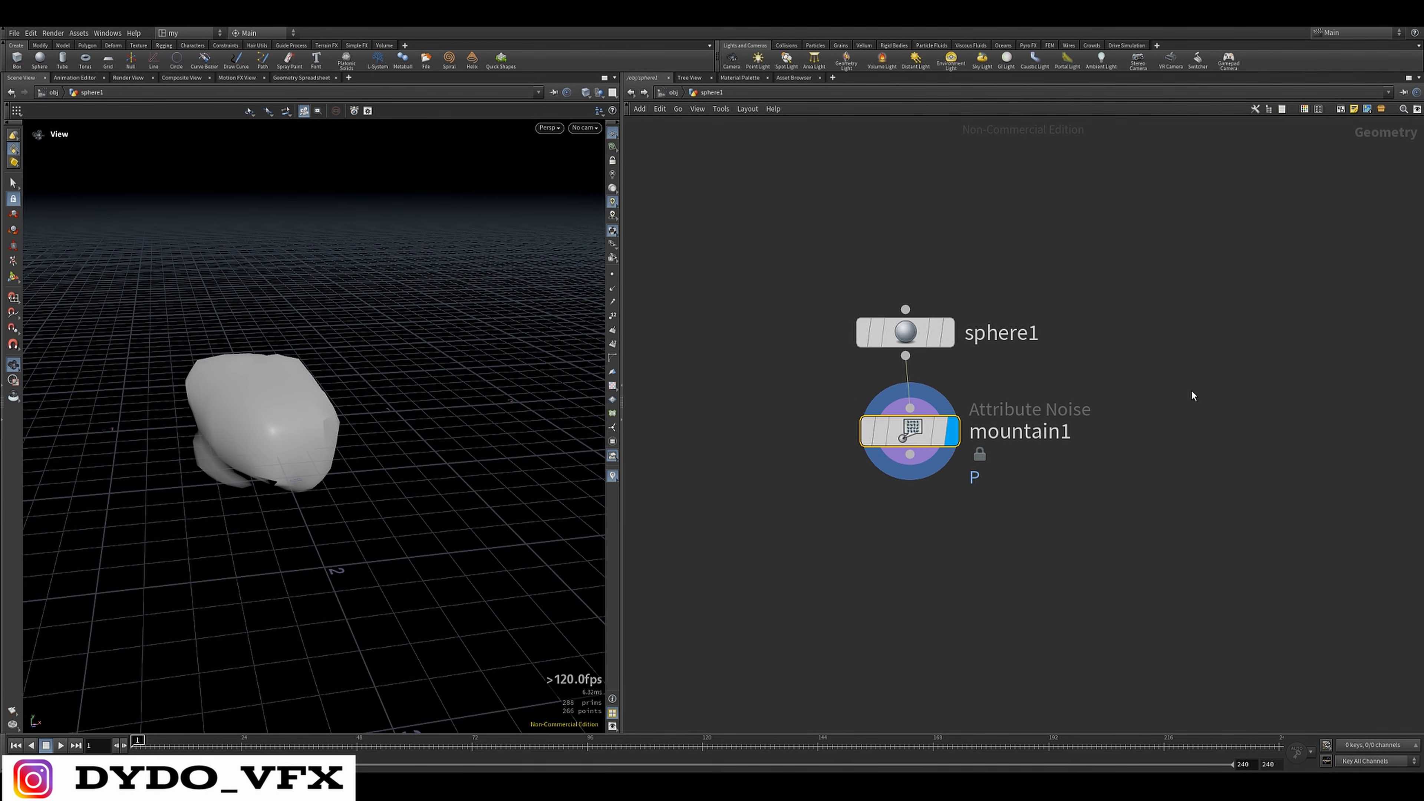
Show the Mountain node's parameters, enable Animation in its noise pattern and set Pulse Duration to 1.3
key(p)
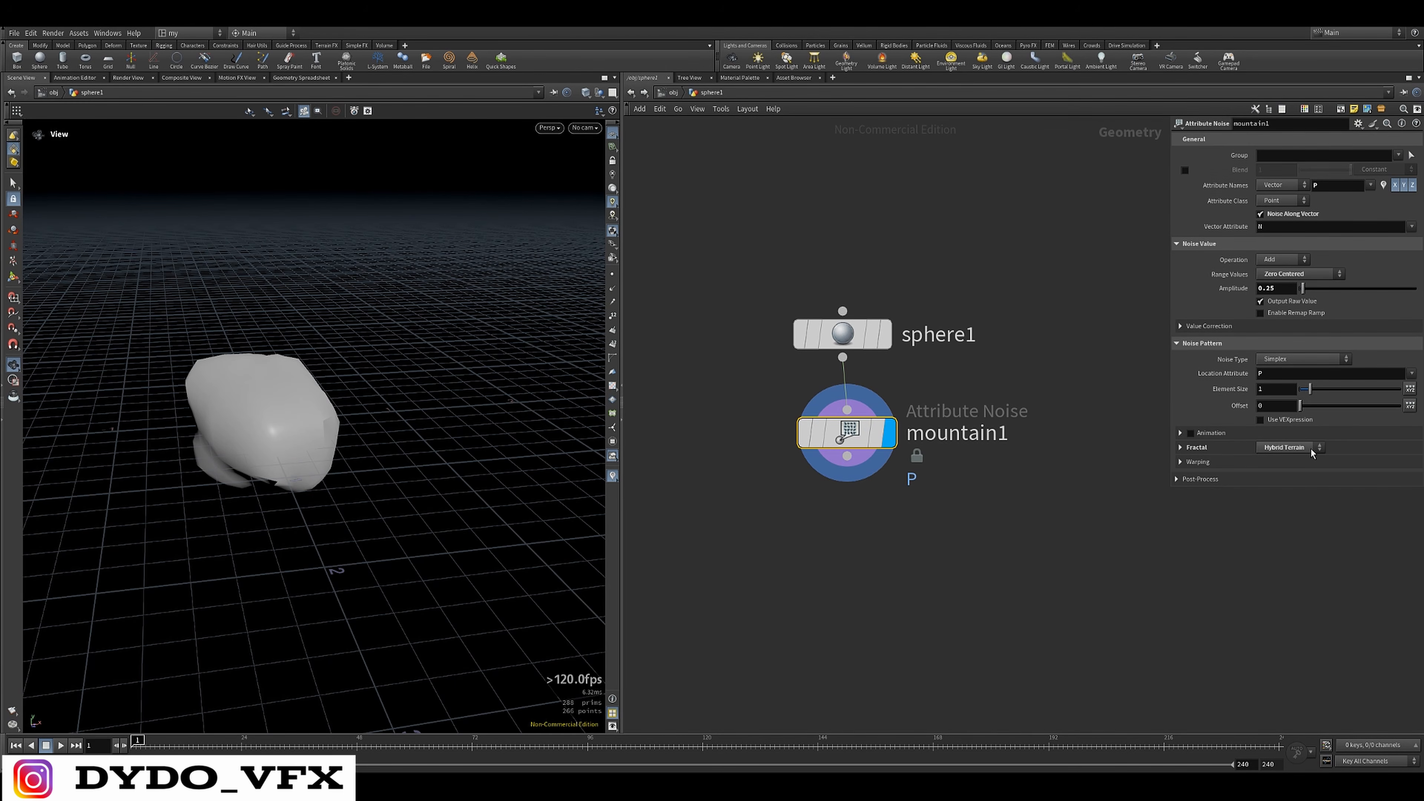
click(1190, 432)
click(1181, 432)
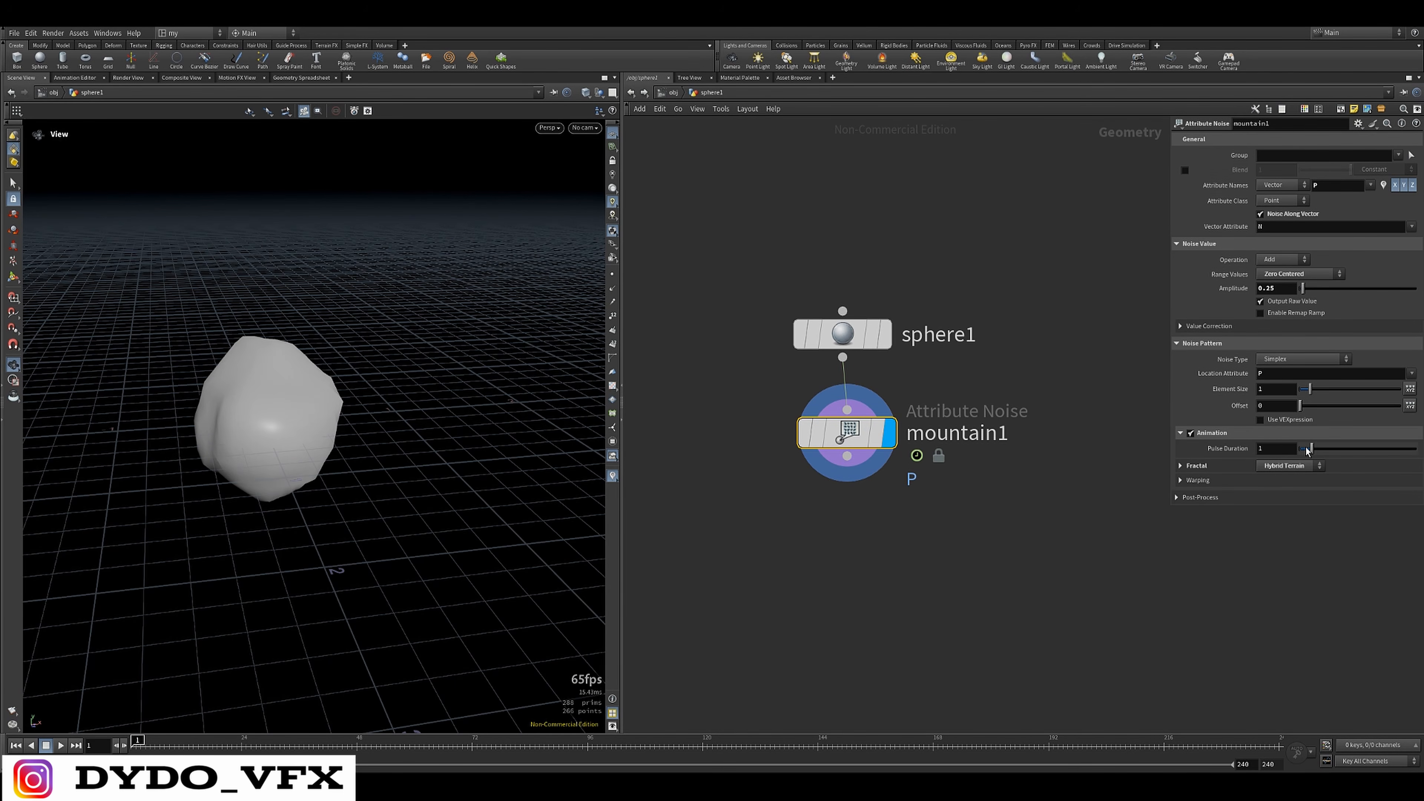
drag(1307, 451, 1312, 449)
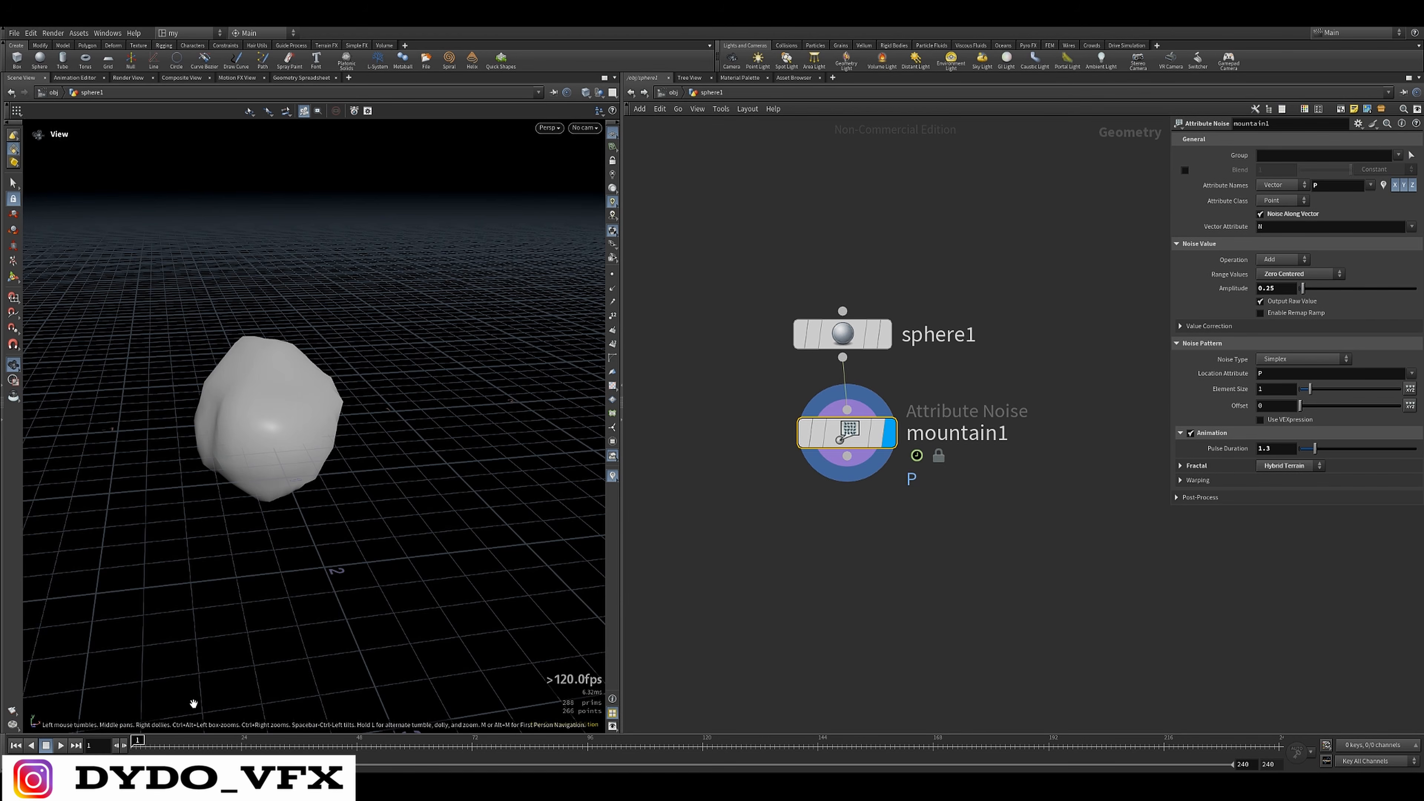
Play the timeline to preview the animated noise on the sphere from several angles, and stop playback
key(Up)
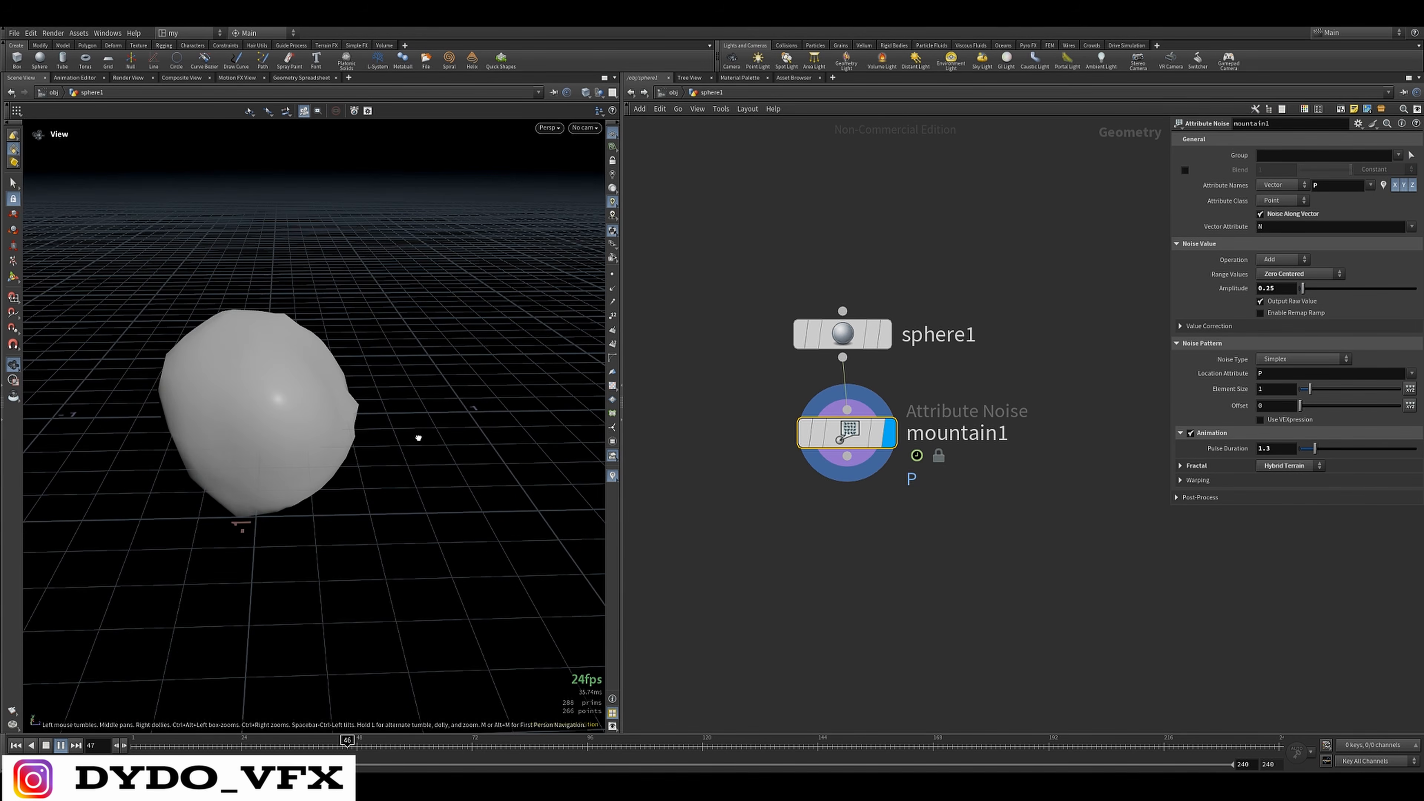
drag(418, 438, 449, 402)
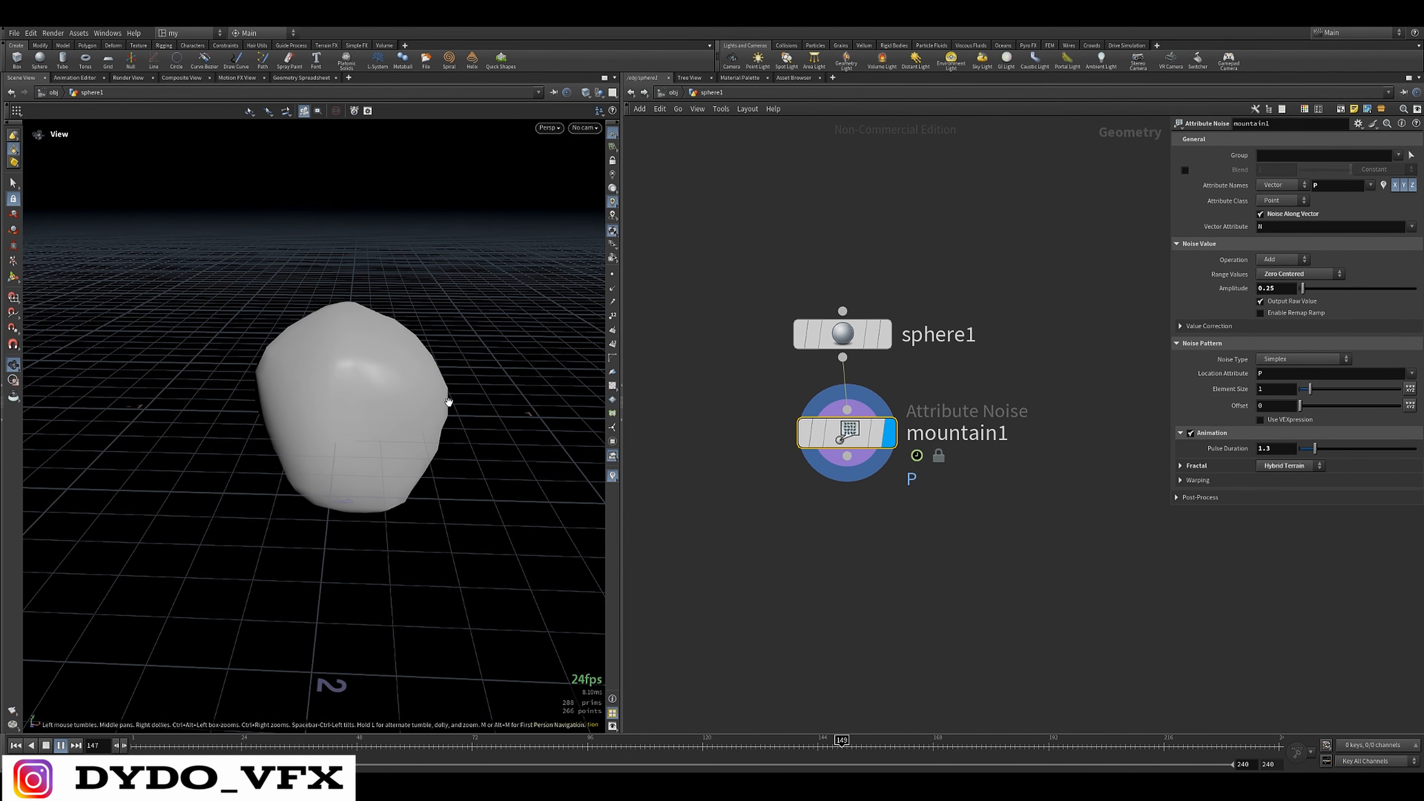
key(Up)
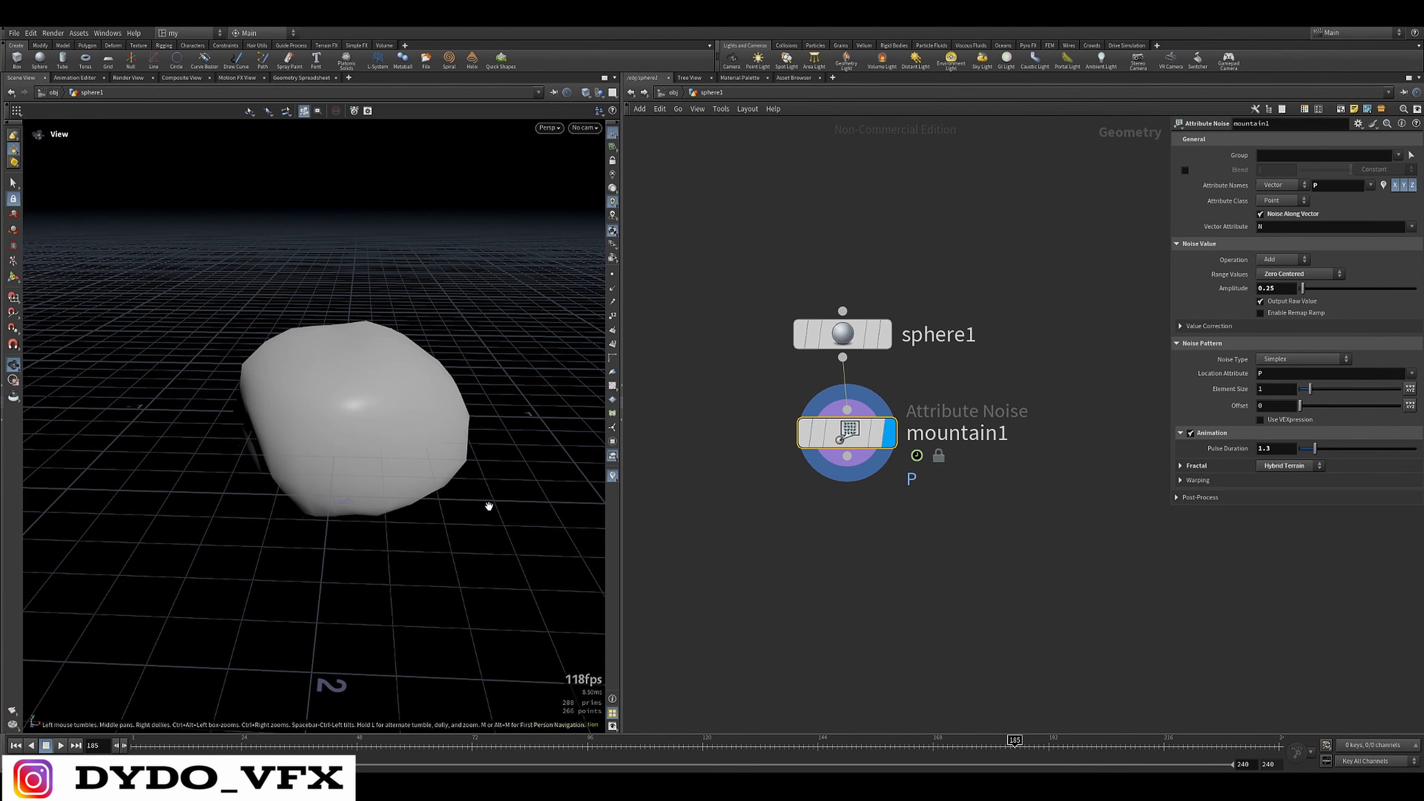
Add a Scatter node wired to the Mountain node's output and display its points in the viewport
middle_drag(890, 550, 971, 312)
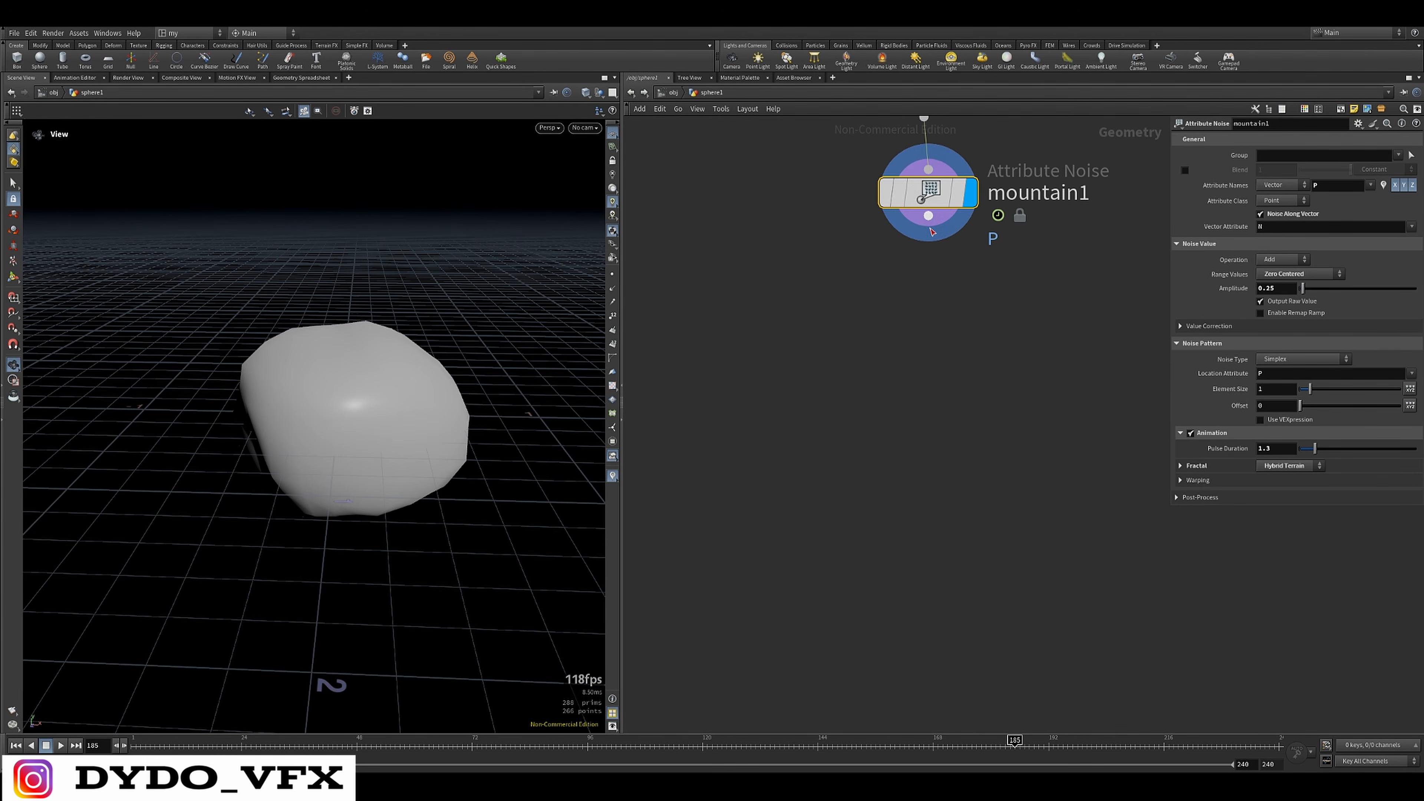
middle_drag(928, 217, 887, 283)
click(887, 283)
key(Tab)
text(sca)
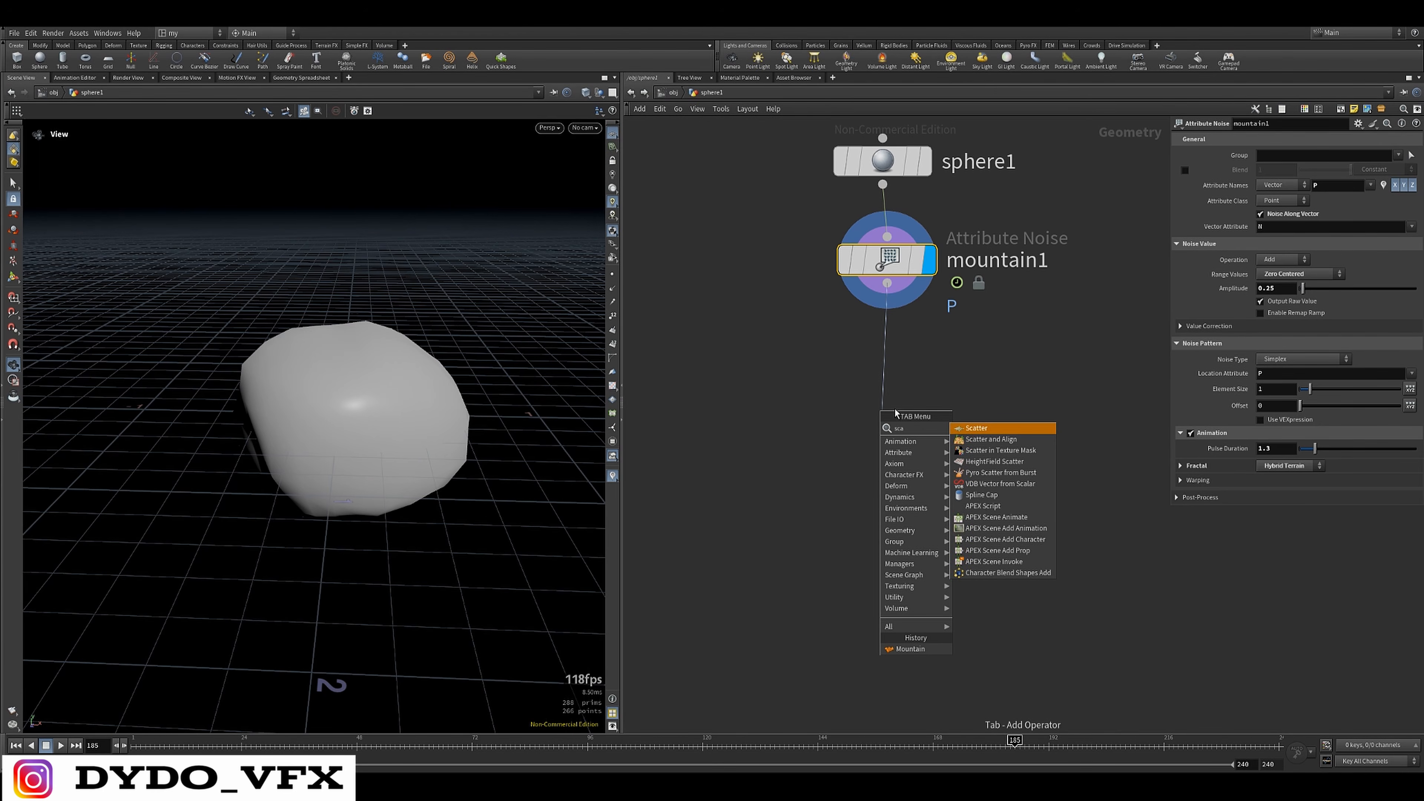
click(995, 431)
click(924, 410)
drag(412, 471, 308, 366)
scroll(899, 485, down, 2)
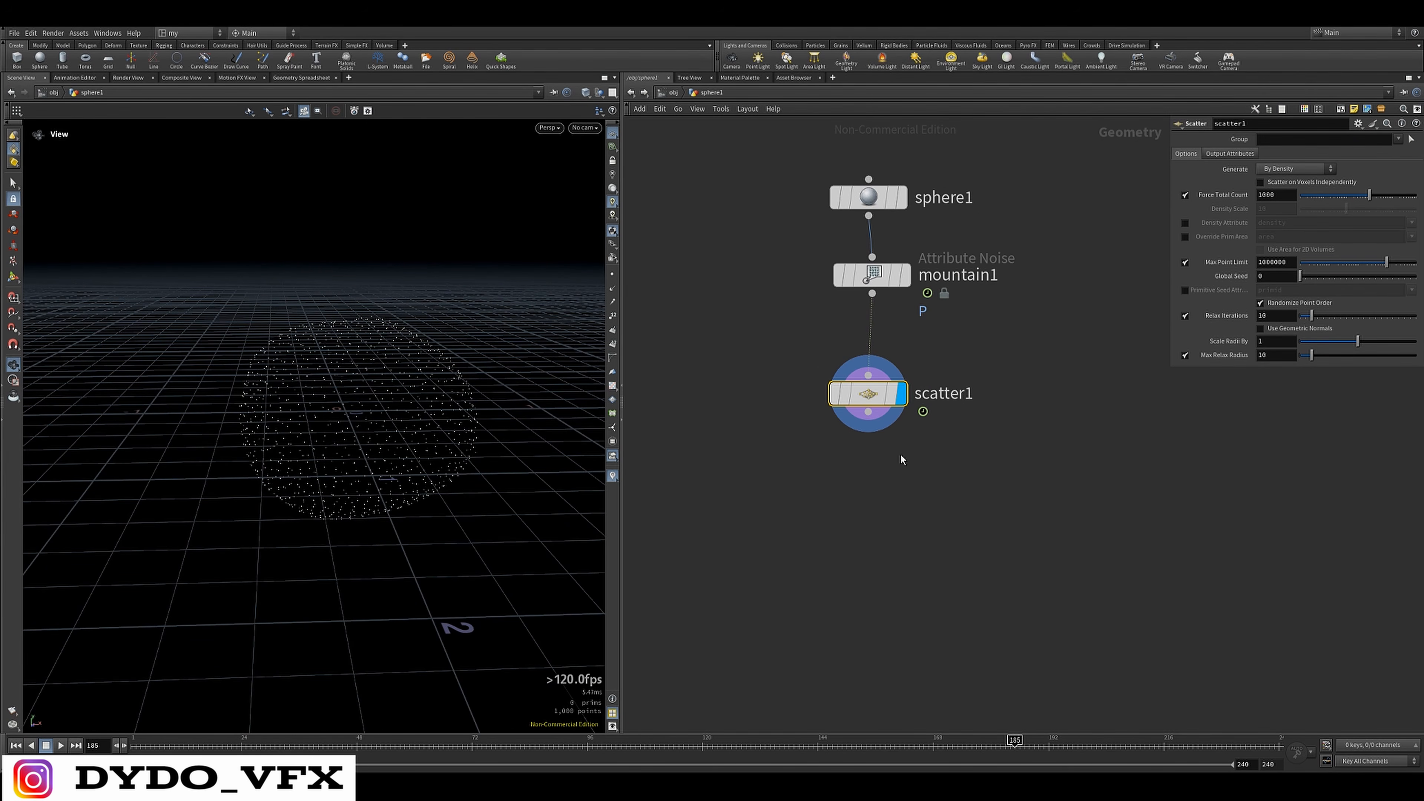
Add a Pyro Source node wired to the Scatter output, display it, and initialize it with Source Smoke
click(868, 412)
key(Tab)
text(v)
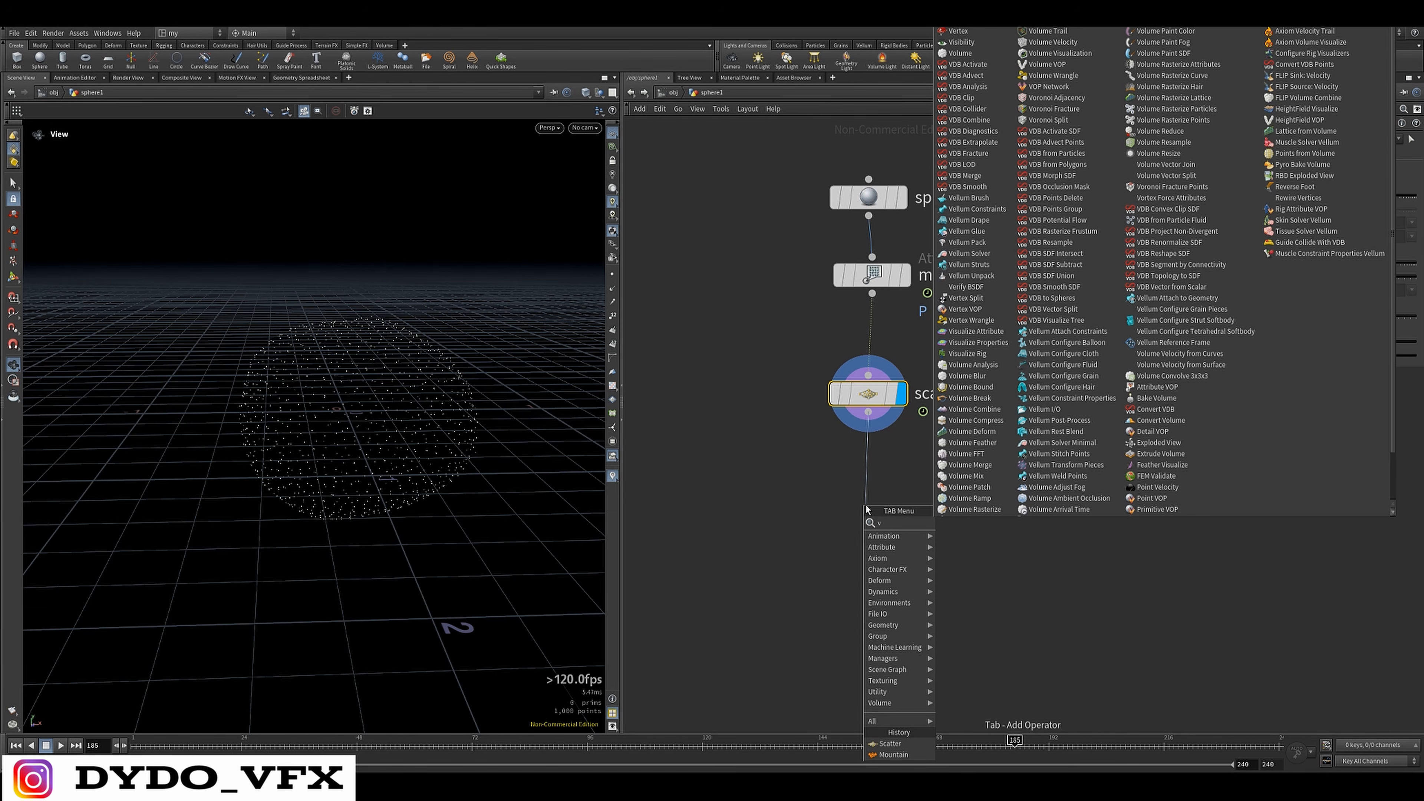
click(868, 515)
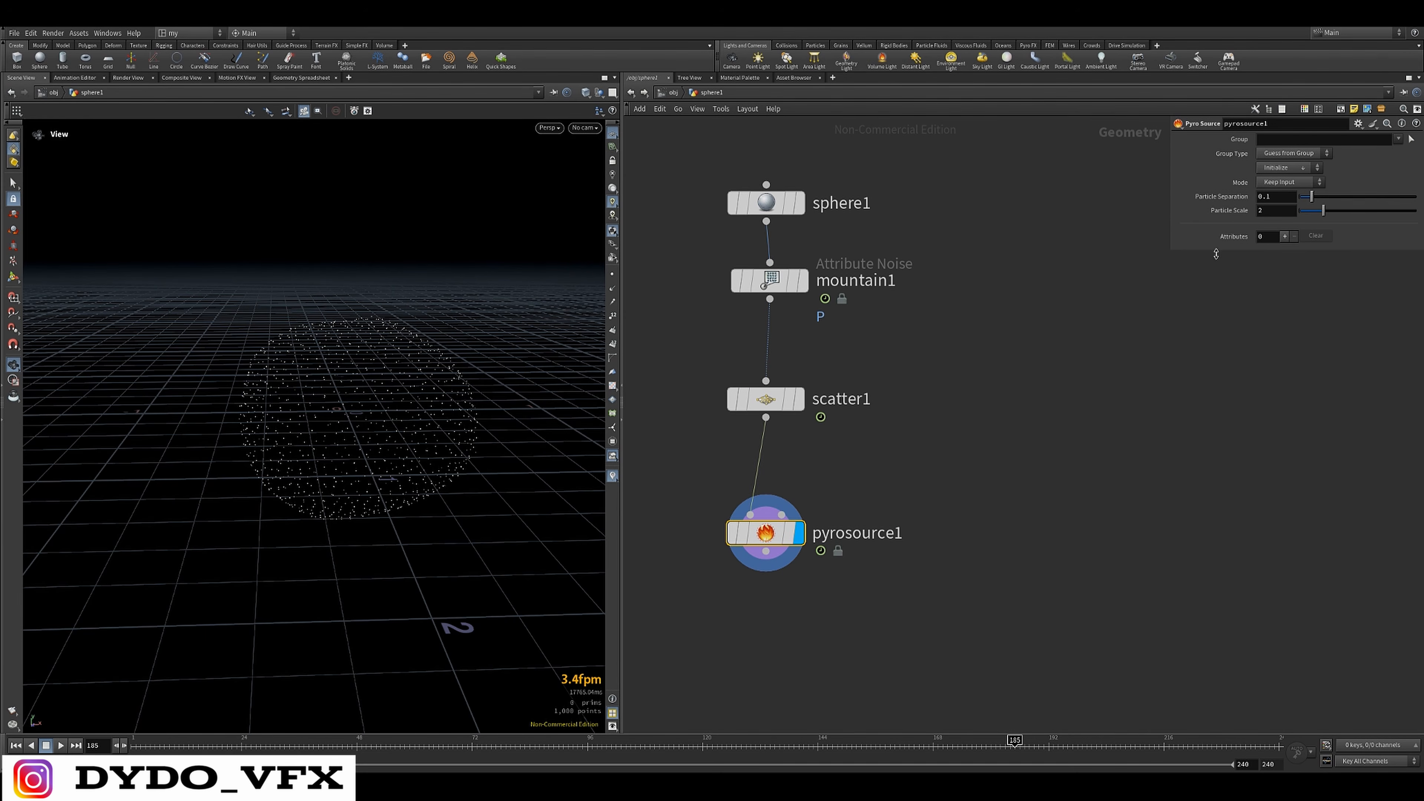
click(1284, 167)
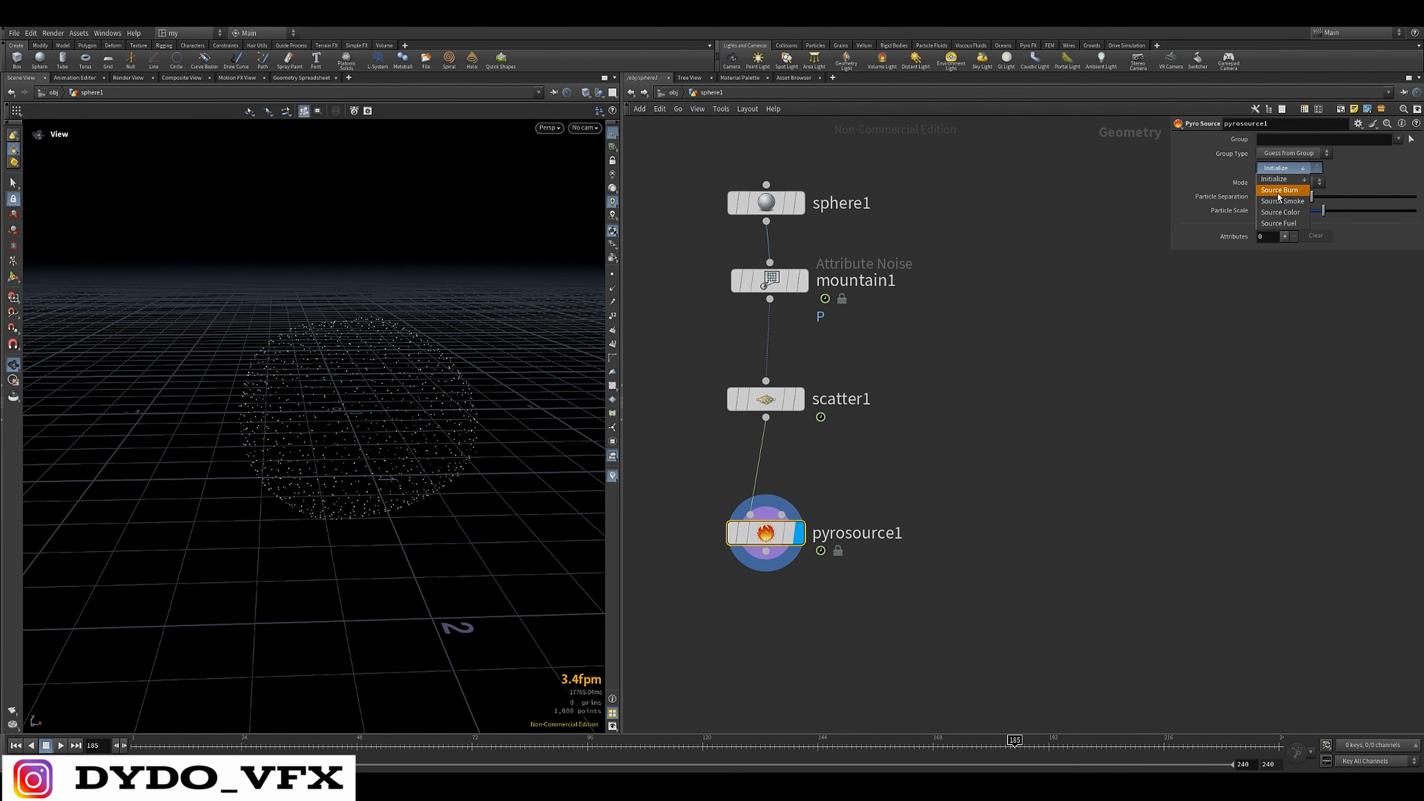
click(1269, 201)
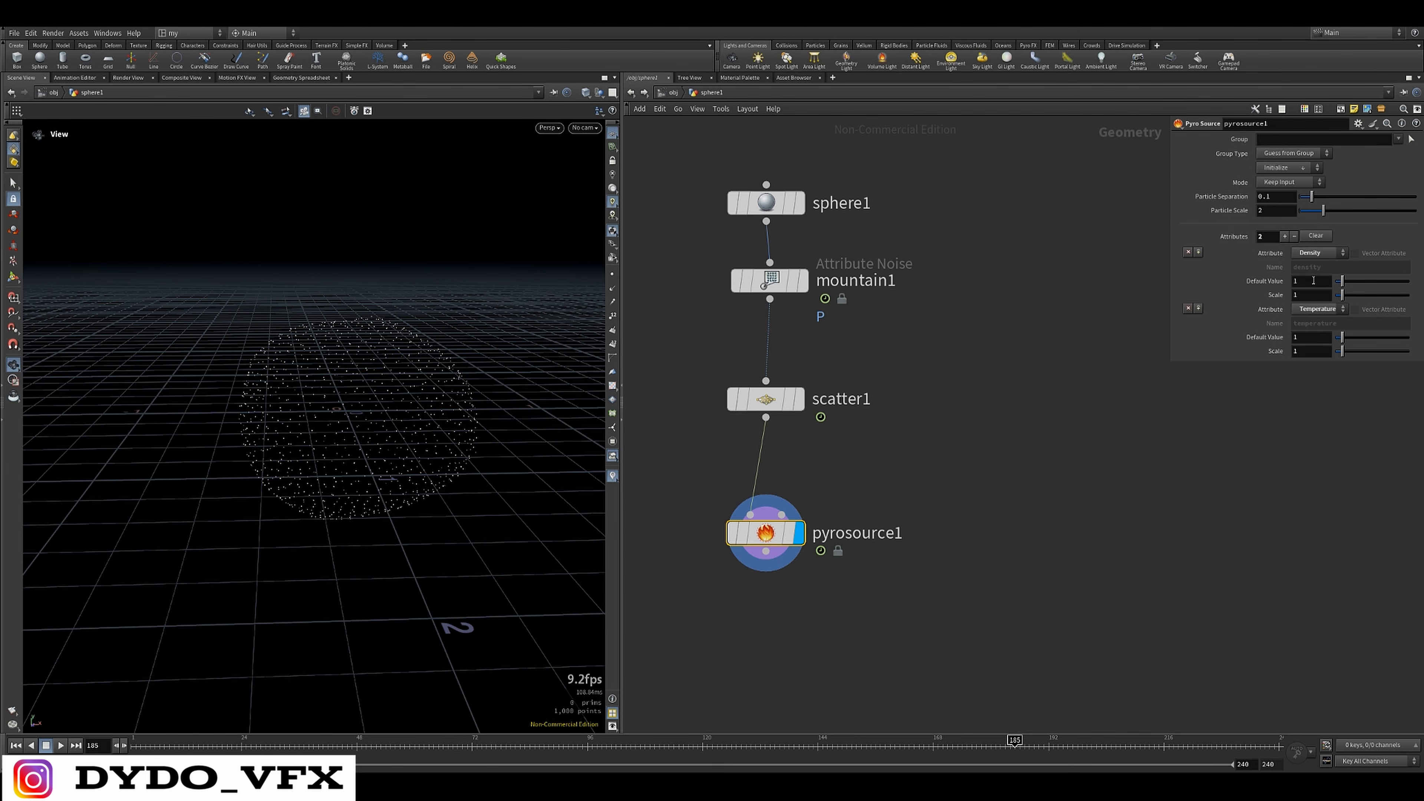
Add a Volume Rasterize Attributes node wired to the Pyro Source output and display it in the viewport
middle_drag(937, 492, 987, 308)
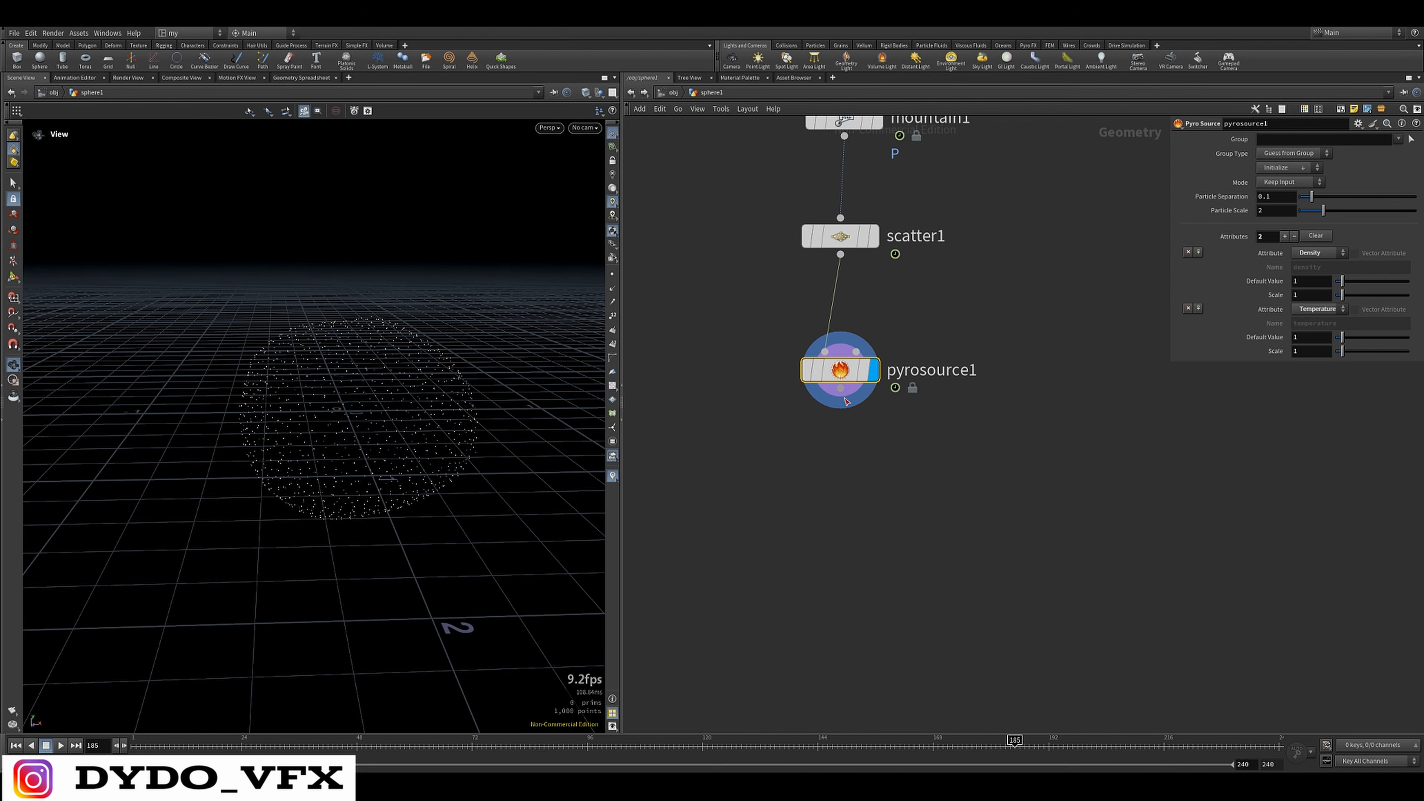
click(840, 388)
key(Tab)
text(volume)
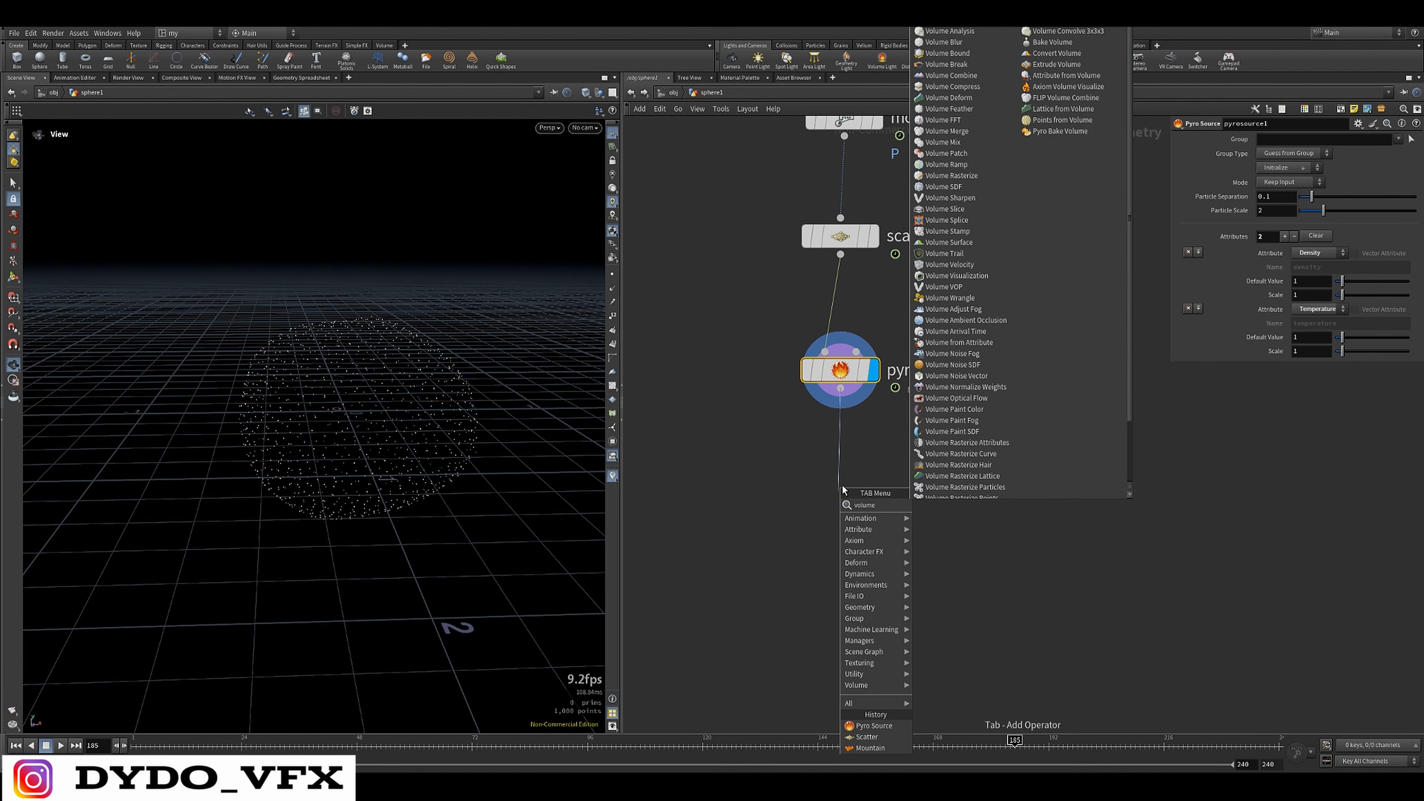
text(ra)
click(949, 529)
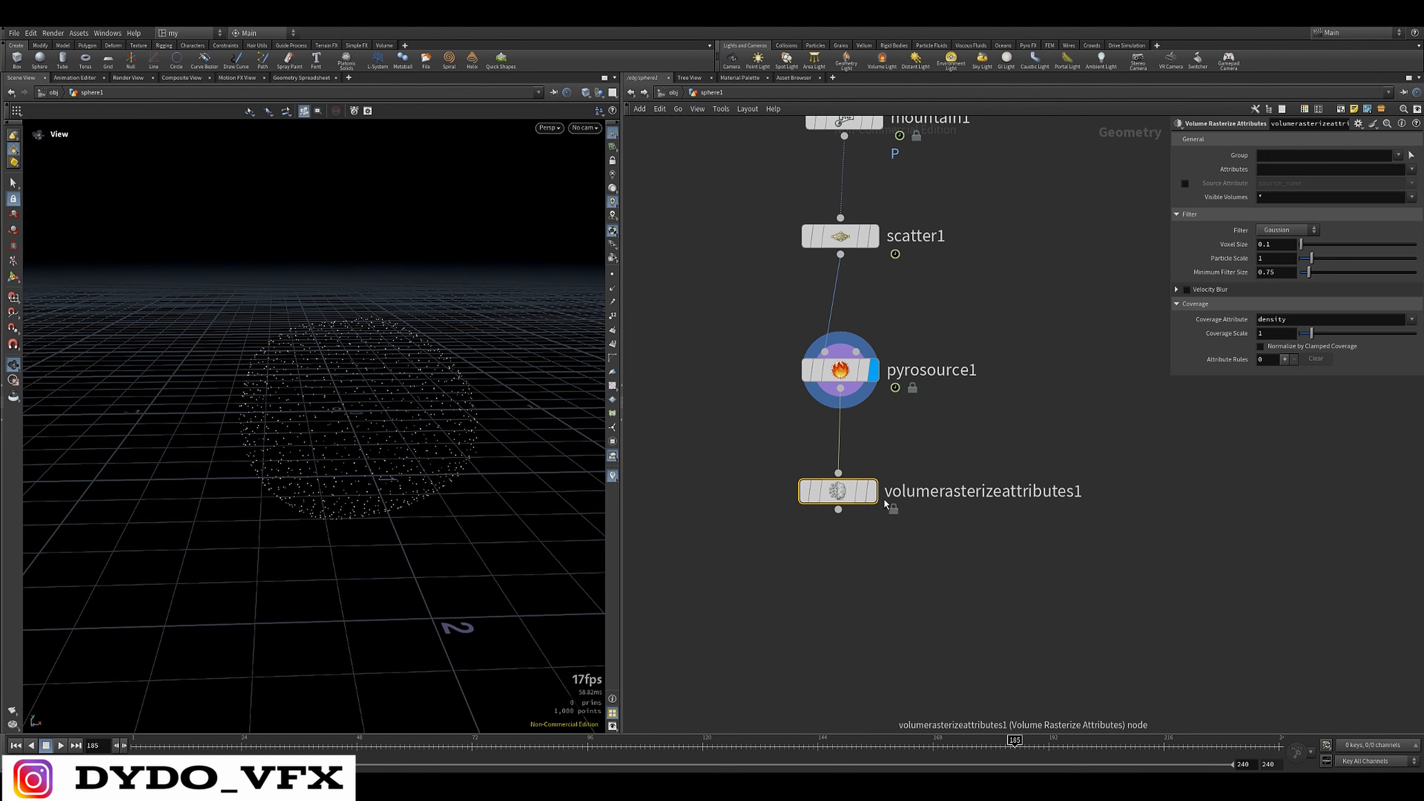
click(871, 492)
Set the Volume Rasterize Attributes node to rasterize the density and temperature attributes
drag(477, 428, 379, 418)
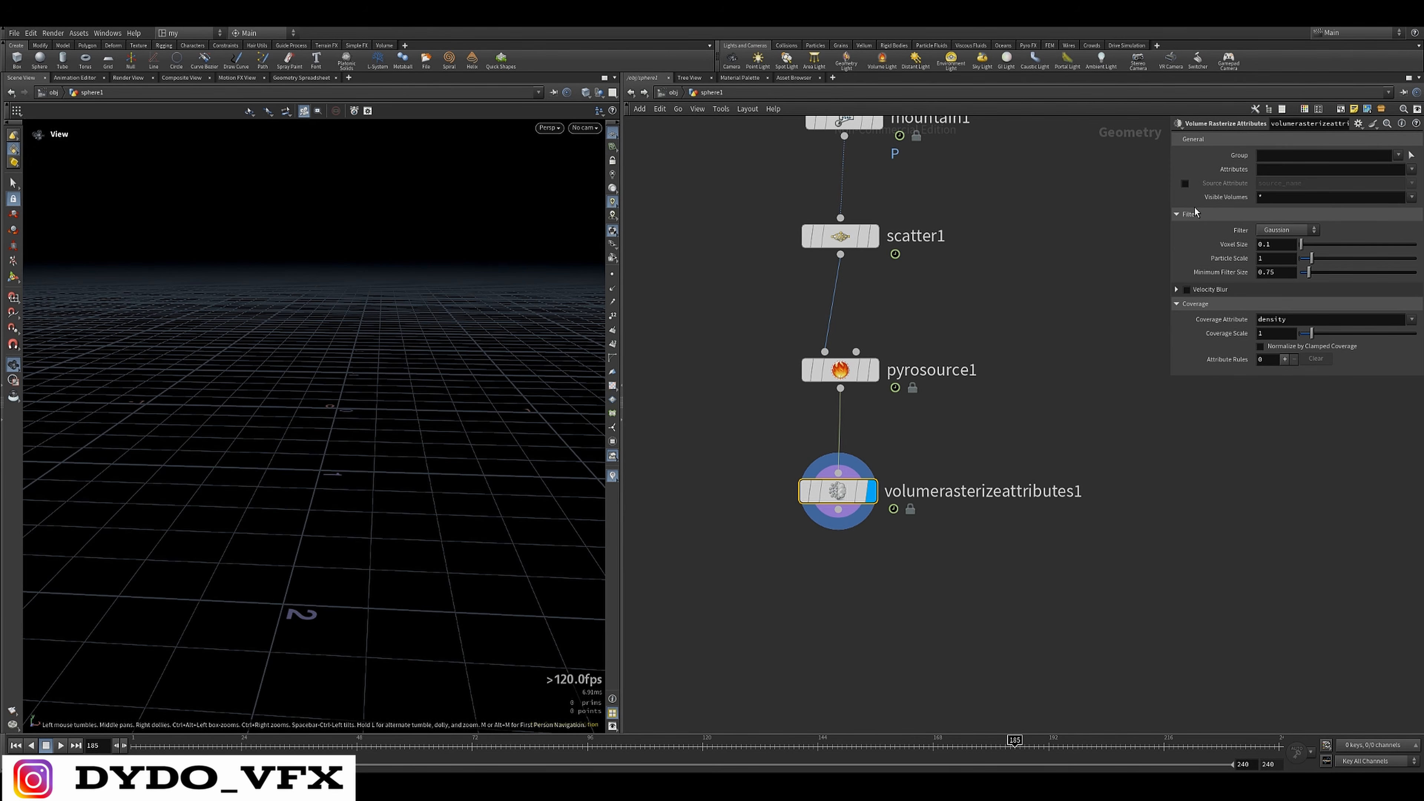
click(1411, 170)
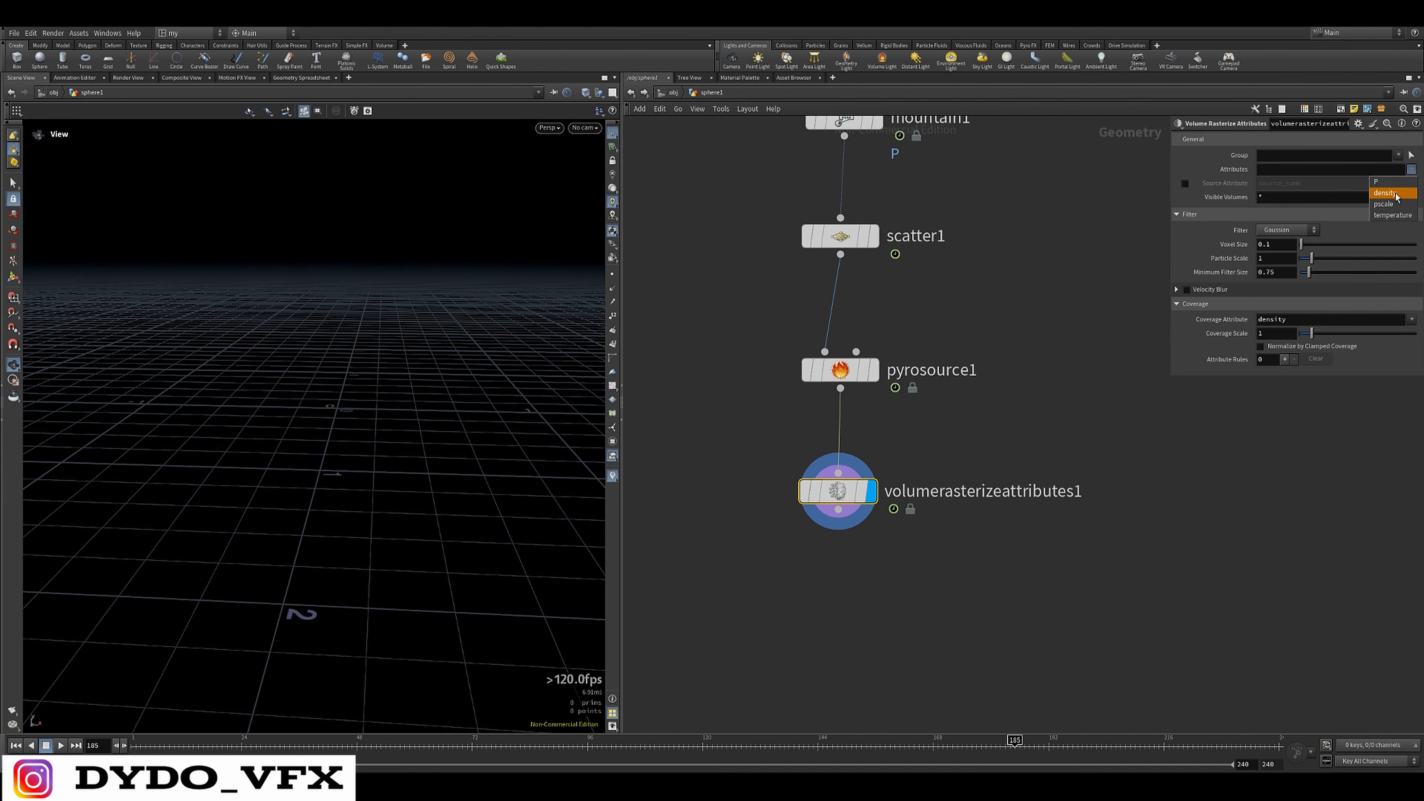
click(1384, 193)
click(1411, 170)
click(1400, 218)
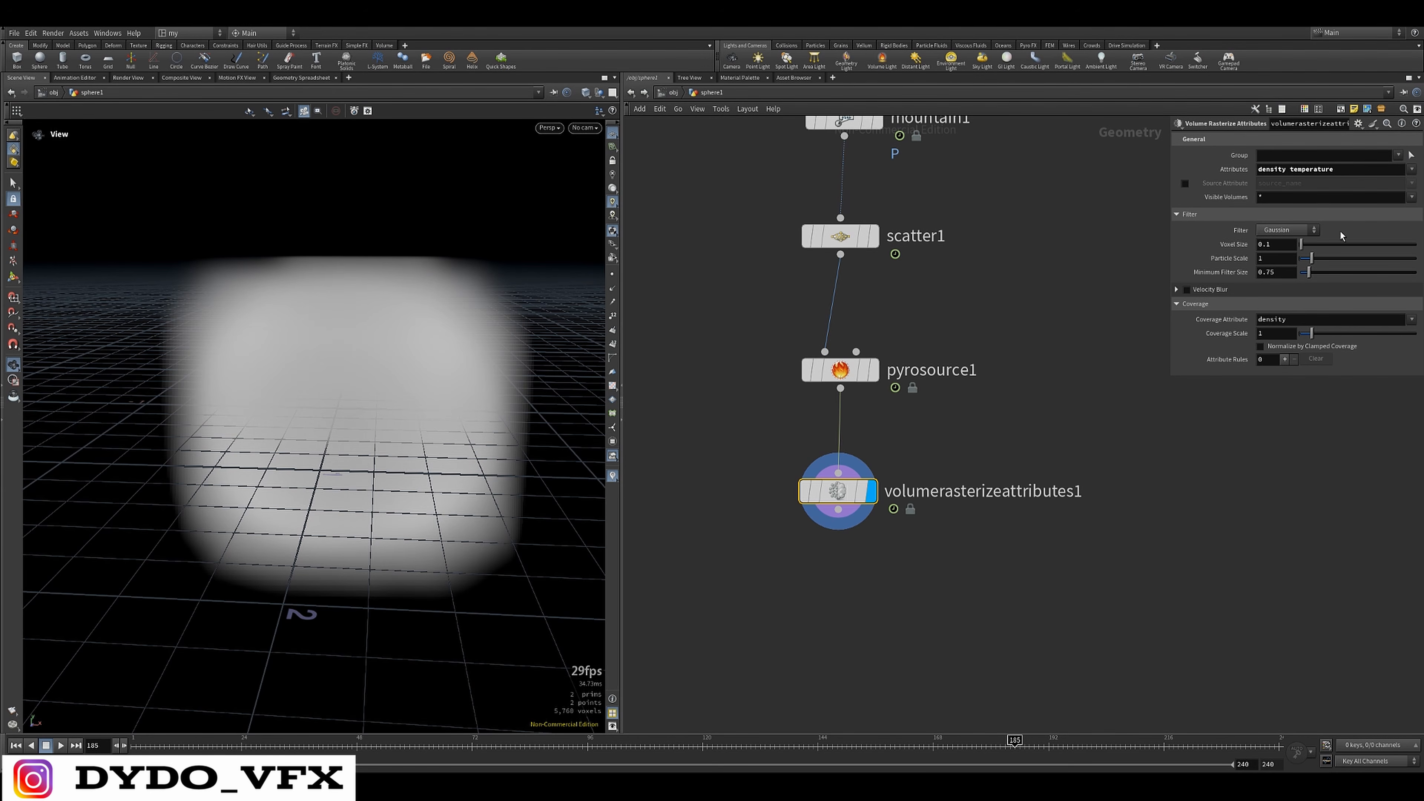
Compare the Pyro Source node's attributes with those listed on the Volume Rasterize Attributes node
drag(1072, 342, 728, 402)
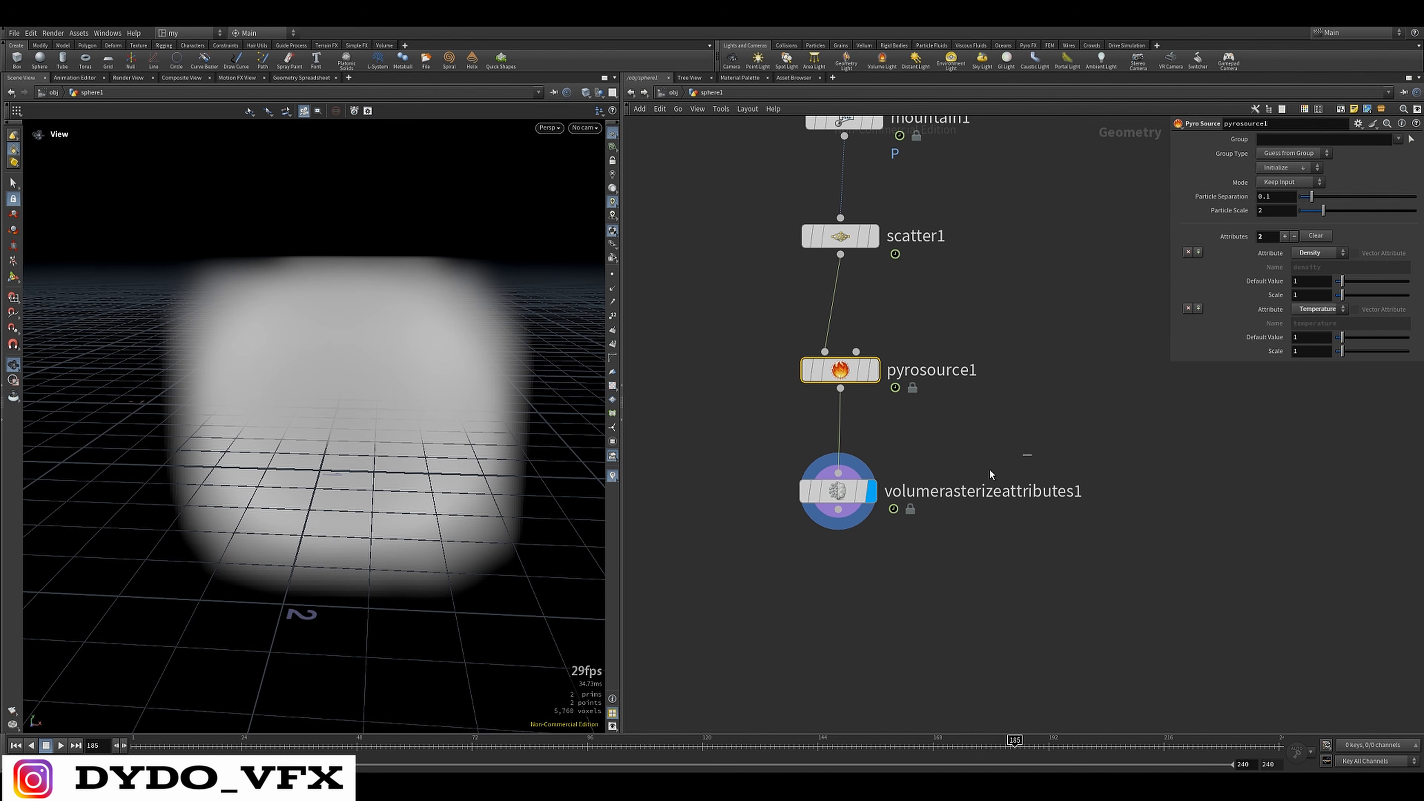
drag(990, 473, 841, 504)
drag(979, 327, 849, 383)
drag(976, 472, 841, 505)
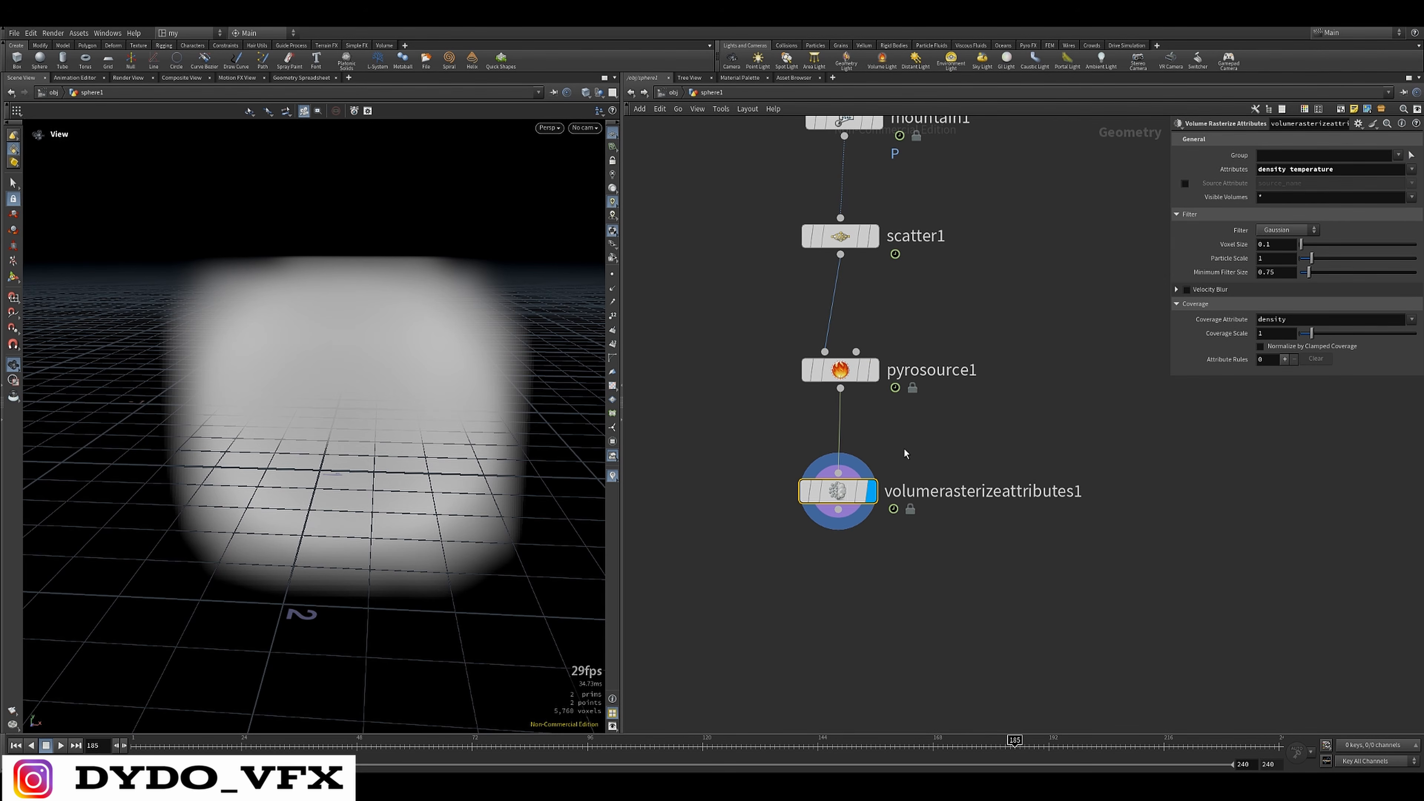
Play the timeline from near its start to preview the animated volume from several angles, and stop playback
scroll(376, 381, down, 5)
drag(356, 413, 410, 388)
scroll(336, 392, up, 2)
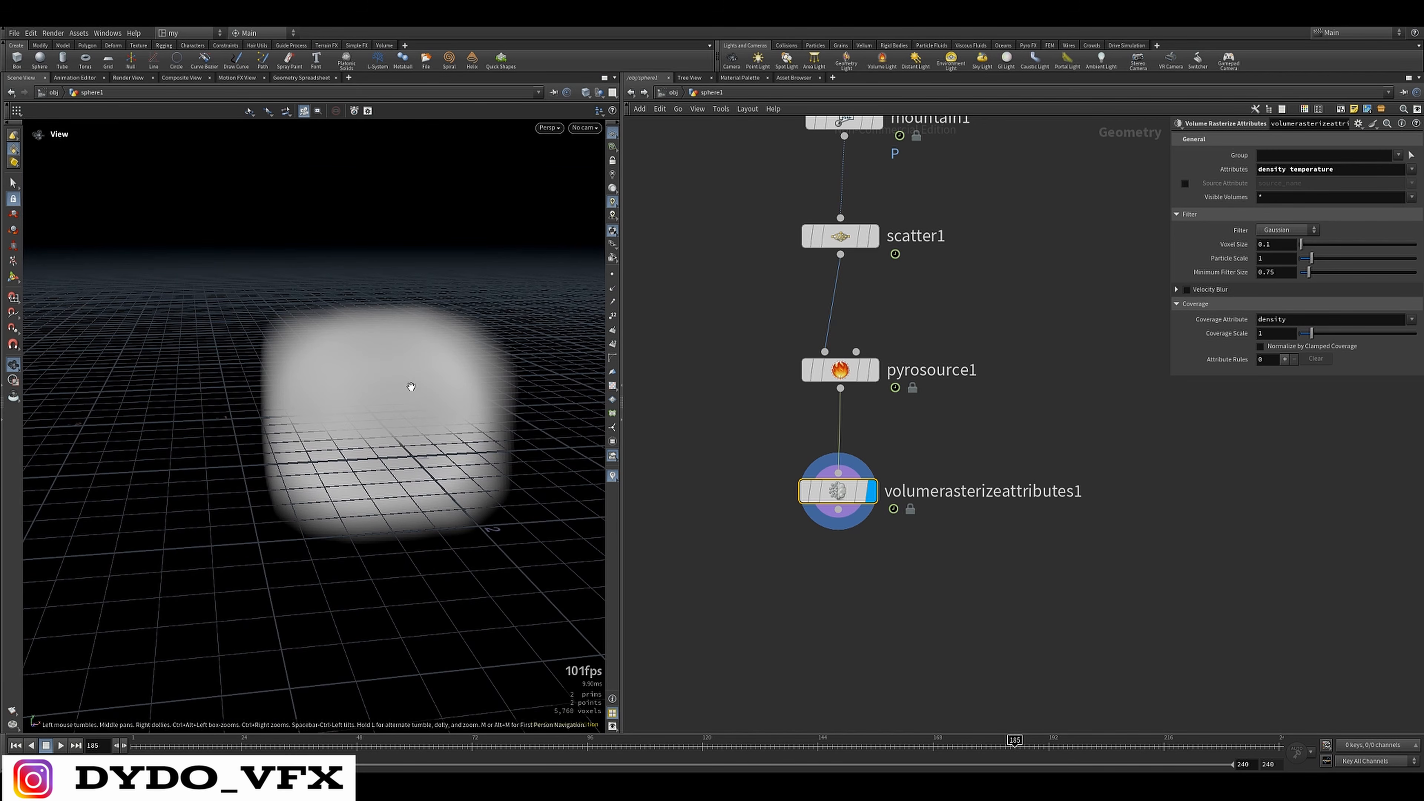
key(Up)
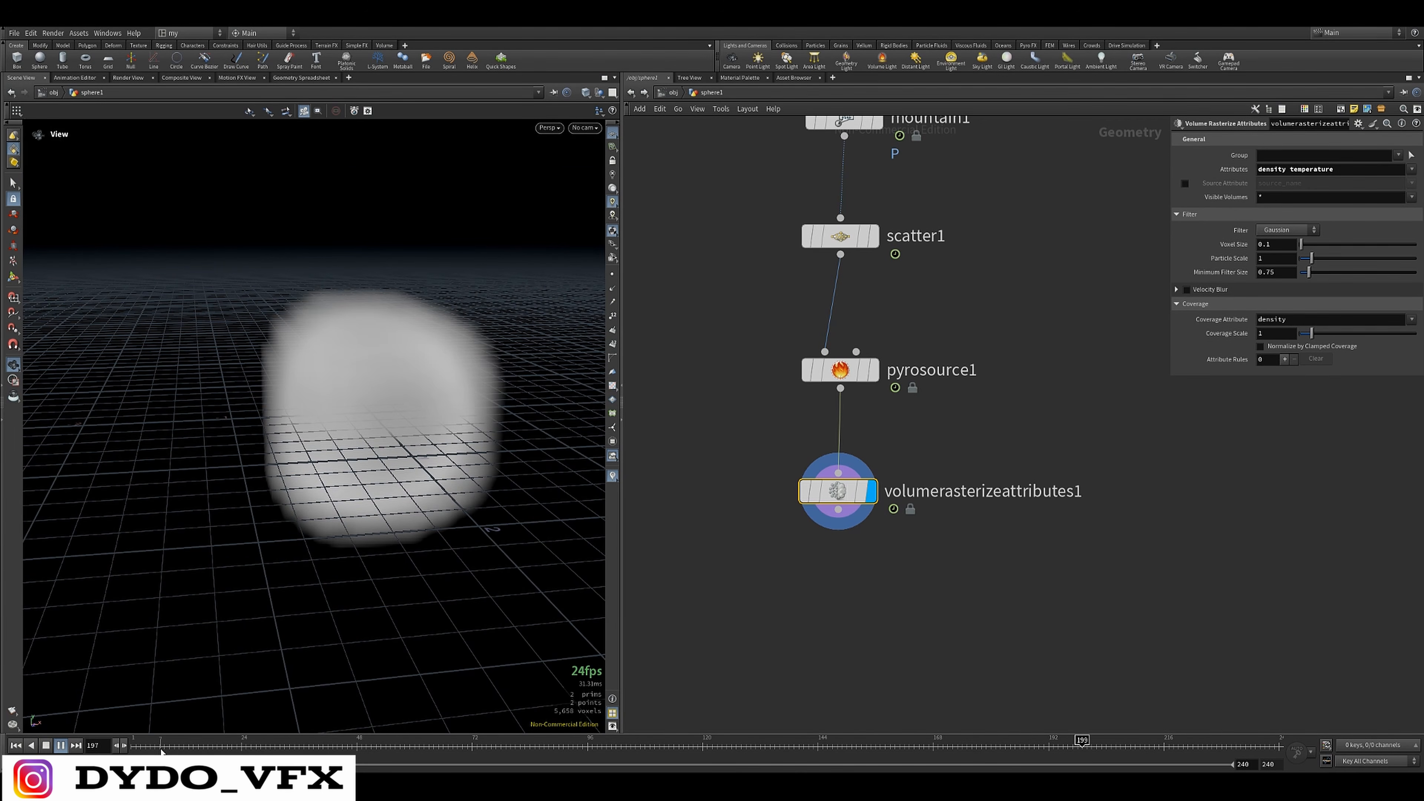
click(140, 747)
drag(241, 409, 336, 327)
drag(276, 419, 379, 429)
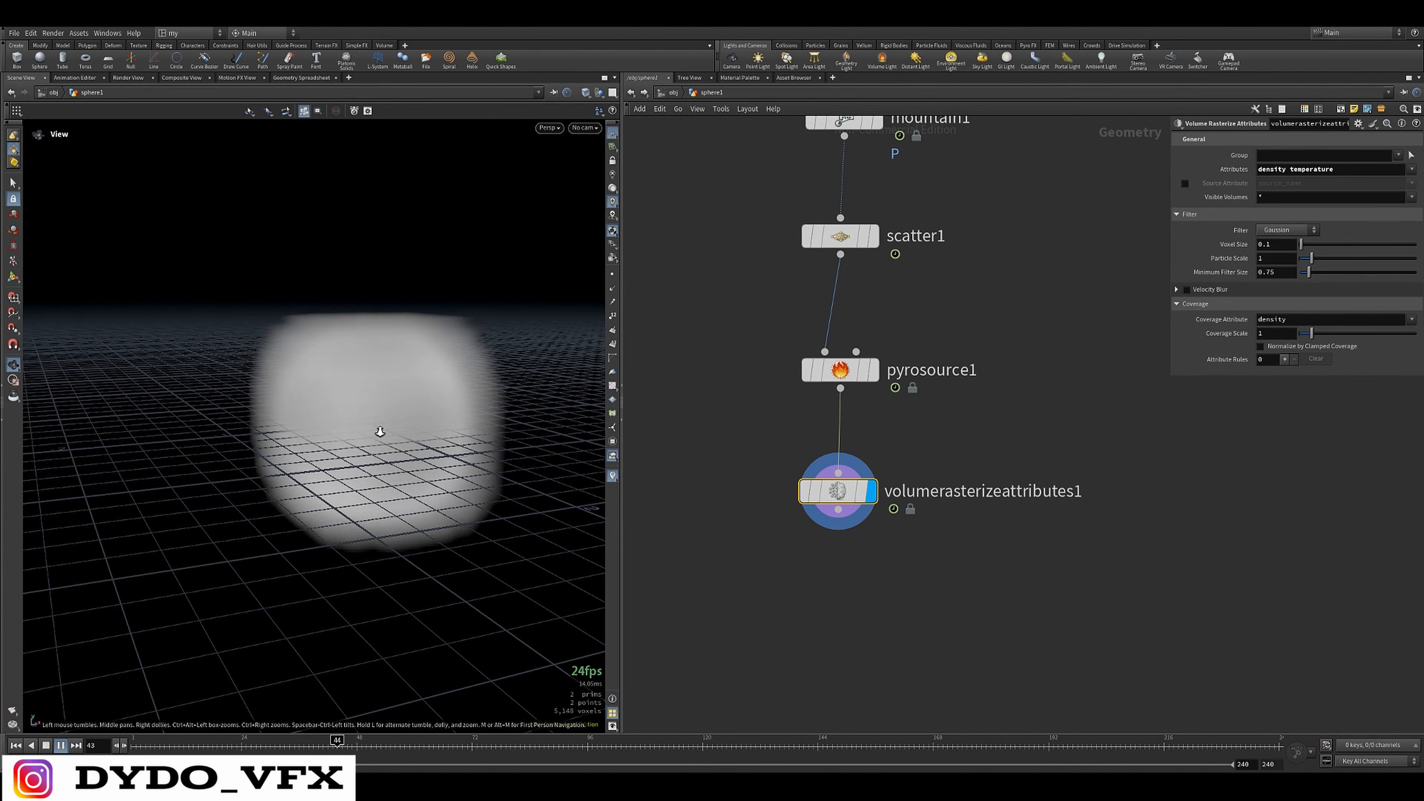
scroll(378, 429, down, 3)
key(Up)
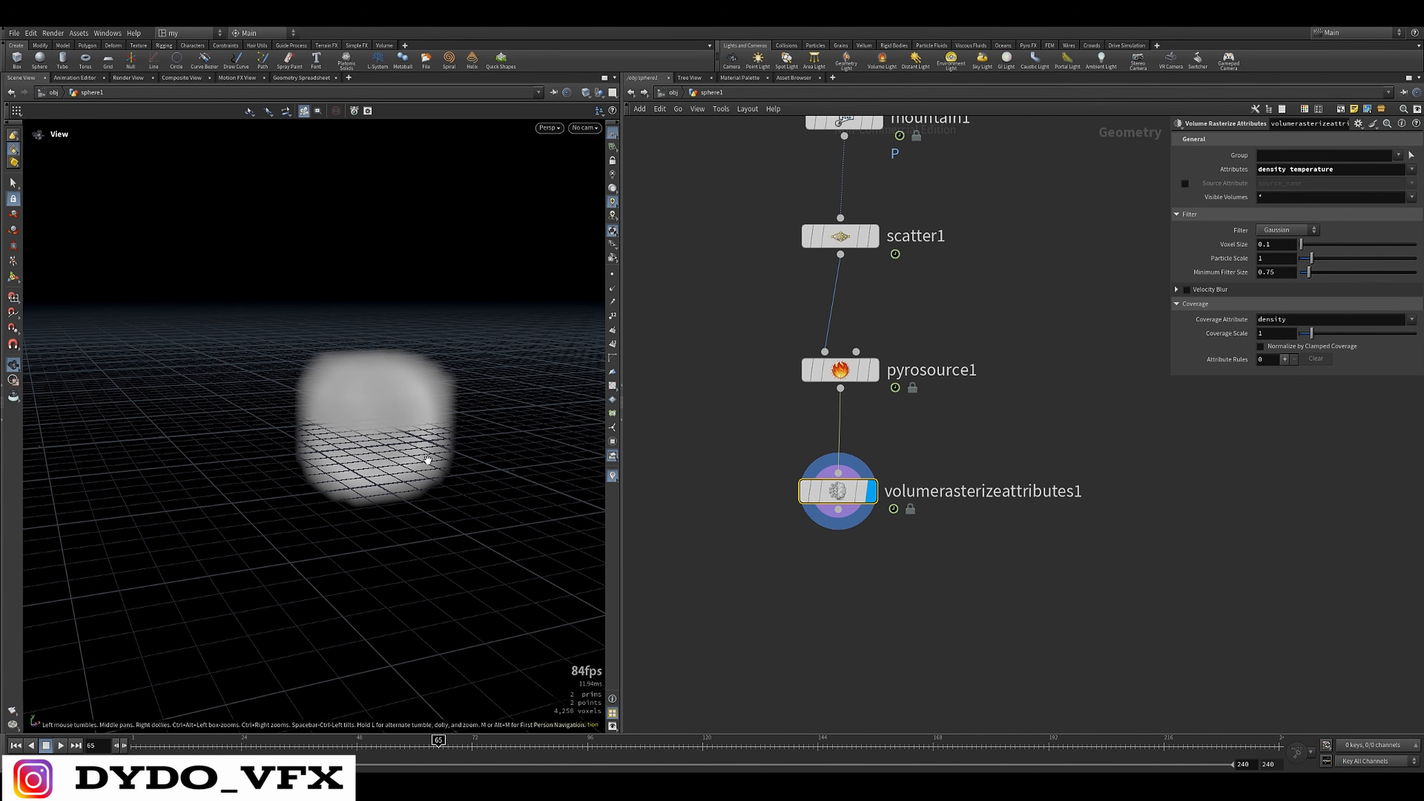
Inspect the Volume Rasterize Attributes node's info for its density and temperature volumes
middle_drag(880, 513, 892, 477)
middle_click(850, 457)
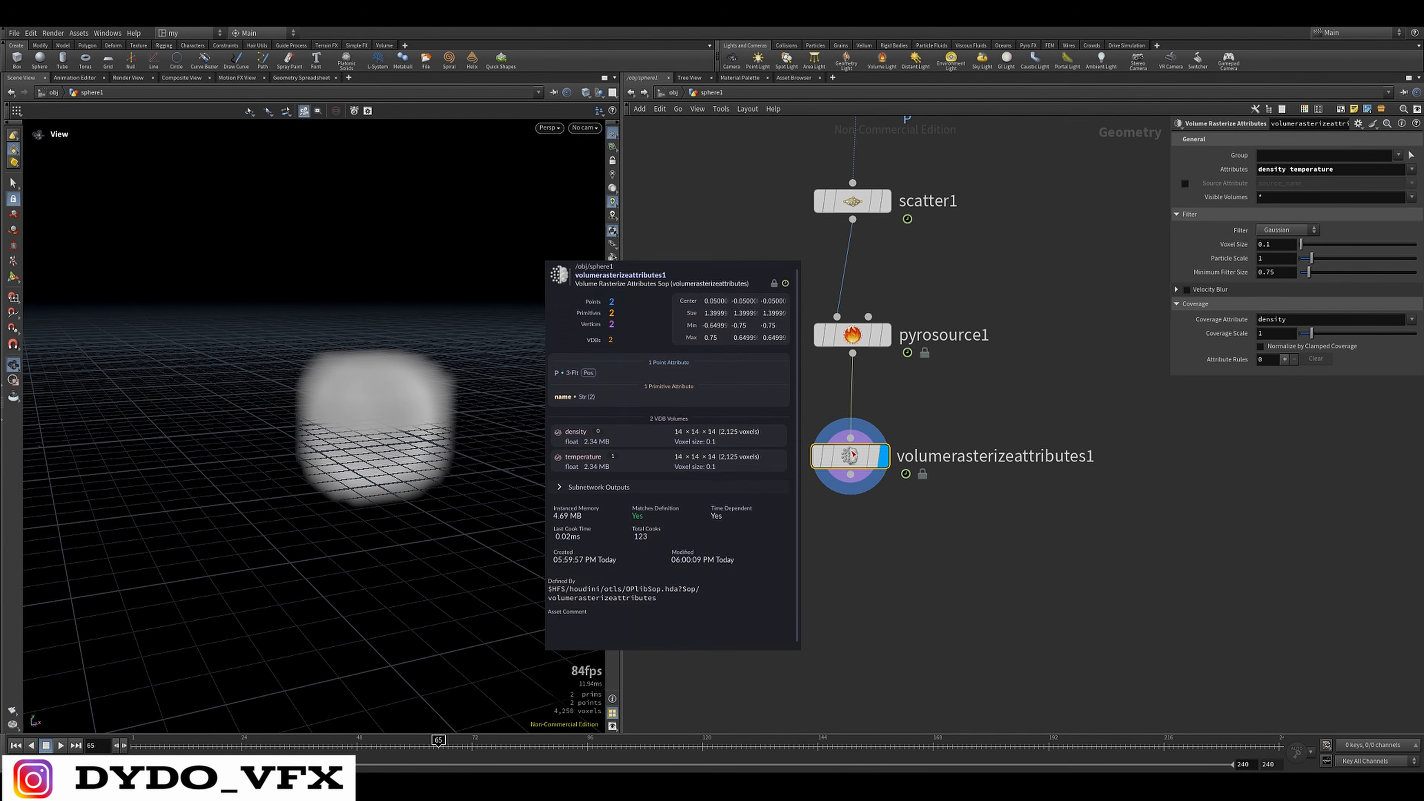
scroll(855, 533, up, 2)
scroll(857, 521, up, 1)
scroll(866, 501, down, 3)
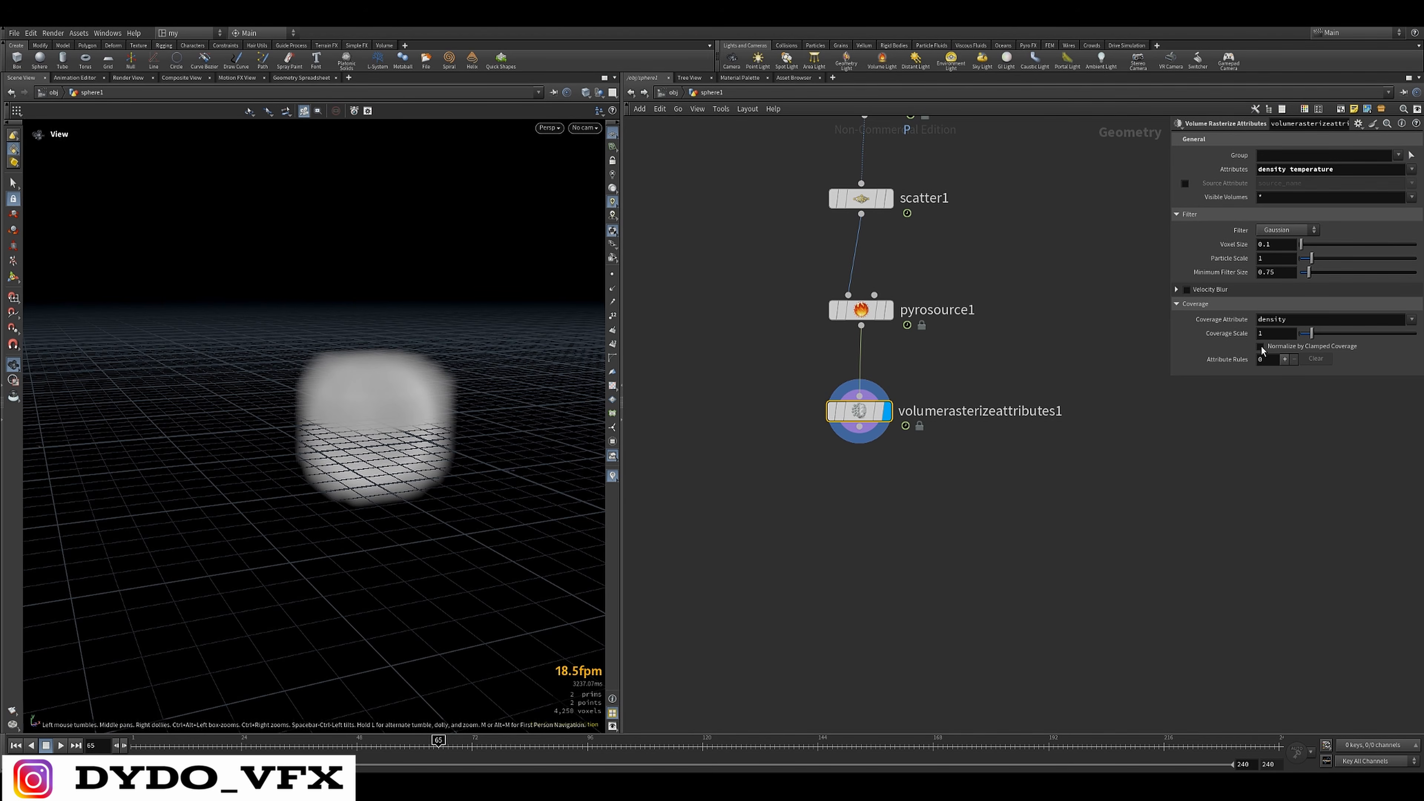
Enable Normalize by Clamped Coverage on the Volume Rasterize Attributes node and check the volume's shape from several angles
click(1261, 347)
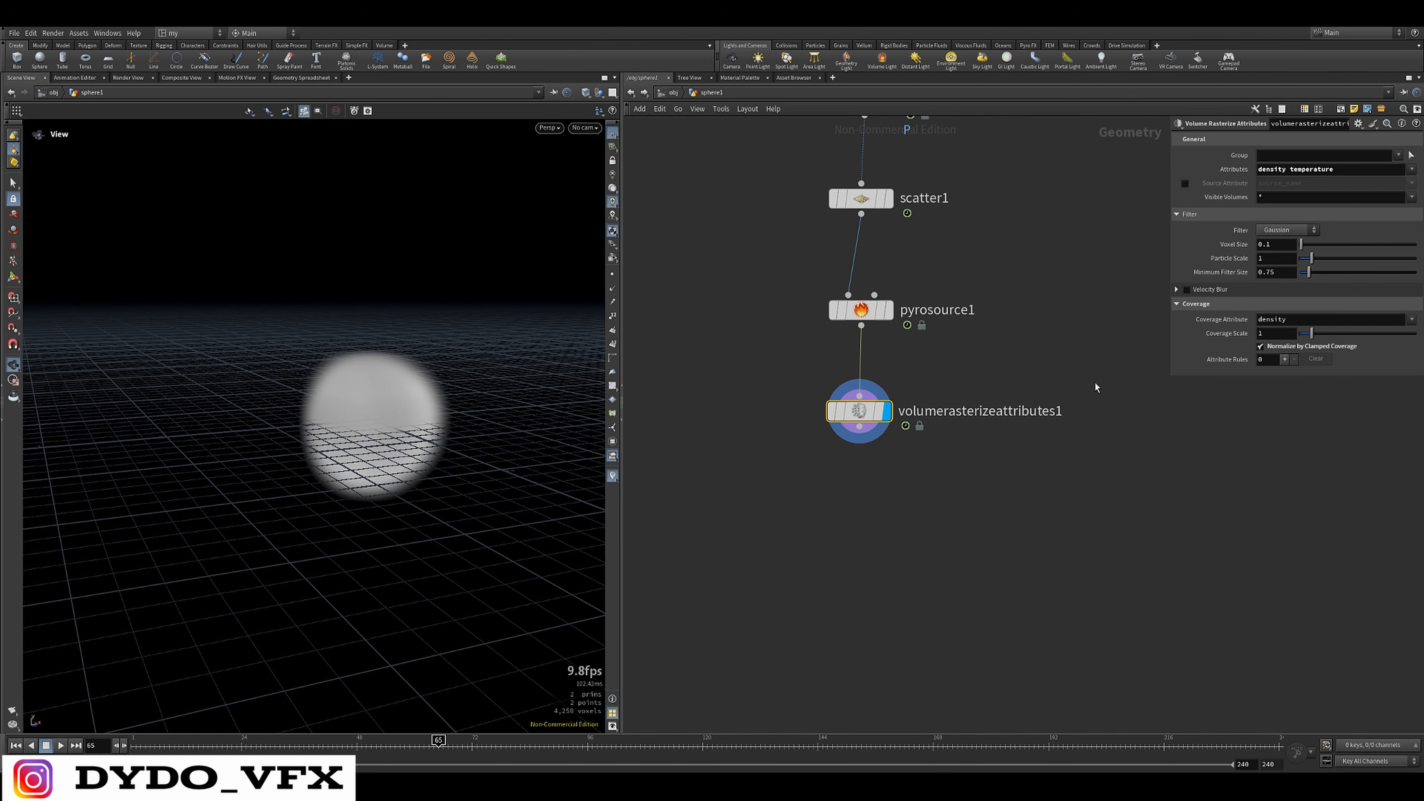
drag(382, 449, 404, 356)
drag(325, 455, 475, 340)
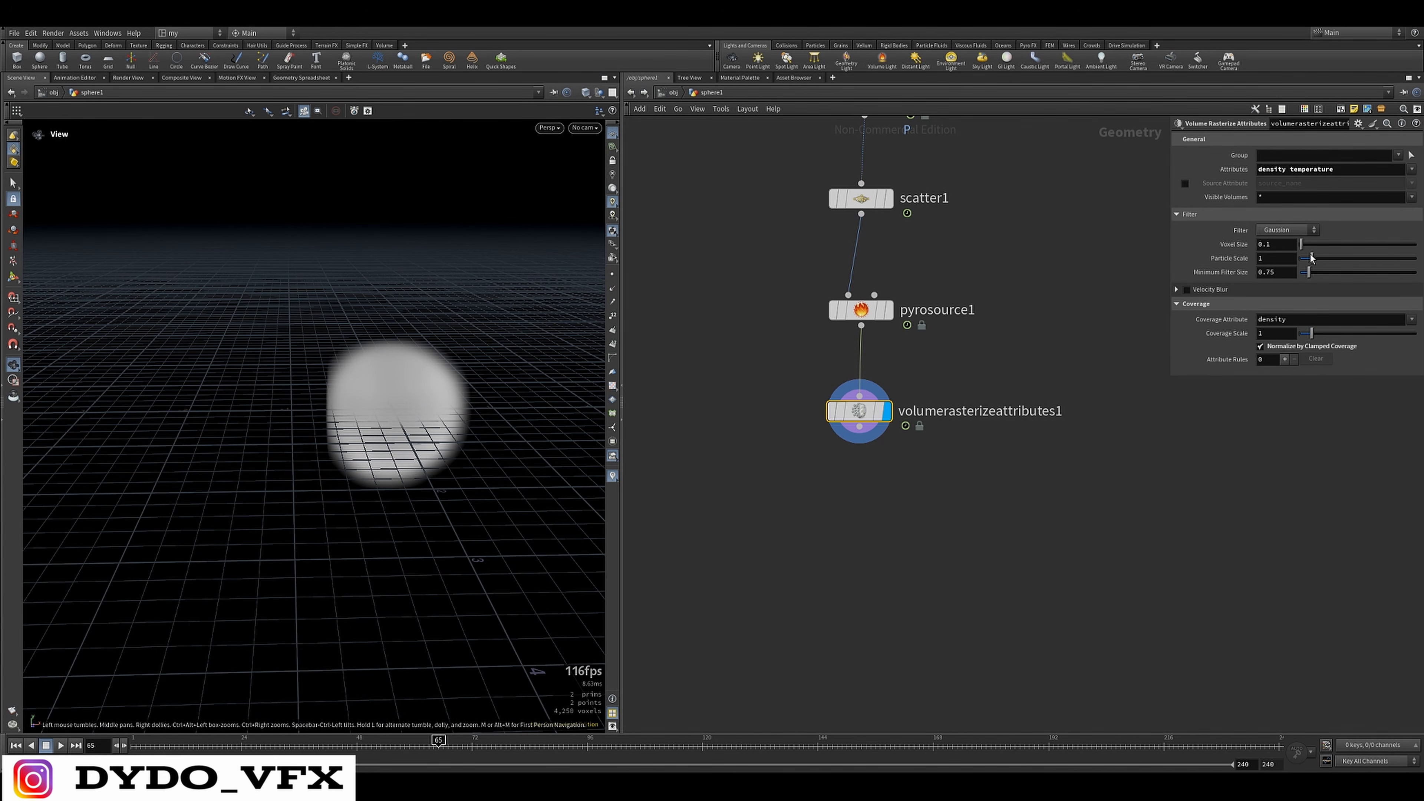
drag(360, 448, 408, 418)
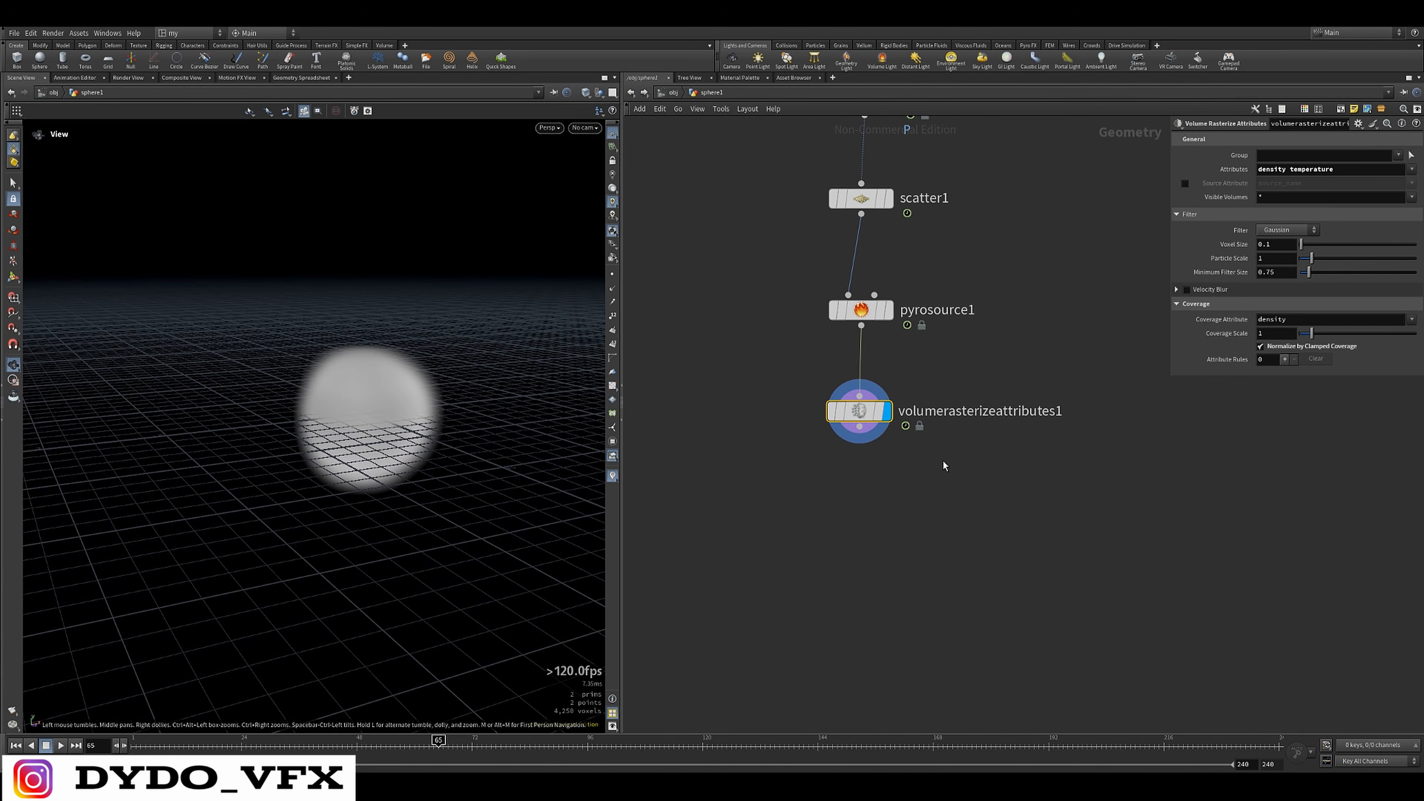
Add an Axiom Solver node wired to the Volume Rasterize Attributes output
scroll(887, 439, up, 3)
middle_drag(887, 438, 886, 336)
drag(847, 318, 843, 435)
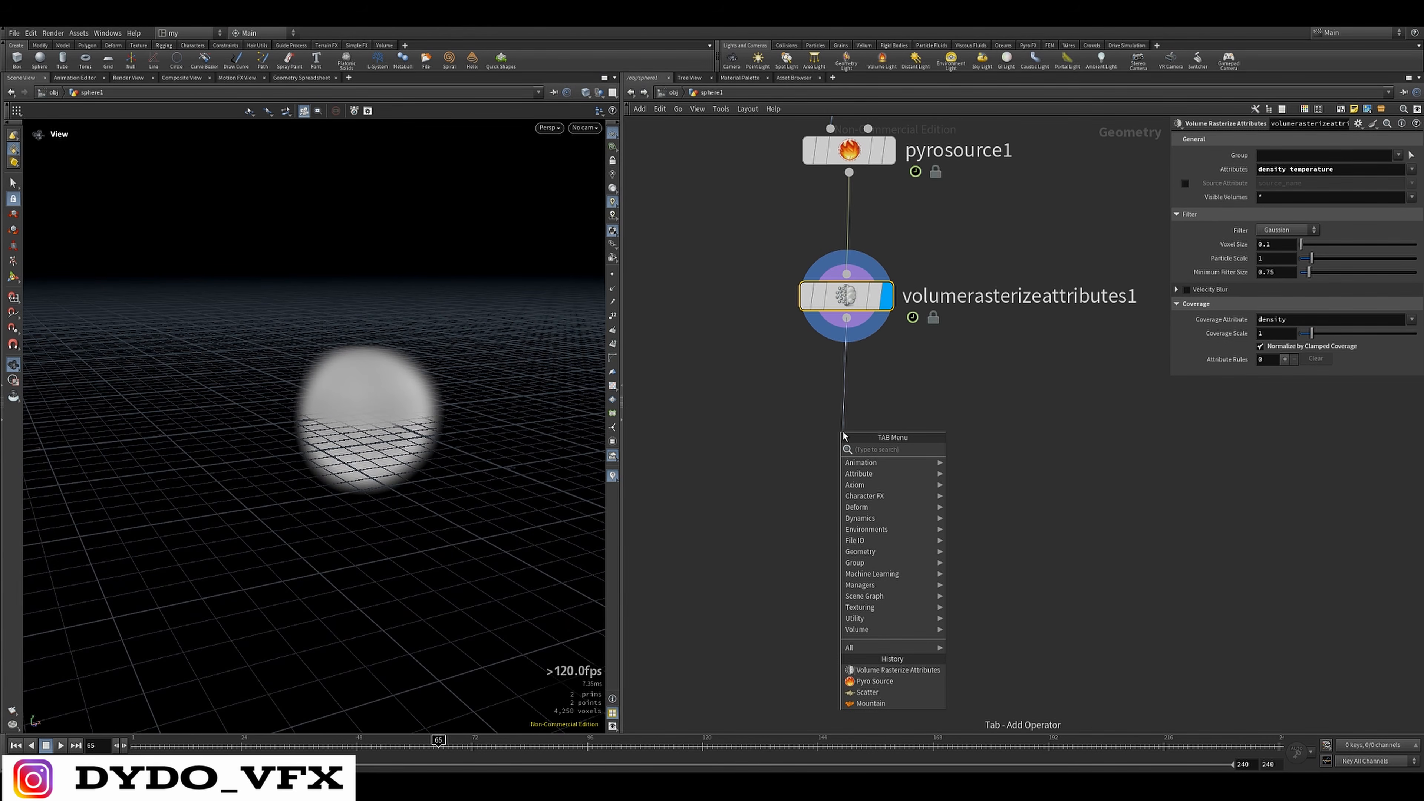
text(axio)
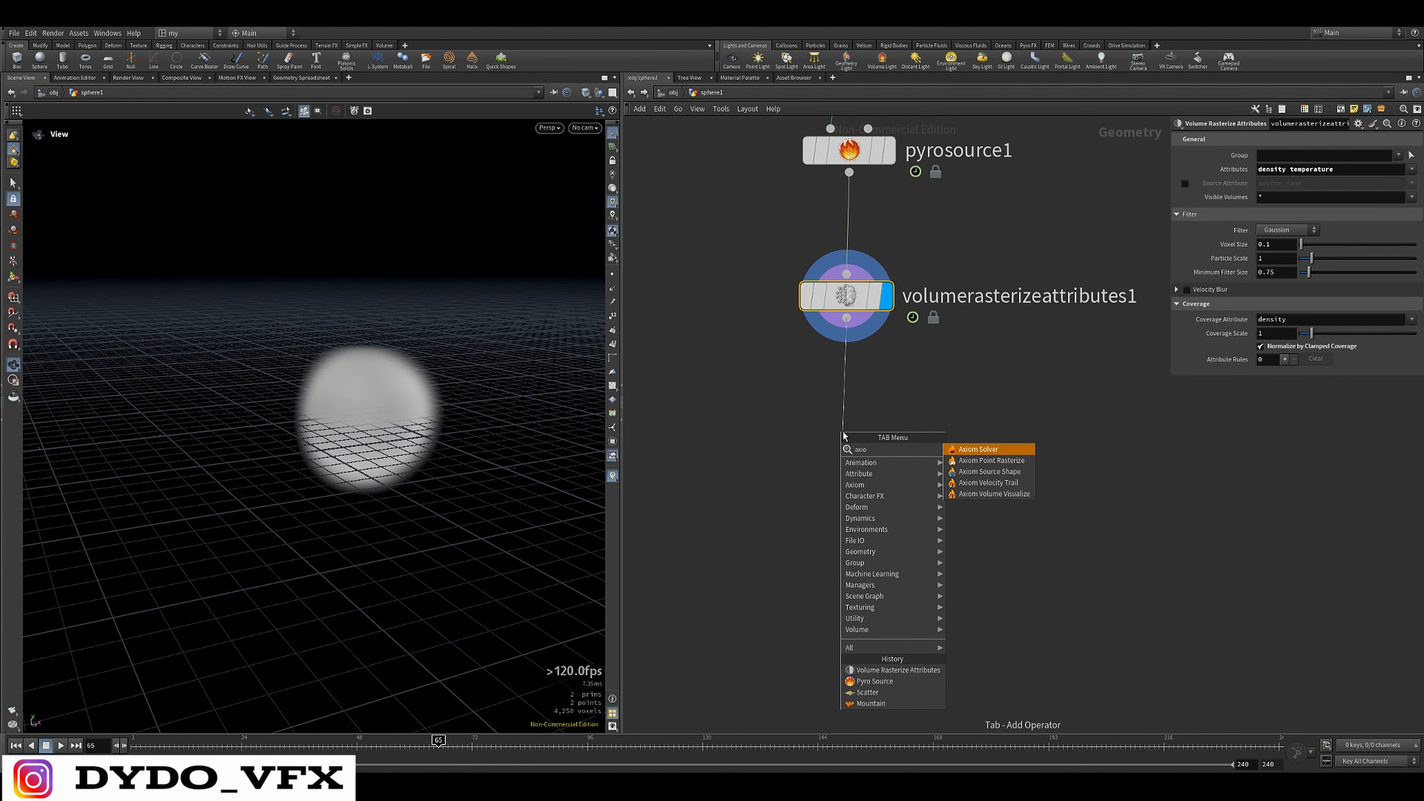
key(Escape)
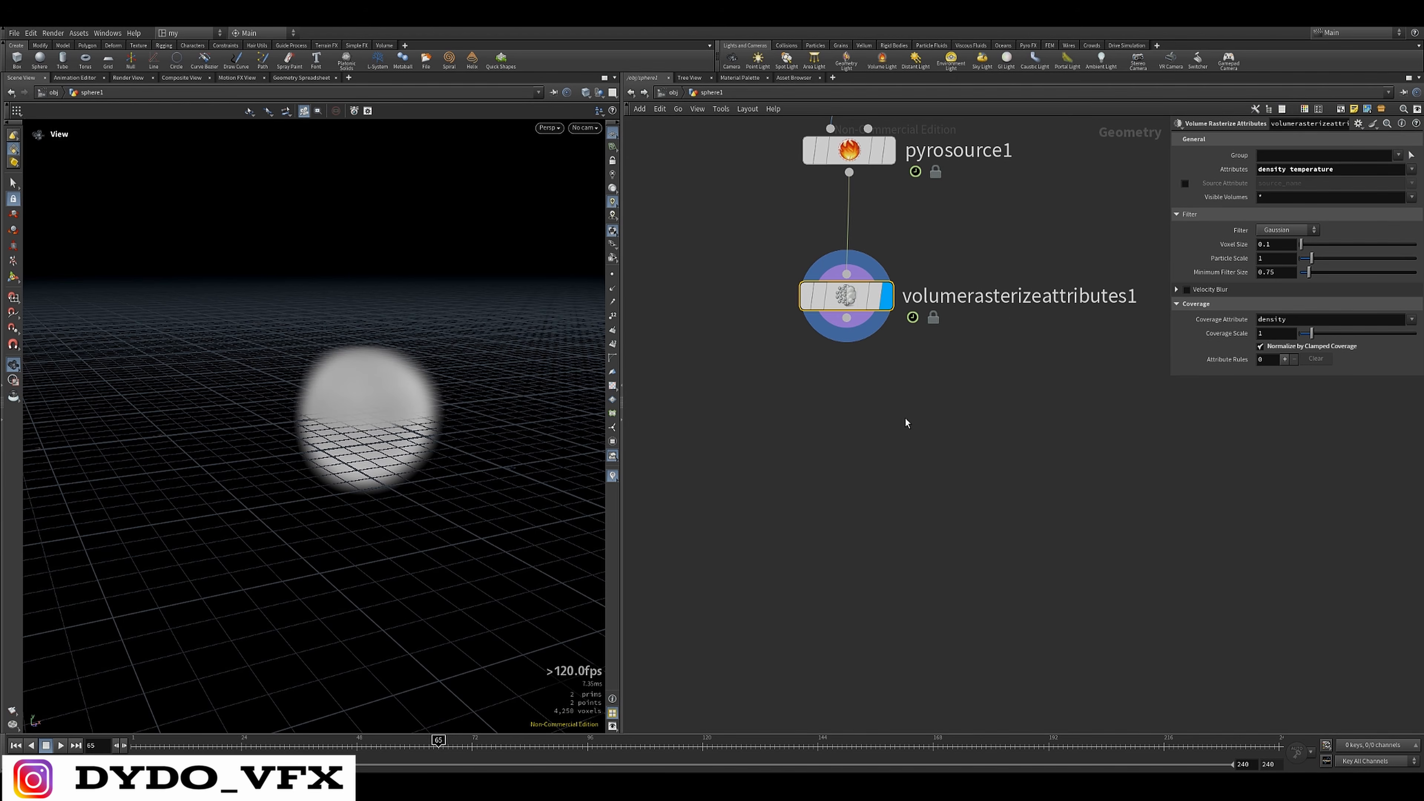
Add an unconnected Pyro Solver node beside the Axiom Solver for comparison
key(Tab)
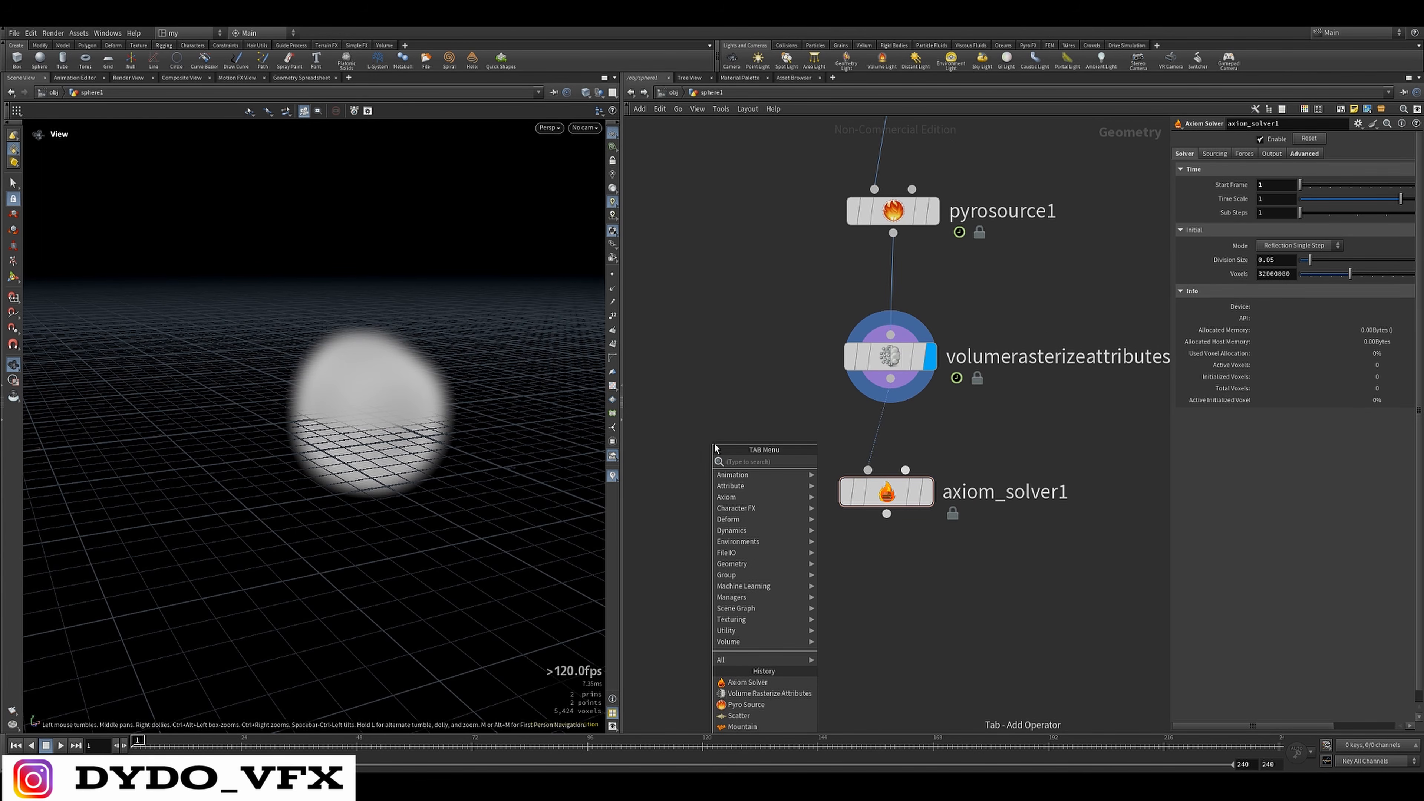
text(pyro)
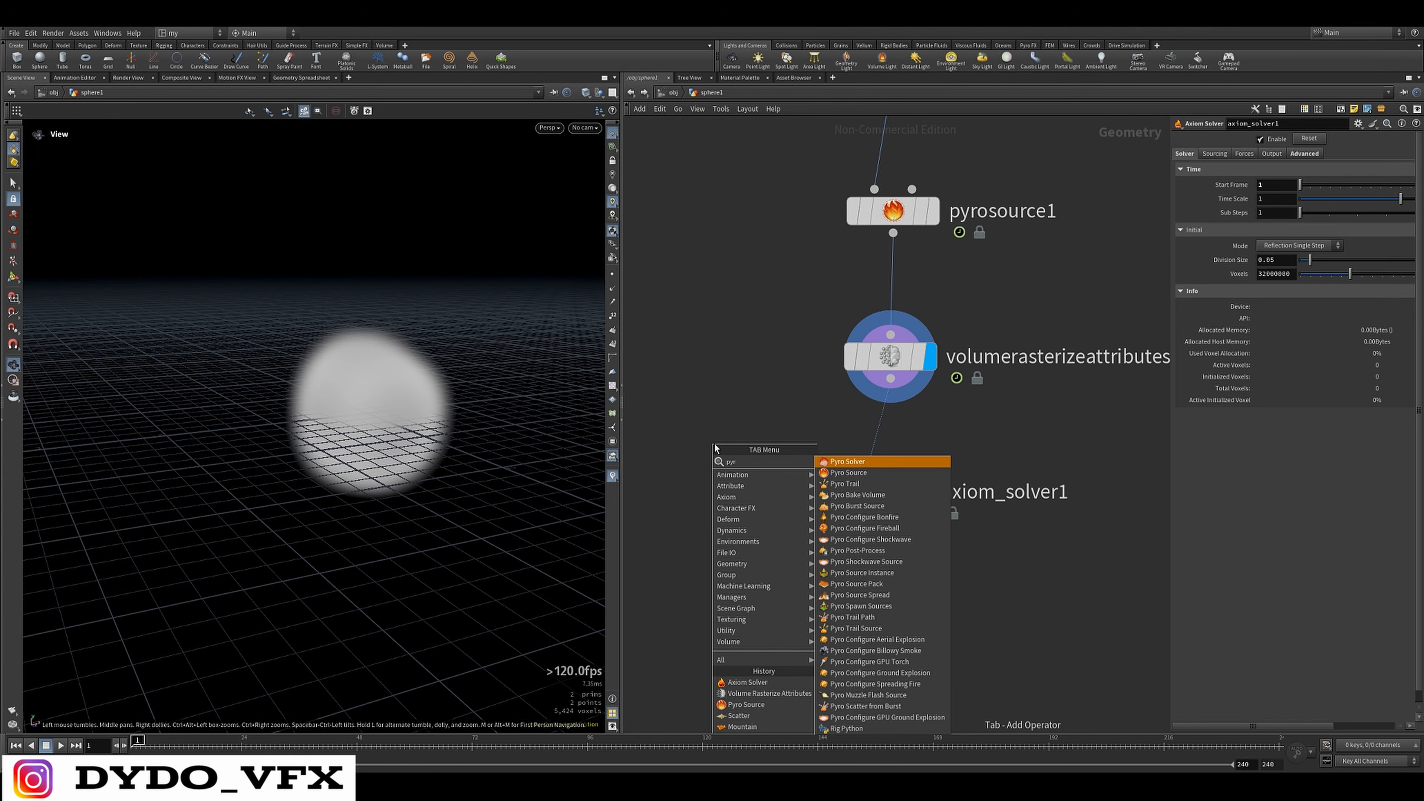
click(849, 462)
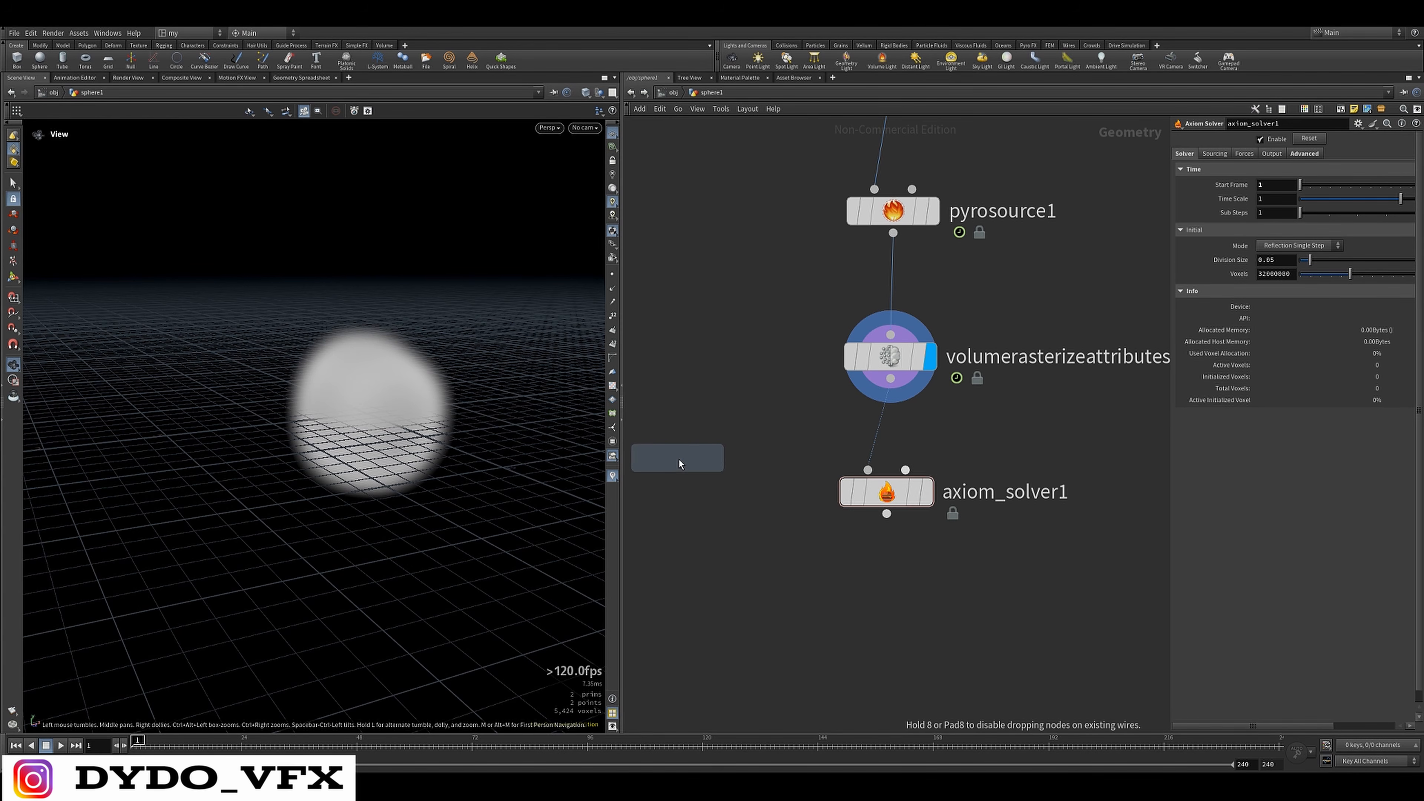
click(788, 459)
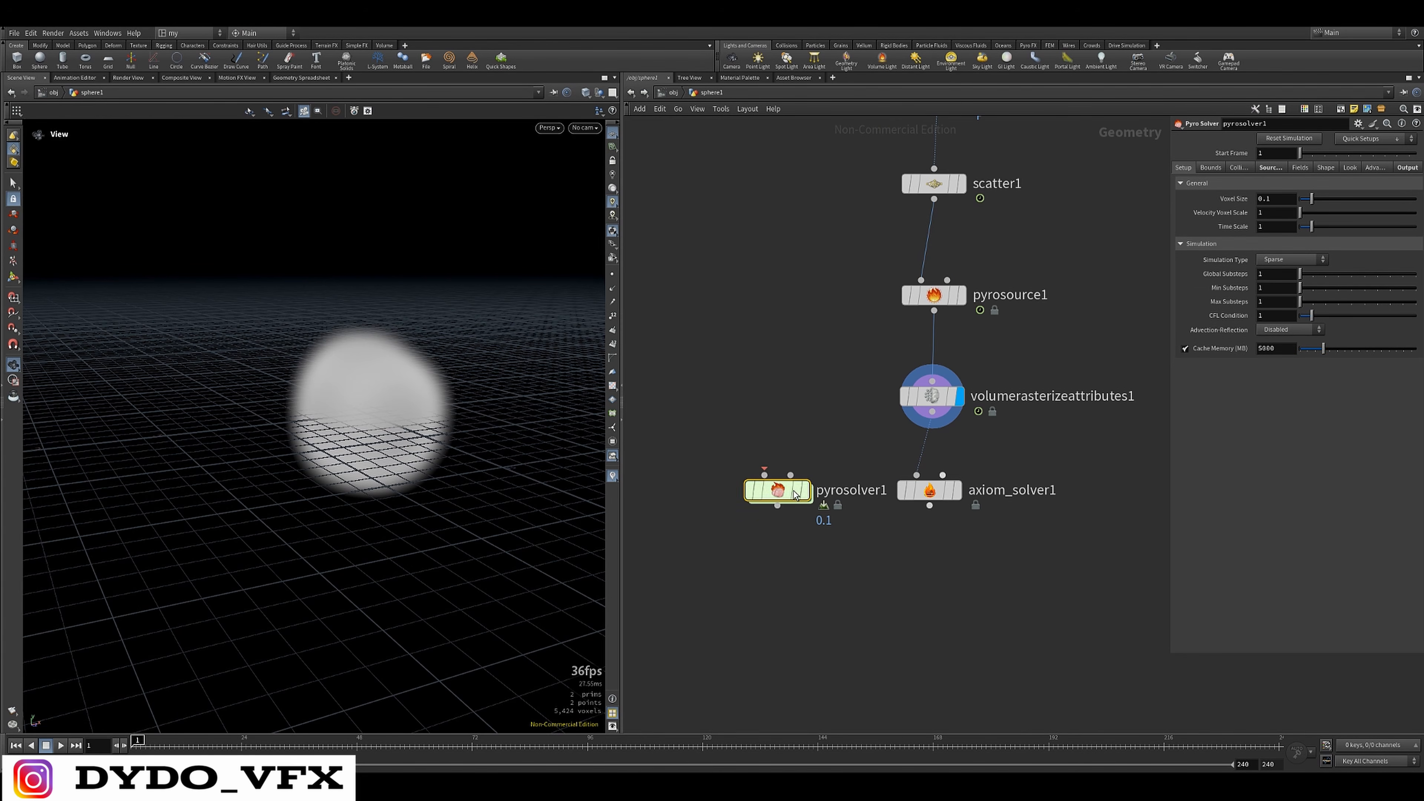
scroll(815, 528, up, 2)
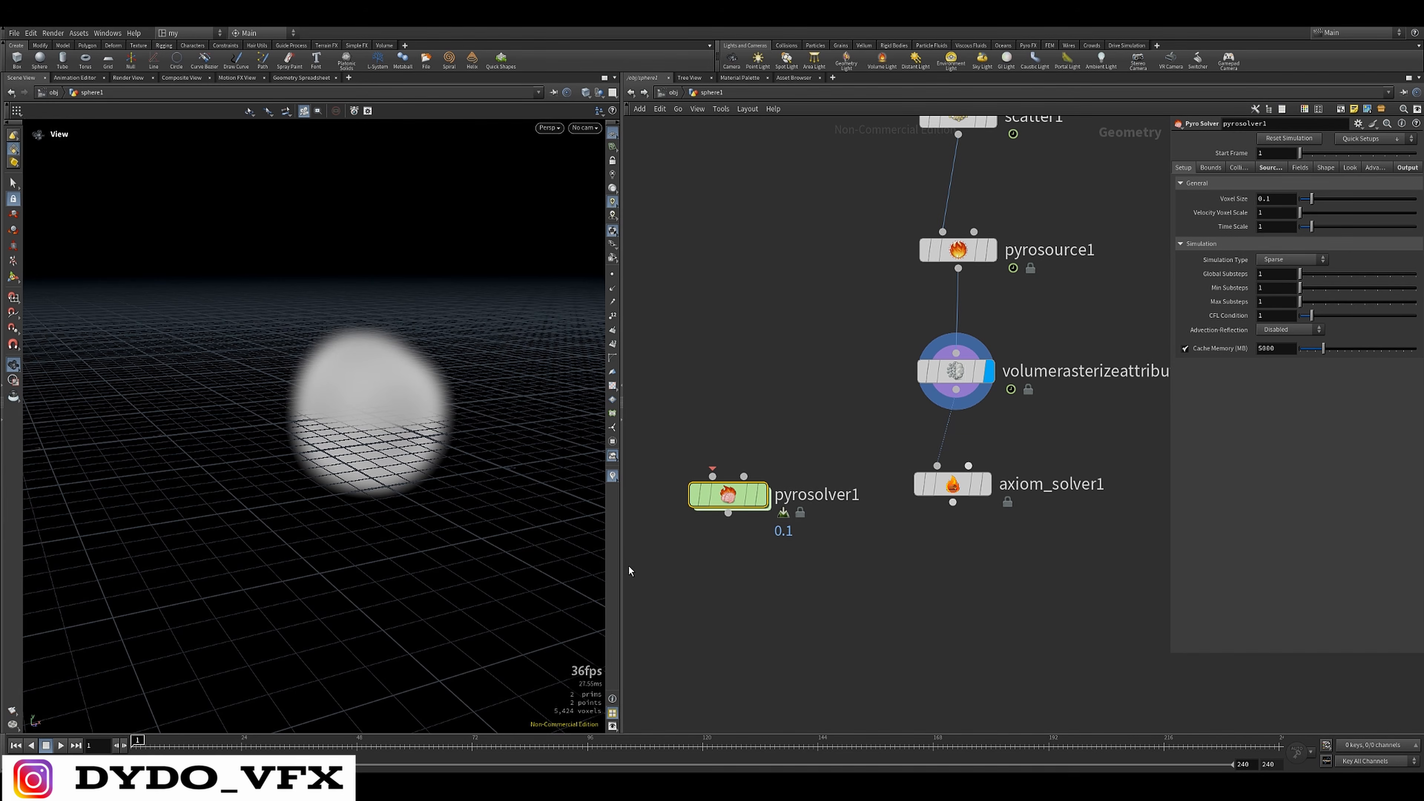
Show the Axiom Solver's parameters and move its node lower and to the side of the Volume Rasterize Attributes node
drag(833, 403, 672, 575)
middle_drag(887, 552, 837, 531)
drag(911, 478, 966, 511)
middle_drag(895, 569, 760, 551)
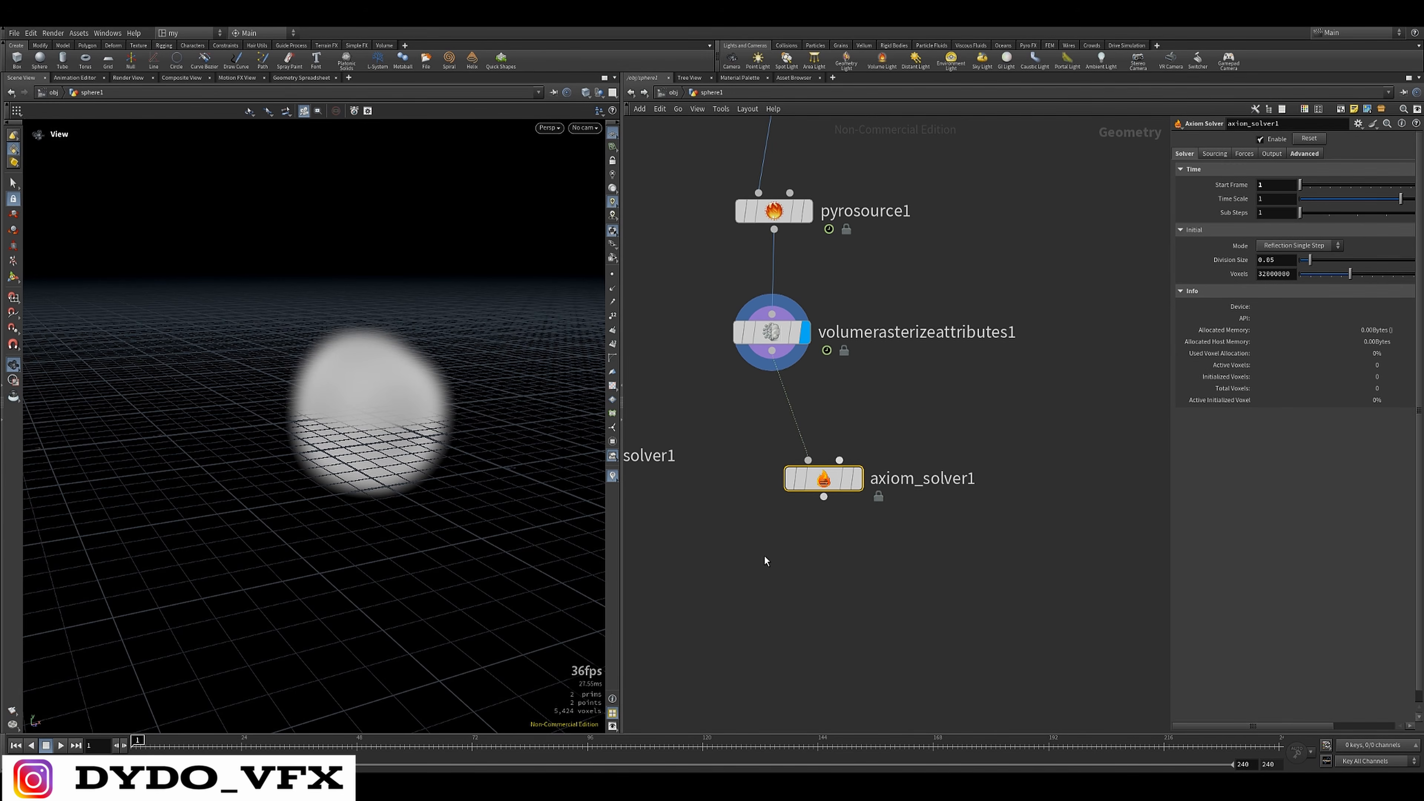
middle_drag(773, 539, 890, 487)
middle_drag(884, 382, 960, 377)
drag(921, 343, 737, 440)
middle_drag(941, 458, 884, 480)
scroll(890, 472, down, 3)
middle_drag(1120, 499, 1162, 495)
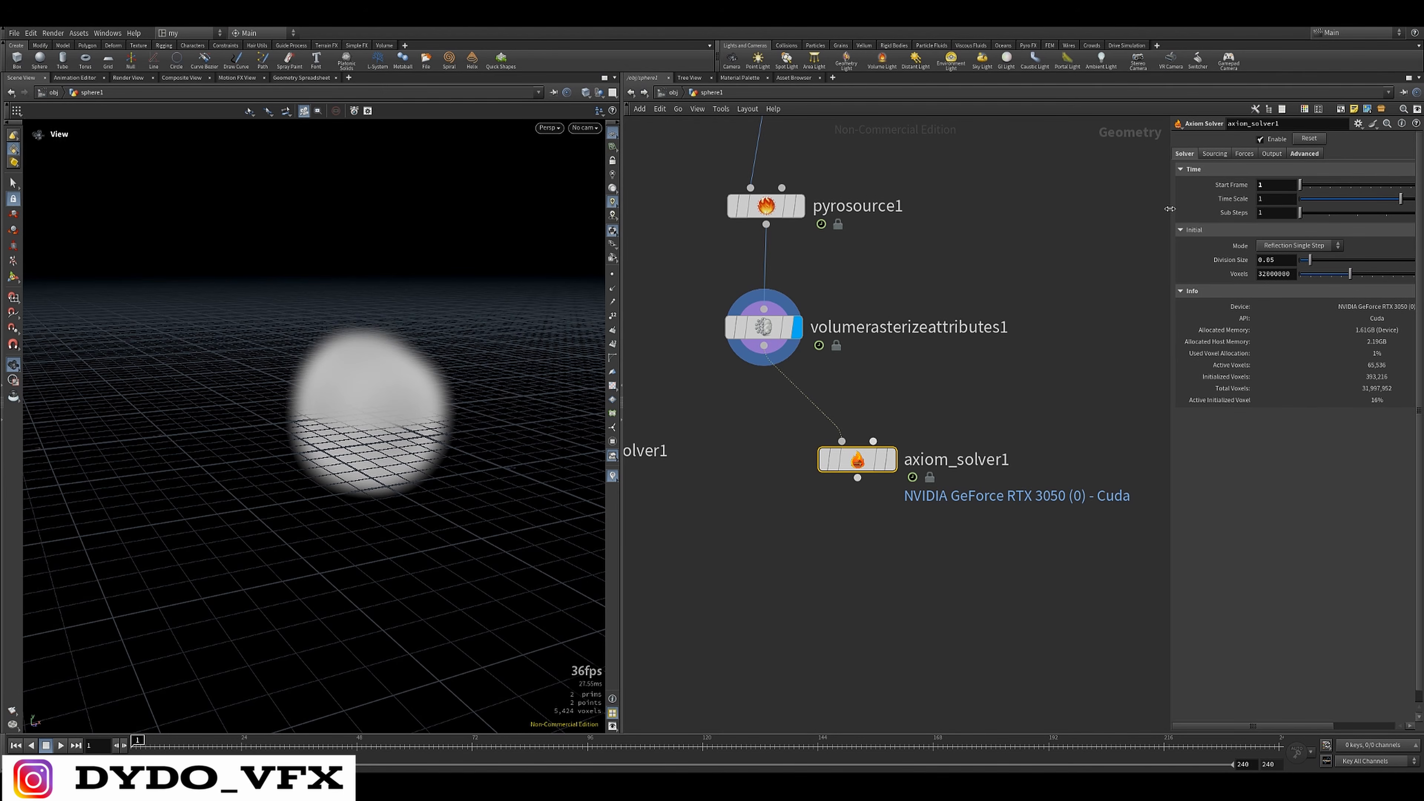
Set the Axiom Solver's Division Size to 0.1, with the parameter pane widened
drag(1170, 209, 1020, 230)
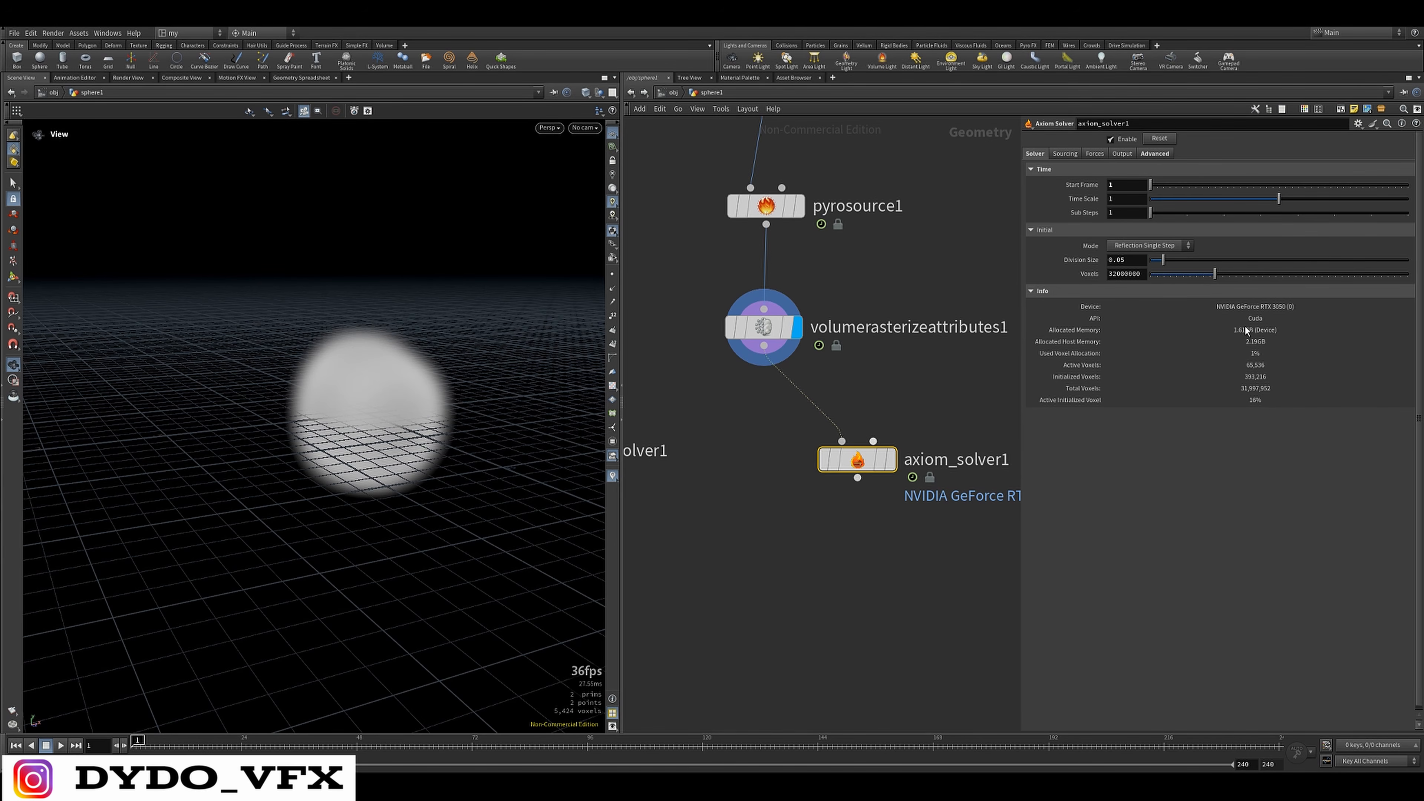
mouse_move(846, 465)
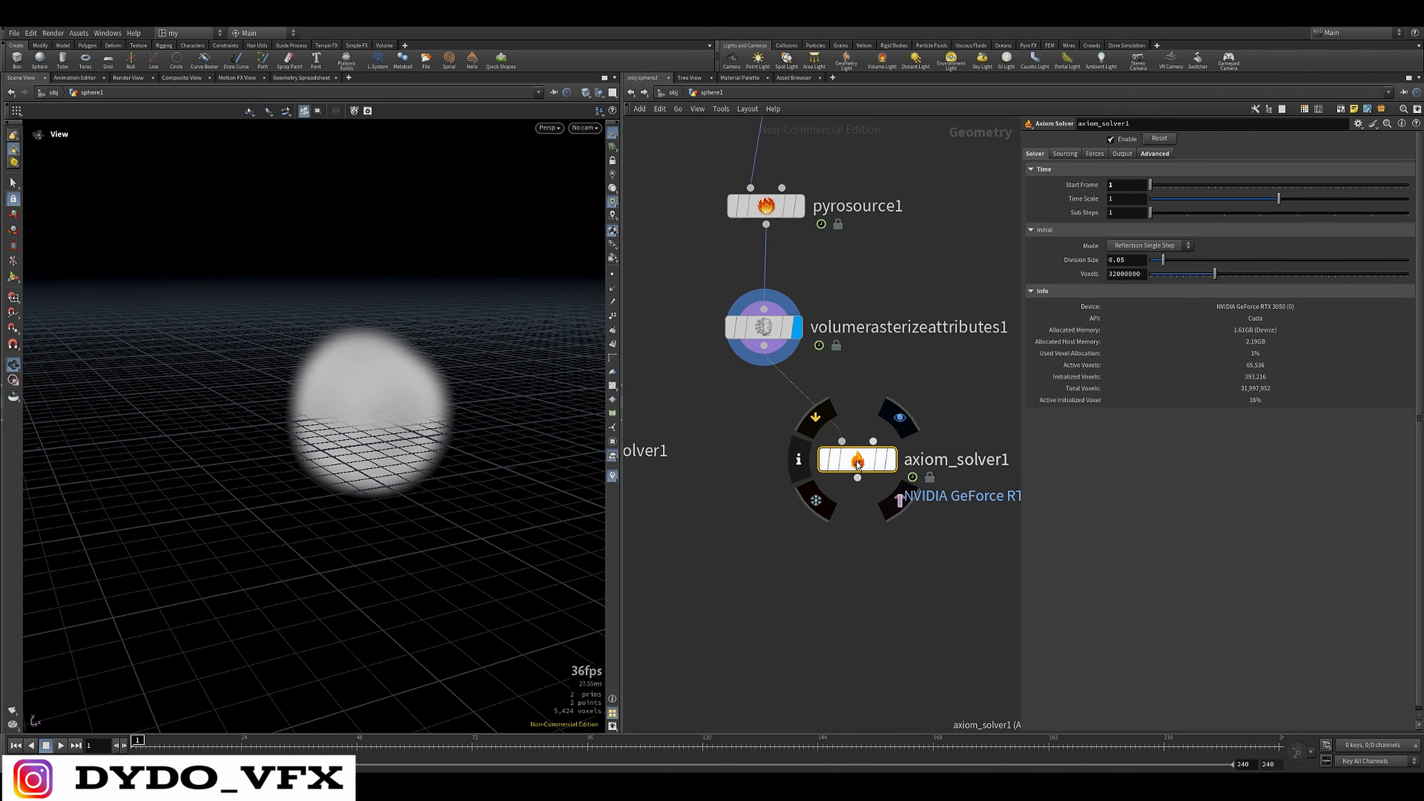
middle_drag(903, 498, 890, 500)
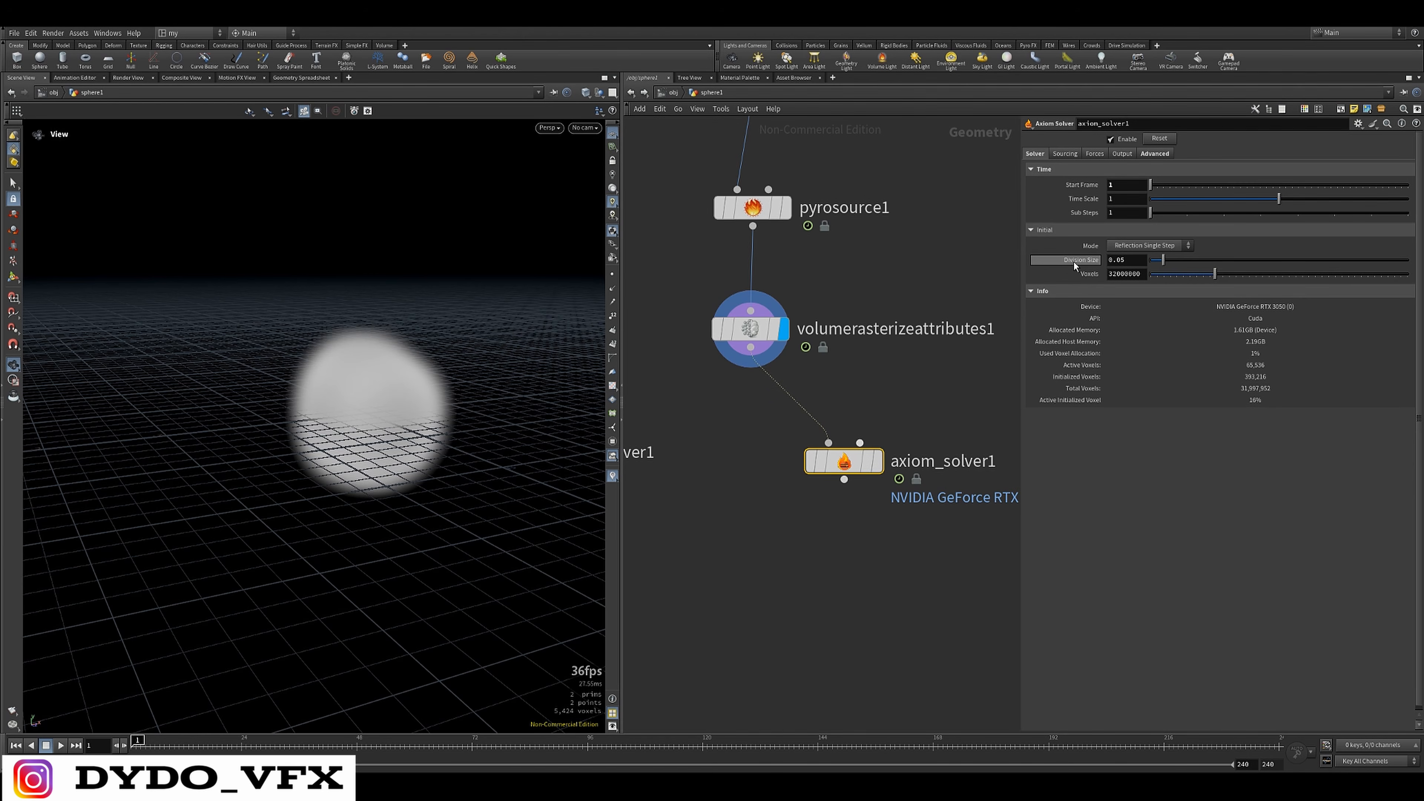
click(1113, 258)
text(1)
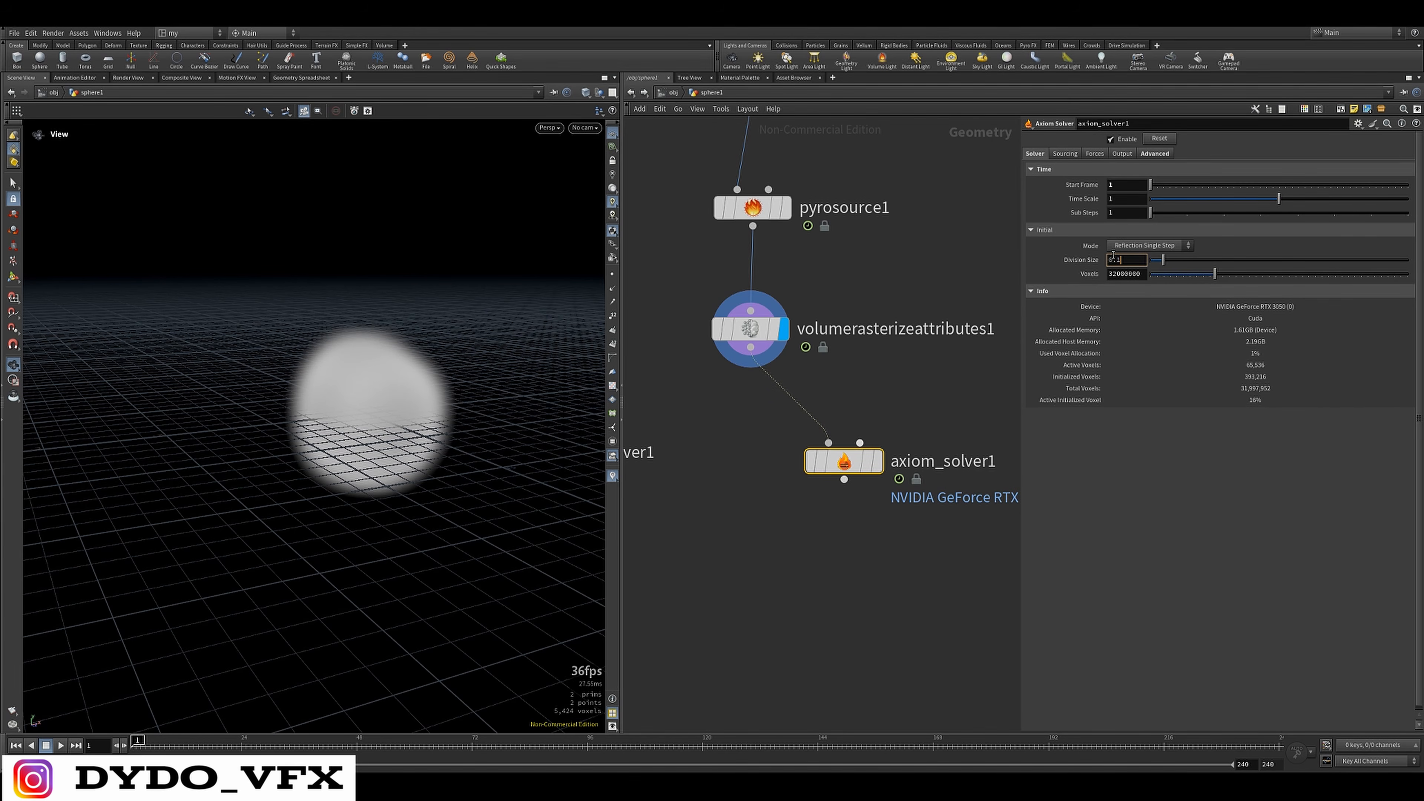
text(\)
key(Return)
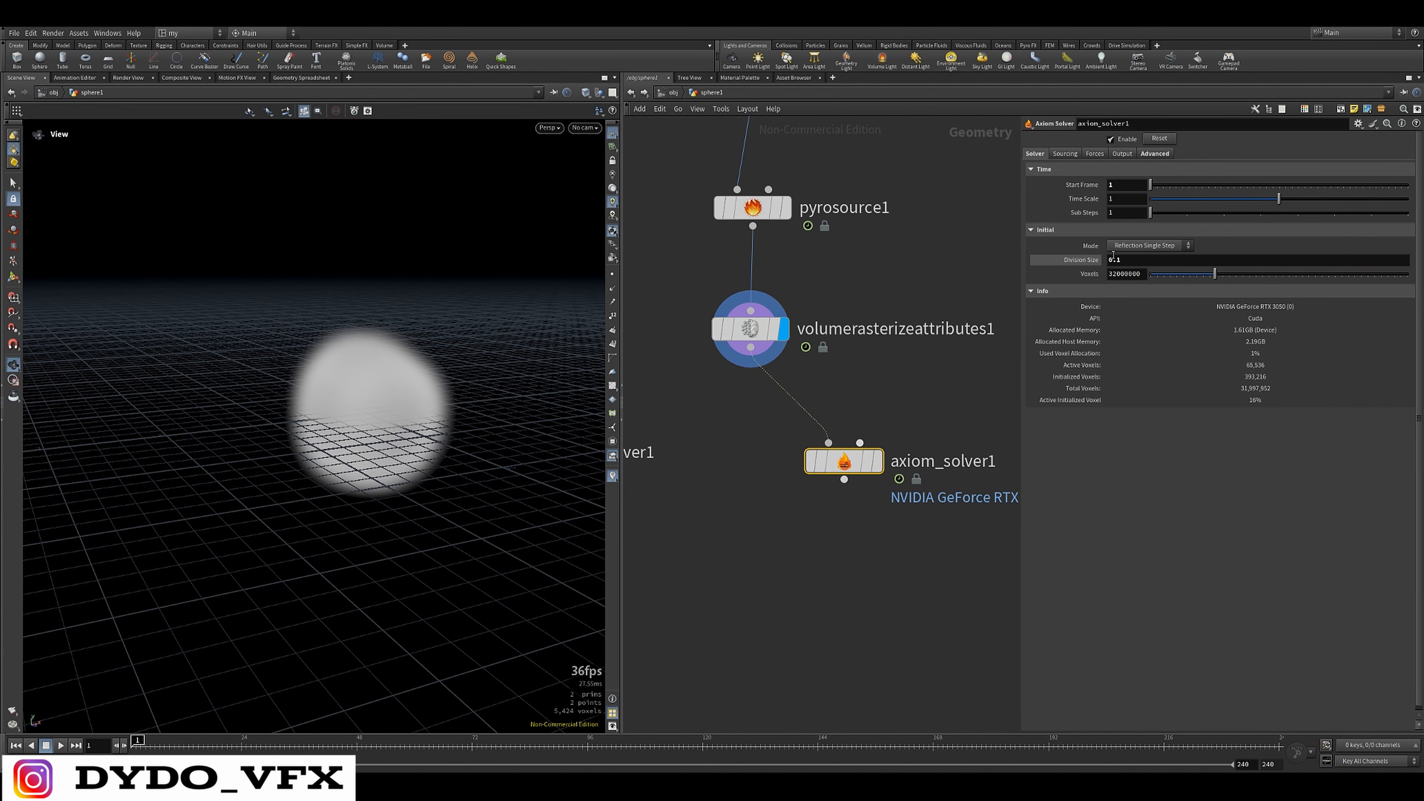
Show the Axiom Solver's force and output settings, then display its result and play the simulation
click(1097, 153)
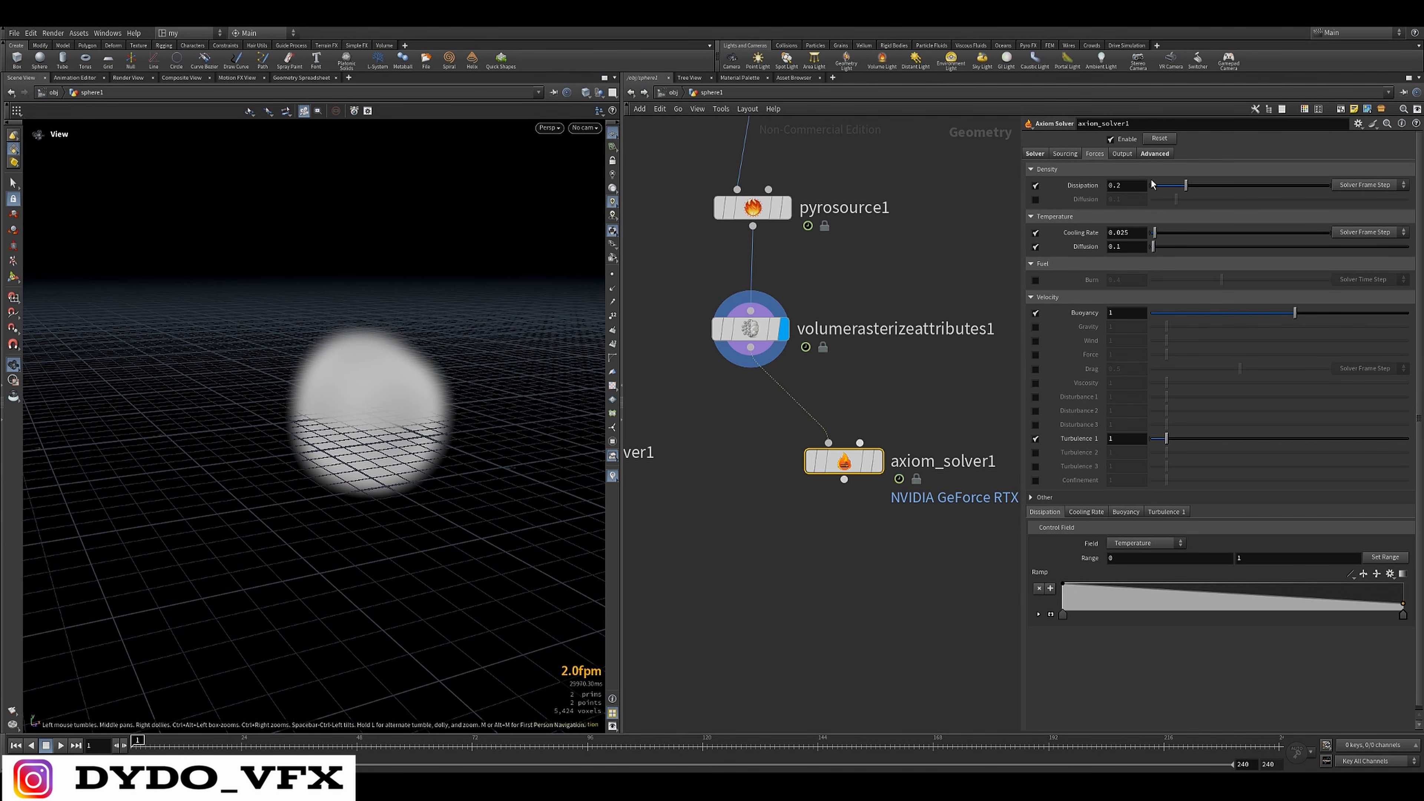
click(1121, 153)
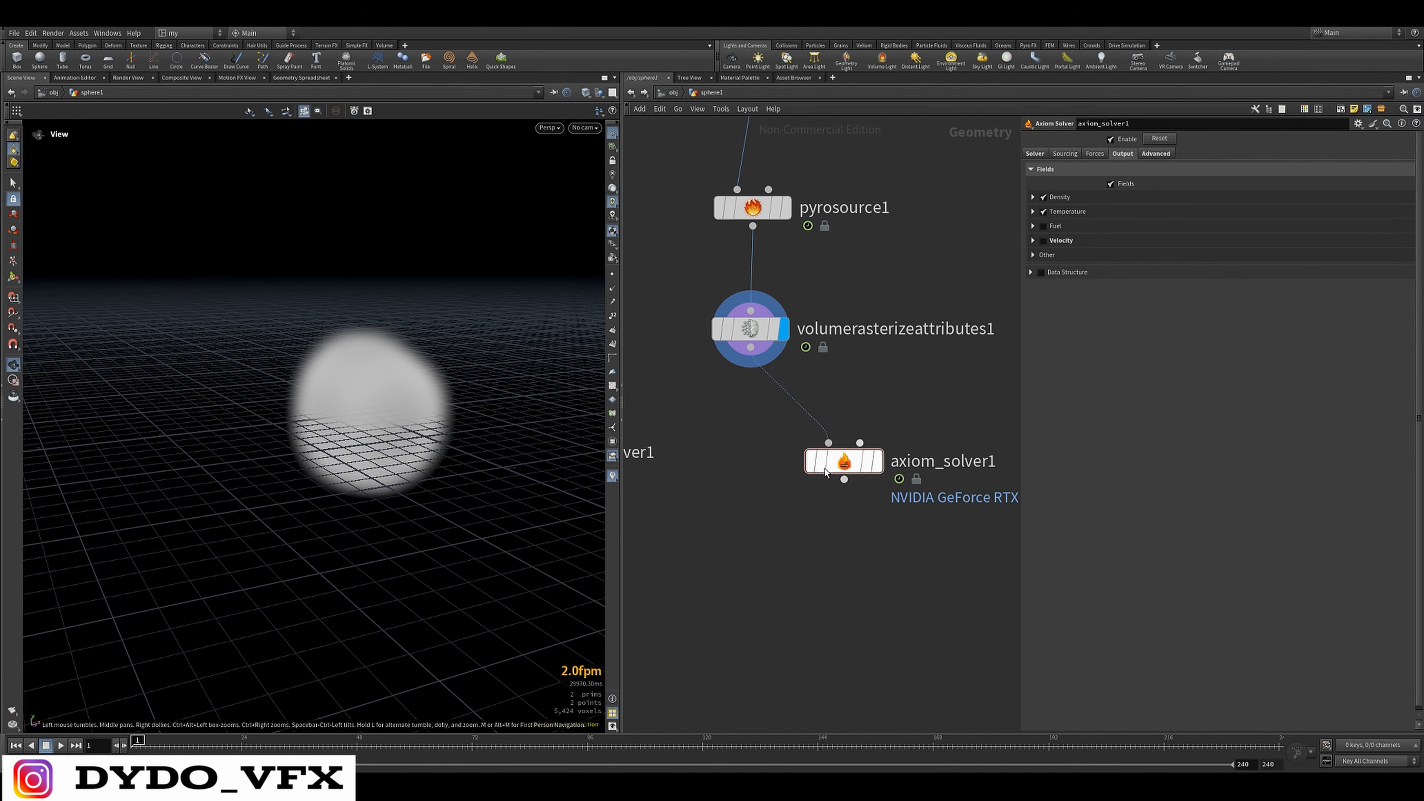
mouse_move(882, 467)
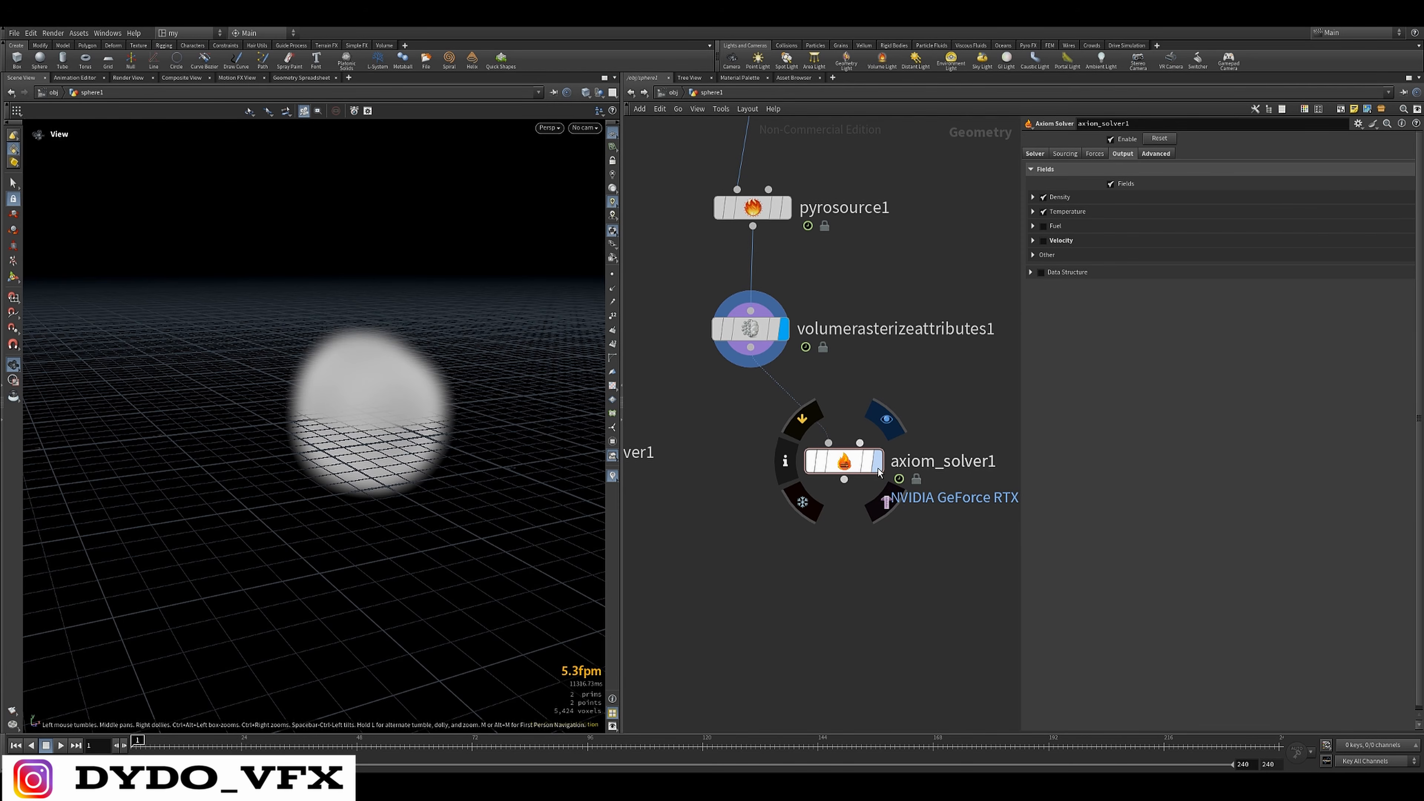
drag(944, 427, 763, 498)
scroll(824, 549, down, 4)
right_drag(372, 448, 370, 641)
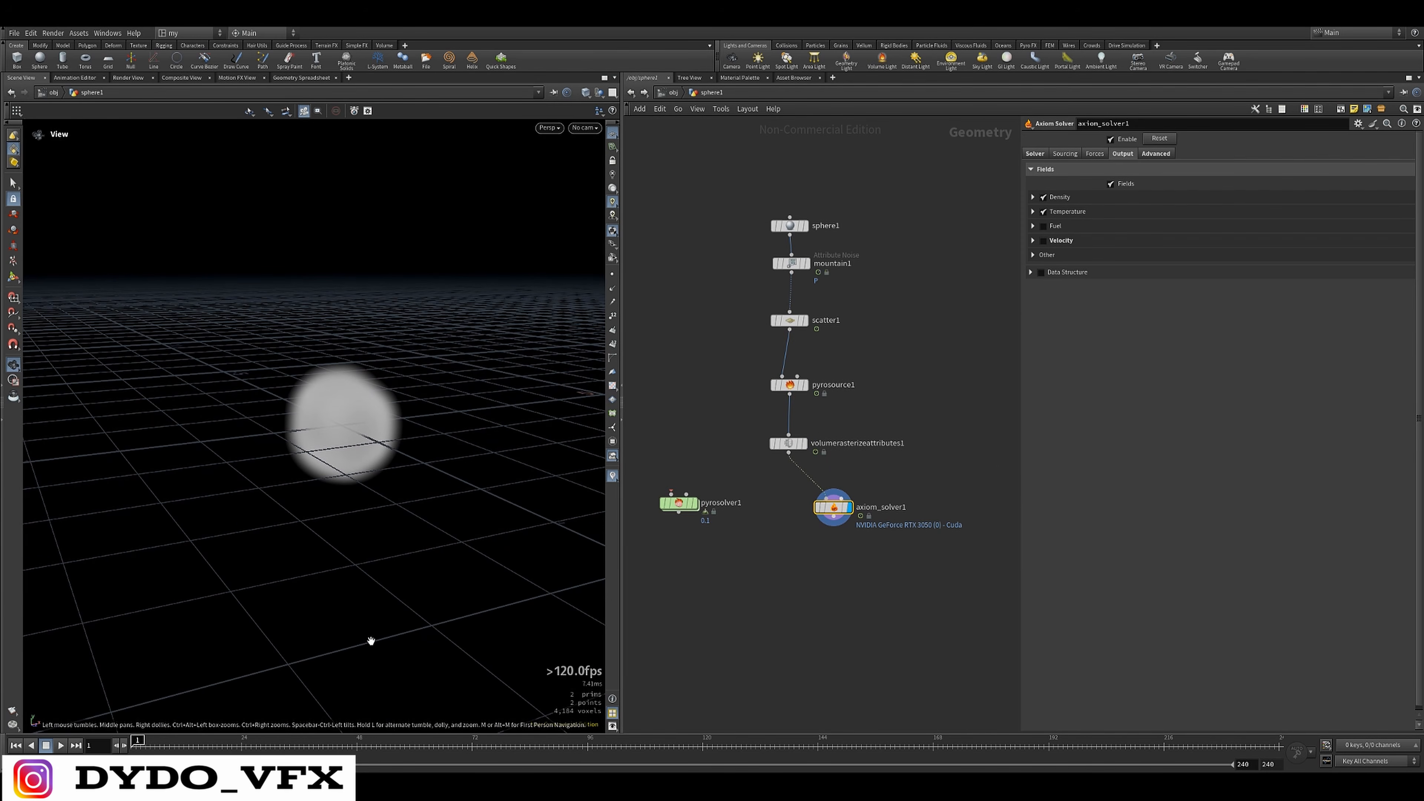
click(60, 745)
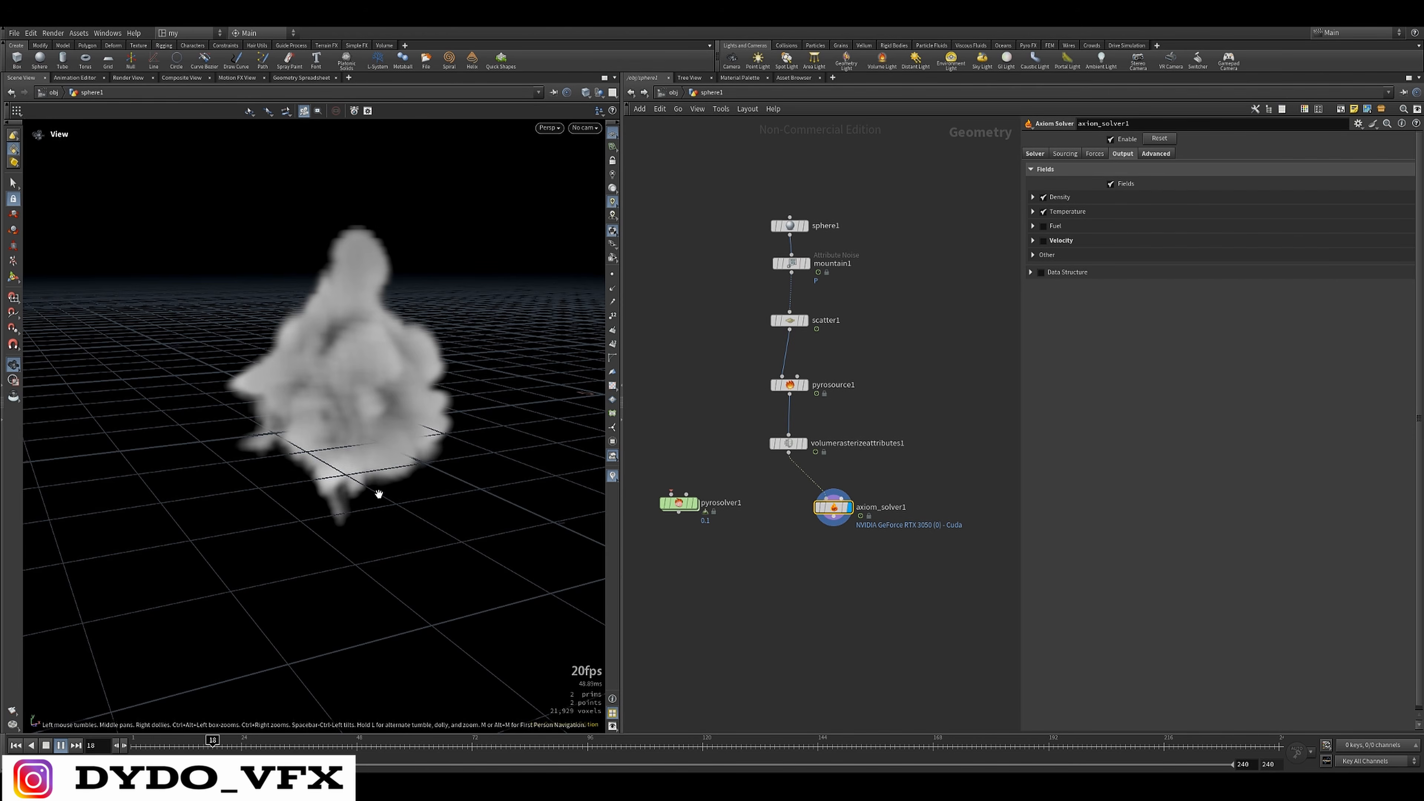
Examine the playing Axiom smoke from several angles and stop playback at frame 169
drag(375, 493, 343, 533)
right_drag(330, 504, 324, 597)
drag(327, 482, 295, 437)
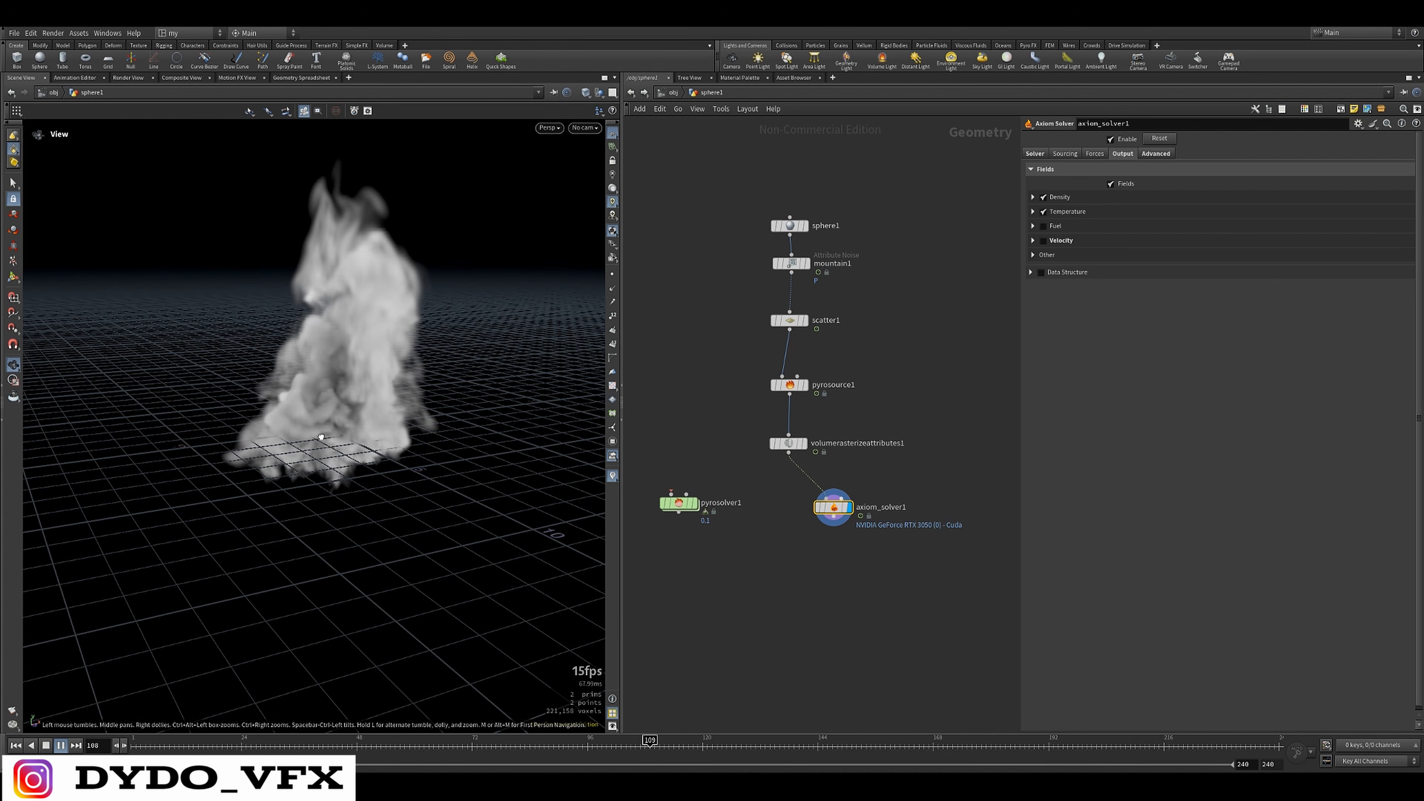
drag(392, 393, 433, 405)
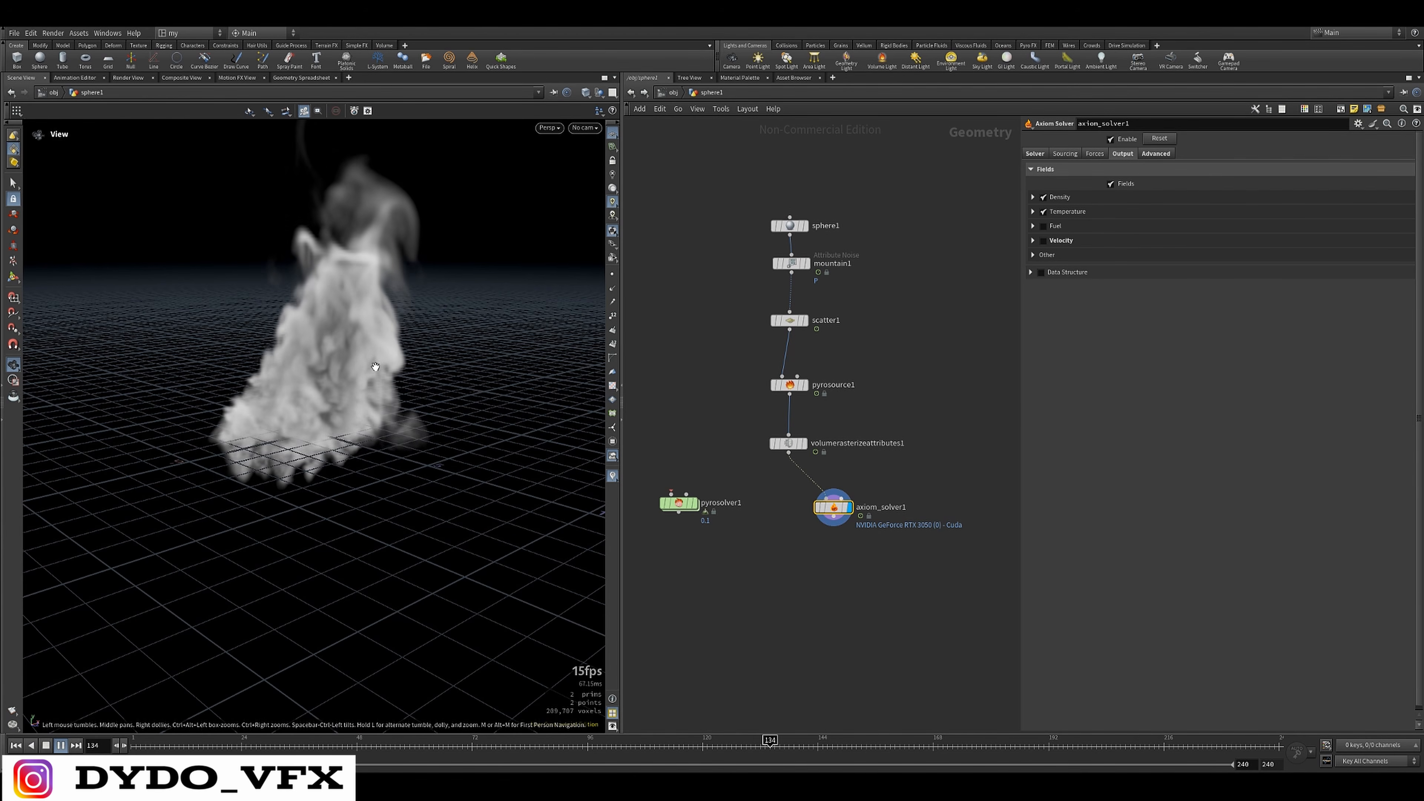
middle_drag(374, 373, 470, 486)
key(Up)
drag(470, 486, 503, 480)
scroll(829, 483, up, 4)
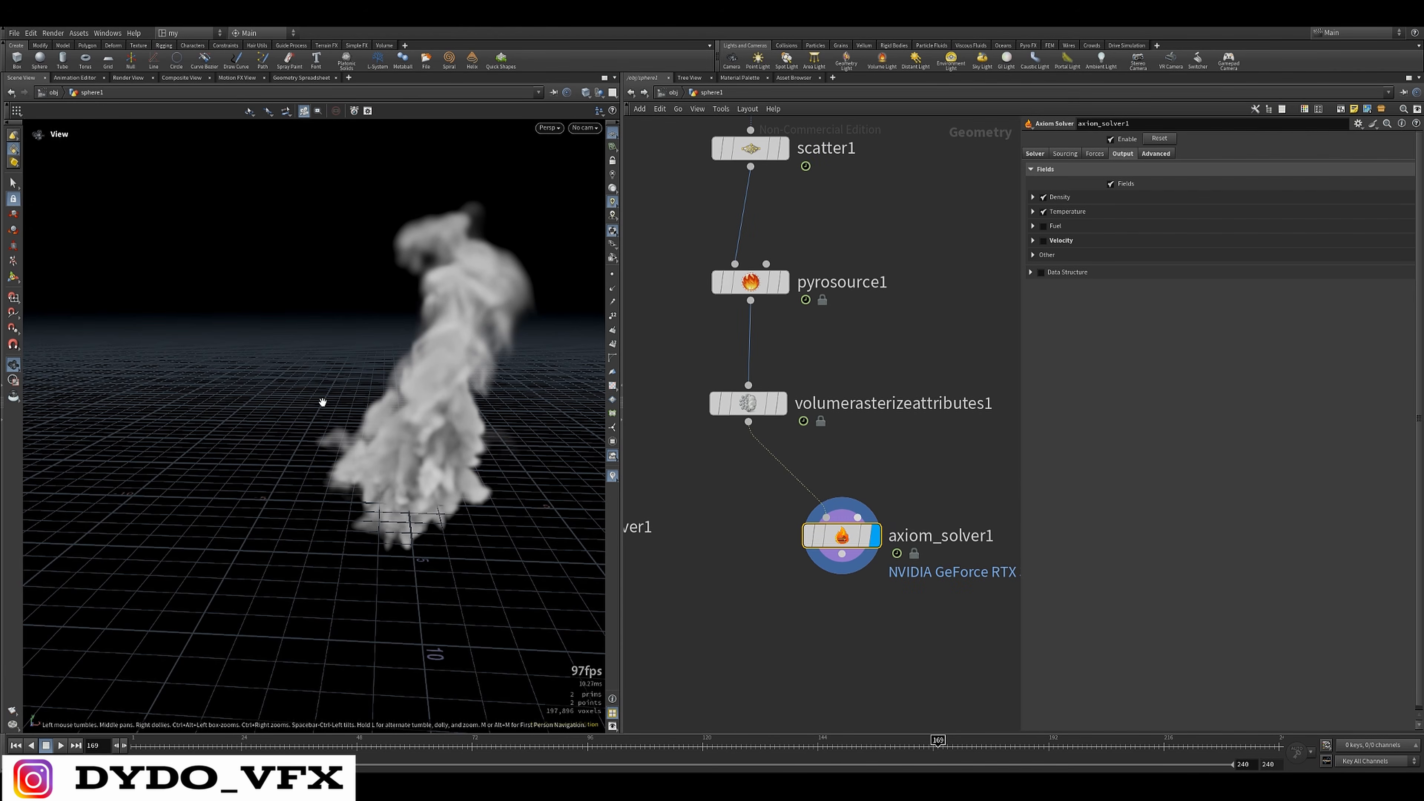
middle_drag(505, 437, 444, 437)
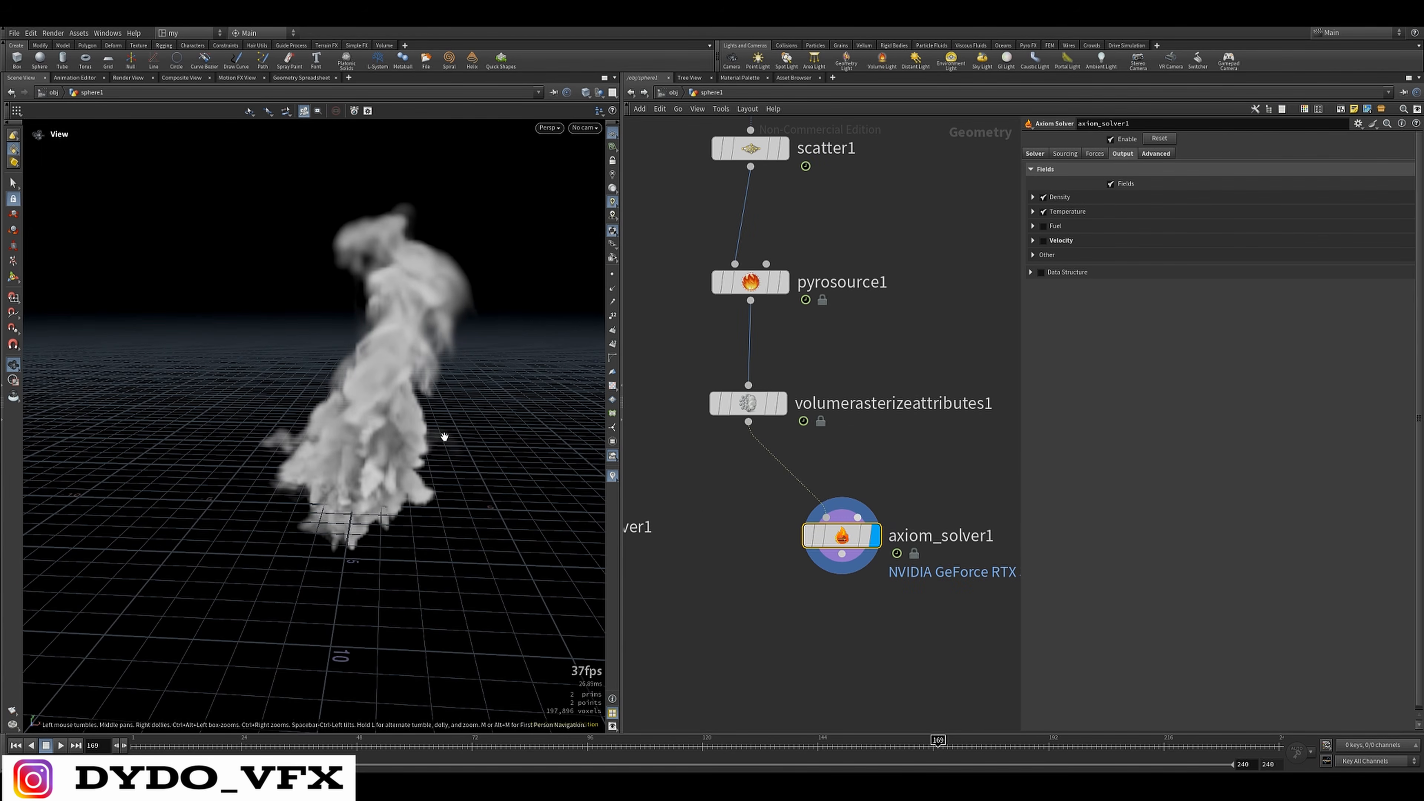
Enable the Axiom Solver's Wind force at 4.7 and set its X direction to -1
click(1096, 155)
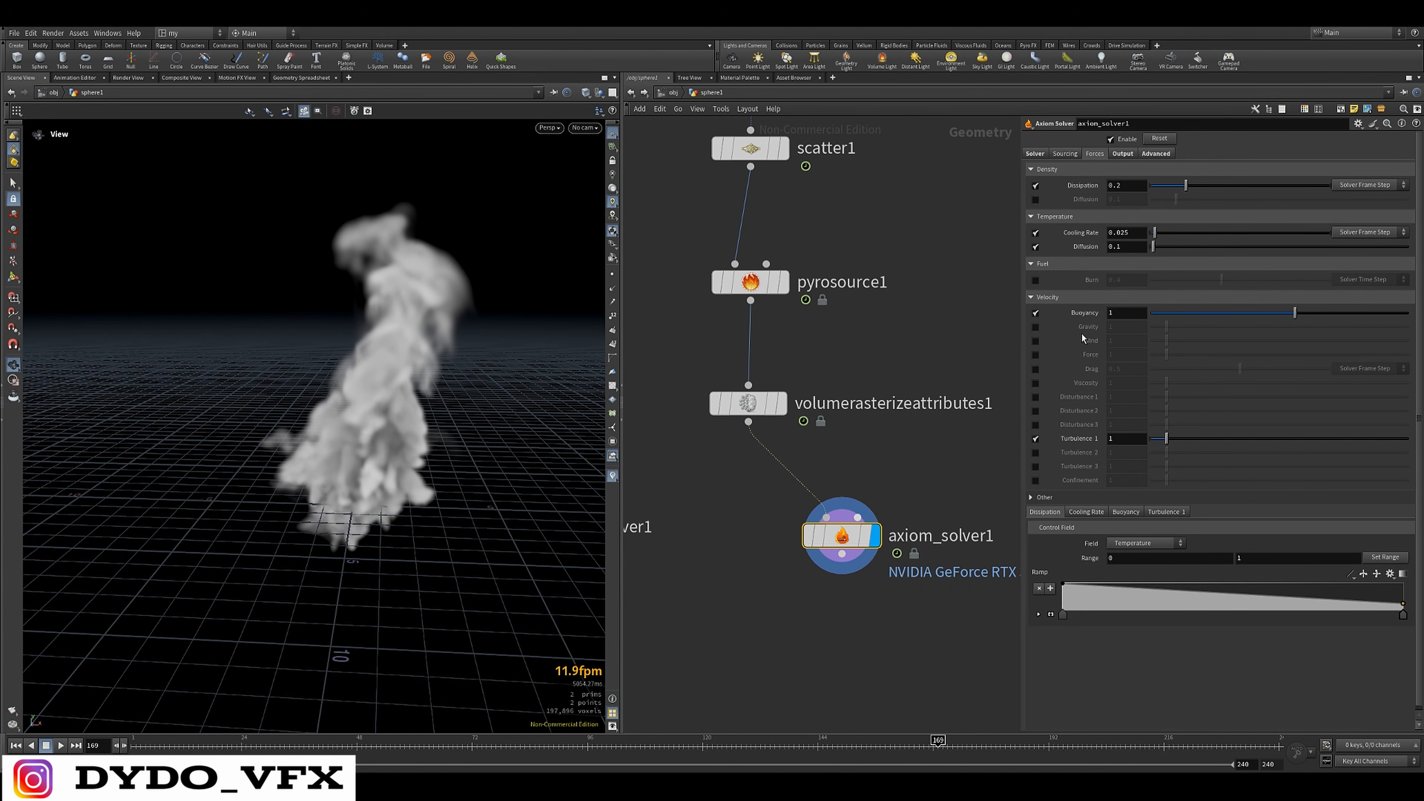
click(1036, 341)
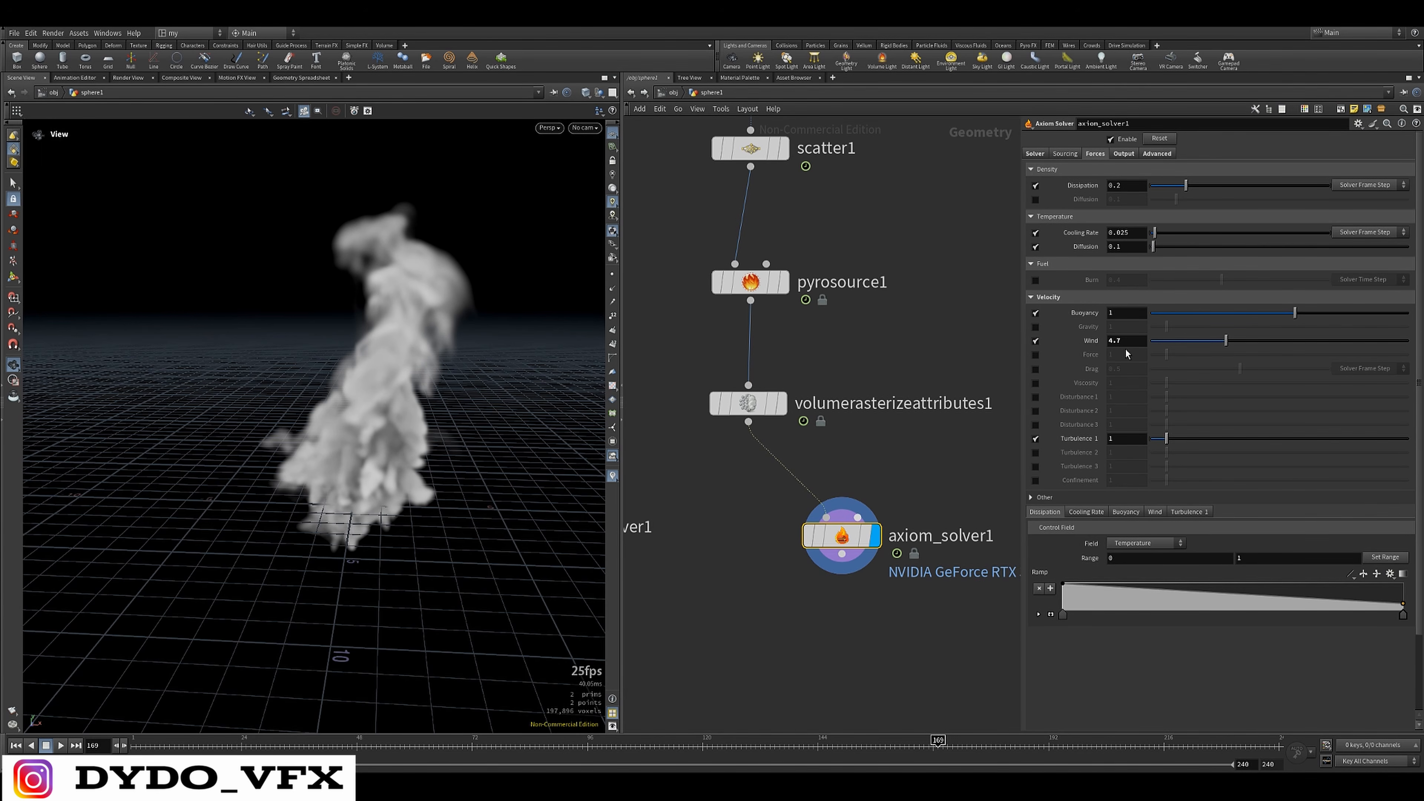
click(1153, 512)
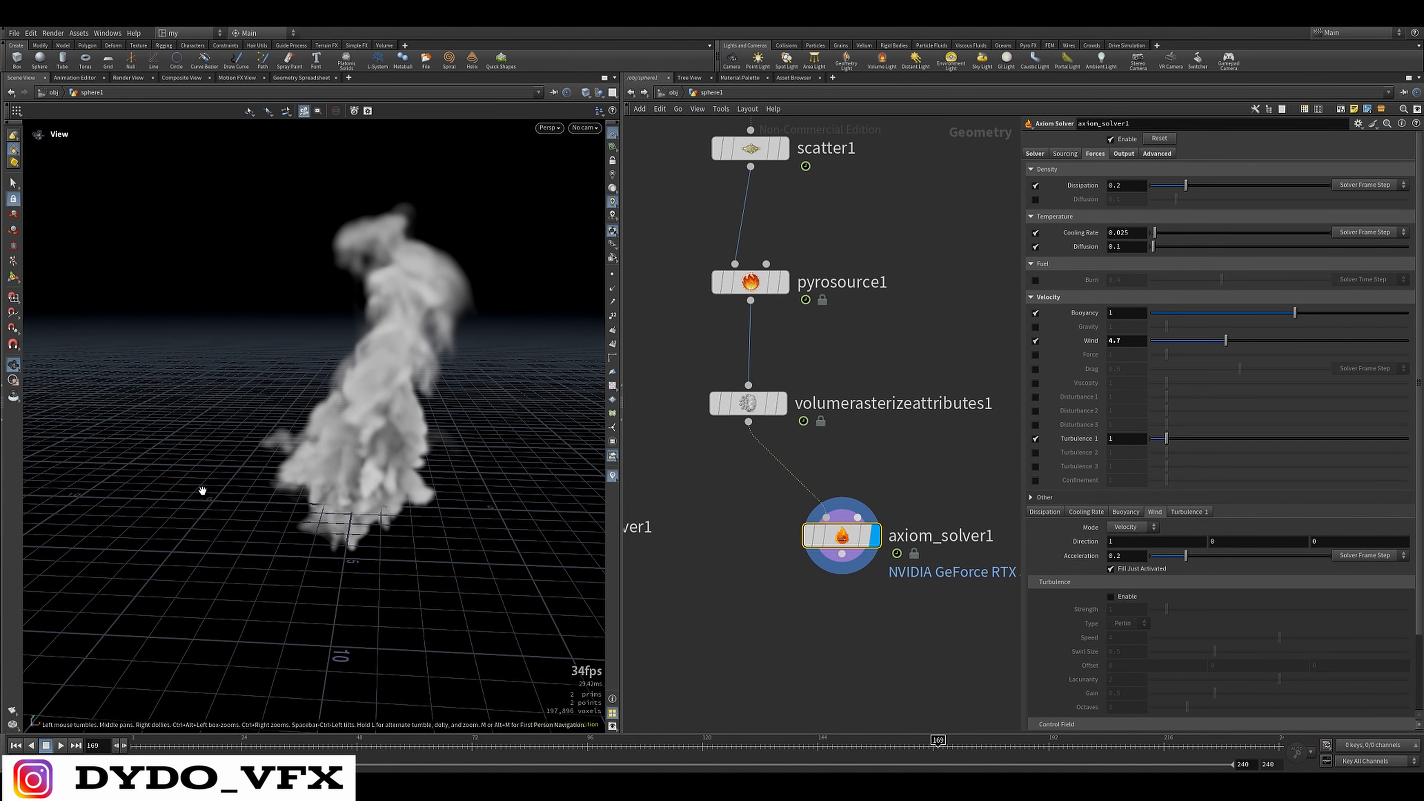
mouse_move(368, 518)
mouse_down()
mouse_move(386, 529)
mouse_move(351, 538)
mouse_move(345, 516)
mouse_up()
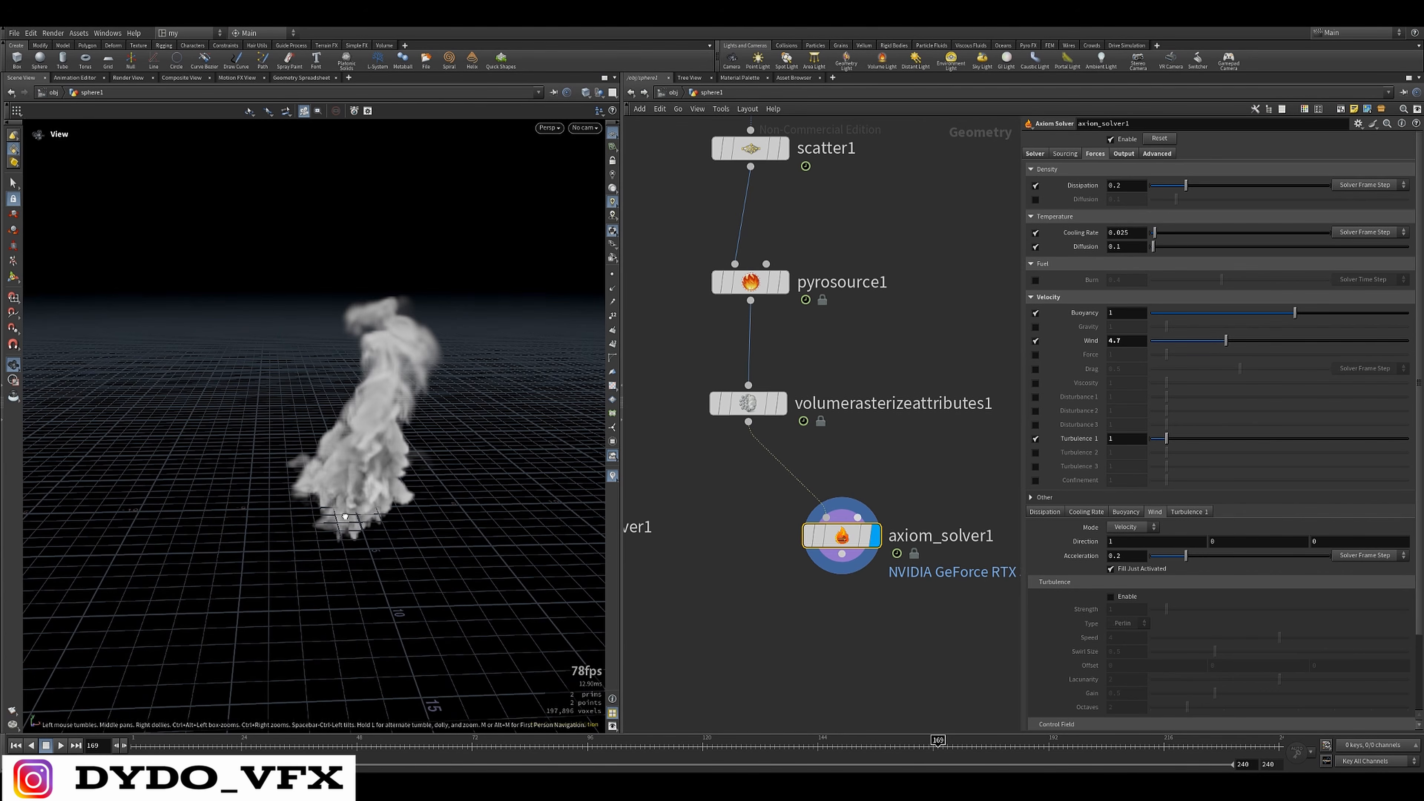
drag(1142, 542, 1094, 543)
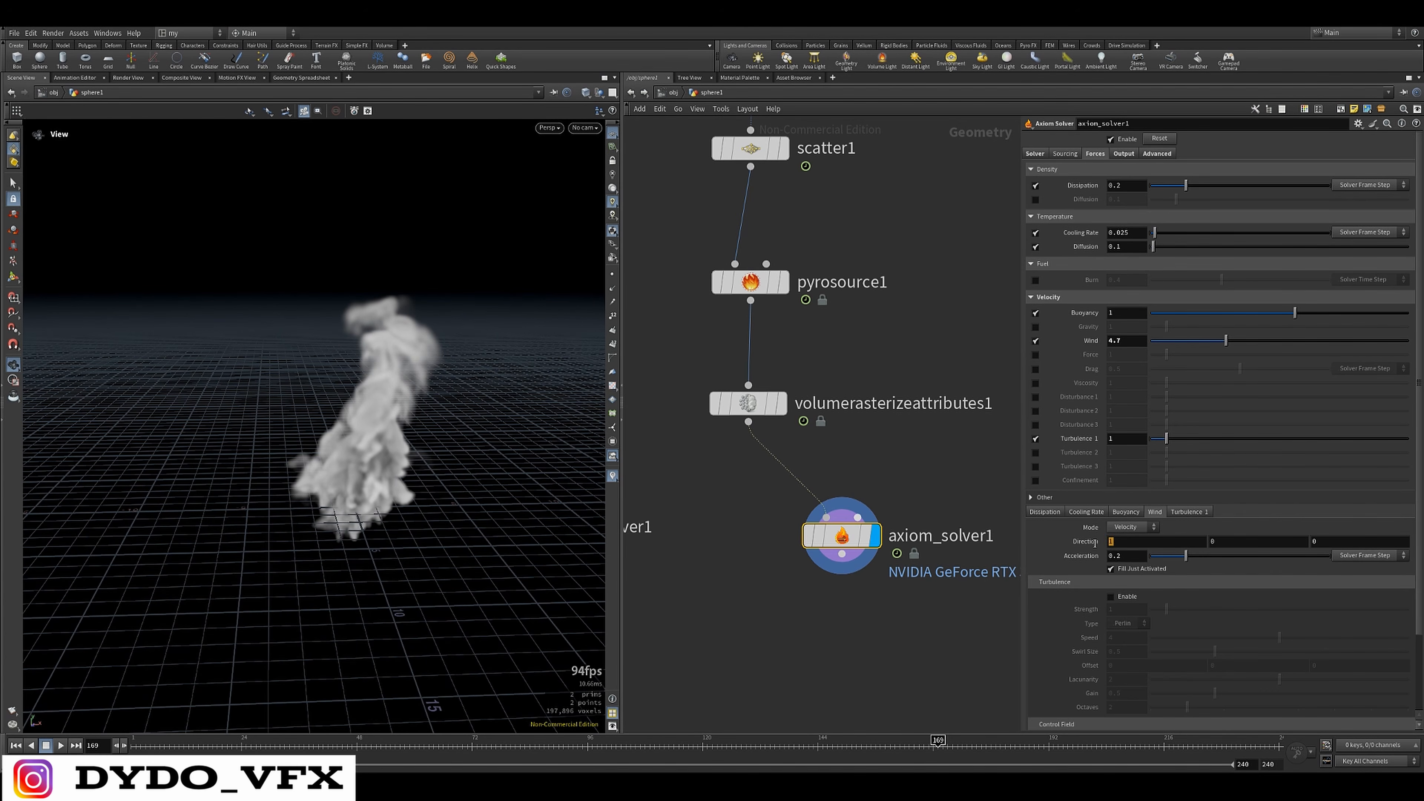
text(-1)
key(Return)
Replay the simulation from the first frame and examine how the wind affects the smoke
click(15, 745)
click(60, 745)
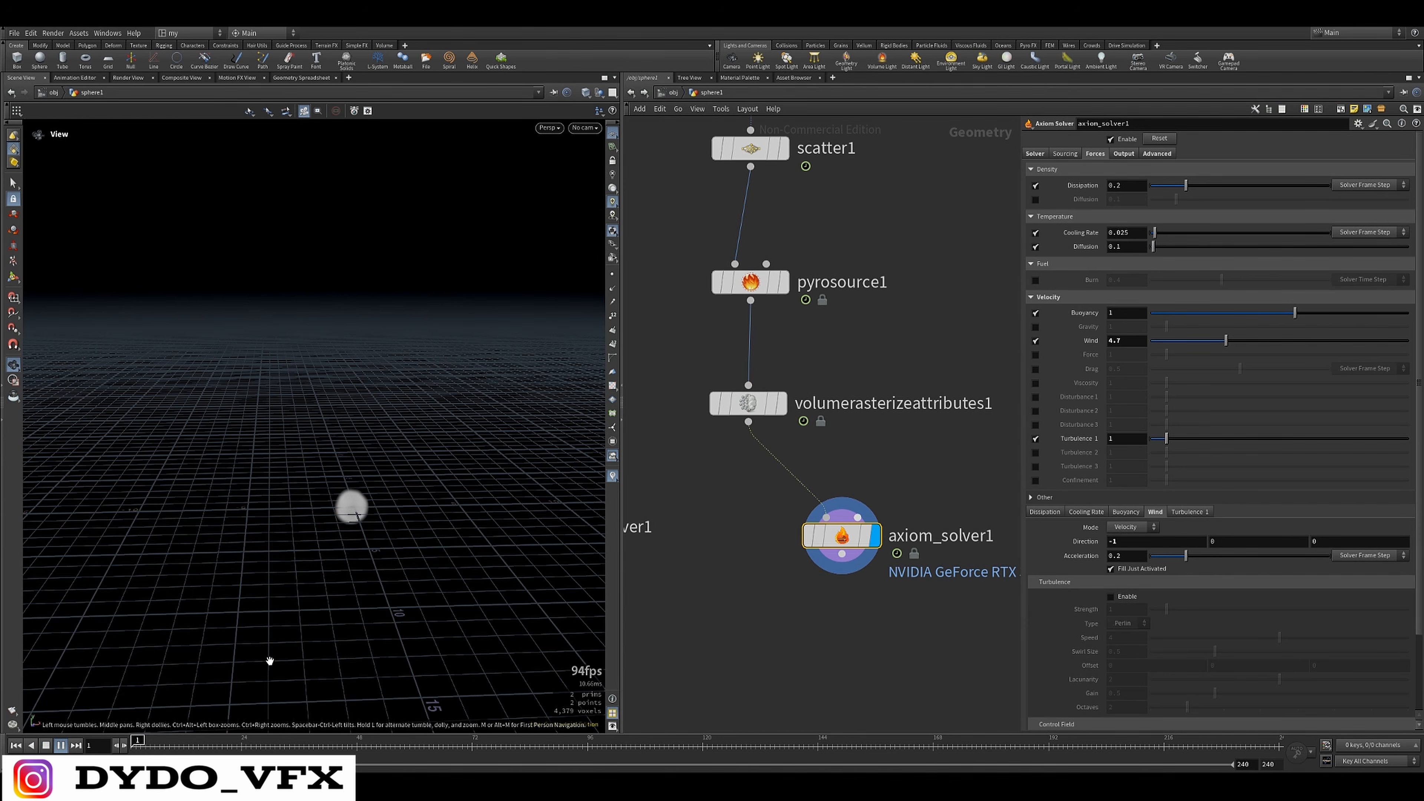
drag(342, 515, 230, 508)
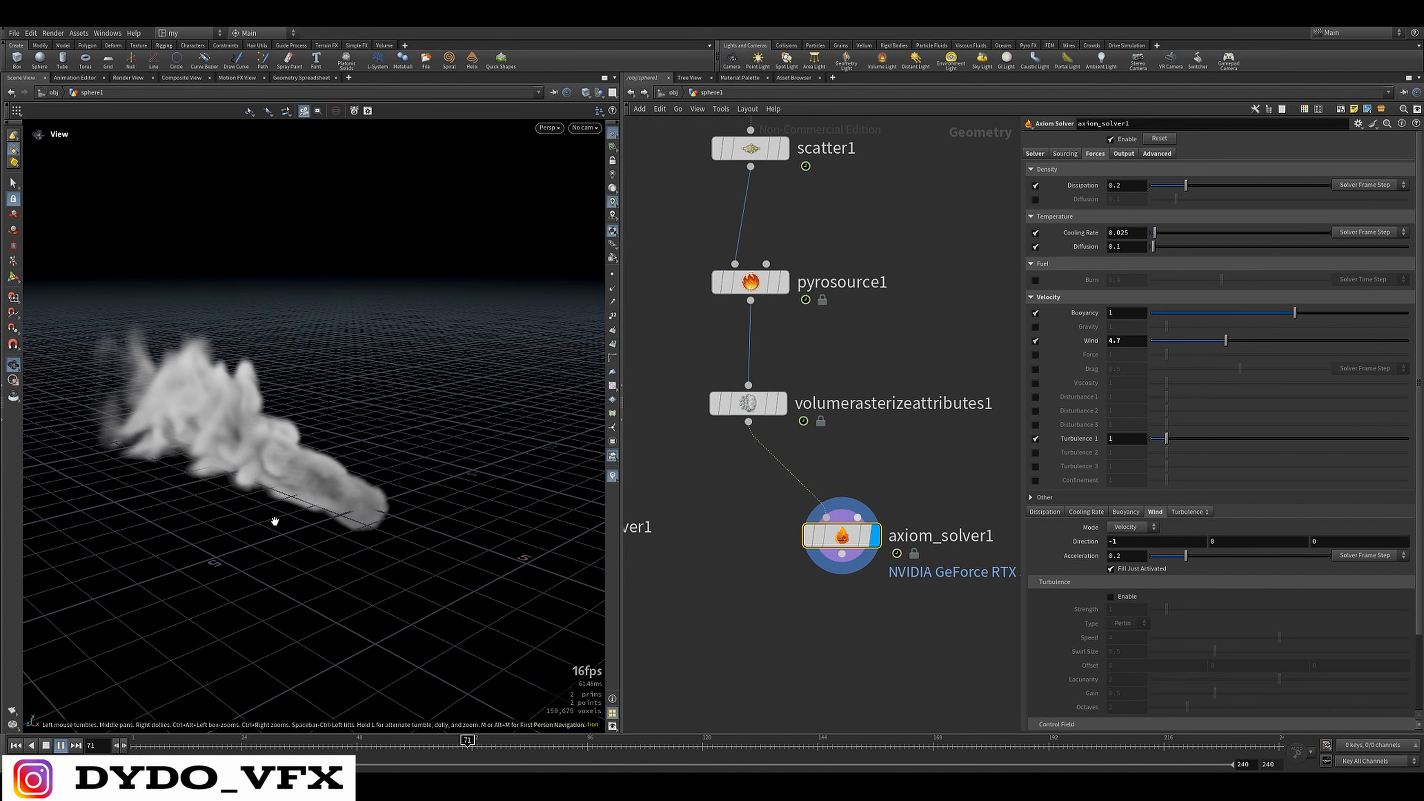
drag(271, 515, 376, 521)
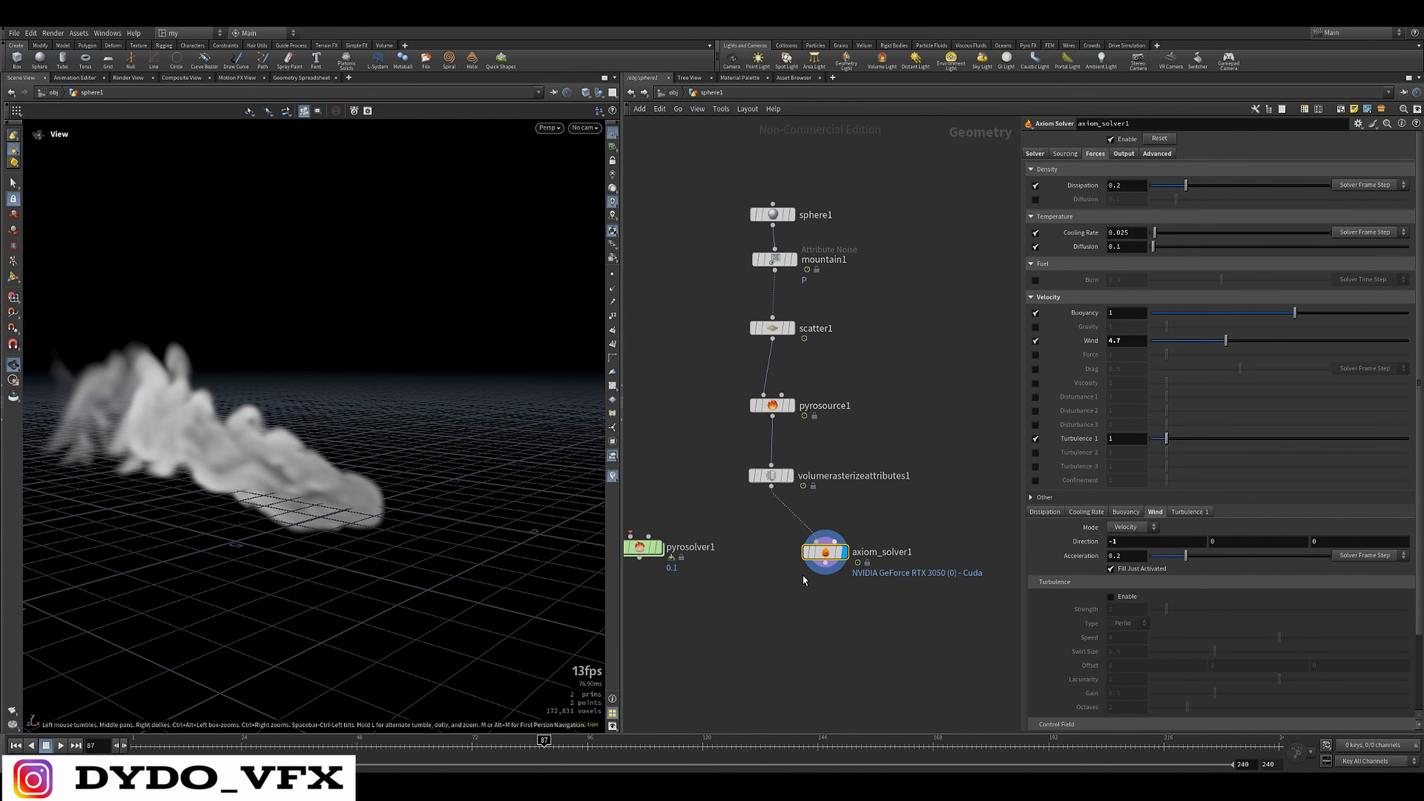
Wire the Volume Rasterize Attributes output into the Pyro Solver and display the Pyro Solver's result at frame 6
scroll(701, 499, up, 5)
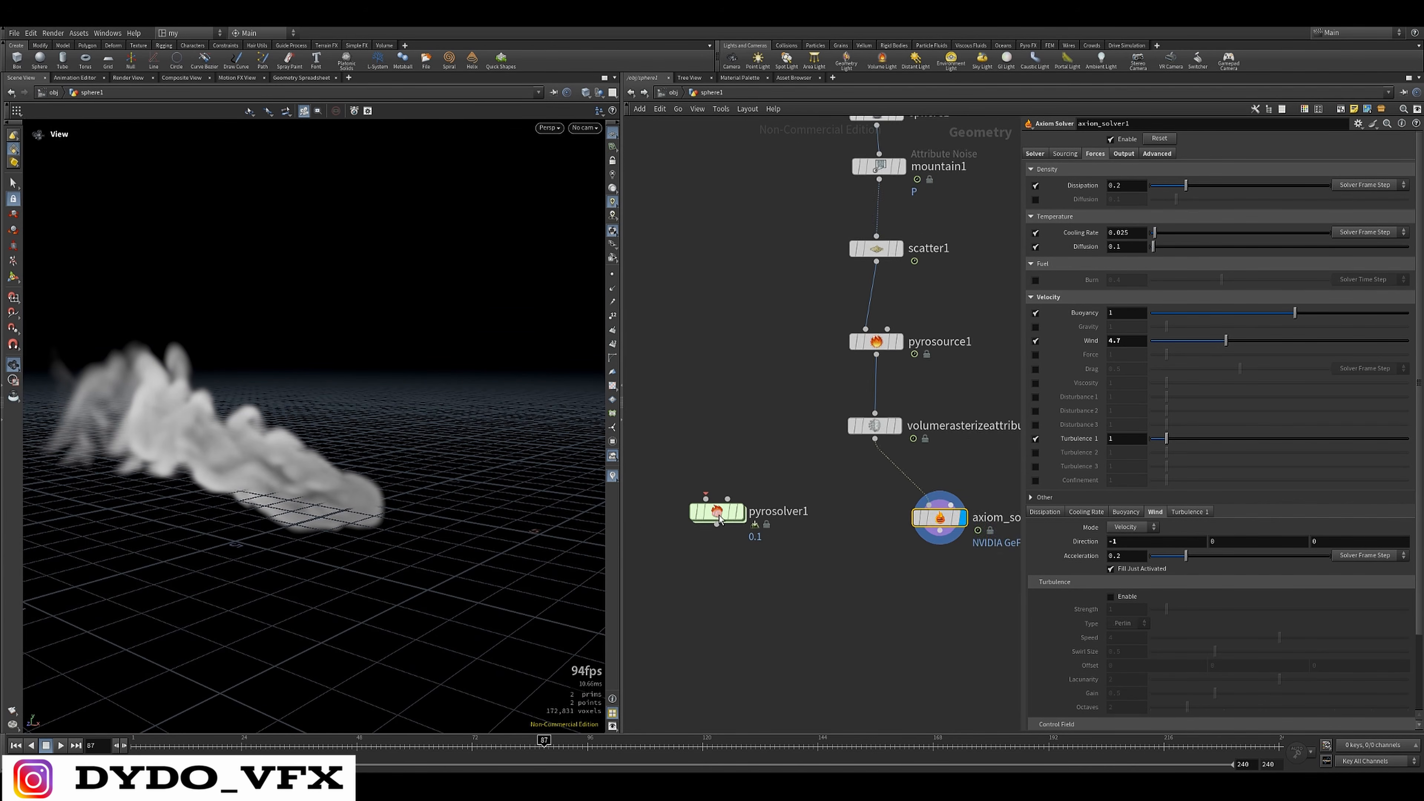
drag(945, 408, 816, 524)
scroll(816, 524, down, 3)
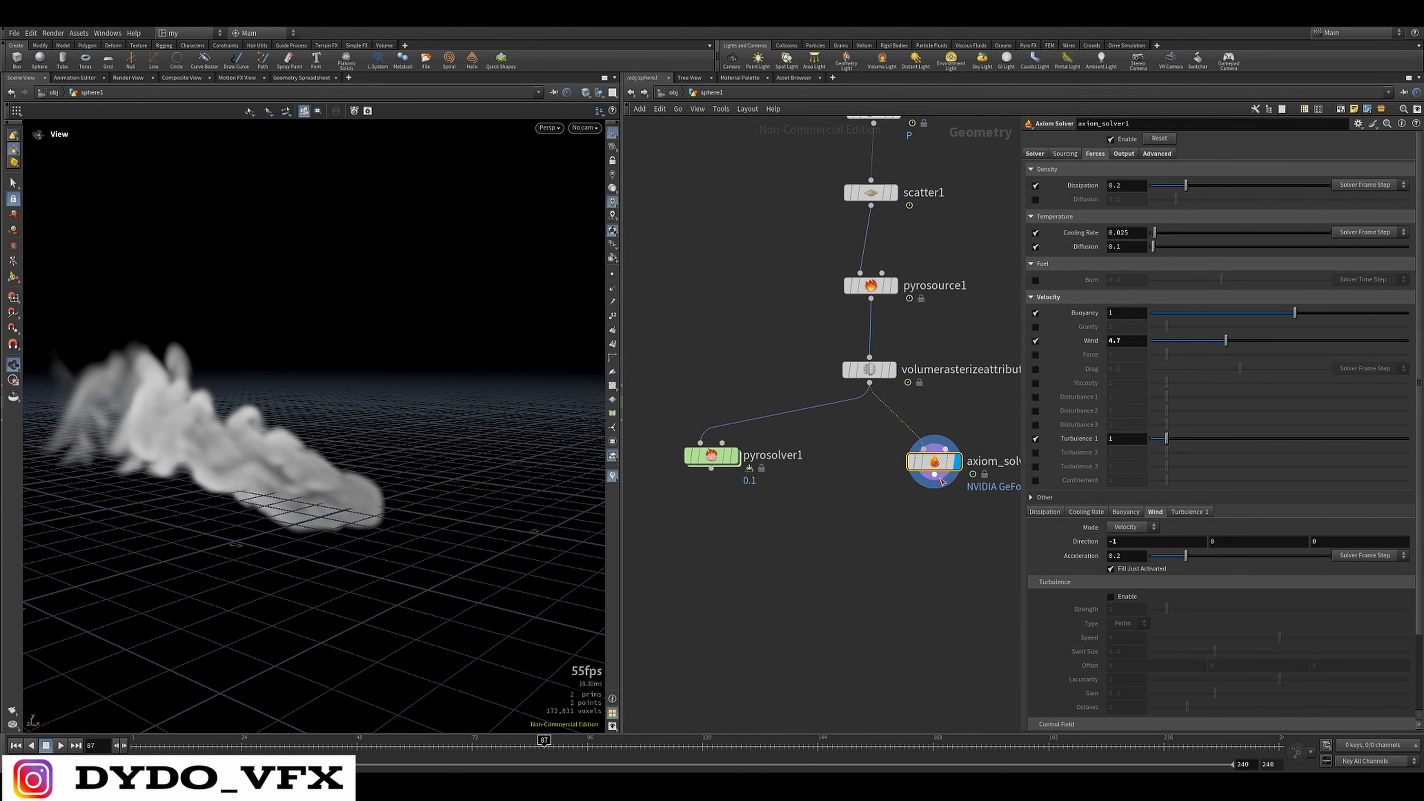
click(155, 744)
scroll(731, 519, up, 3)
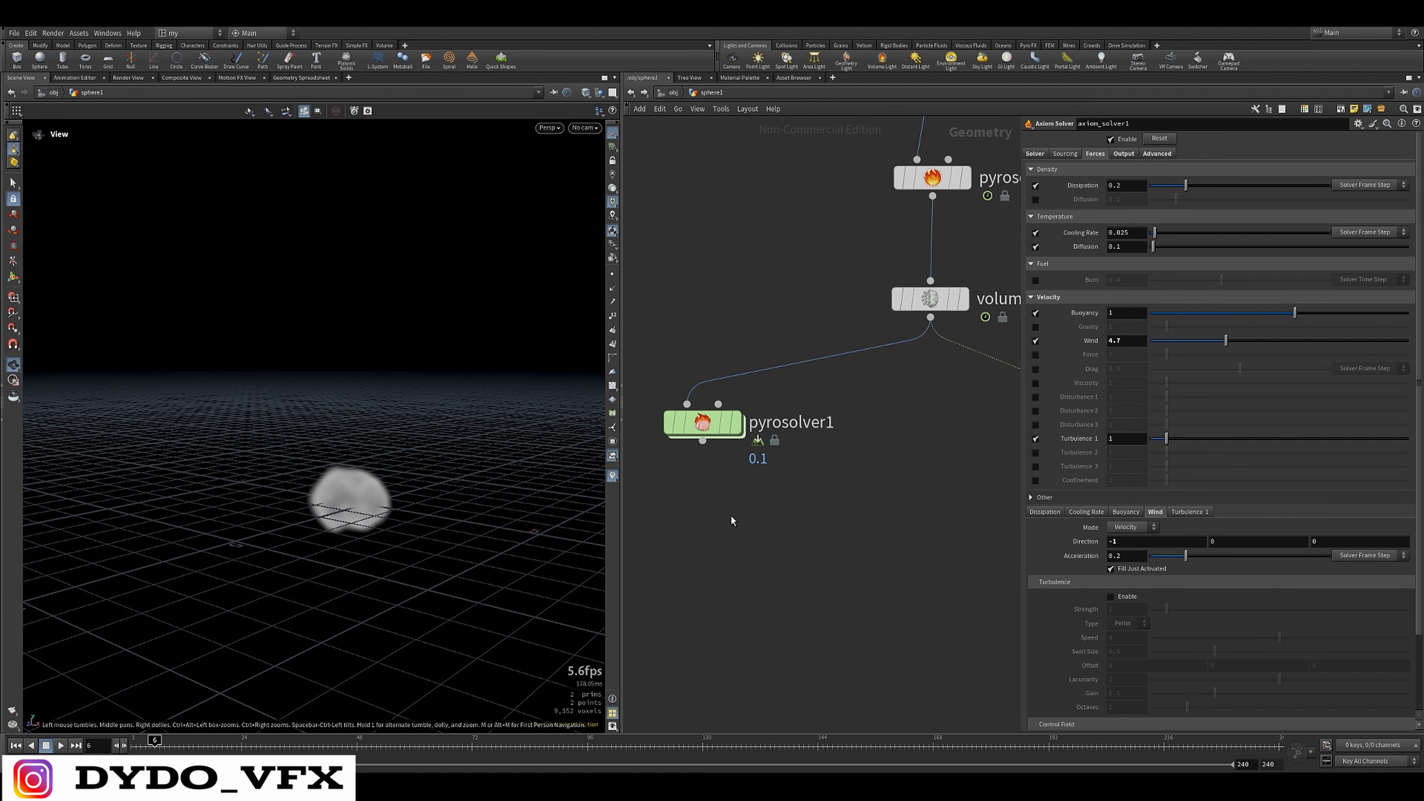
middle_drag(731, 520, 761, 570)
click(733, 472)
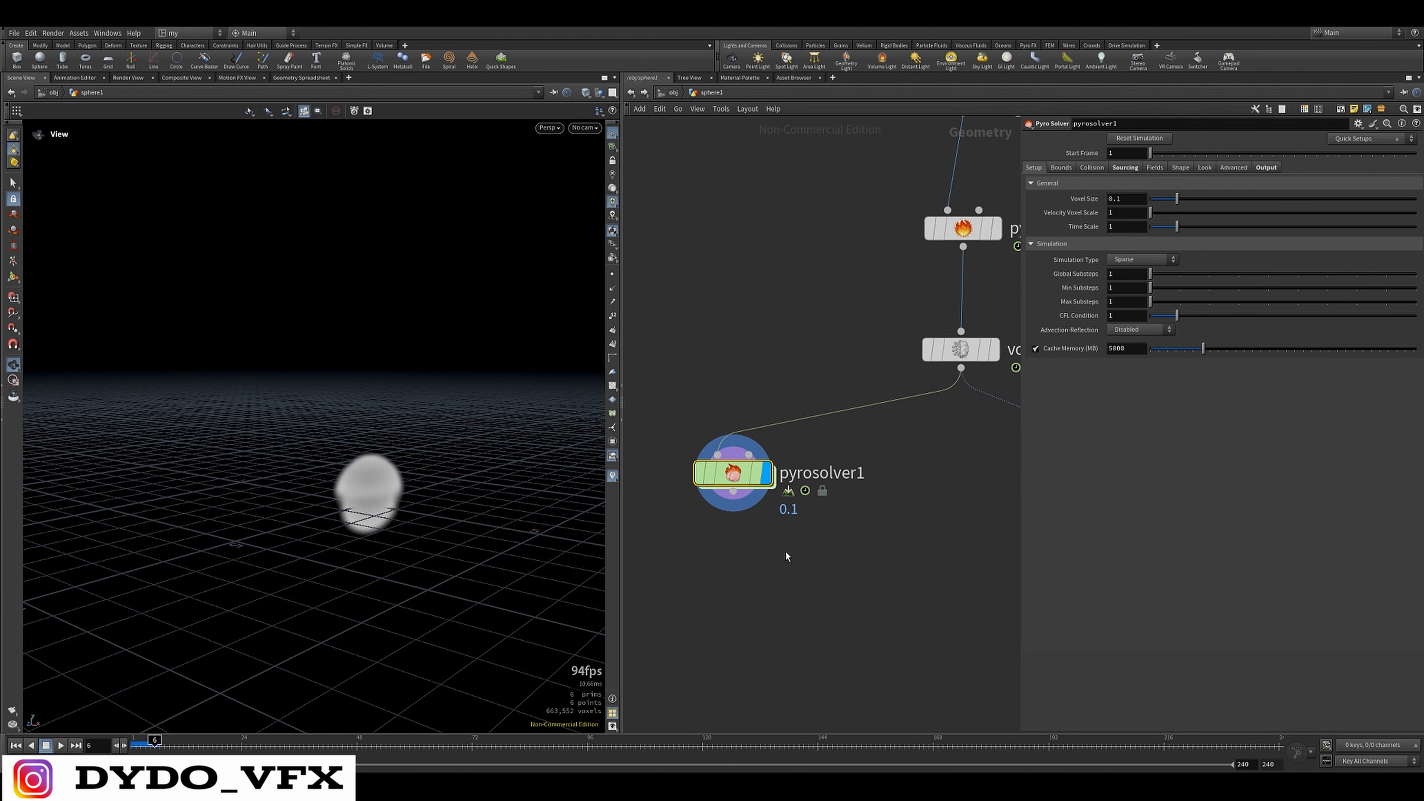
Play the Pyro Solver simulation to frame 82 and examine its smoke column and playback speed
key(Up)
scroll(365, 540, down, 3)
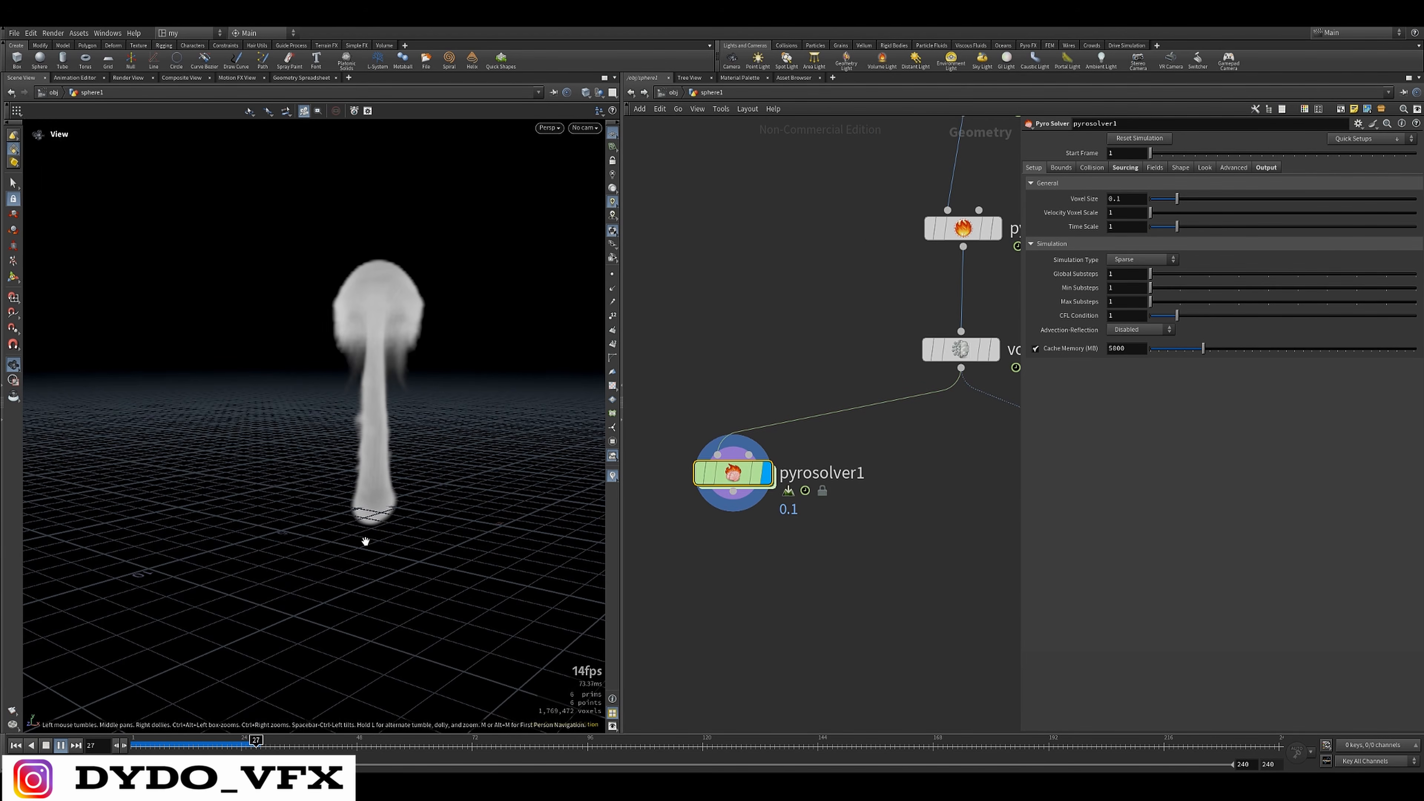
drag(527, 637, 571, 640)
drag(404, 471, 488, 552)
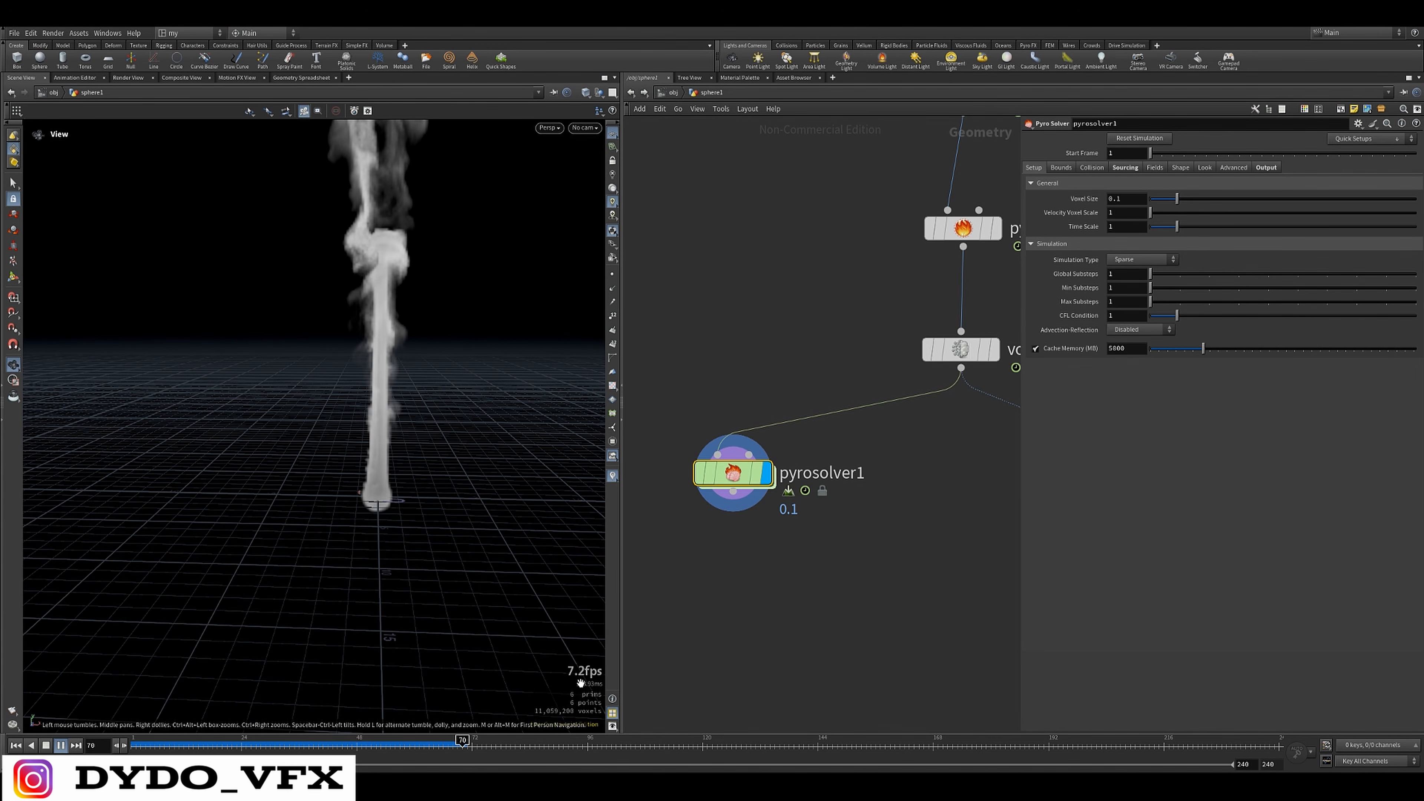
key(Up)
Switch the display back to the Axiom Solver and replay its simulation from the start for comparison
middle_drag(995, 491, 657, 516)
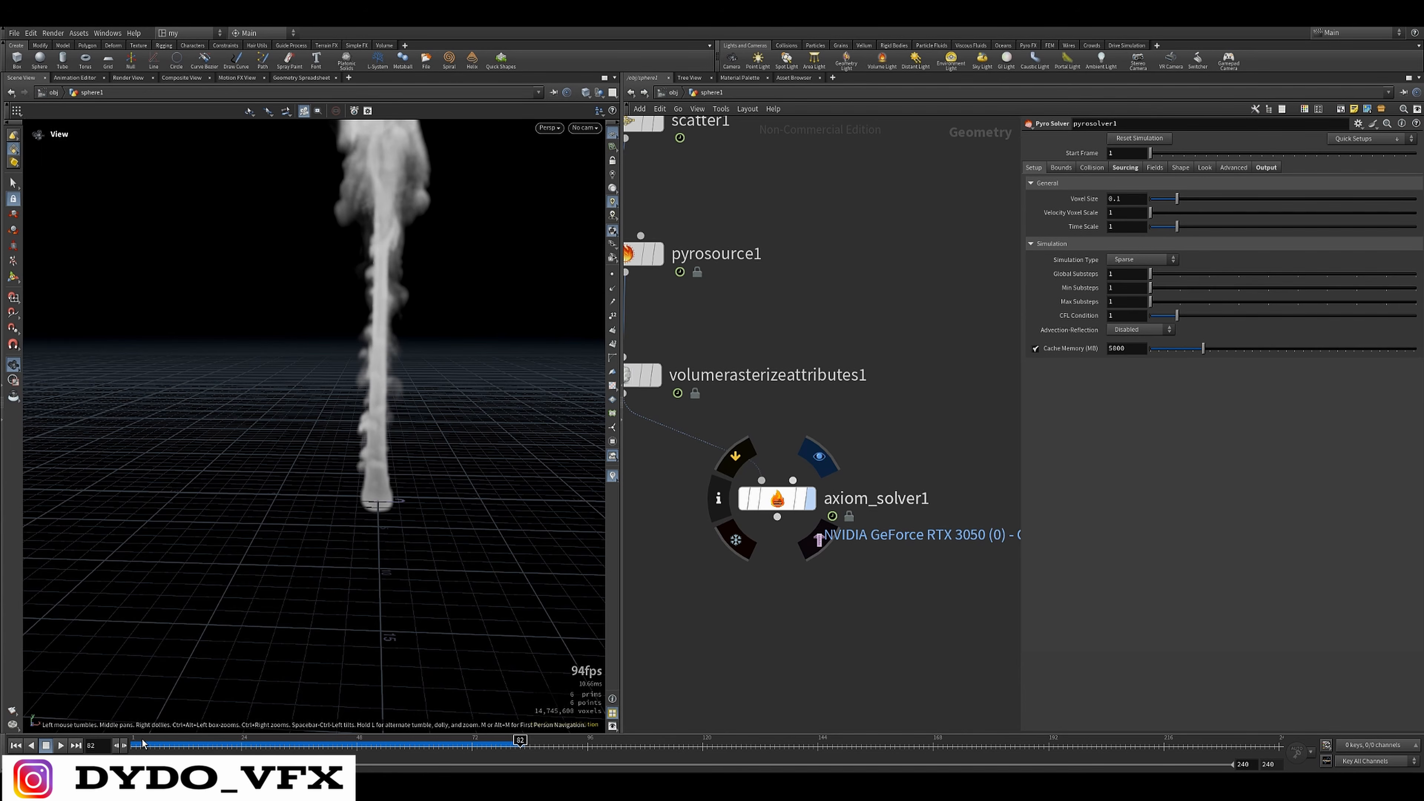
drag(140, 743, 125, 742)
key(Up)
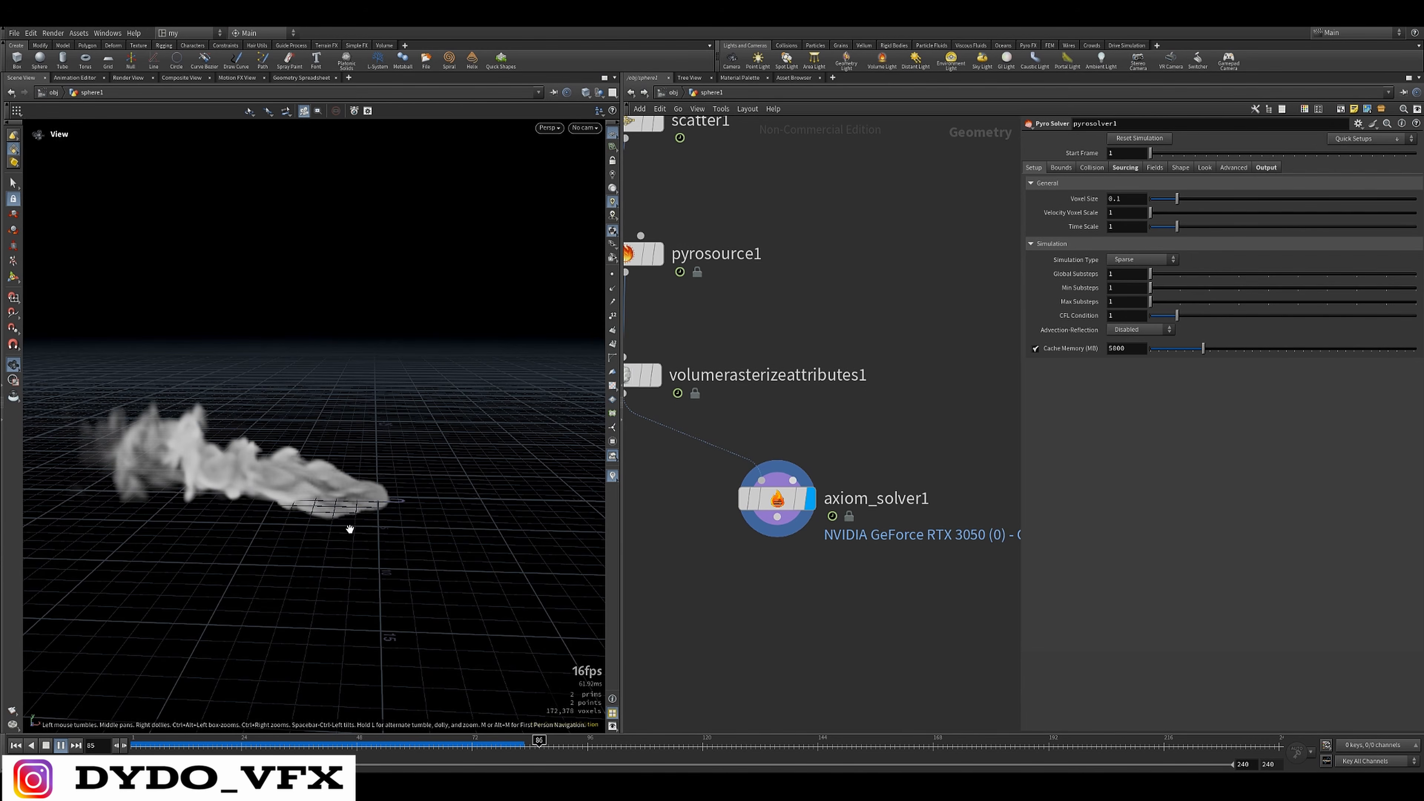
drag(350, 529, 314, 533)
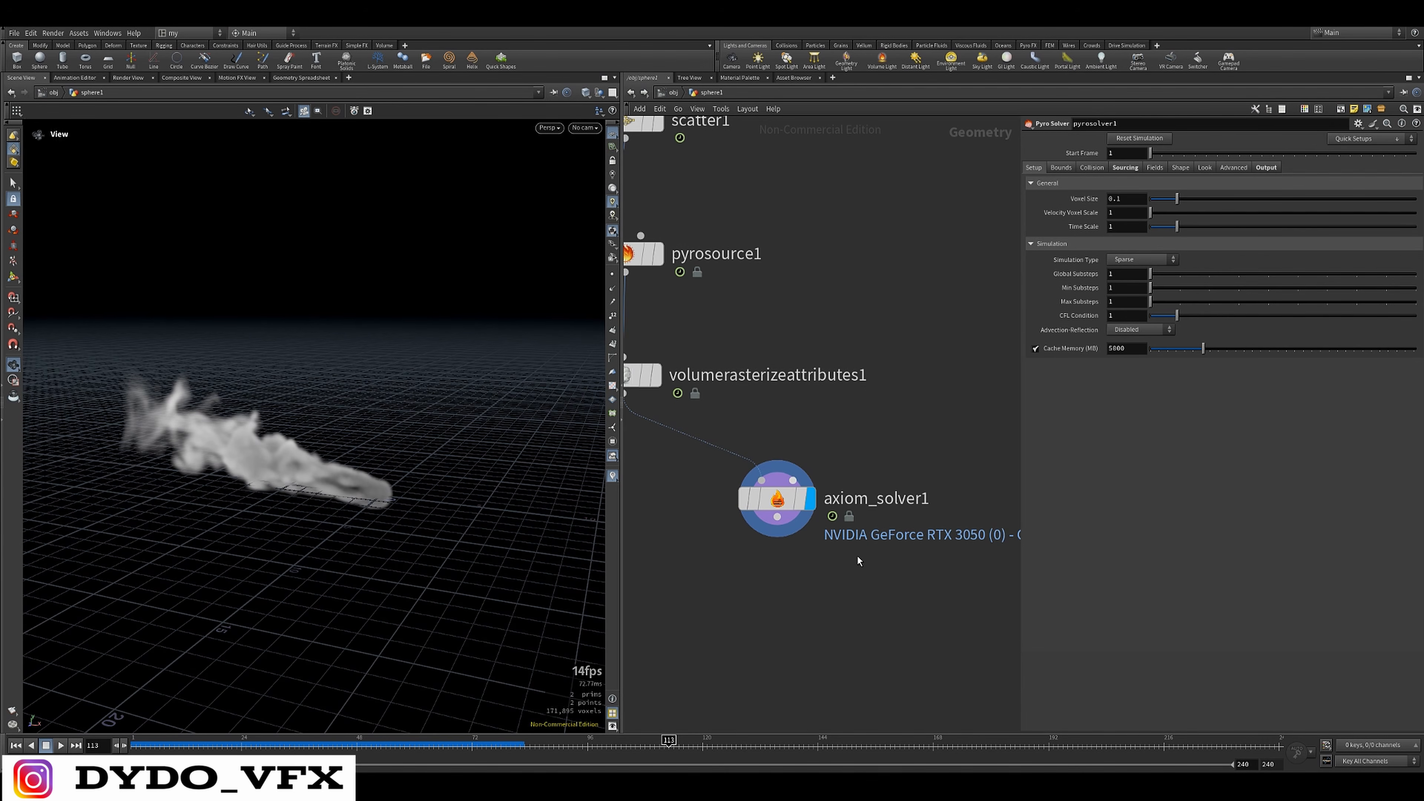
Show the Axiom Solver's main solver settings and examine the smoke at an earlier frame, around frame 86
scroll(841, 561, down, 5)
click(740, 511)
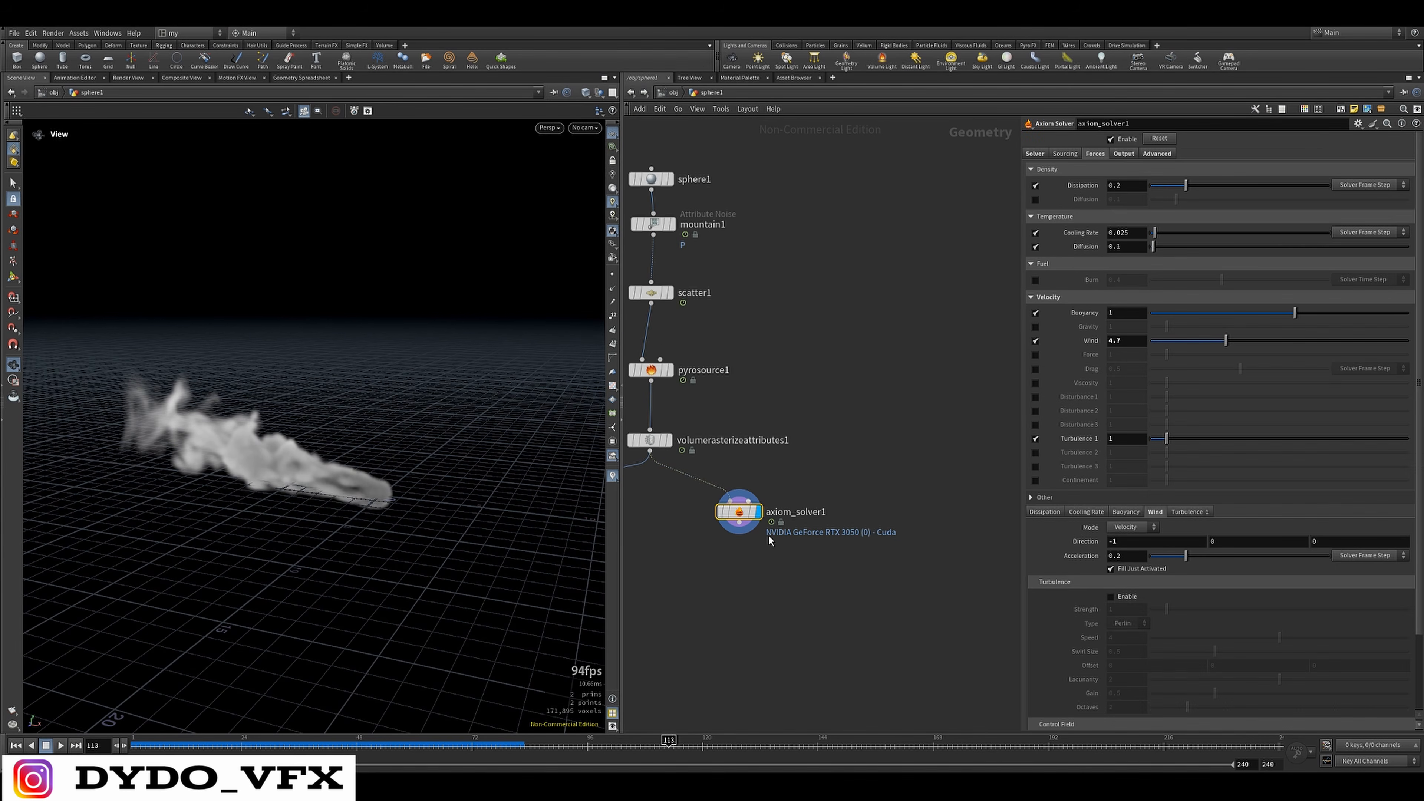
click(1034, 154)
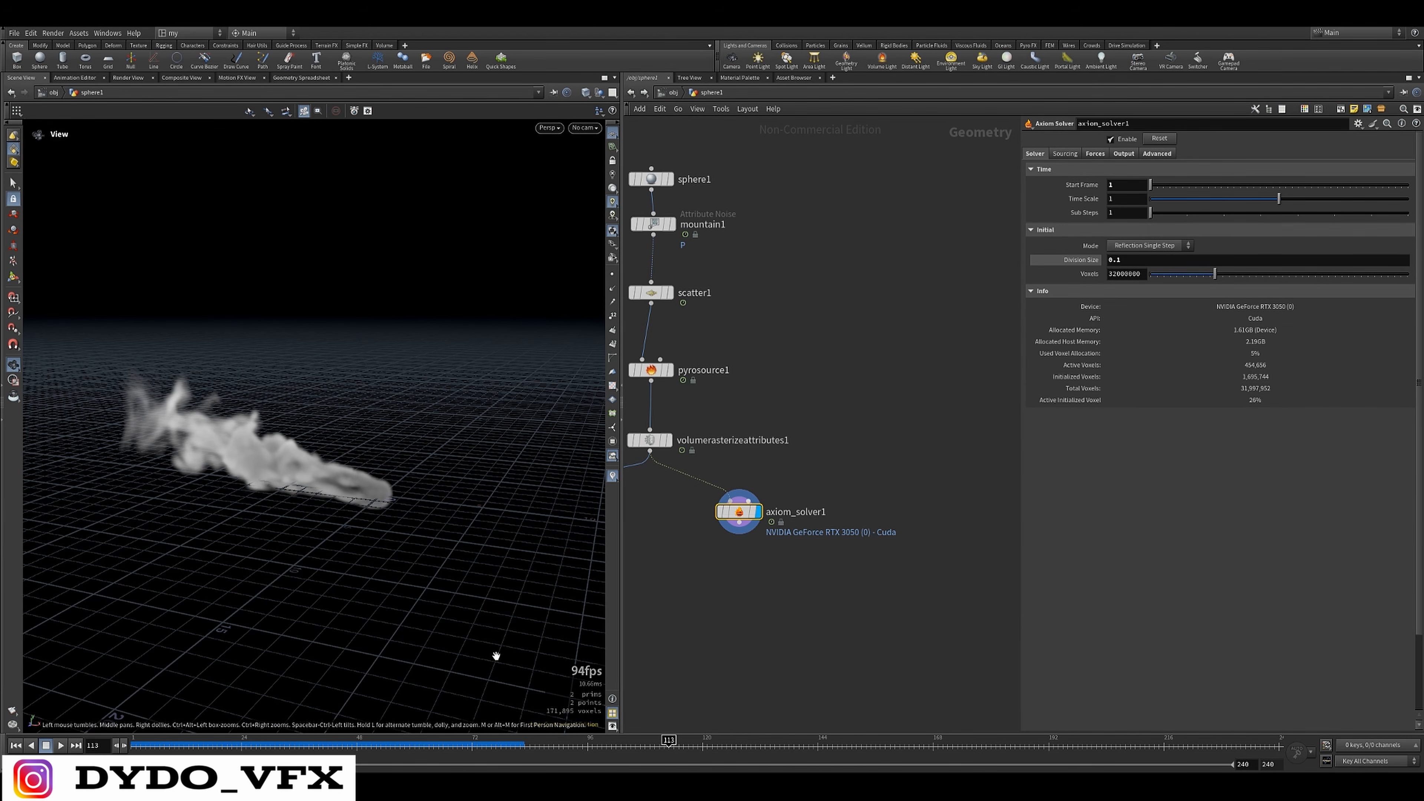
drag(672, 745, 525, 747)
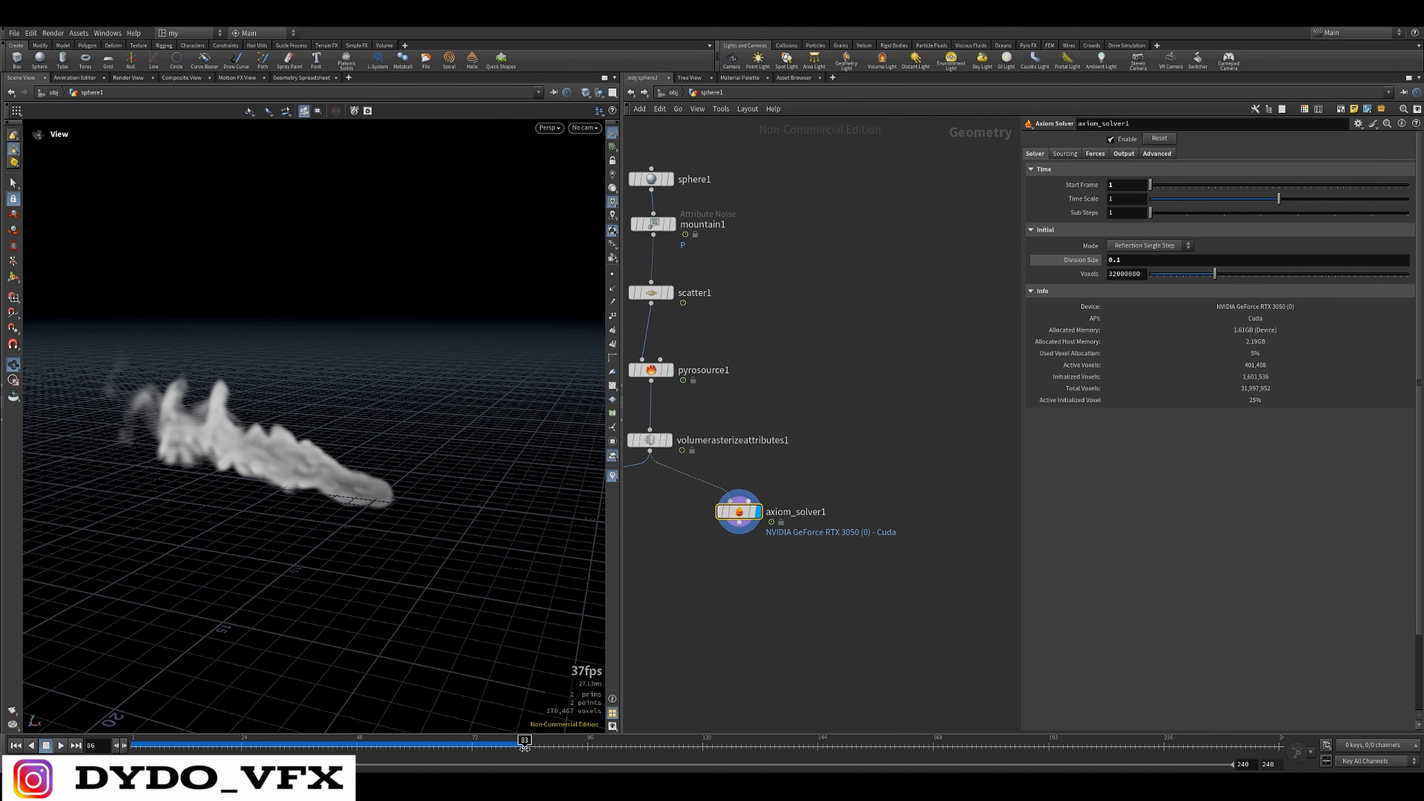
scroll(768, 566, up, 3)
drag(314, 465, 260, 470)
middle_drag(699, 561, 795, 516)
drag(354, 456, 164, 493)
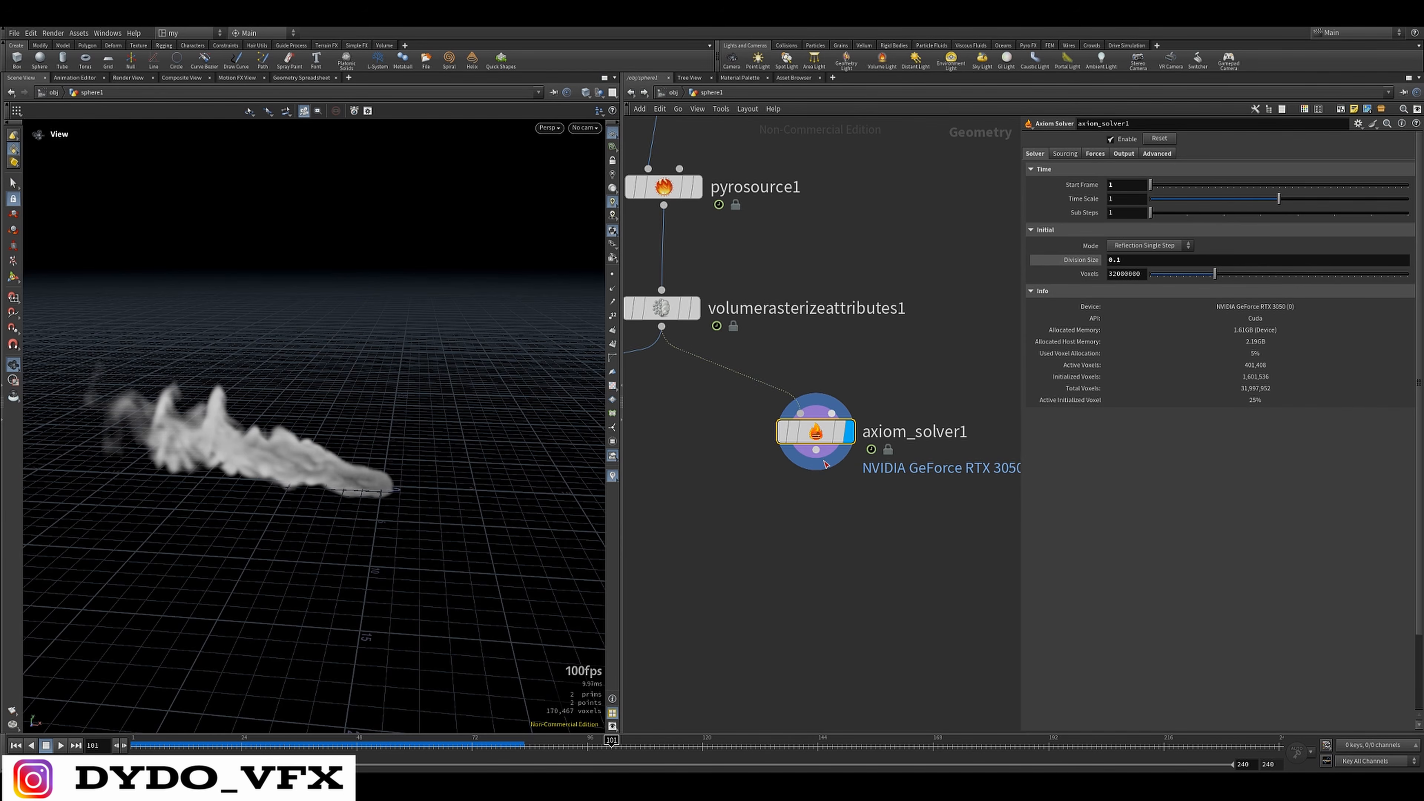
Show the Pyro Source node's parameters while the Axiom Solver remains displayed
middle_drag(772, 358, 824, 407)
drag(879, 310, 702, 393)
middle_drag(870, 197, 888, 317)
drag(888, 318, 729, 371)
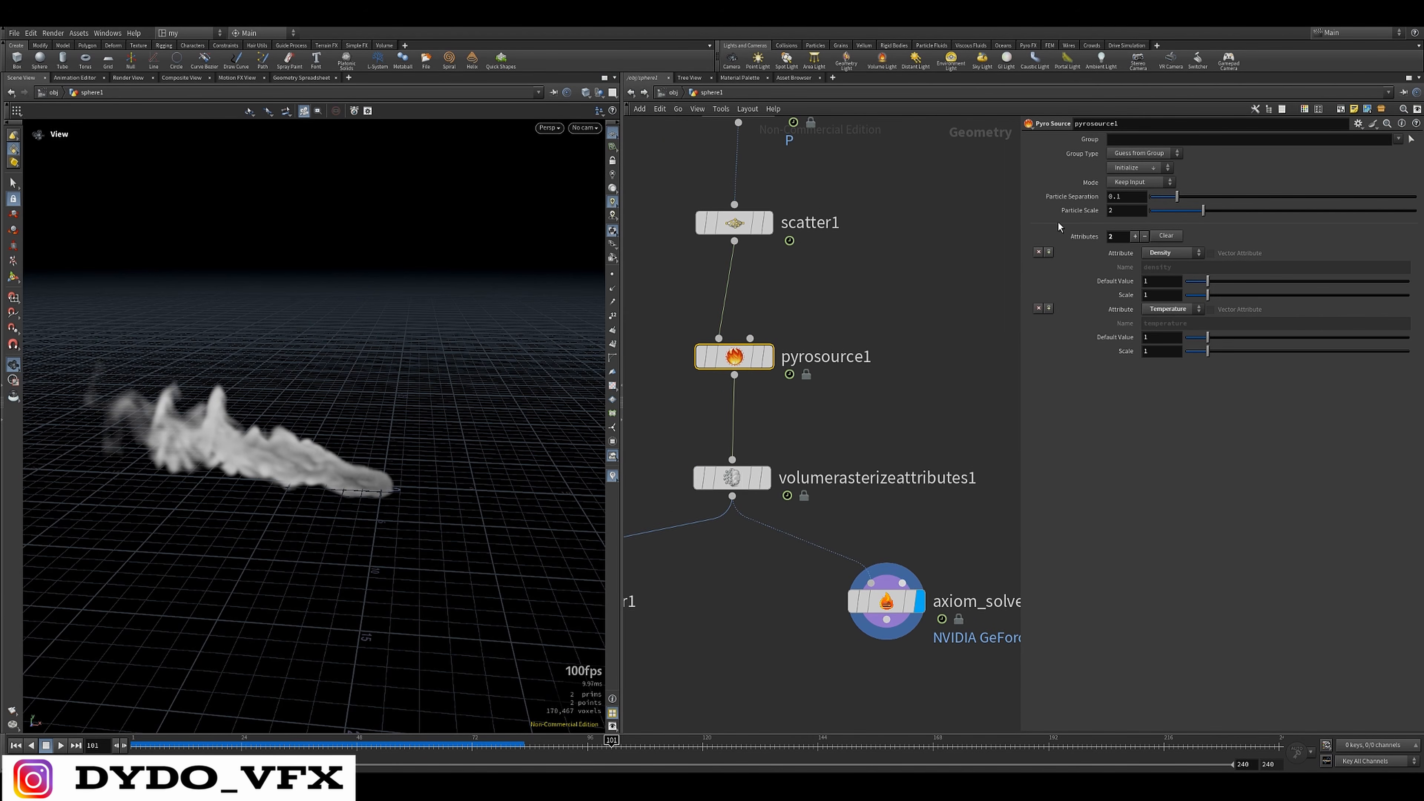
Apply the Source Burn preset to the Pyro Source node to add a Burn attribute
click(1143, 169)
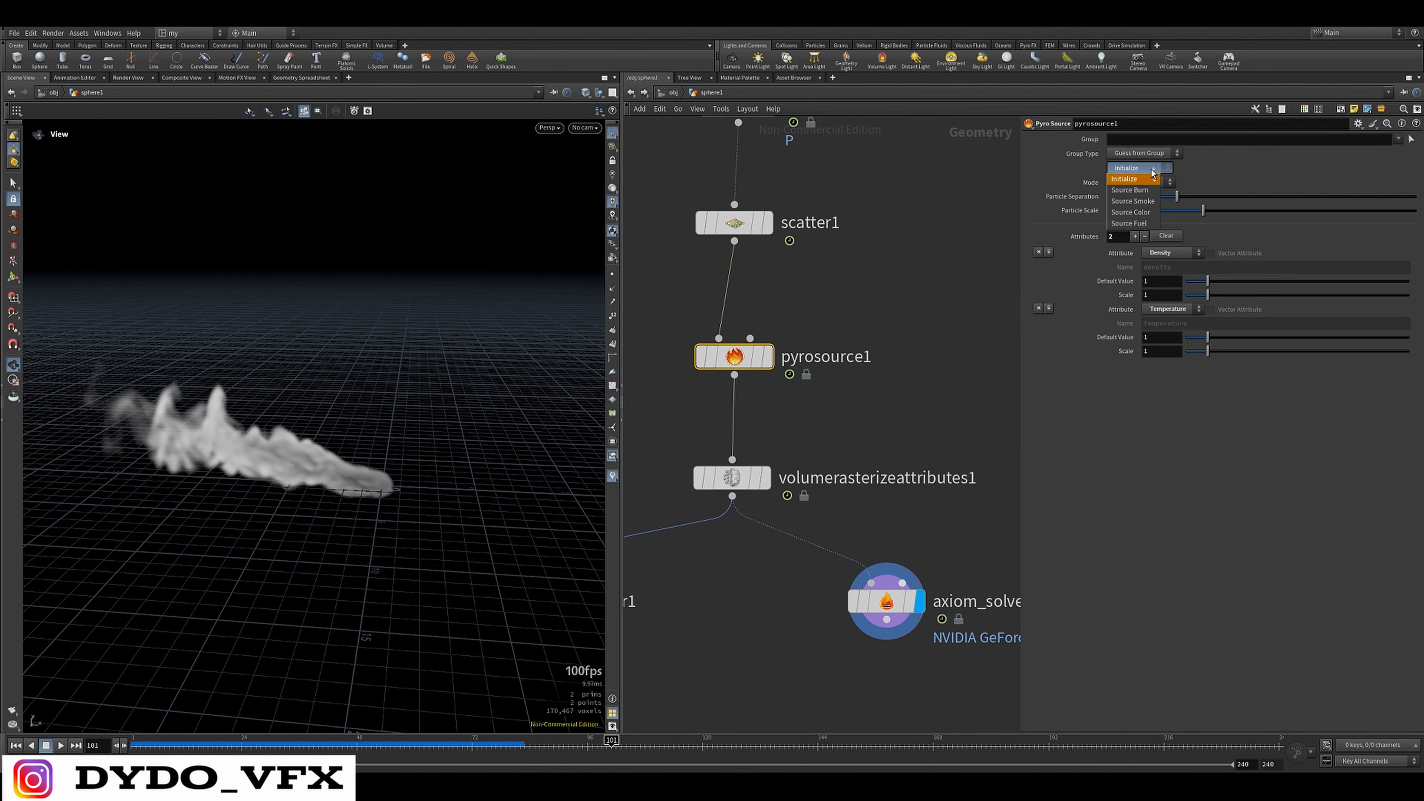
click(1141, 190)
middle_drag(1007, 402, 979, 370)
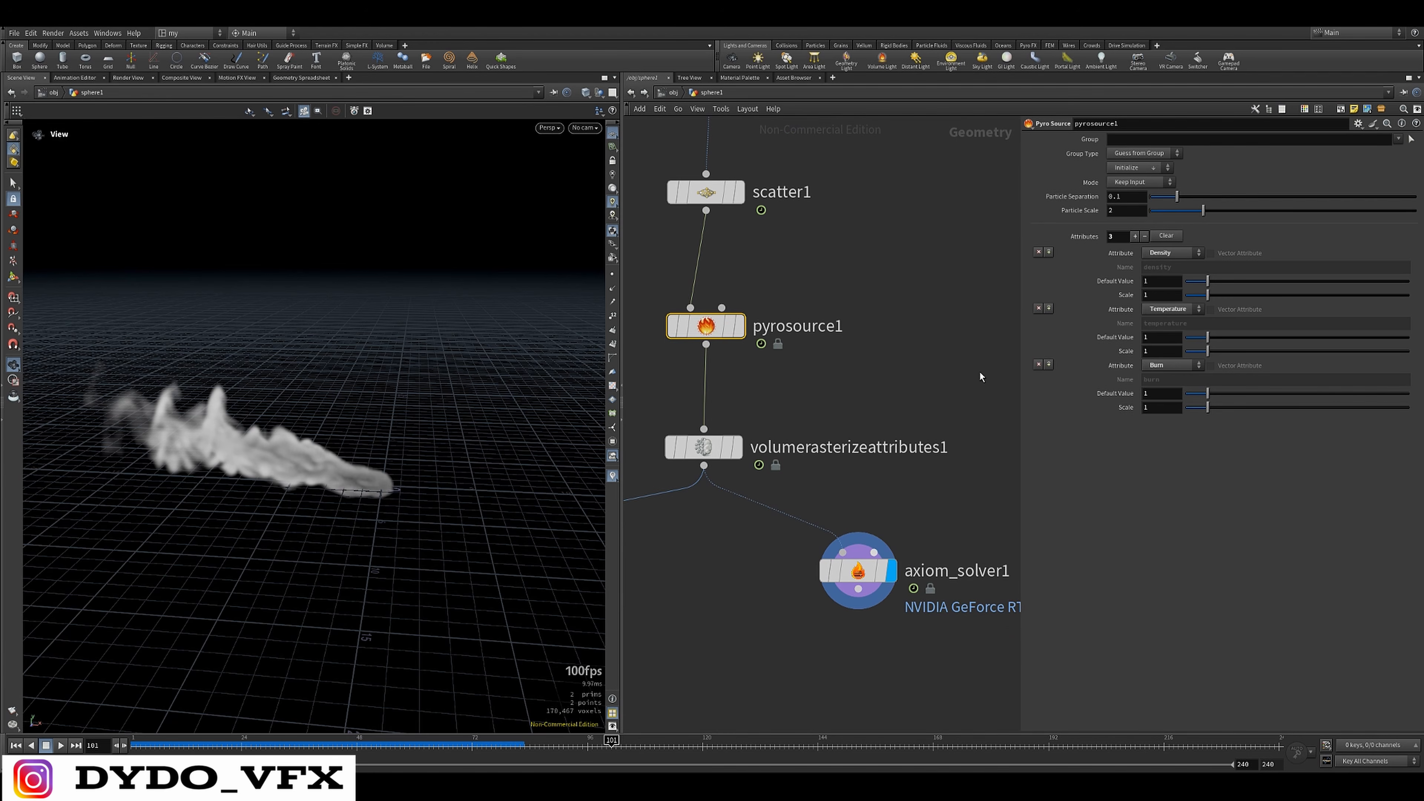
Add burn to the attributes rasterized by the Volume Rasterize Attributes node
click(704, 447)
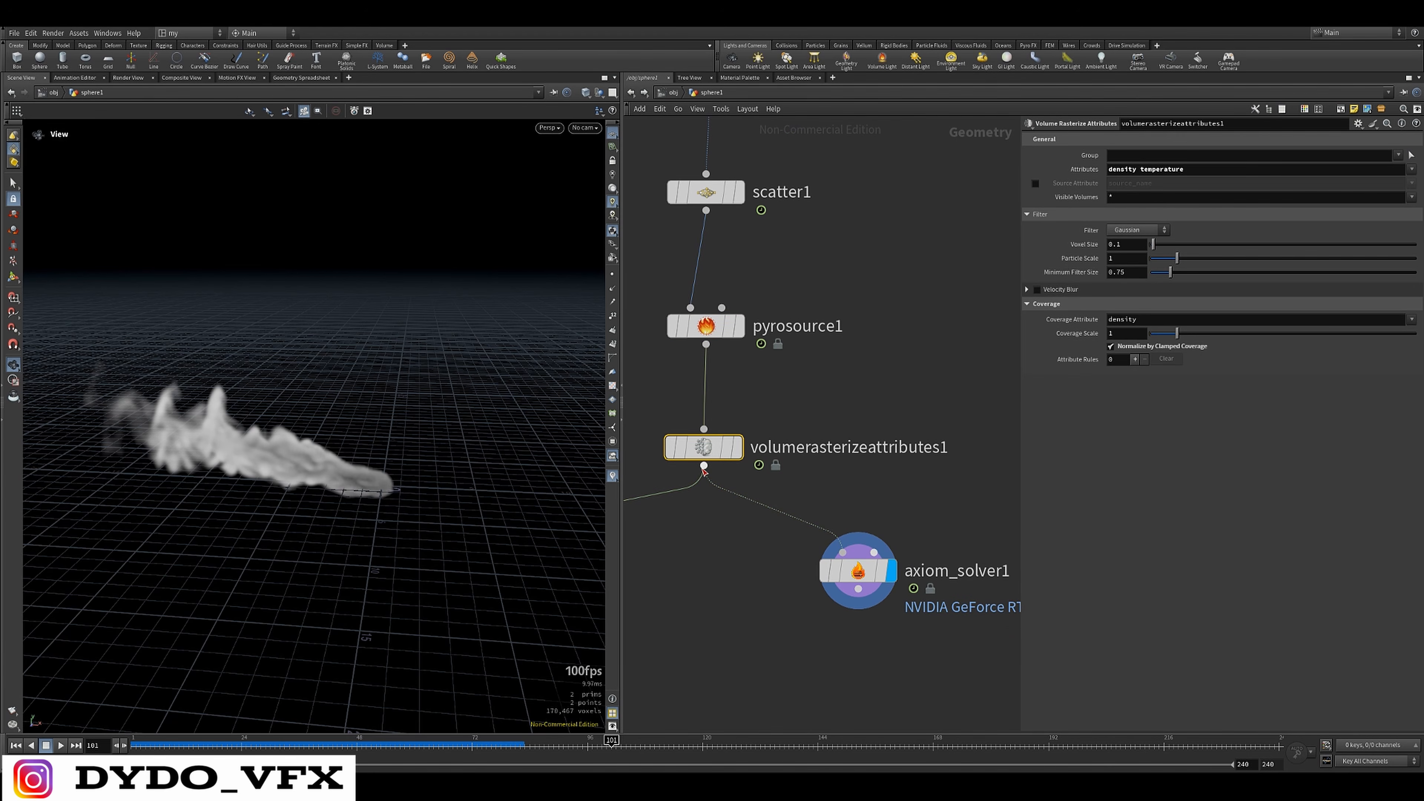
click(1411, 169)
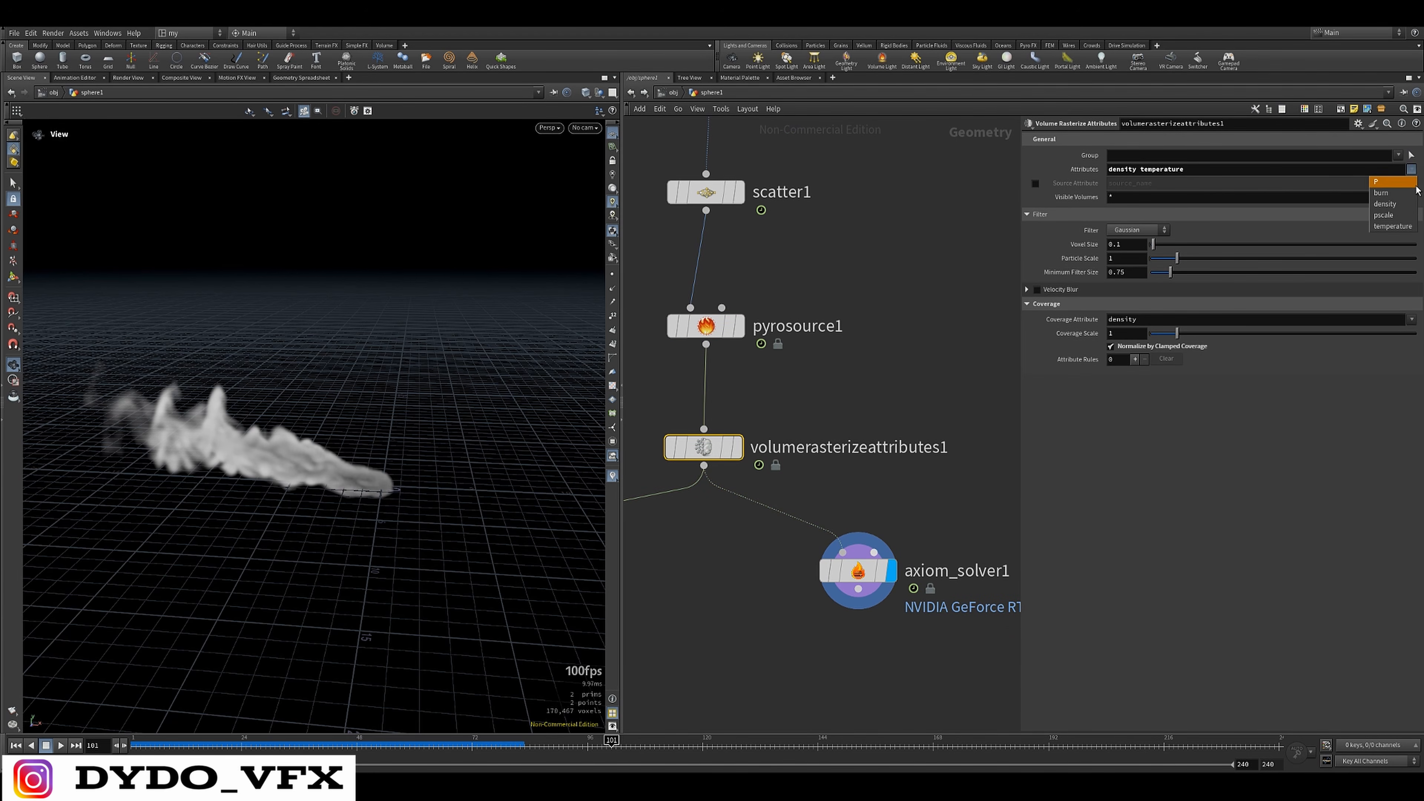
click(1398, 194)
Show the Axiom Solver's sourcing fields and replay its simulation from the first frame
drag(968, 522, 734, 645)
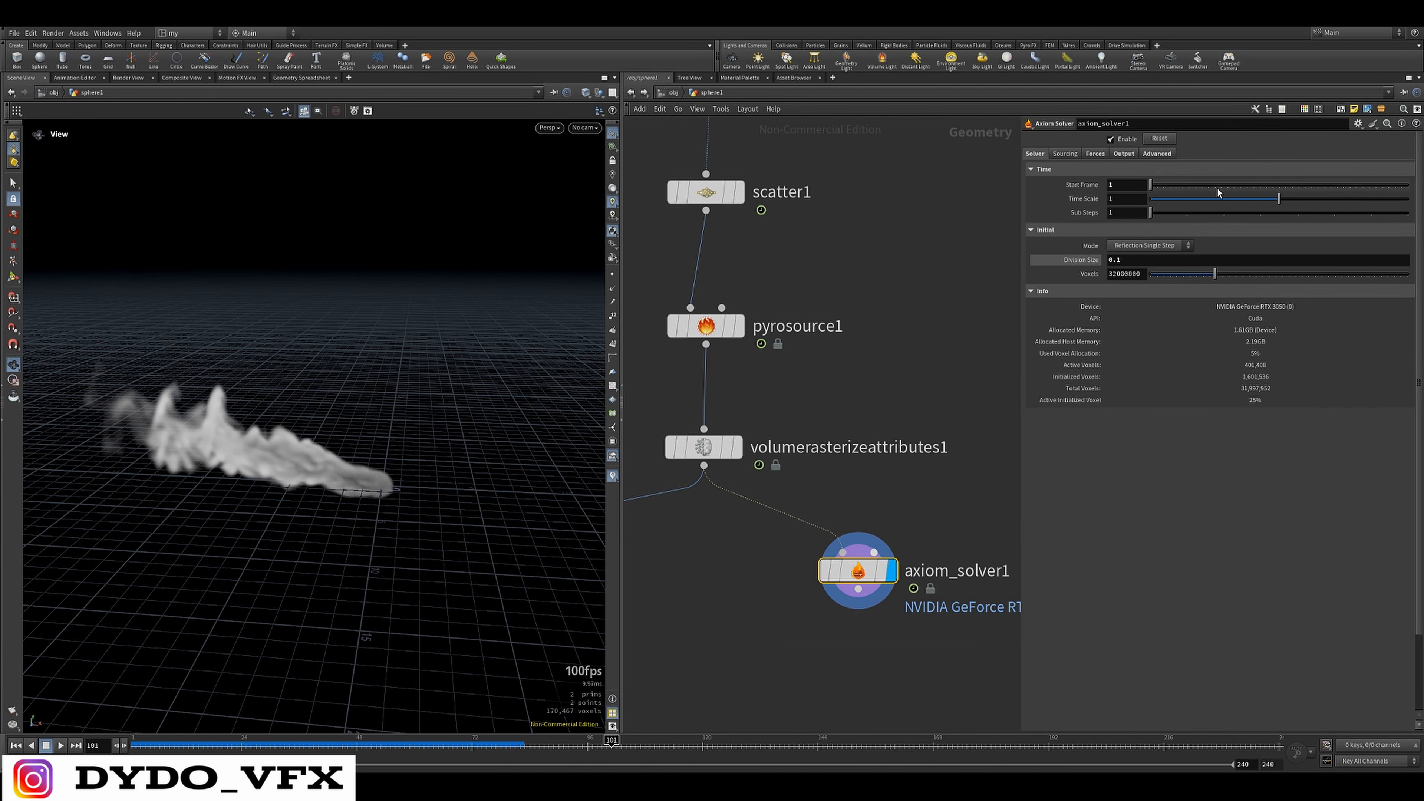
click(1120, 155)
click(1066, 153)
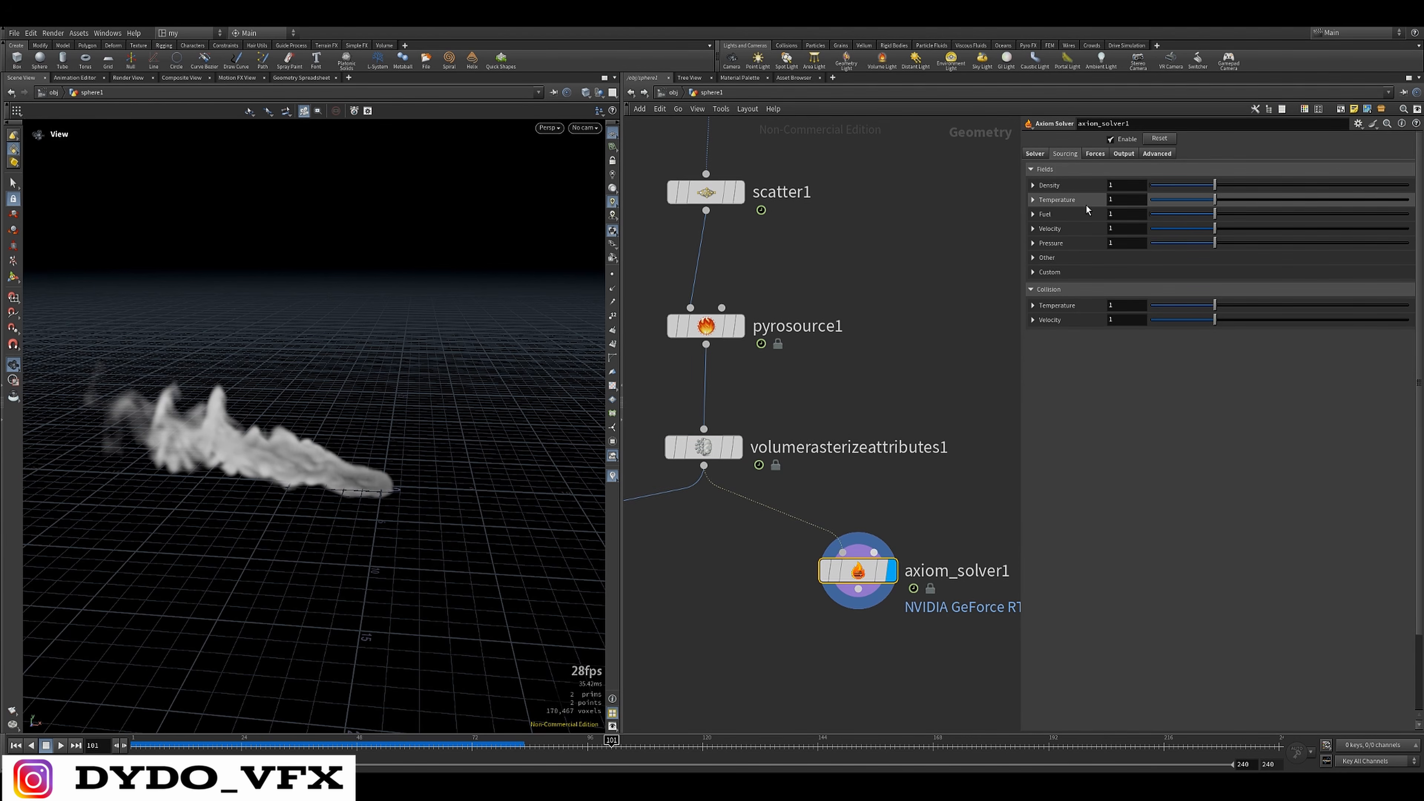
click(16, 745)
click(61, 745)
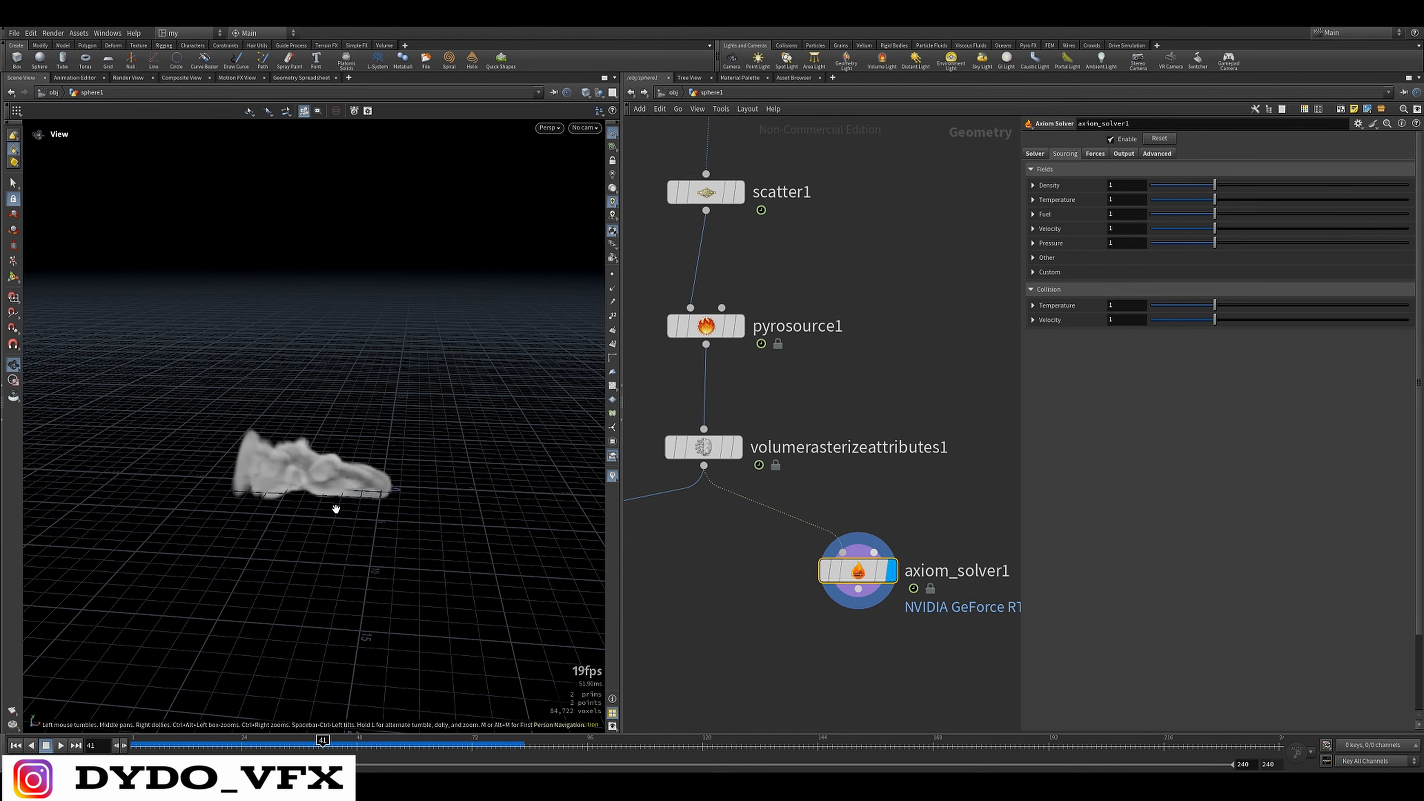
Add a Pyro Bake Volume node wired to the Axiom Solver's output
middle_drag(811, 613, 779, 456)
click(825, 434)
key(Tab)
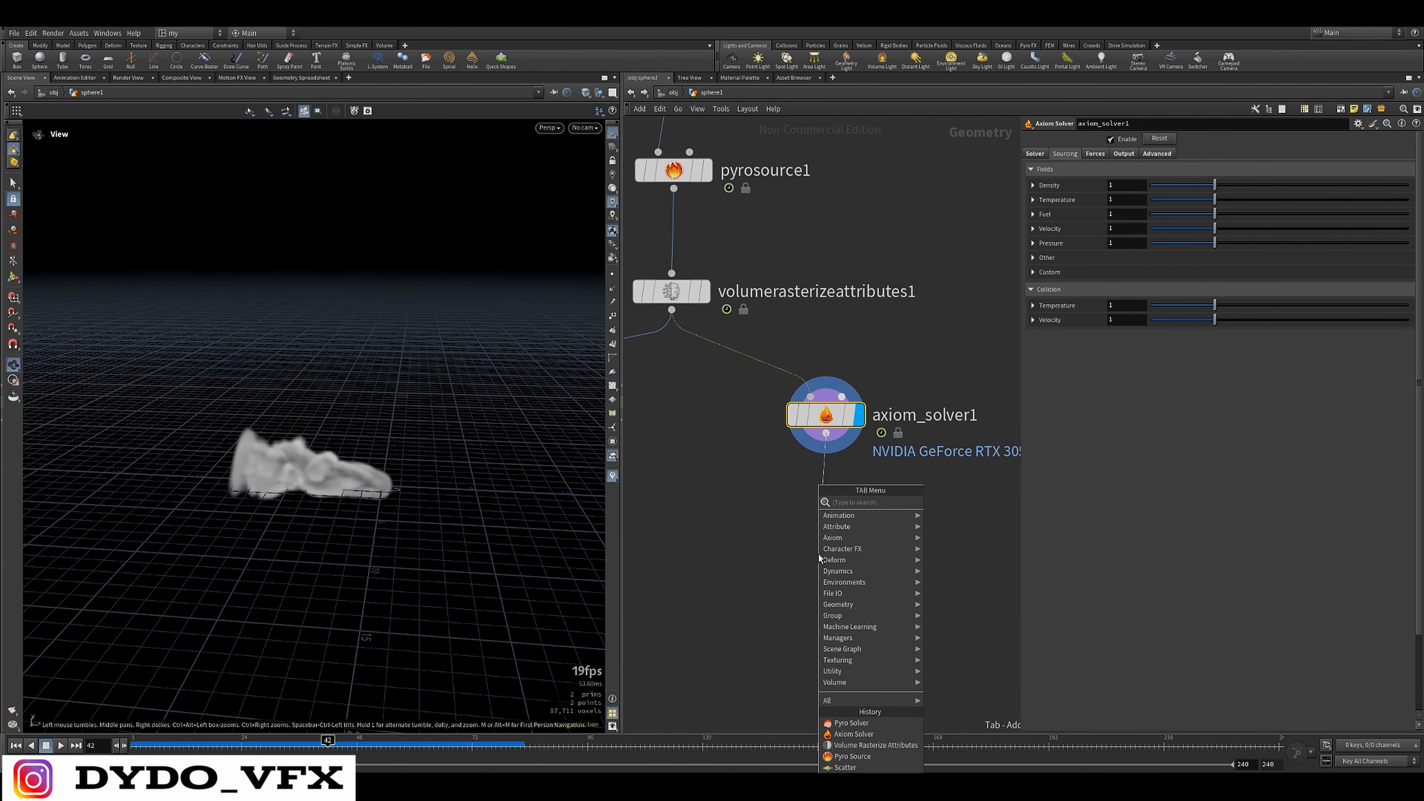
text(pyrobak)
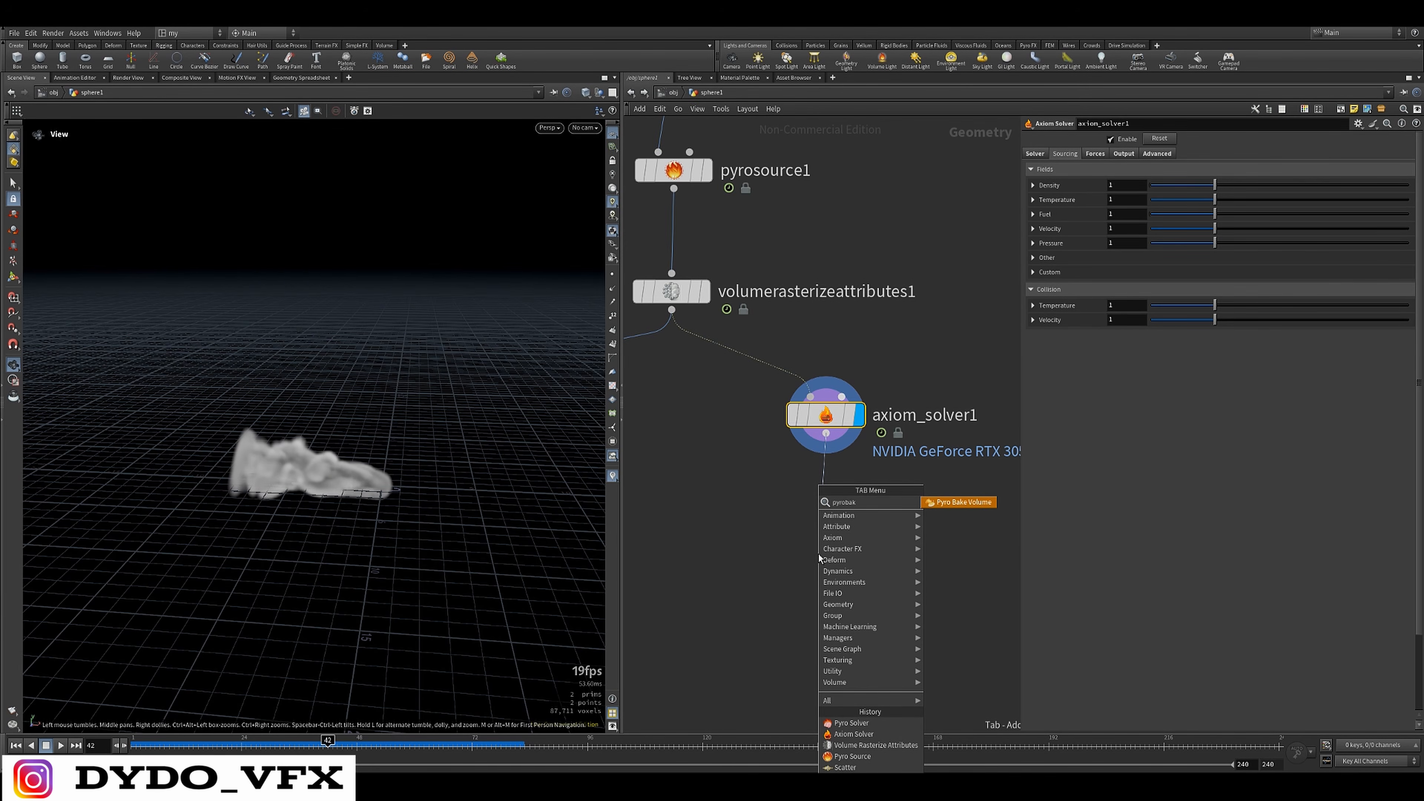
key(Return)
Enable Scatter on the Pyro Bake Volume node and display its result in the viewport
click(1063, 201)
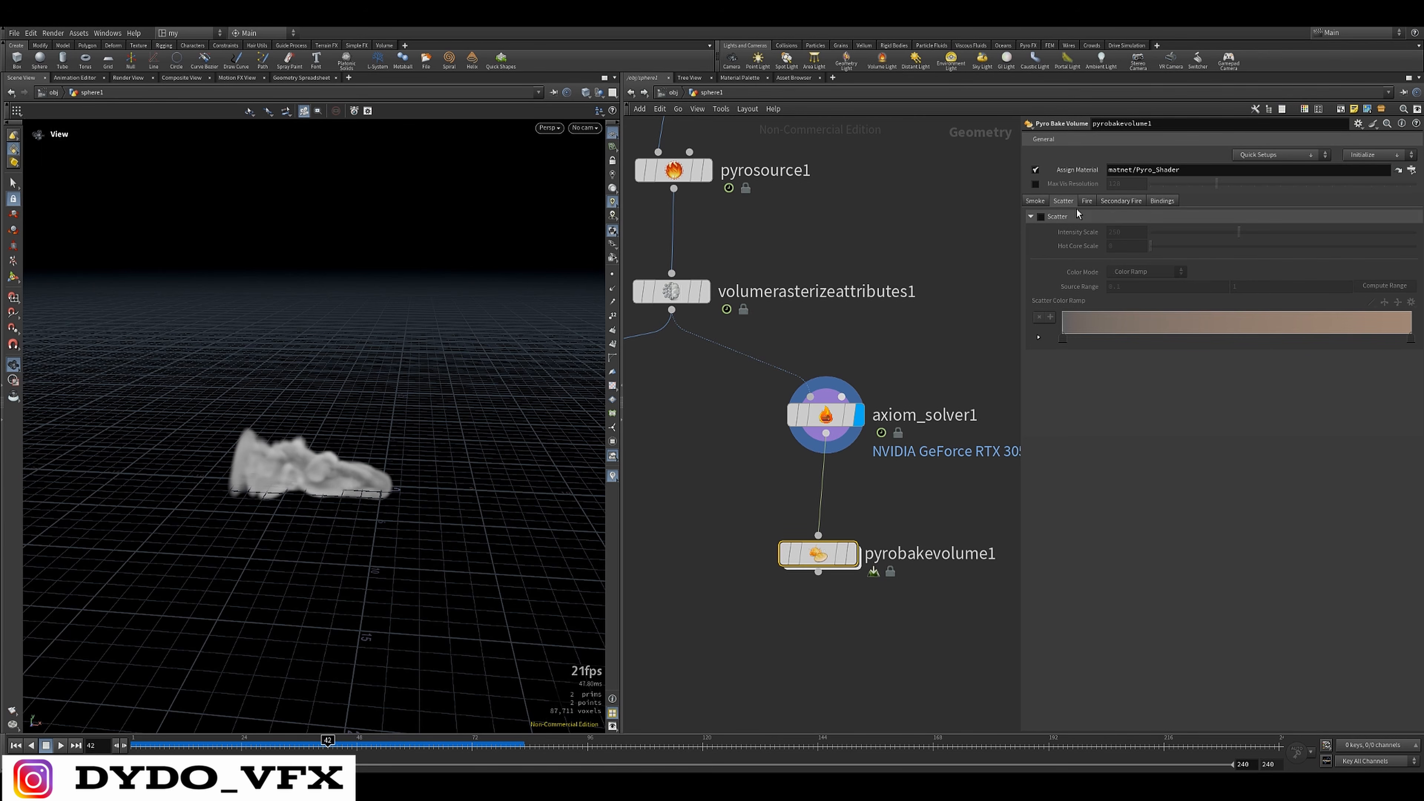
click(853, 554)
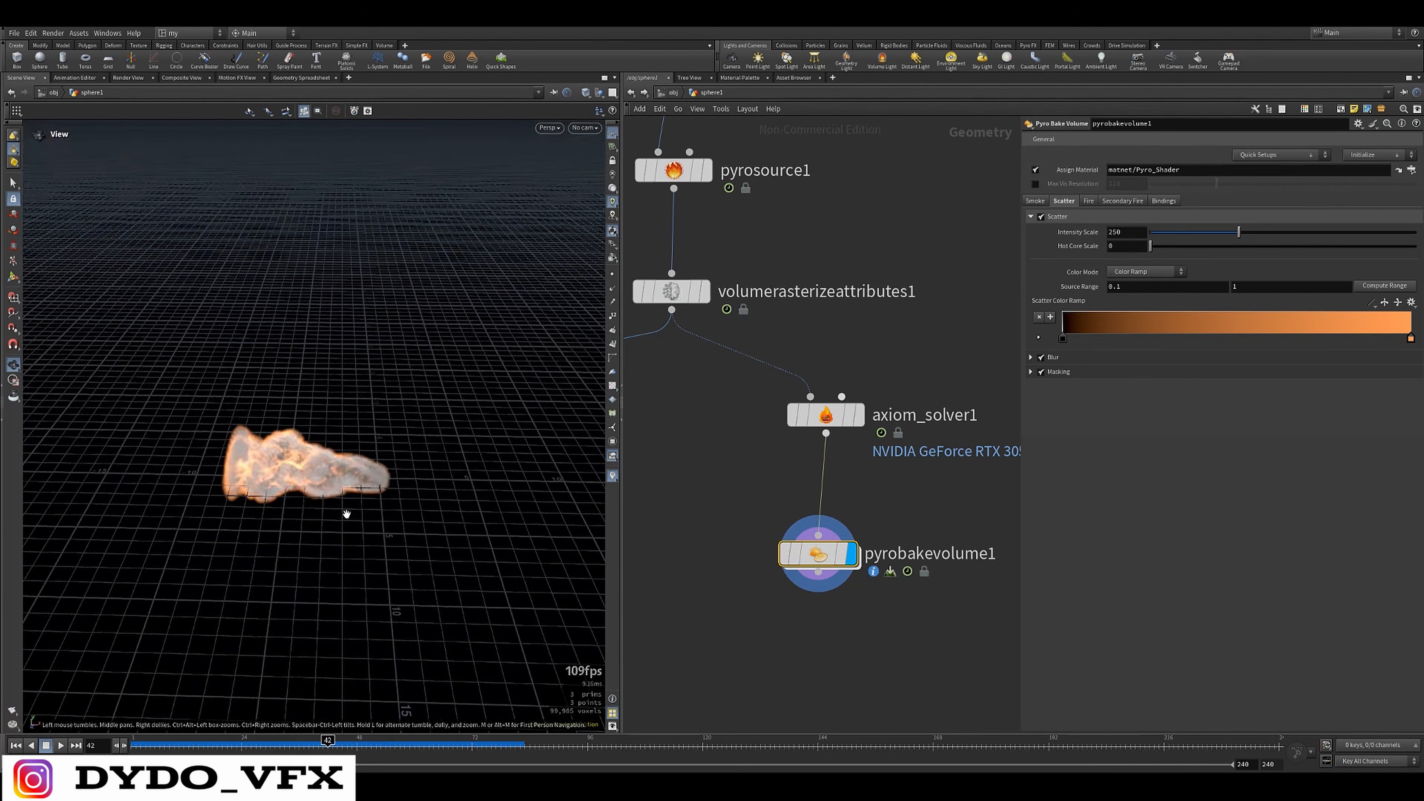
drag(343, 509, 302, 624)
Set the smoke Density Scale of the Pyro Bake Volume to 0.1
click(1035, 202)
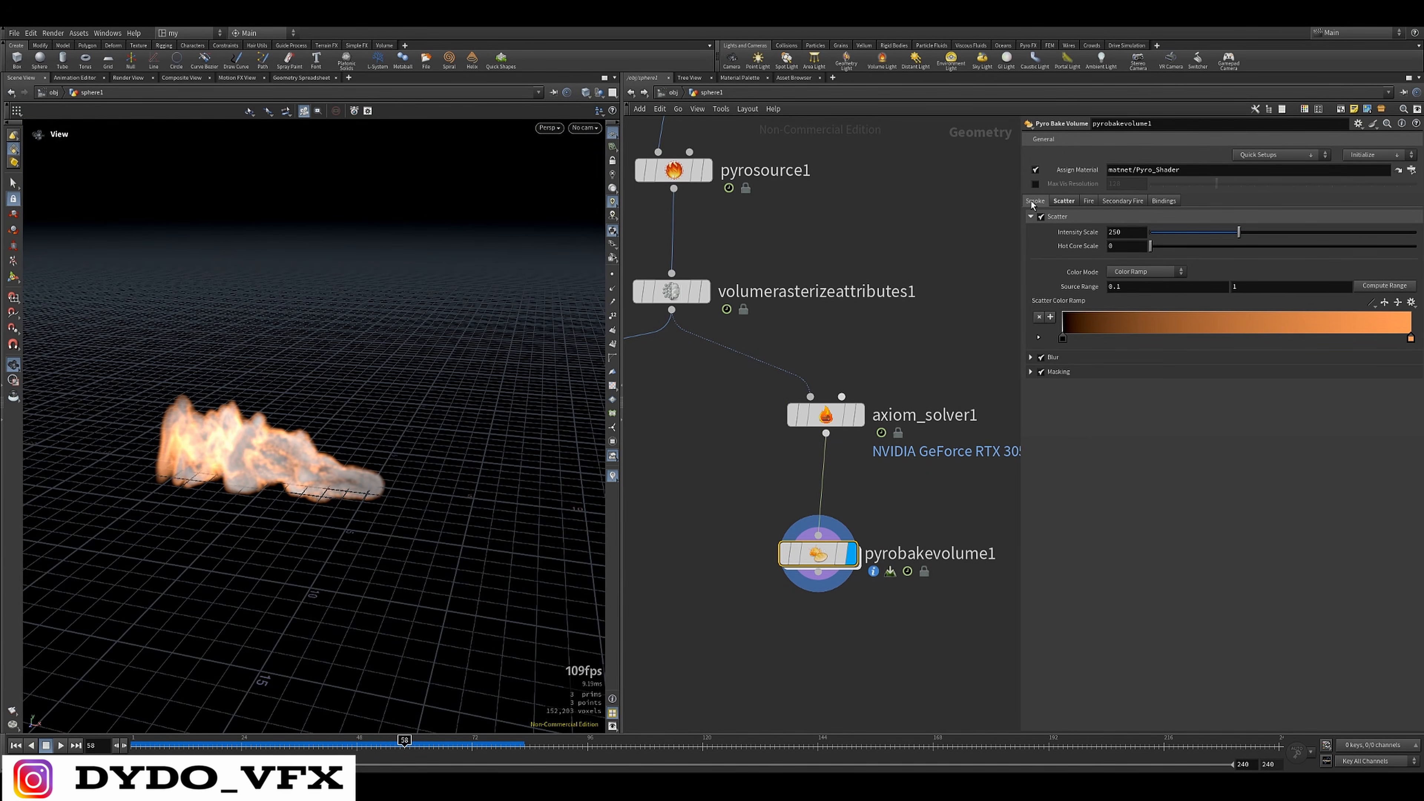
text(.1)
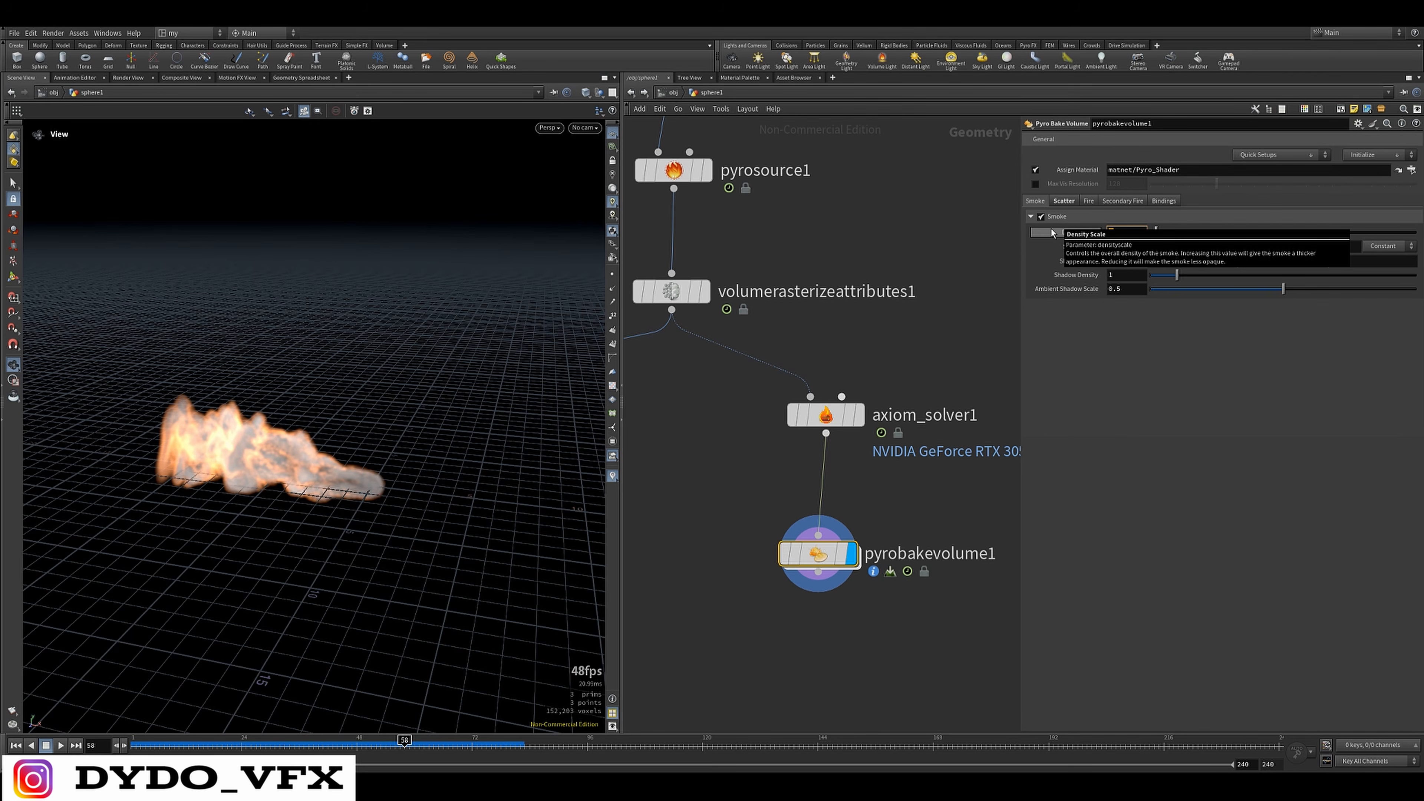
key(Return)
drag(264, 403, 209, 394)
drag(948, 517, 776, 578)
Raise the scatter Intensity Scale of the Pyro Bake Volume to 362 and play the simulation
click(1064, 203)
drag(1207, 236, 1278, 234)
drag(315, 404, 390, 540)
key(Up)
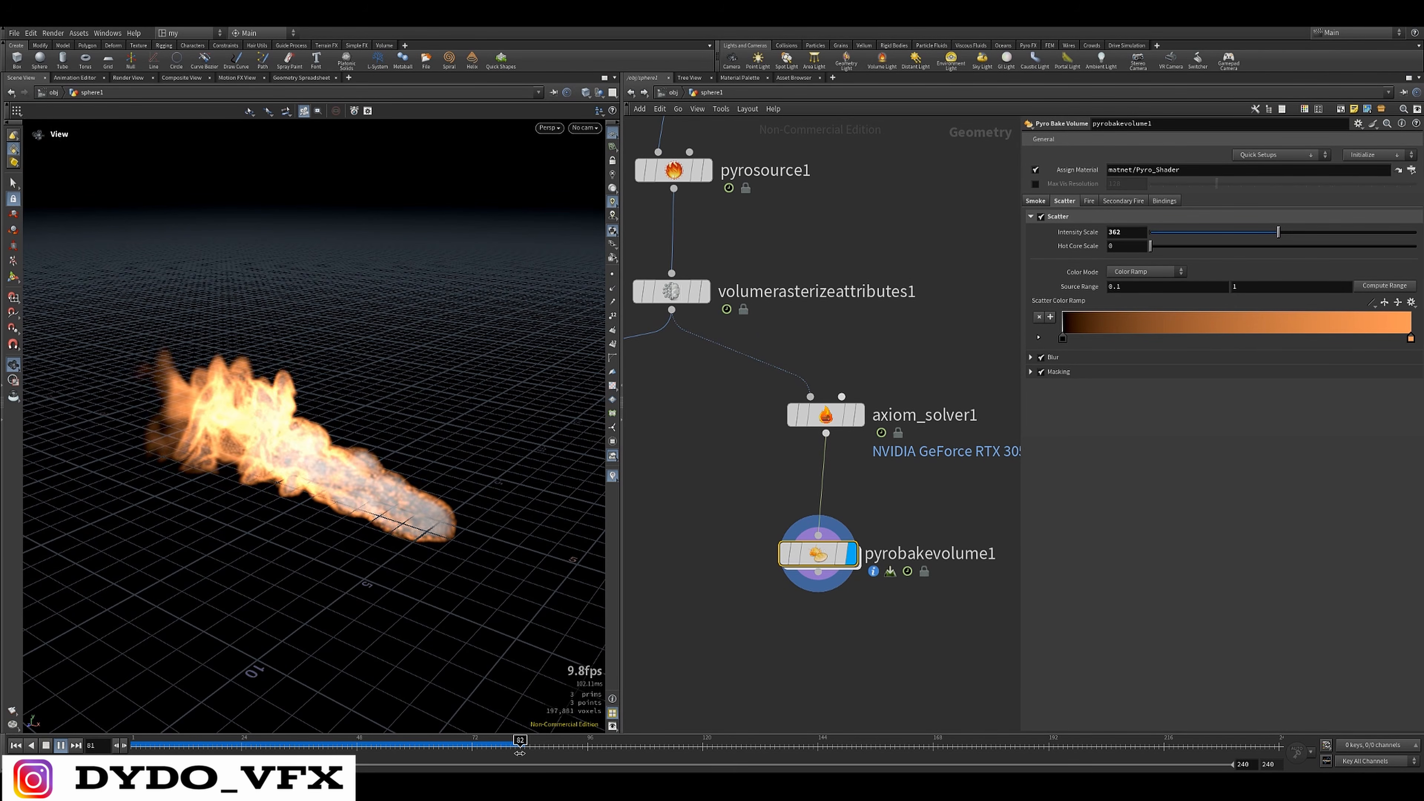
Replay the shaded fire simulation several times from the start, examine it from different angles, and return to frame 1
drag(493, 745, 135, 742)
key(Up)
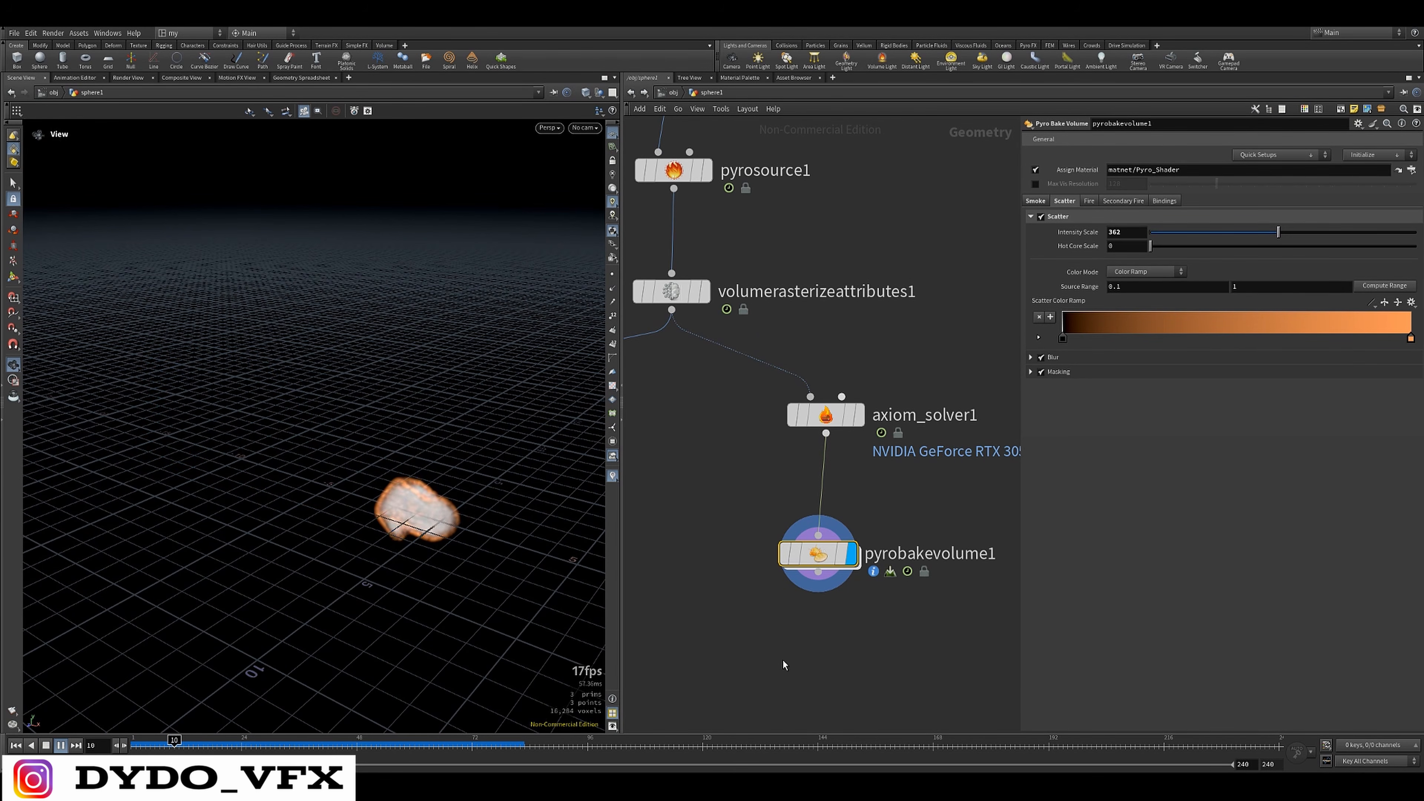
key(Up)
drag(521, 741, 137, 744)
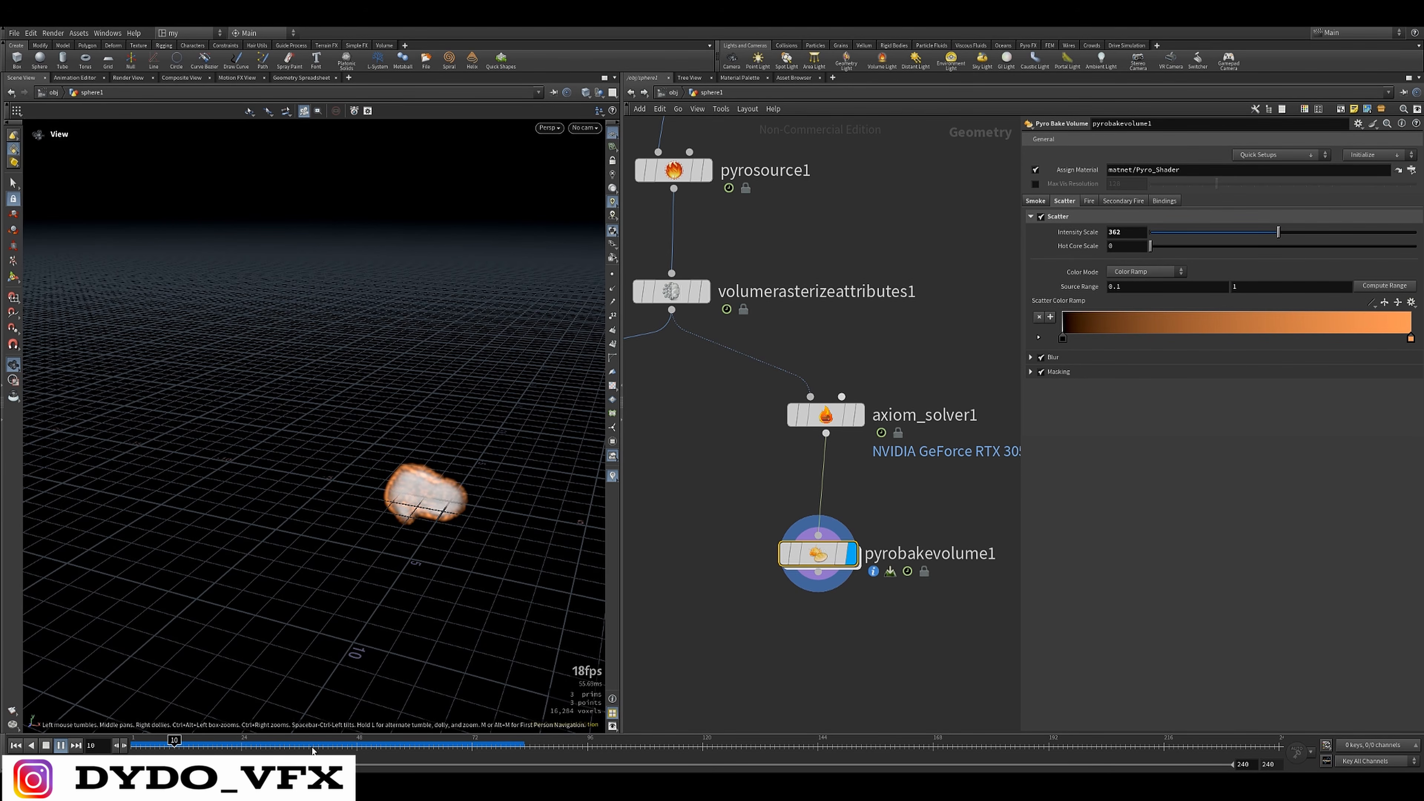
drag(336, 484, 342, 477)
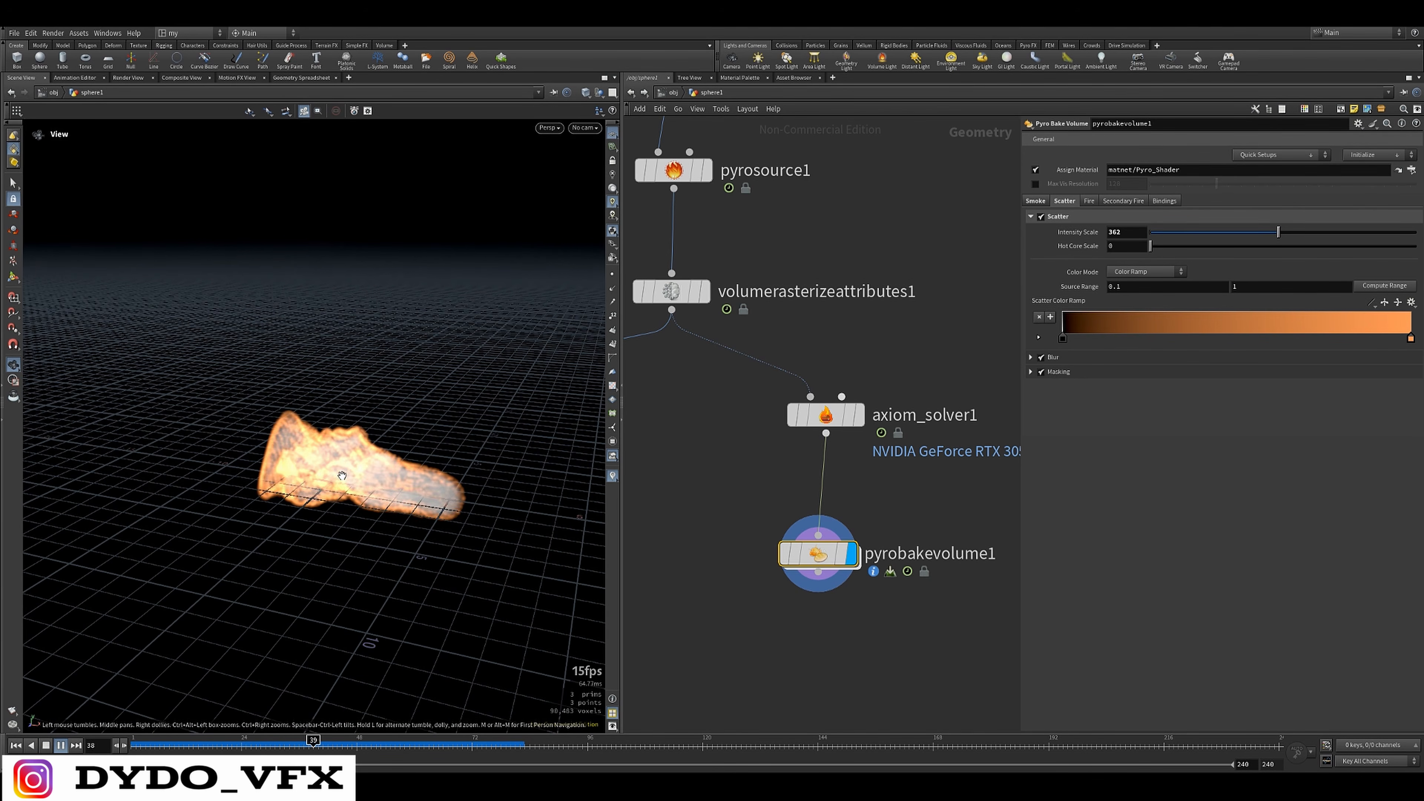
key(Up)
click(136, 747)
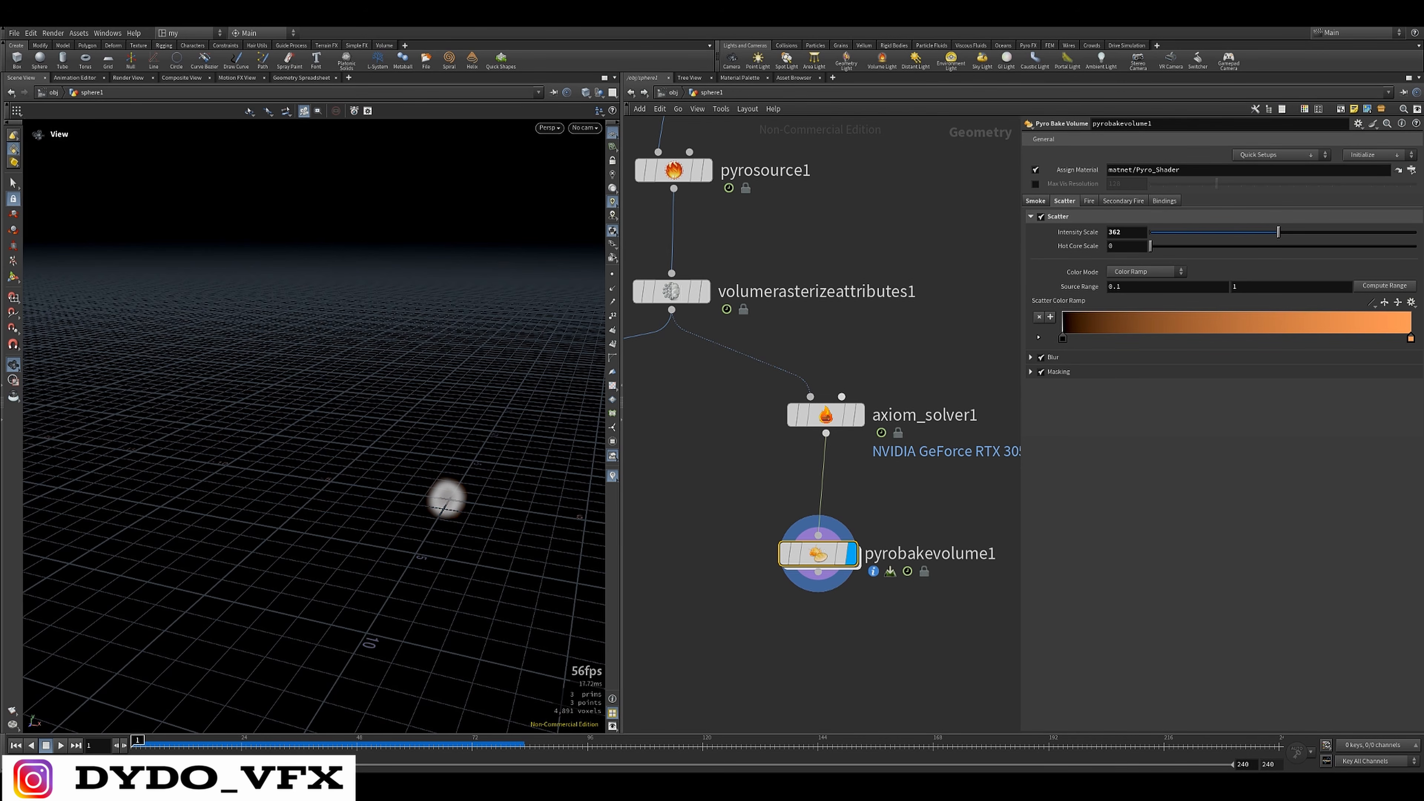
Select the Axiom Solver and play the baked fire to frame 40, examining its shape from several angles
click(861, 410)
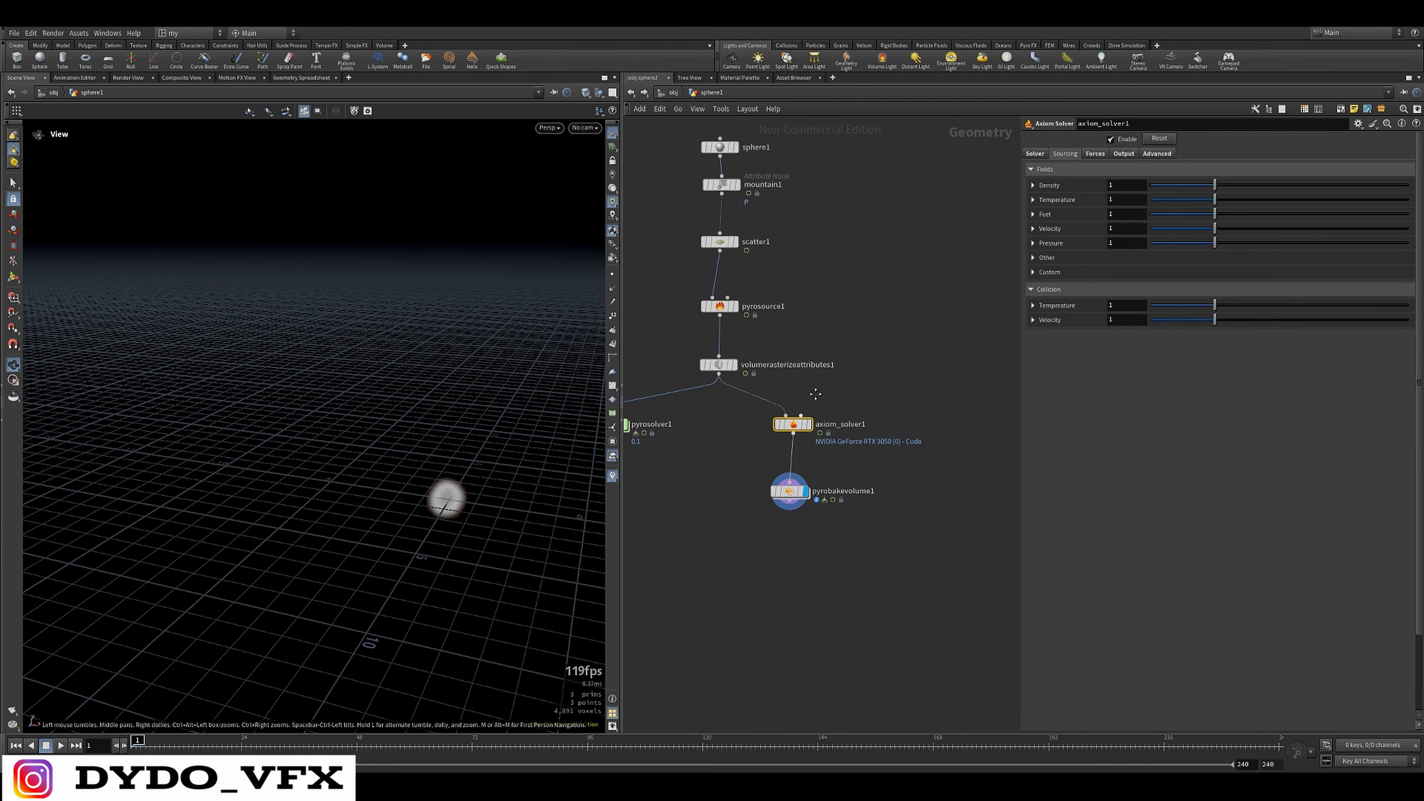
scroll(877, 456, up, 3)
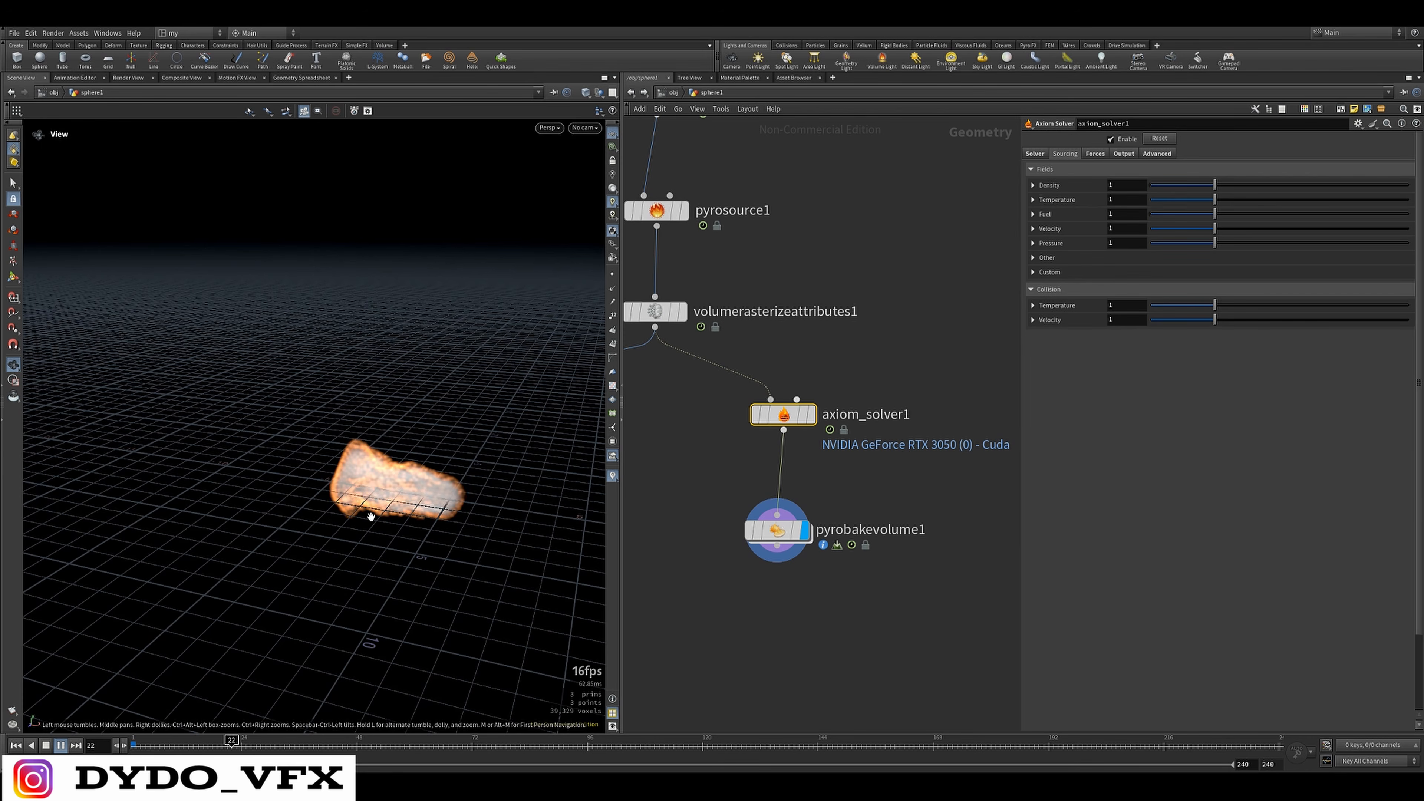
drag(443, 561, 391, 509)
key(Up)
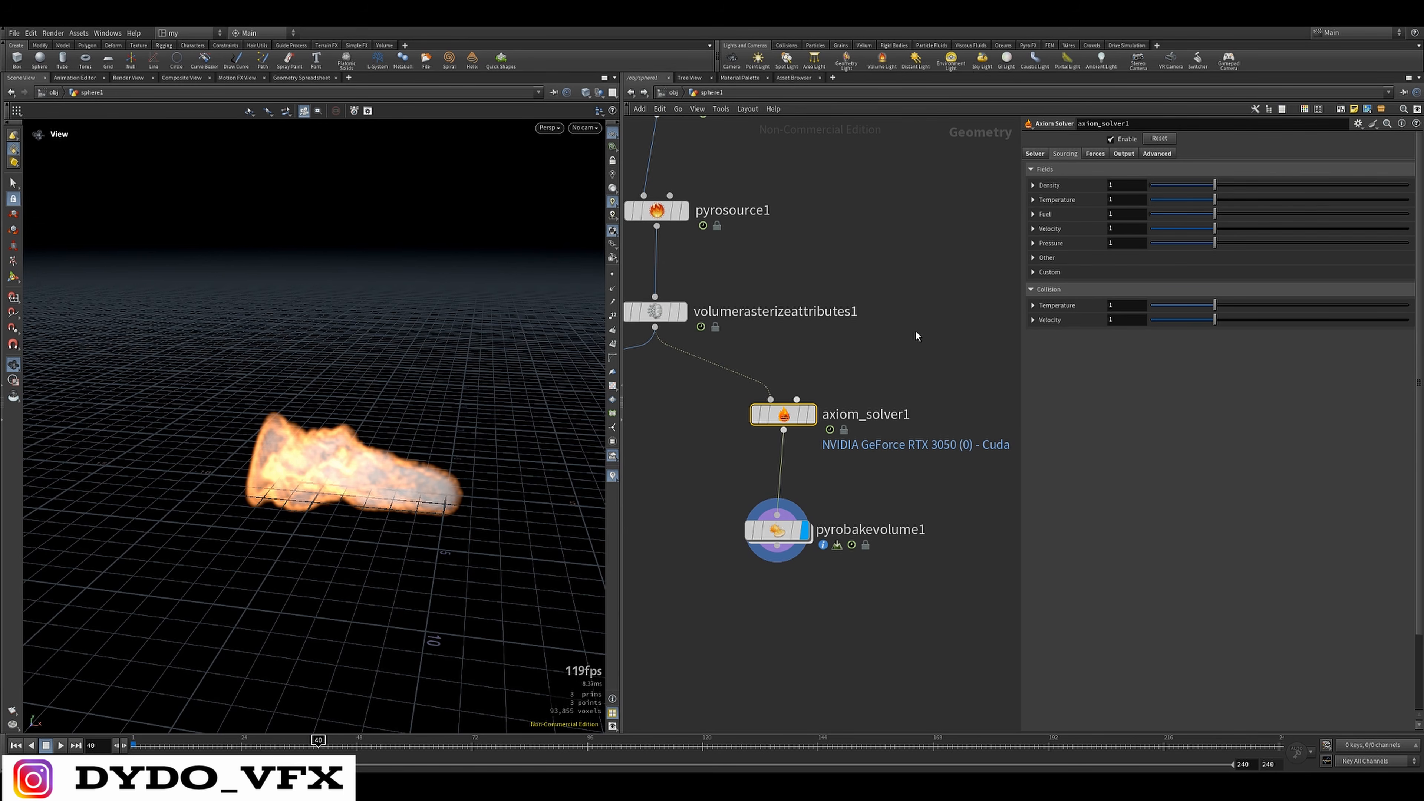
drag(386, 488, 342, 516)
Enable Disturbance 1 at 6.81 in the Axiom Solver's velocity forces and replay the simulation from the start
click(1119, 153)
click(1094, 155)
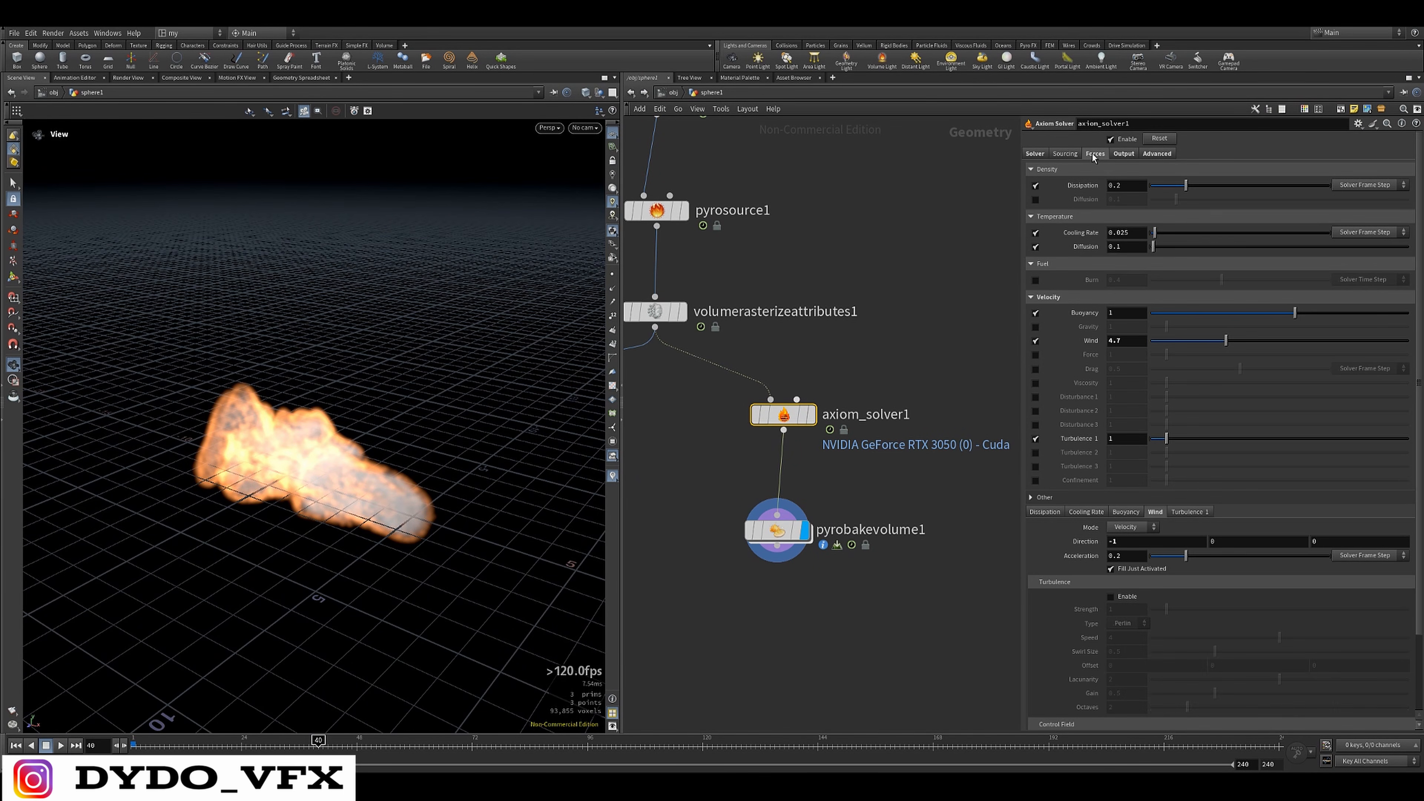
click(1035, 397)
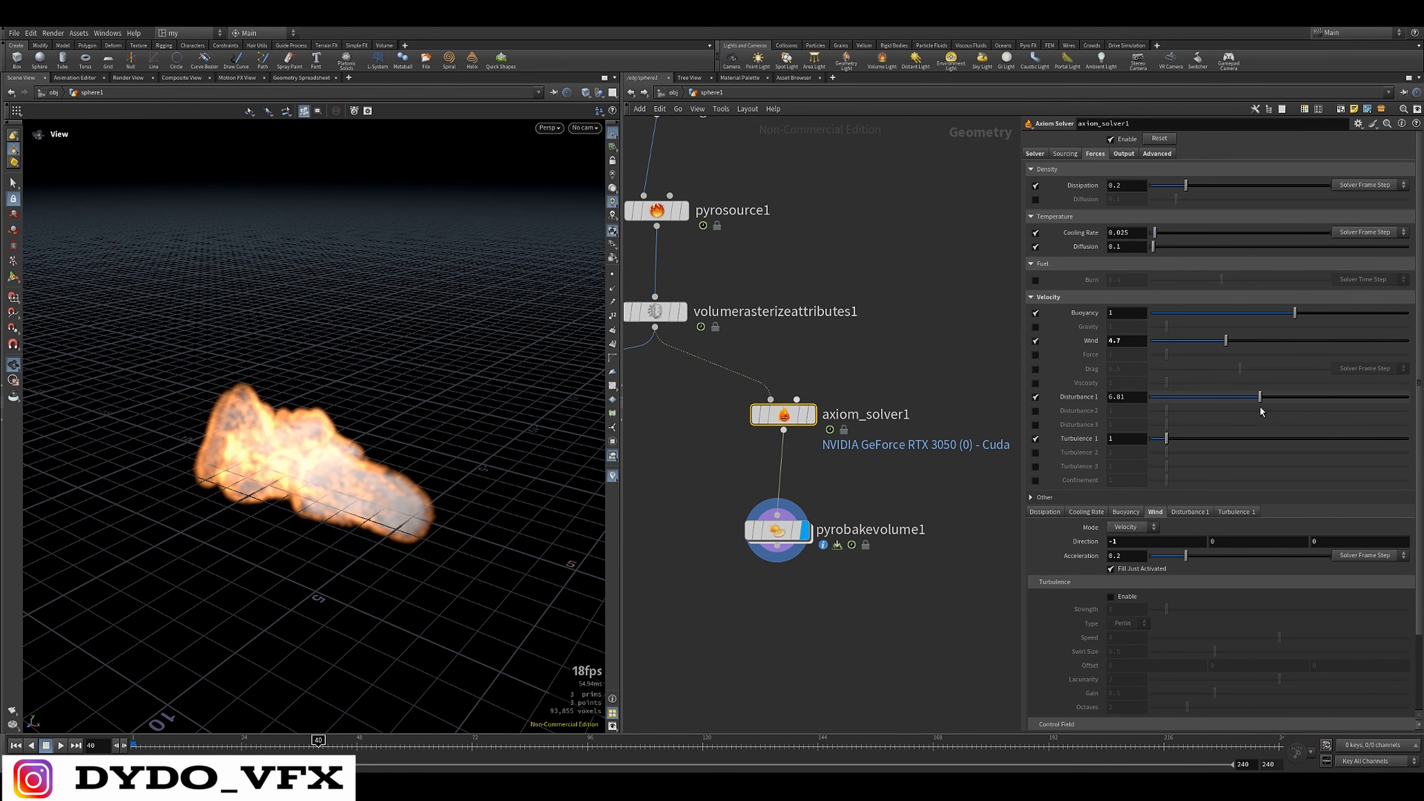
drag(359, 487, 403, 469)
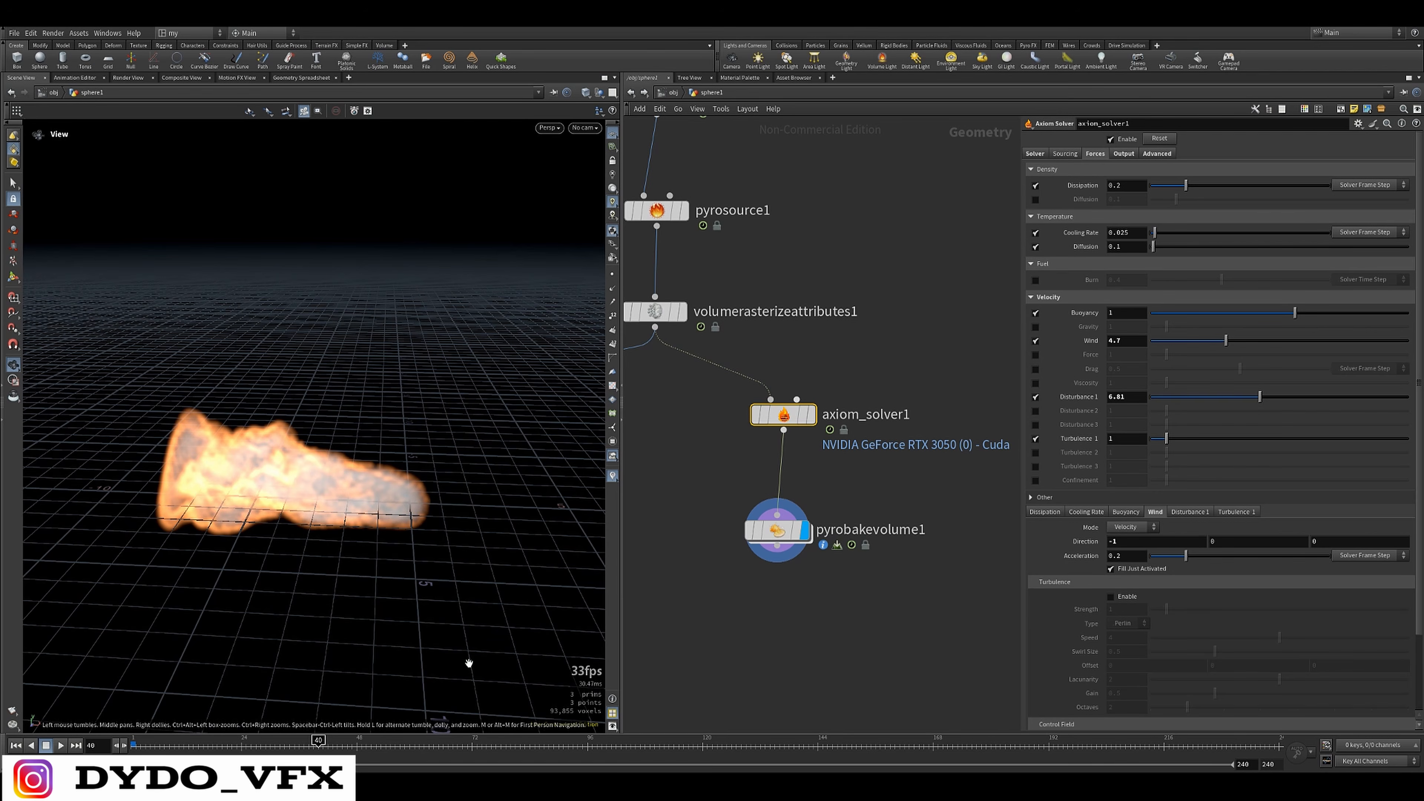
click(16, 745)
click(61, 746)
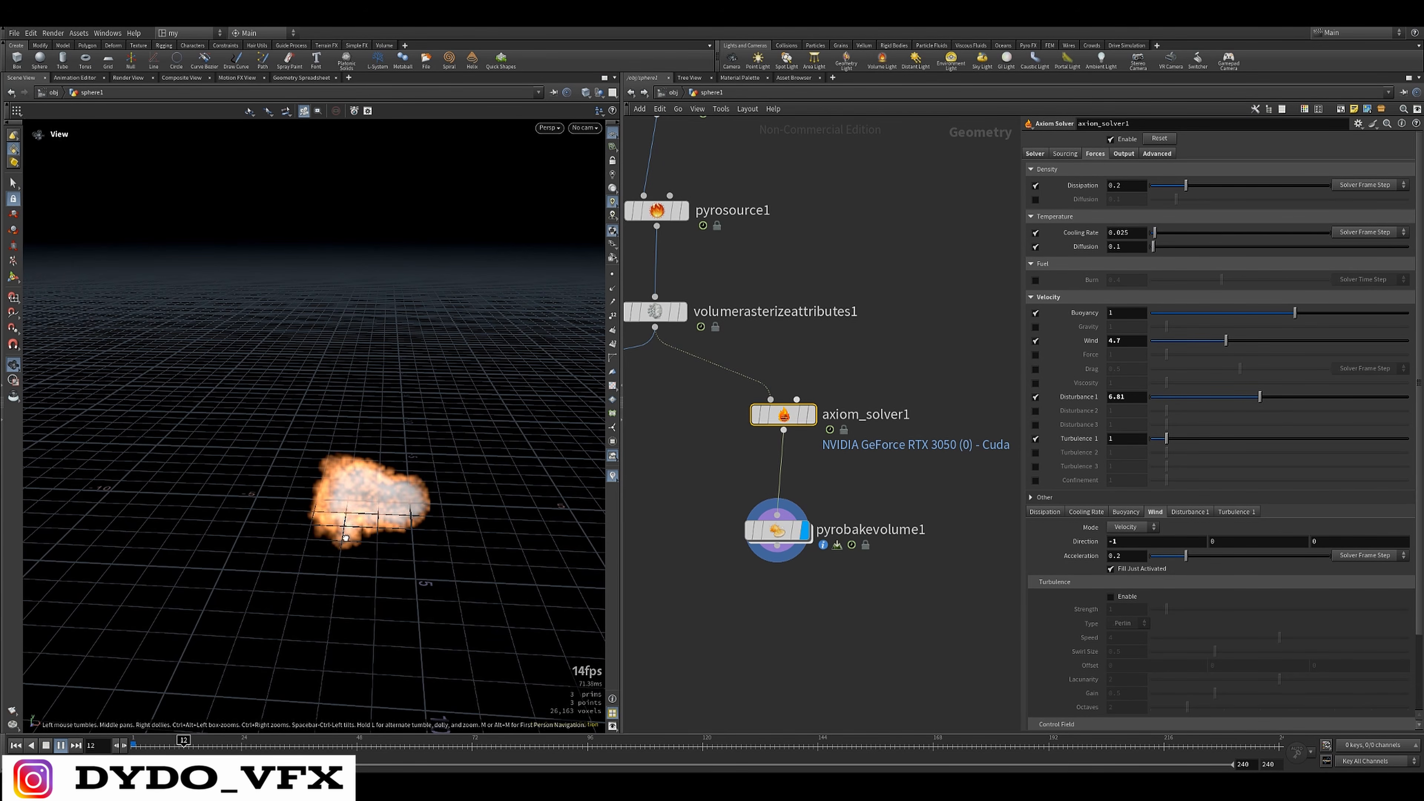
drag(293, 676, 241, 688)
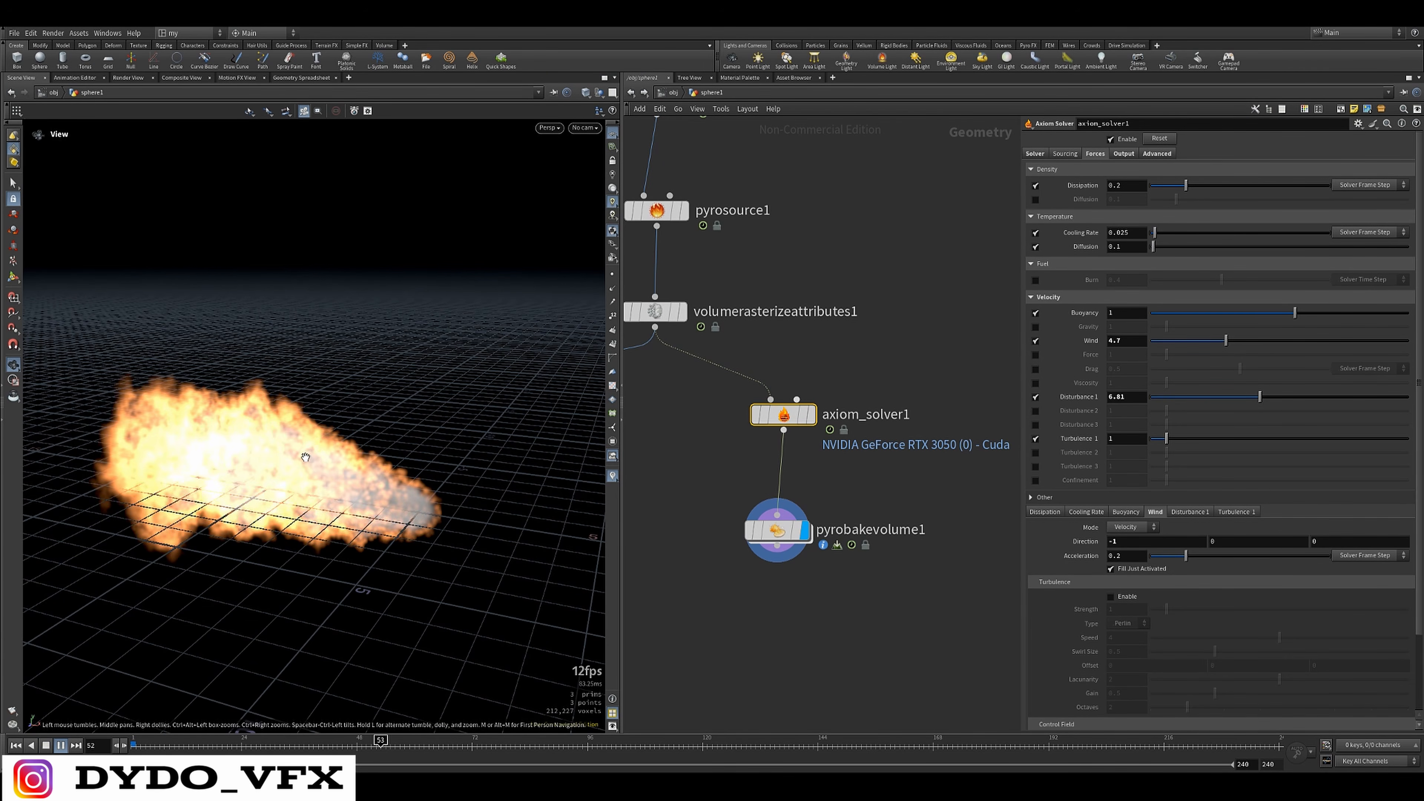
Raise the Axiom Solver's Turbulence 1 to 8.78 and replay the fire simulation from the first frame
drag(1166, 438, 1196, 446)
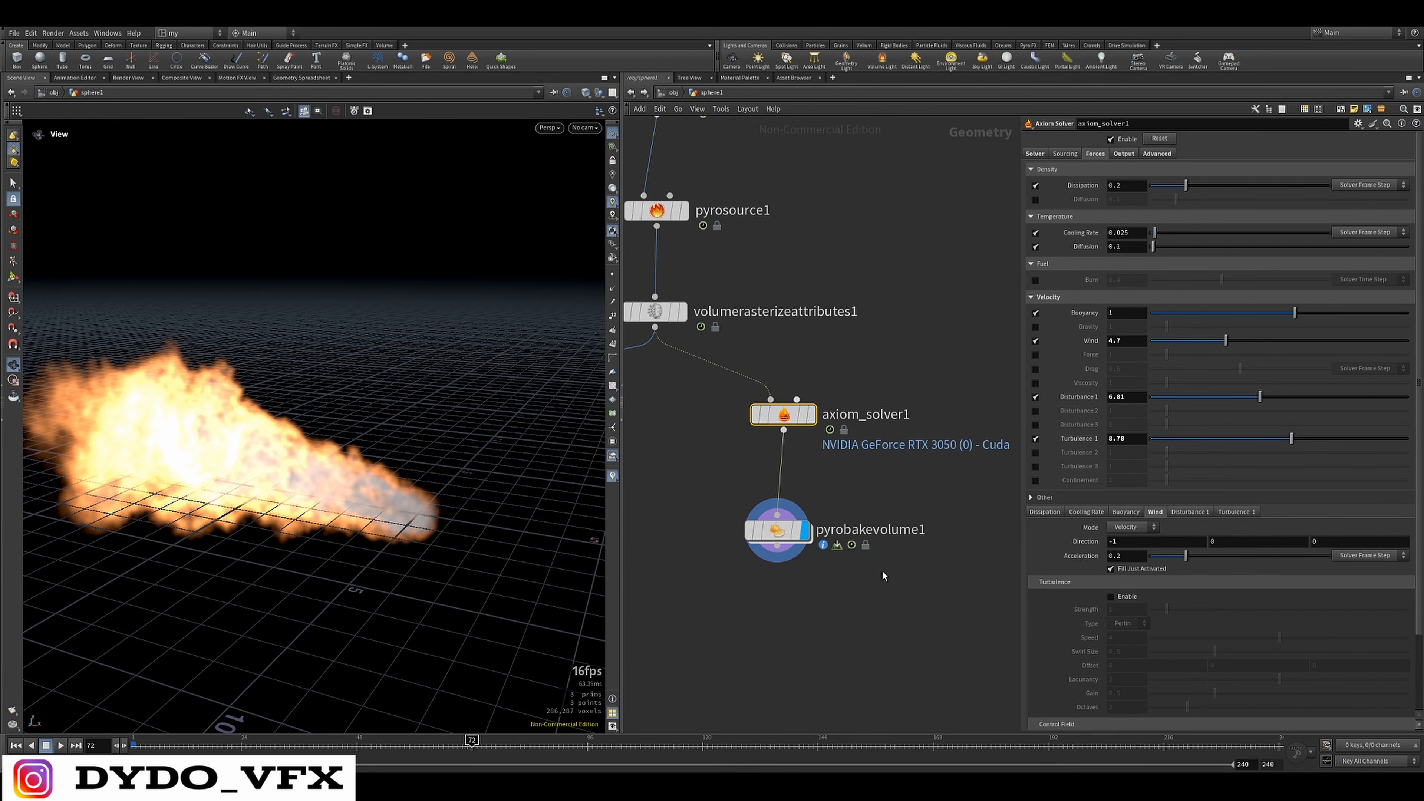
click(153, 751)
click(60, 745)
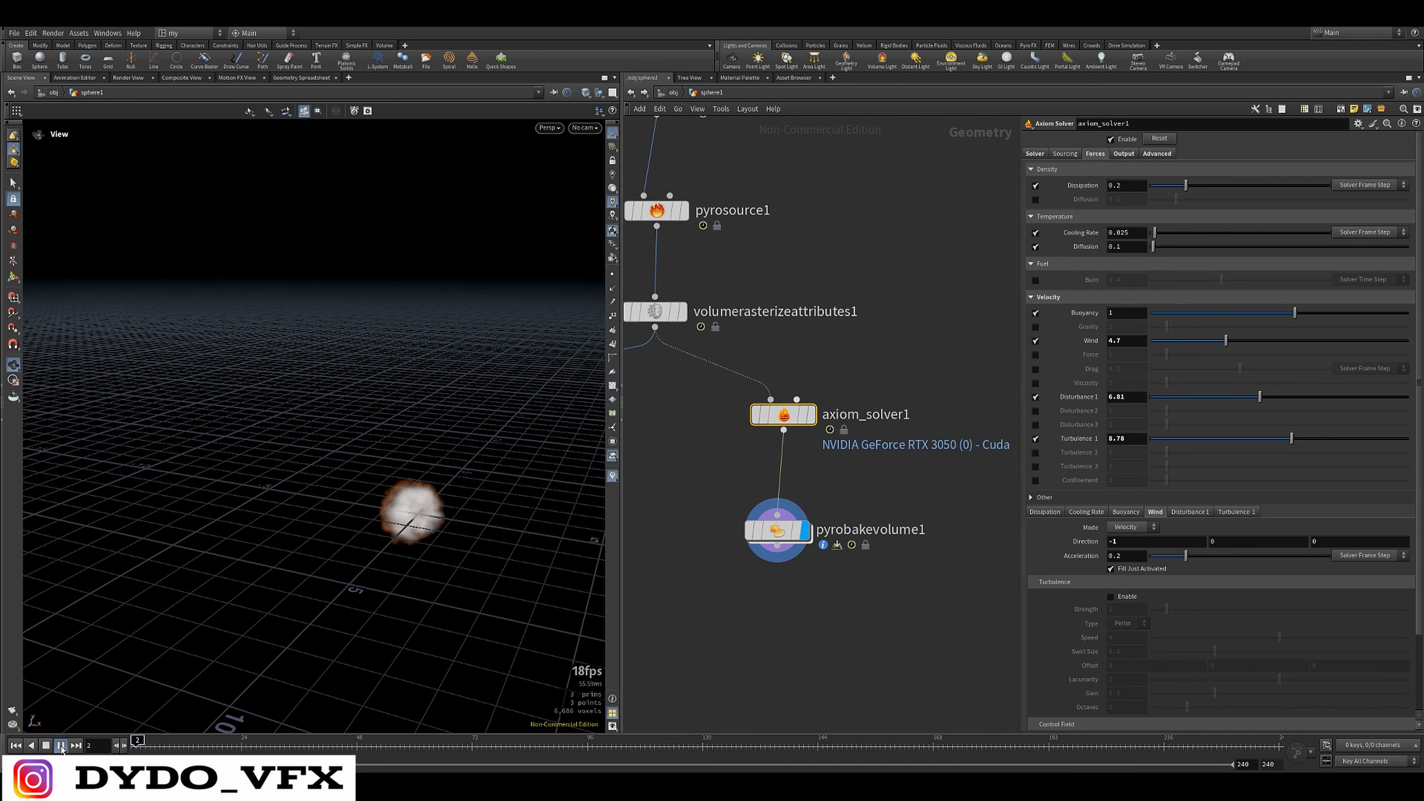
mouse_move(413, 540)
mouse_down()
mouse_move(305, 541)
mouse_move(386, 547)
mouse_move(371, 608)
mouse_move(400, 535)
mouse_up()
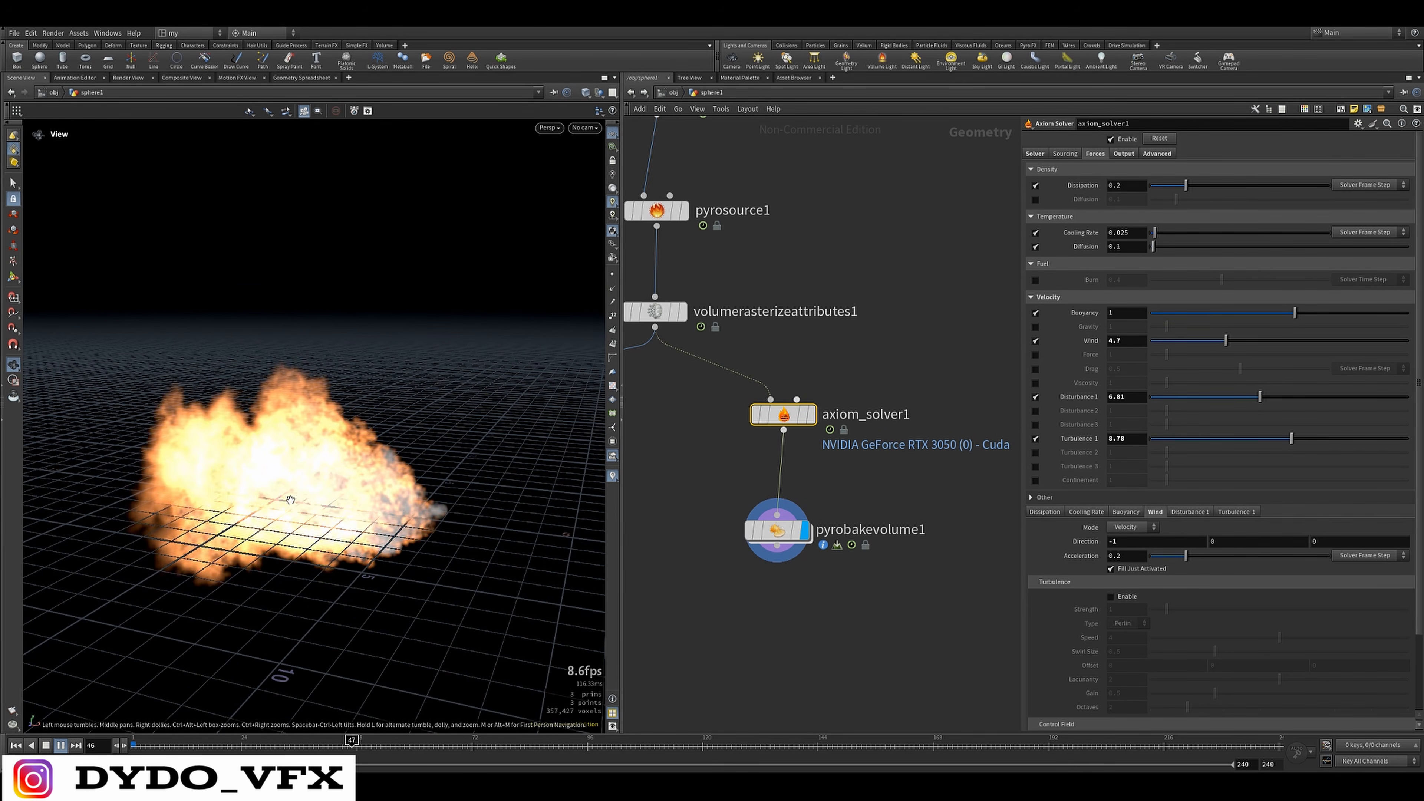
Lower the Axiom Solver's Disturbance 1 to 1.11 and Turbulence 1 to 1.97
drag(1291, 438, 1166, 438)
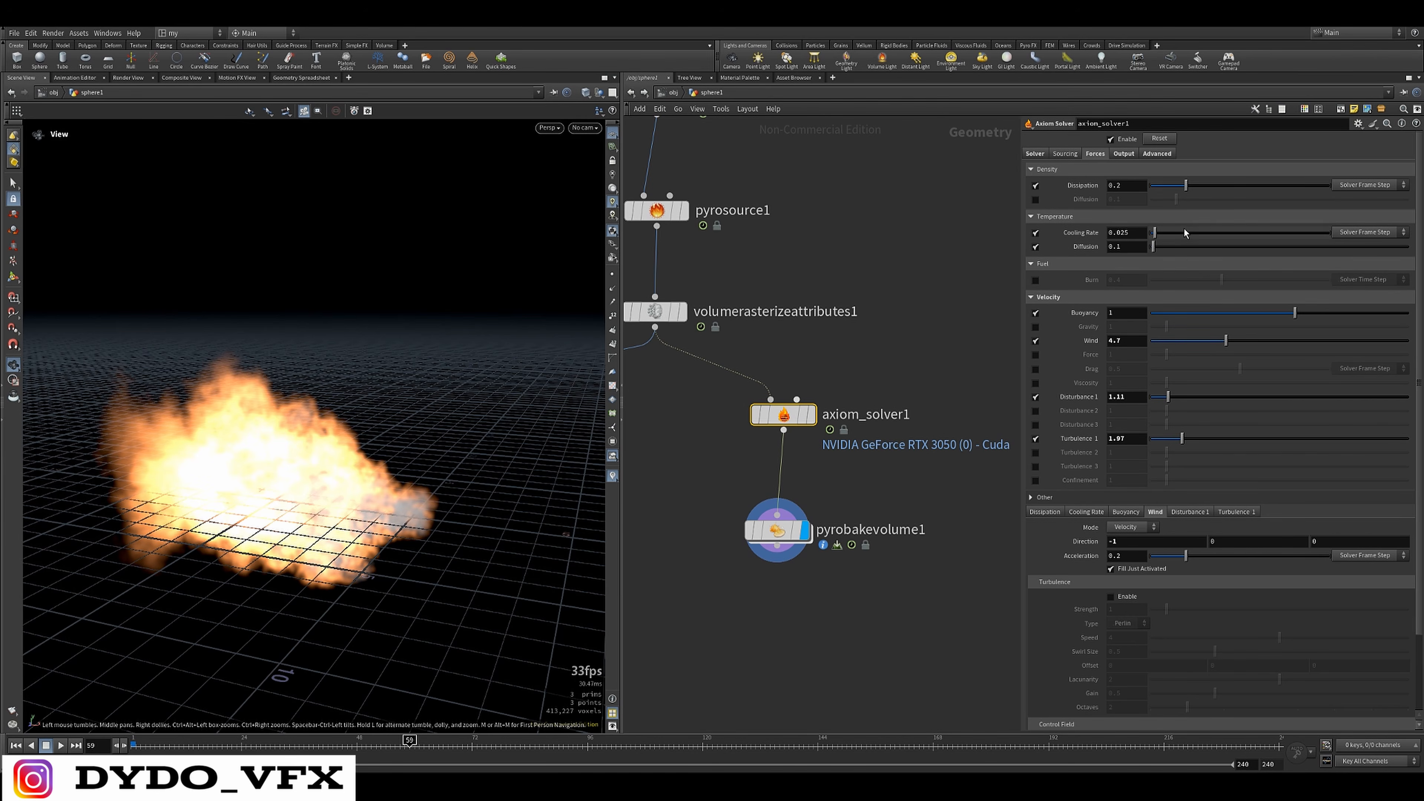
scroll(1070, 263, down, 2)
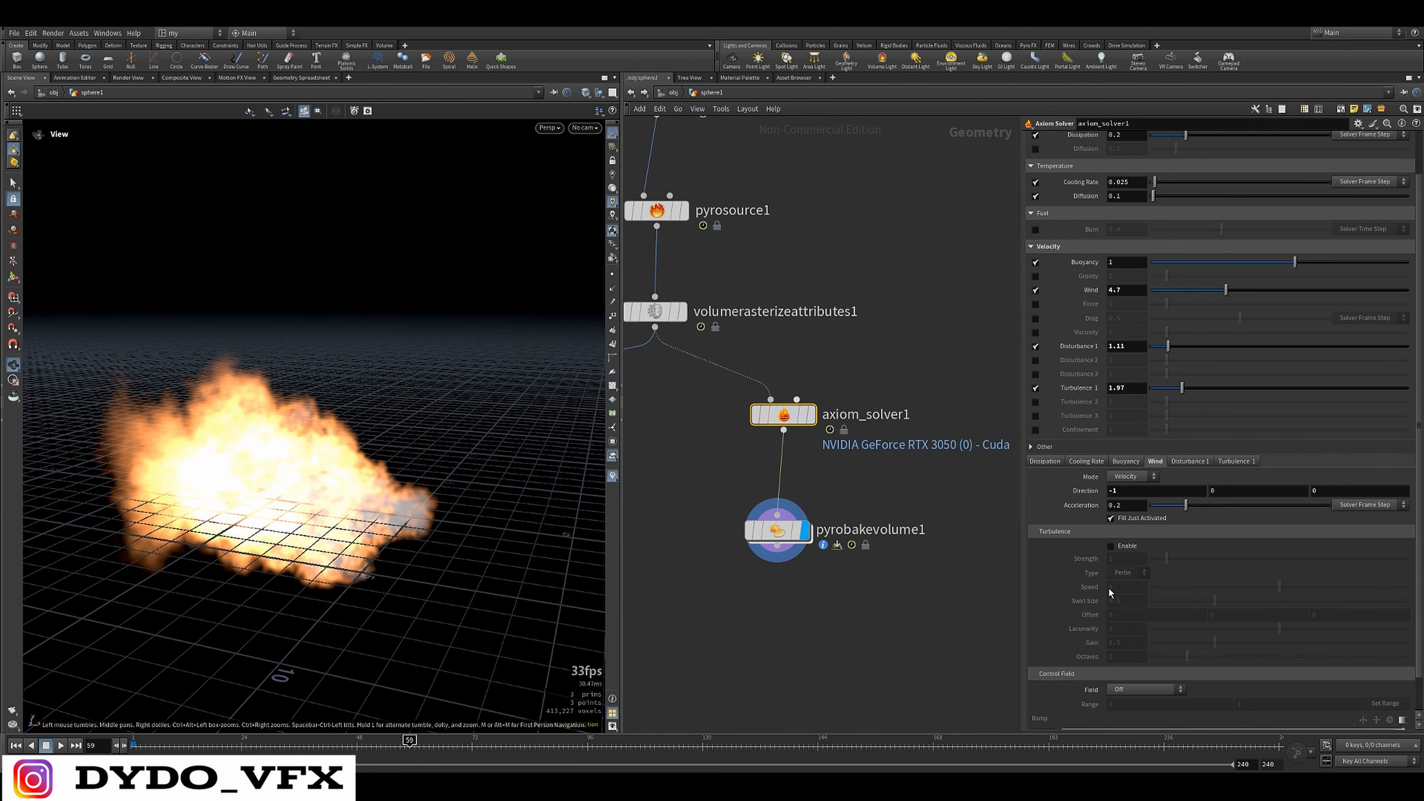
scroll(1107, 561, up, 2)
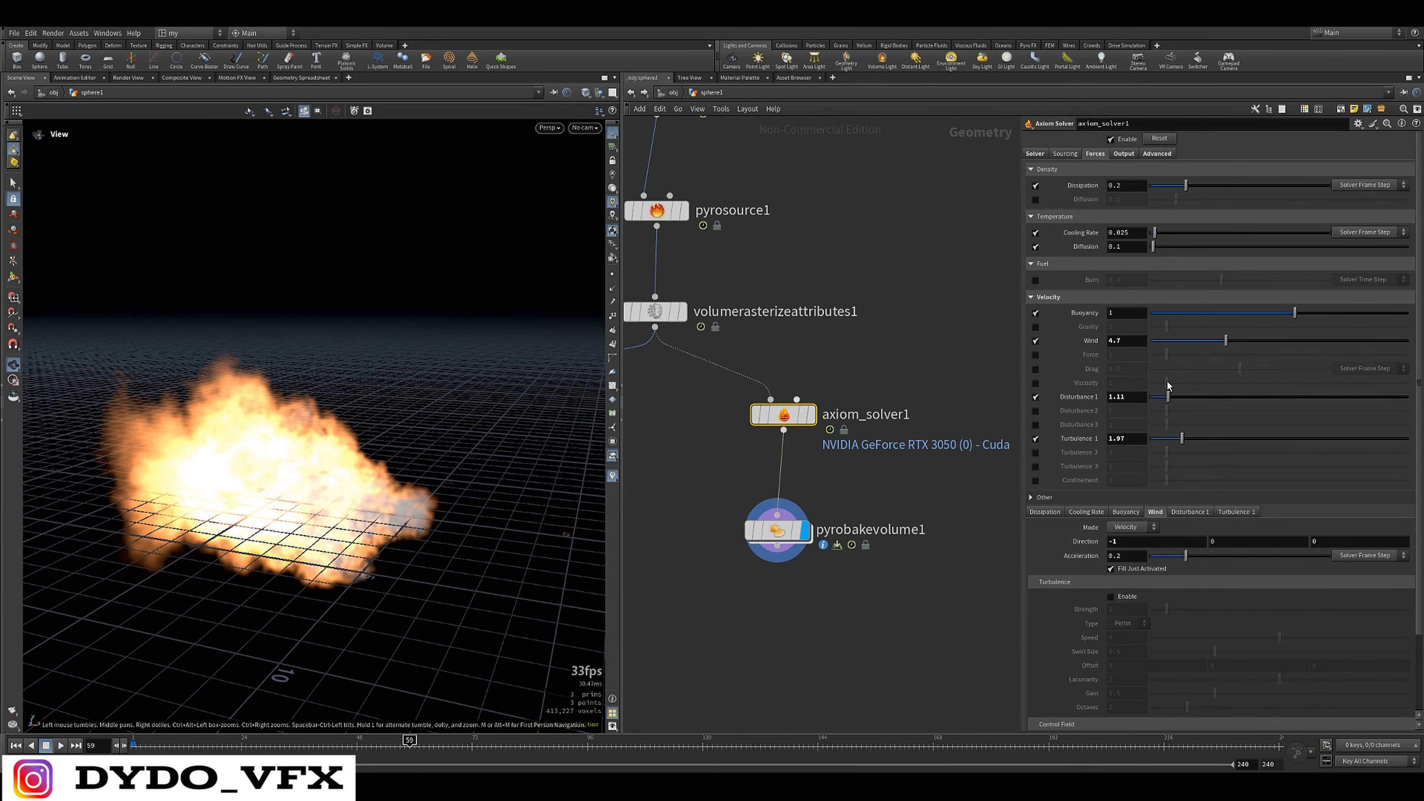
Show the Axiom Solver's main solver settings and open its Division Size for editing
click(1035, 153)
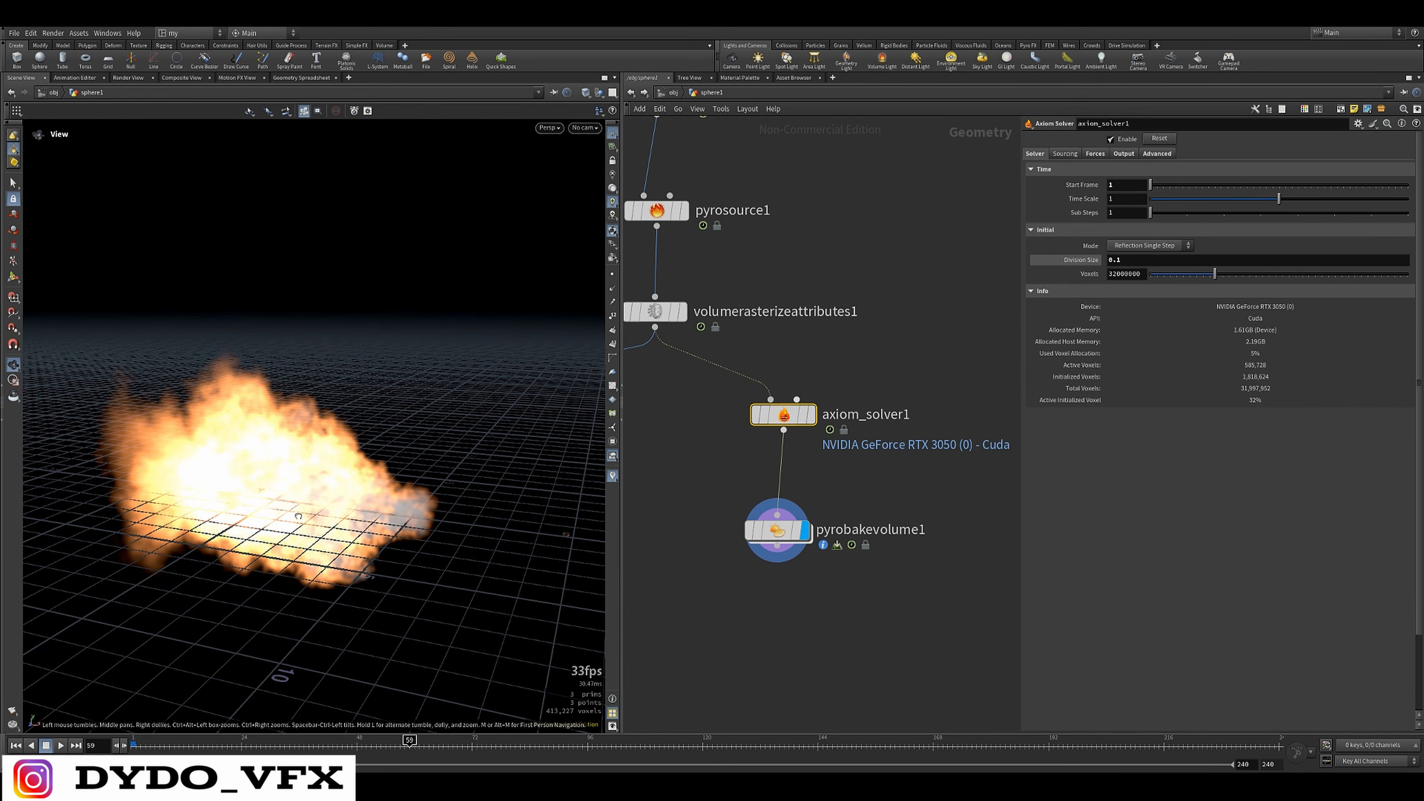
drag(298, 515, 365, 521)
drag(938, 367, 721, 464)
scroll(772, 497, down, 2)
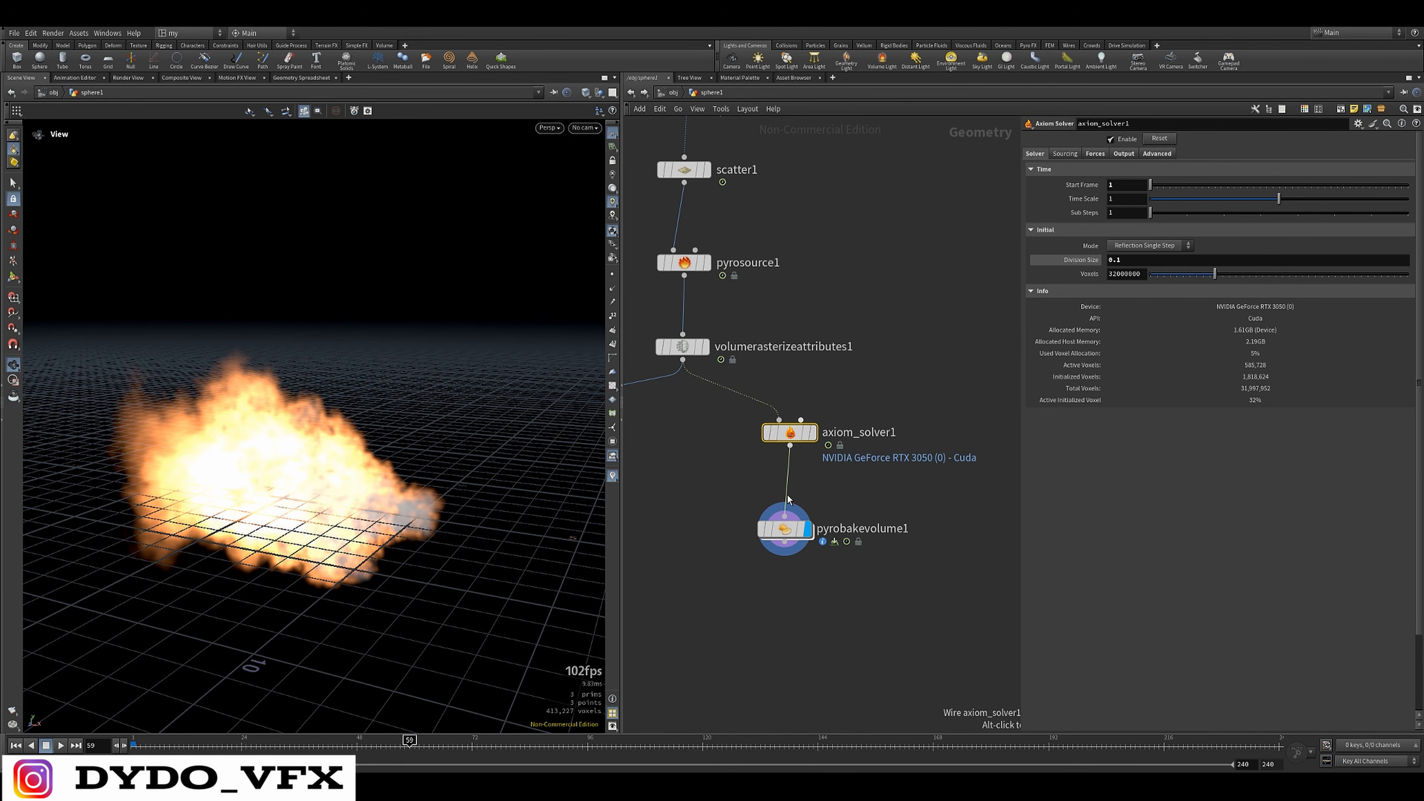
click(927, 386)
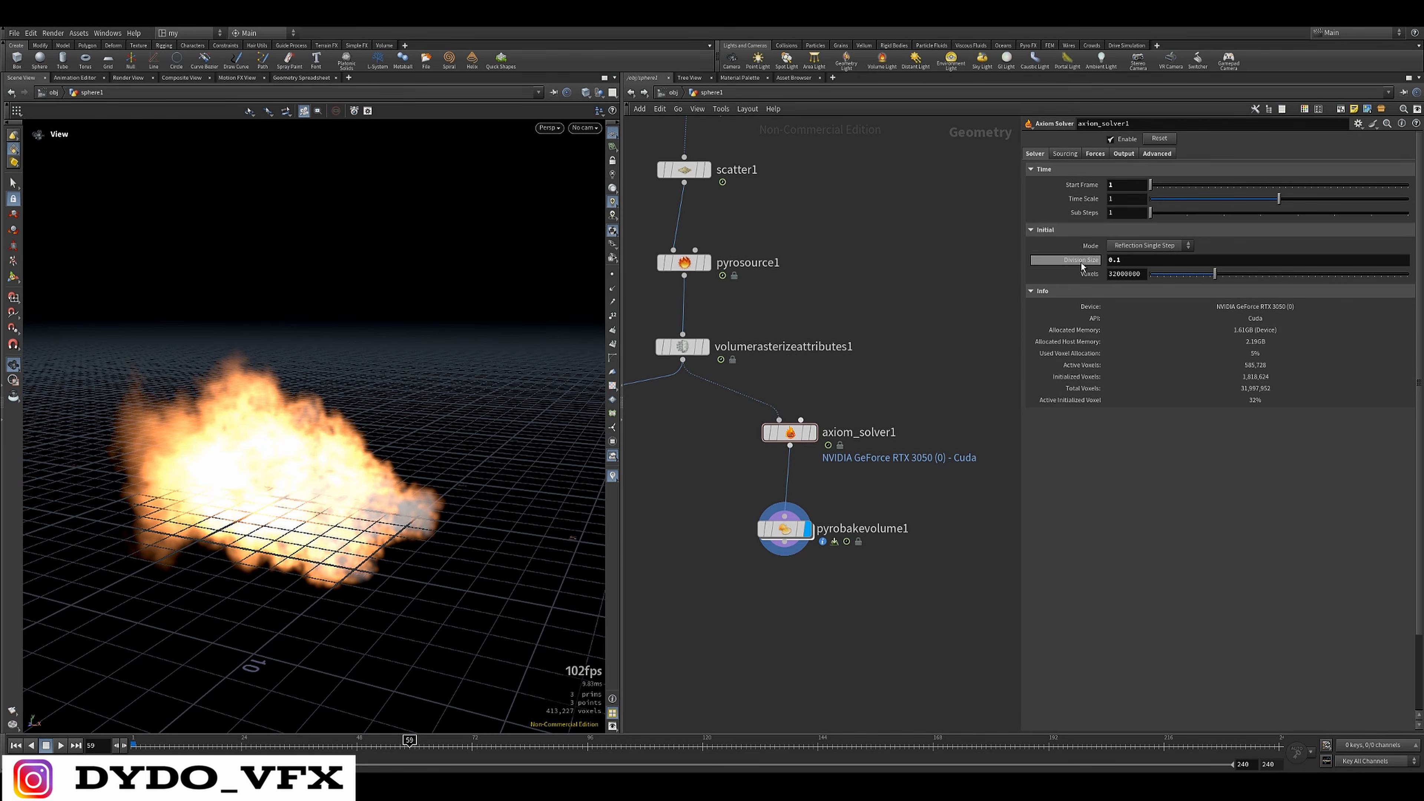
click(1130, 263)
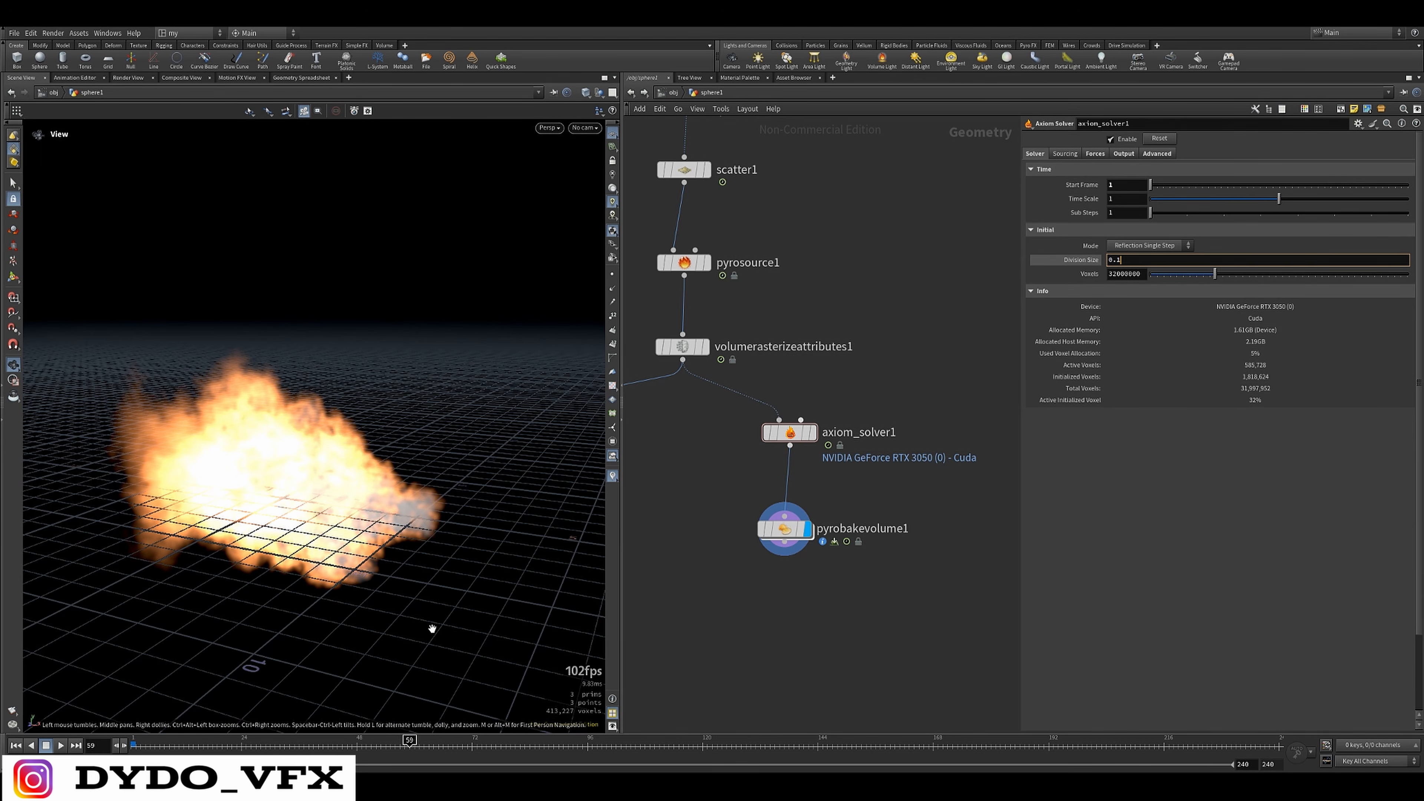
Set the Axiom Solver's Division Size to 0.04 and replay the fire simulation from the first frame
drag(432, 630, 412, 659)
key(BackSpace)
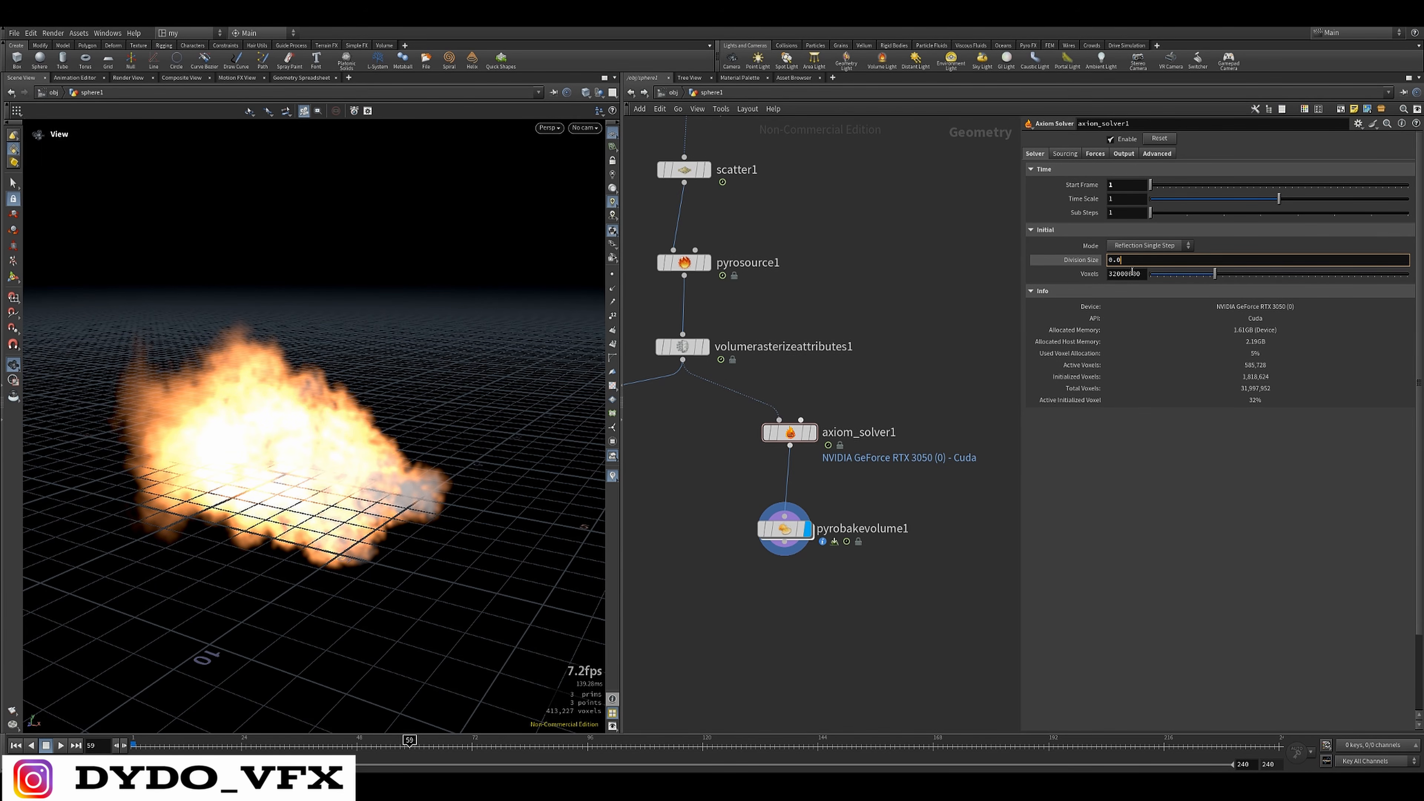
key(Return)
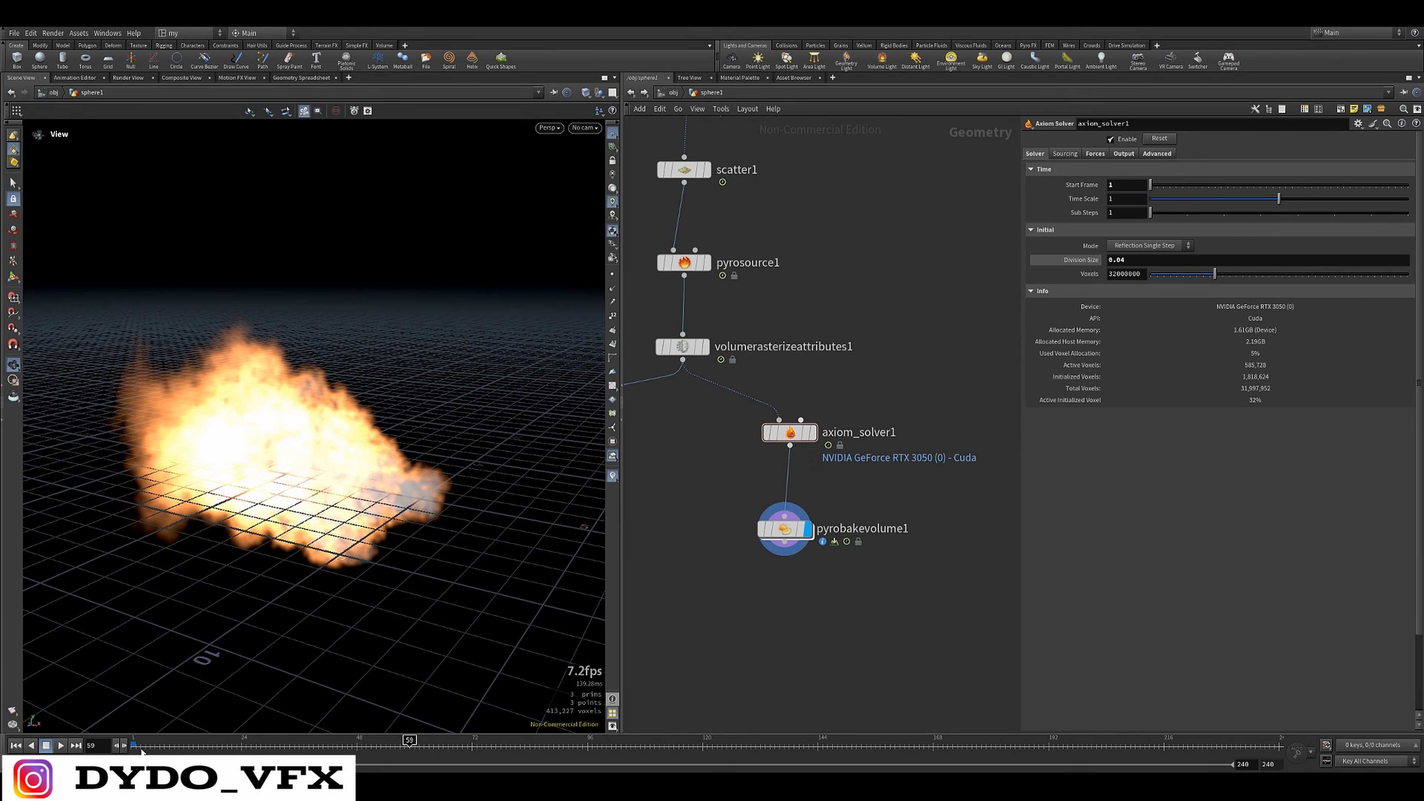
click(135, 742)
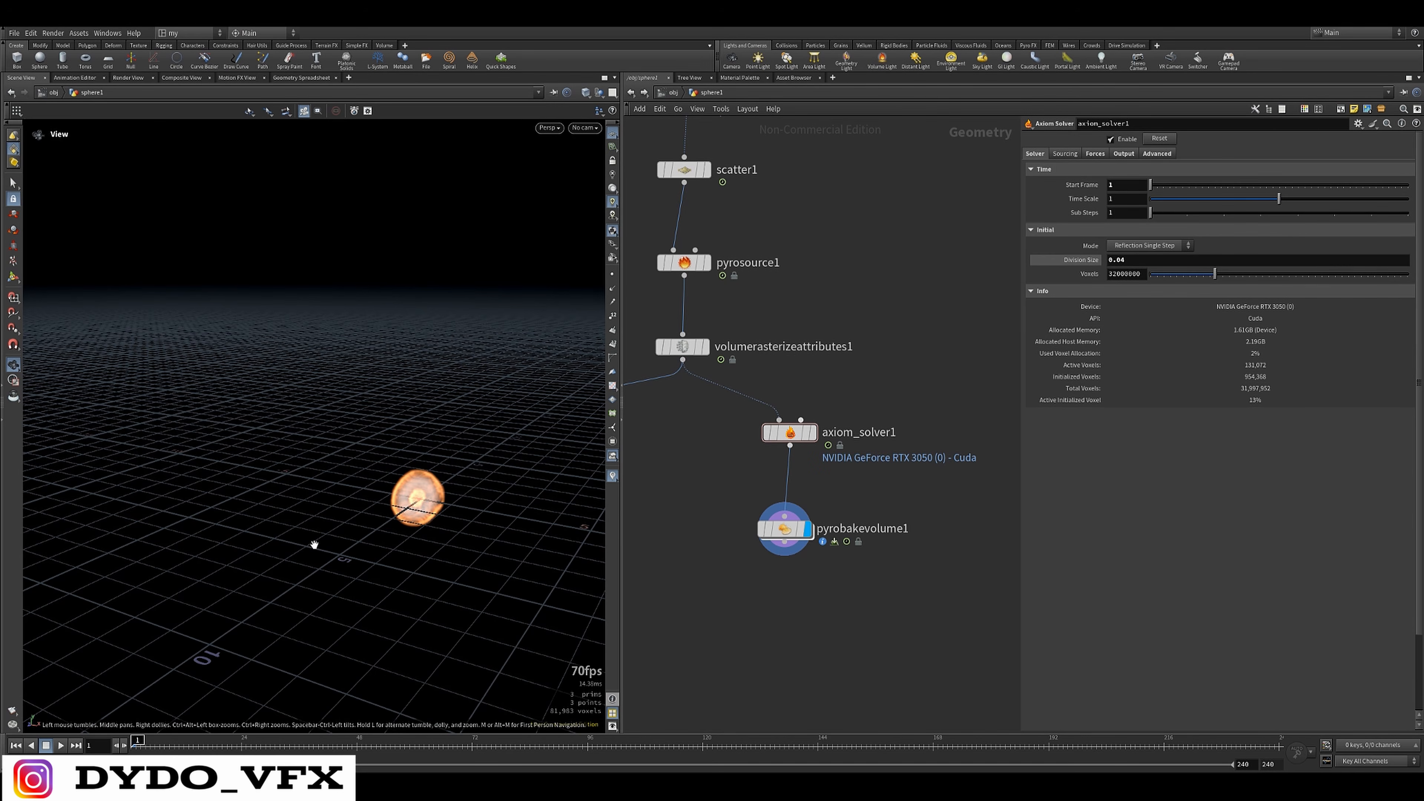
key(Up)
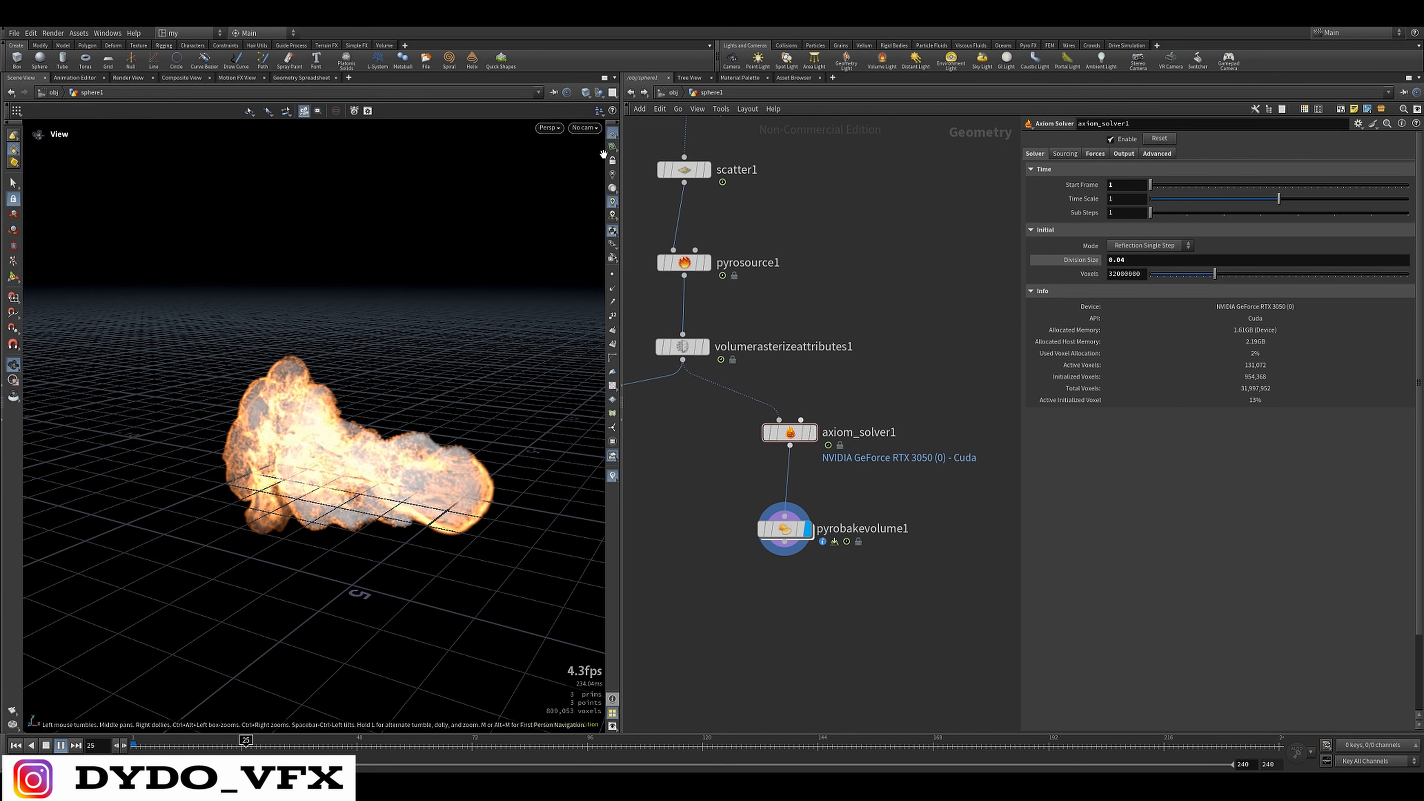
Pause and resume the fire simulation while examining the flame detail from several angles, including head-on
drag(422, 466, 454, 526)
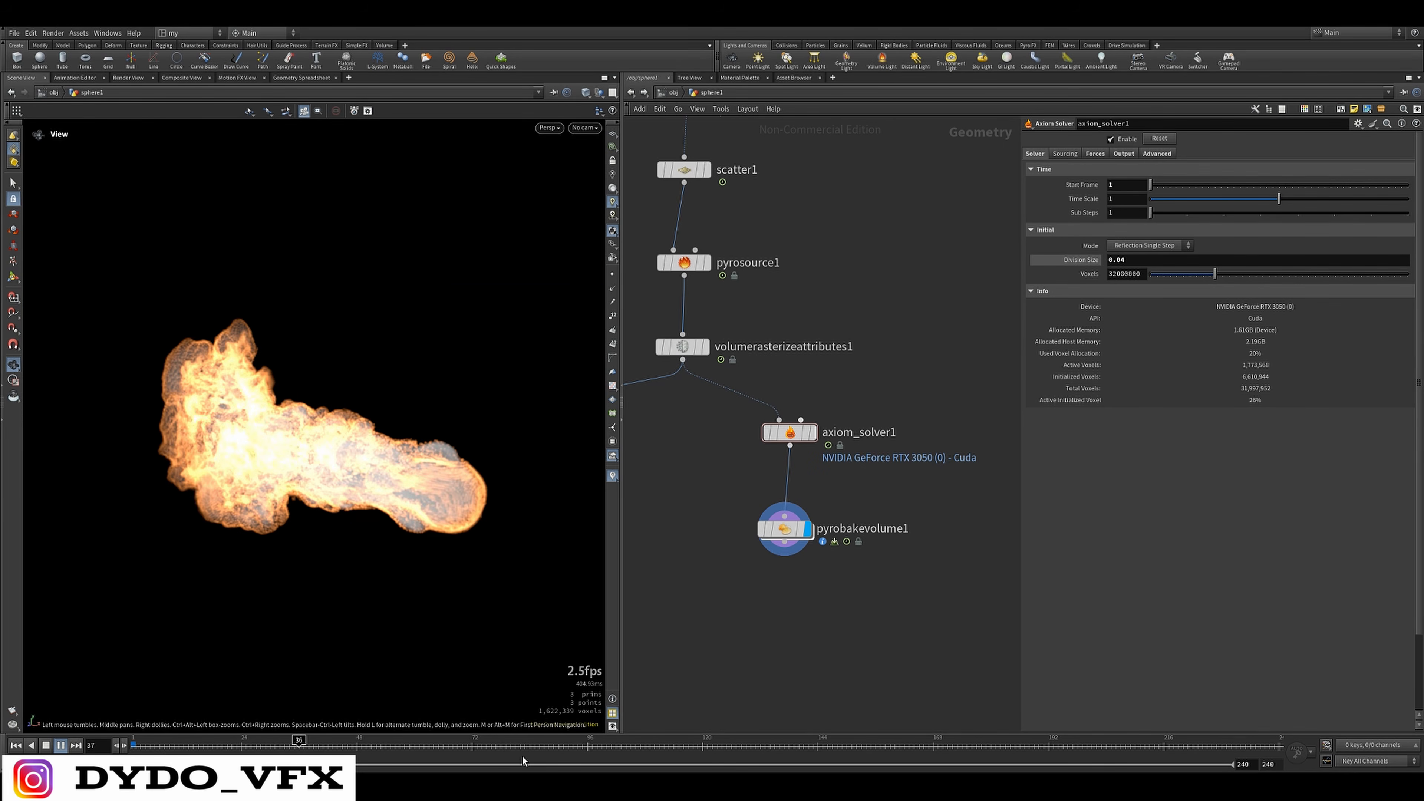
key(Up)
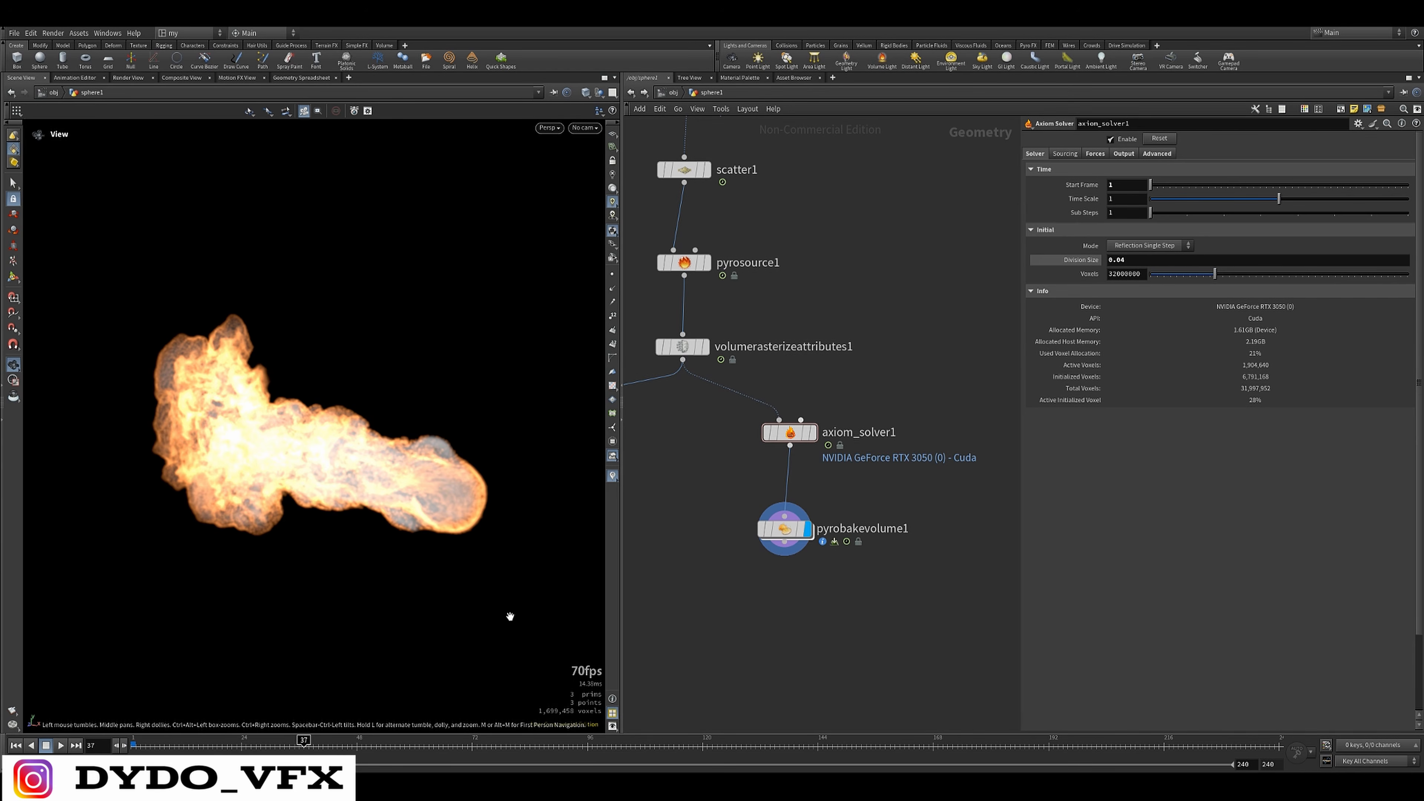
drag(465, 506, 441, 599)
key(Up)
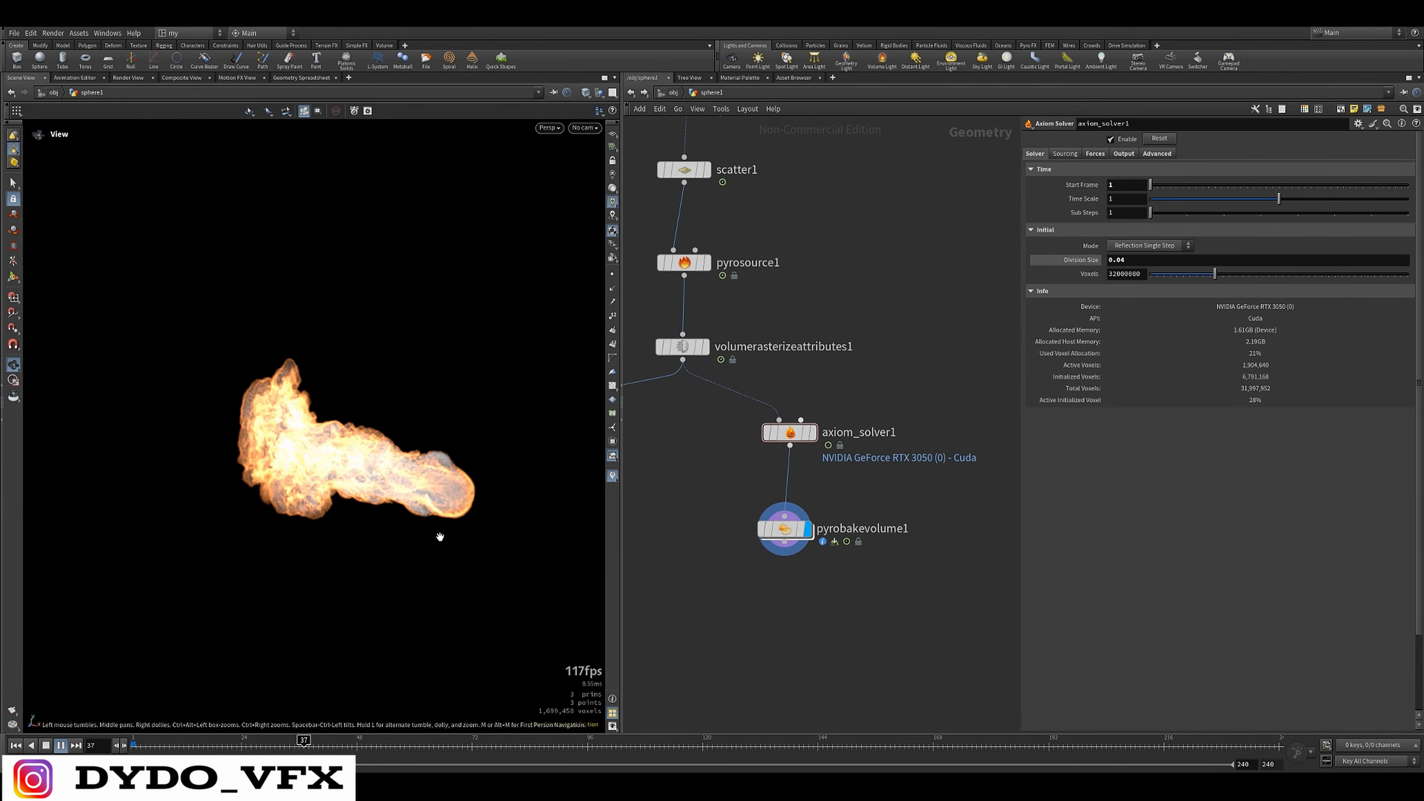
key(Up)
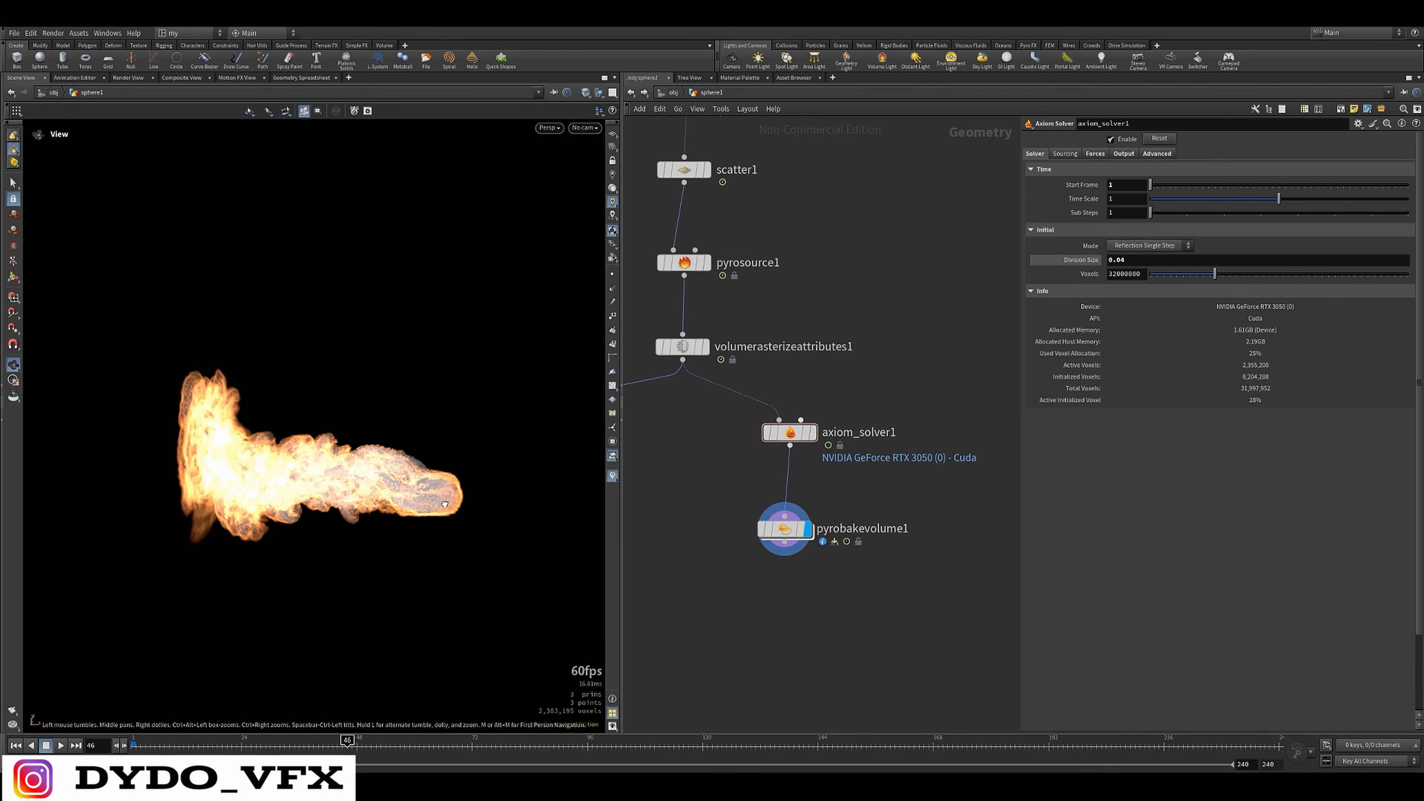
drag(480, 511, 337, 528)
key(Up)
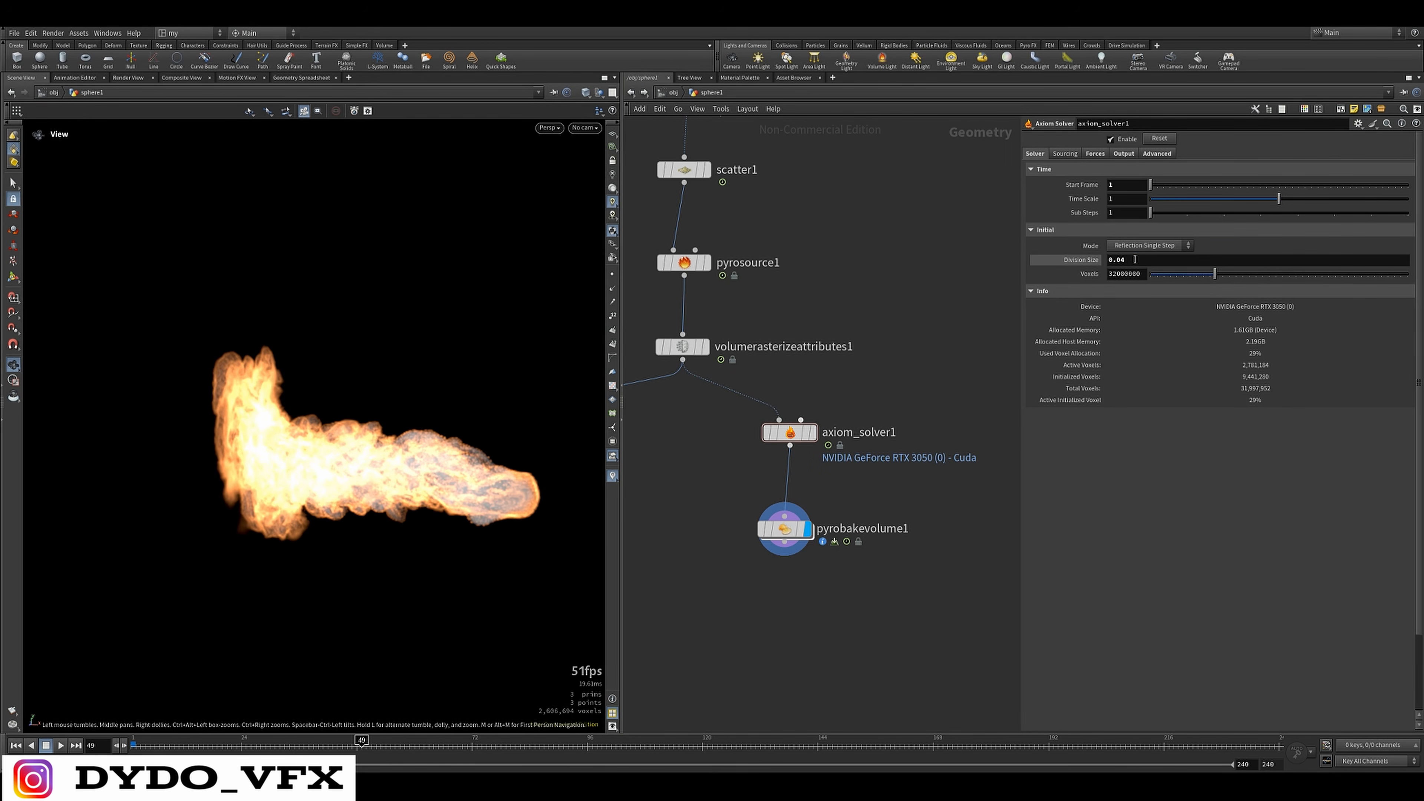
Set the Axiom Solver's Division Size to 0.1
click(1135, 259)
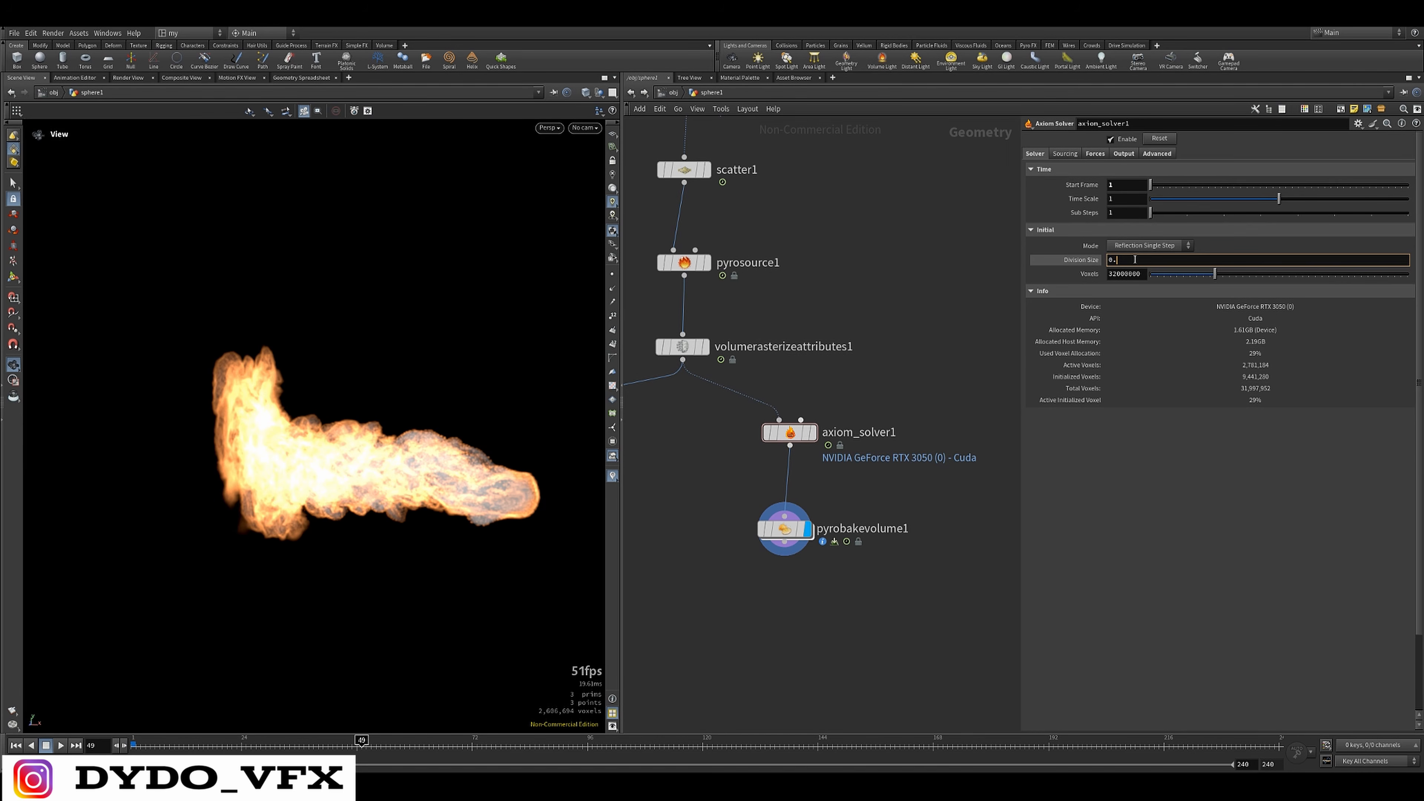
key(Return)
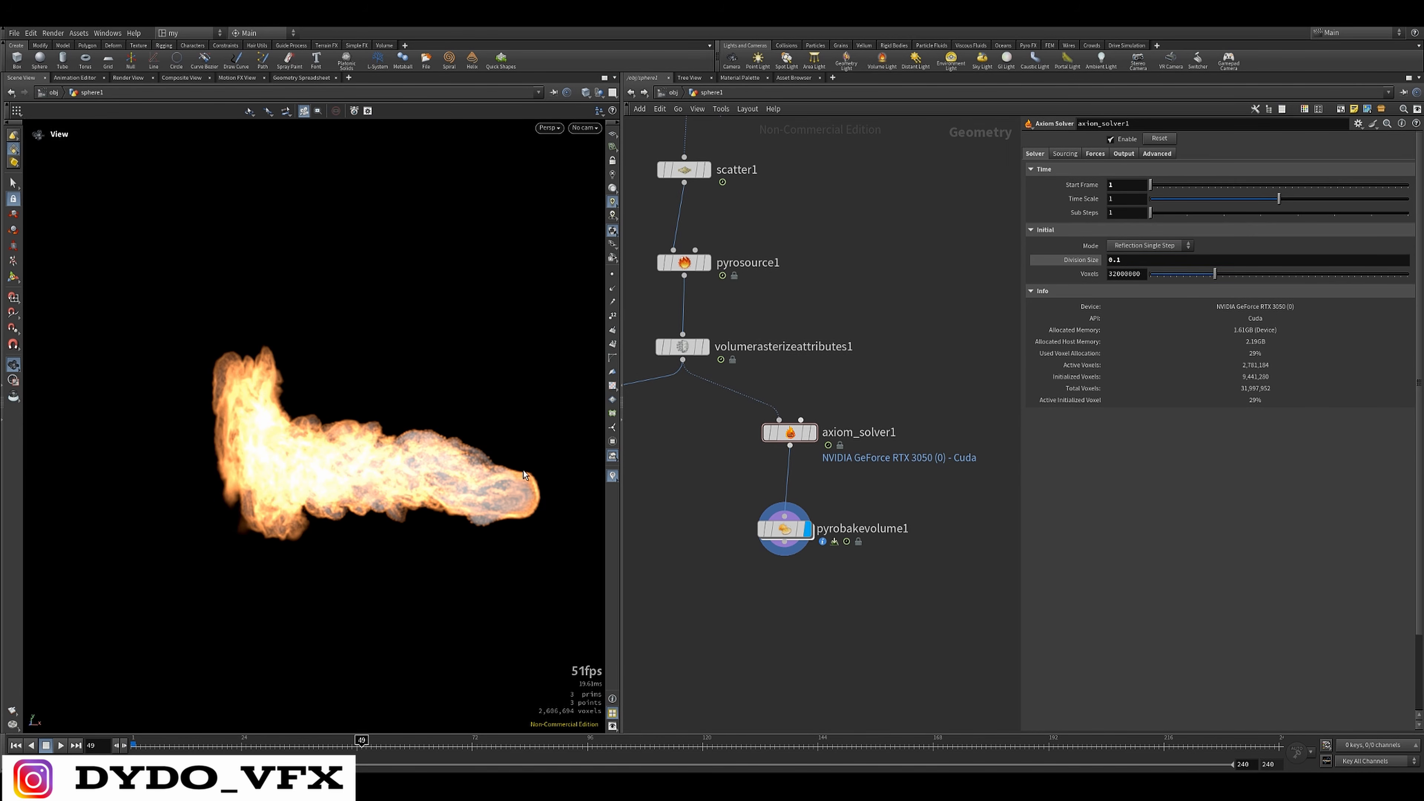